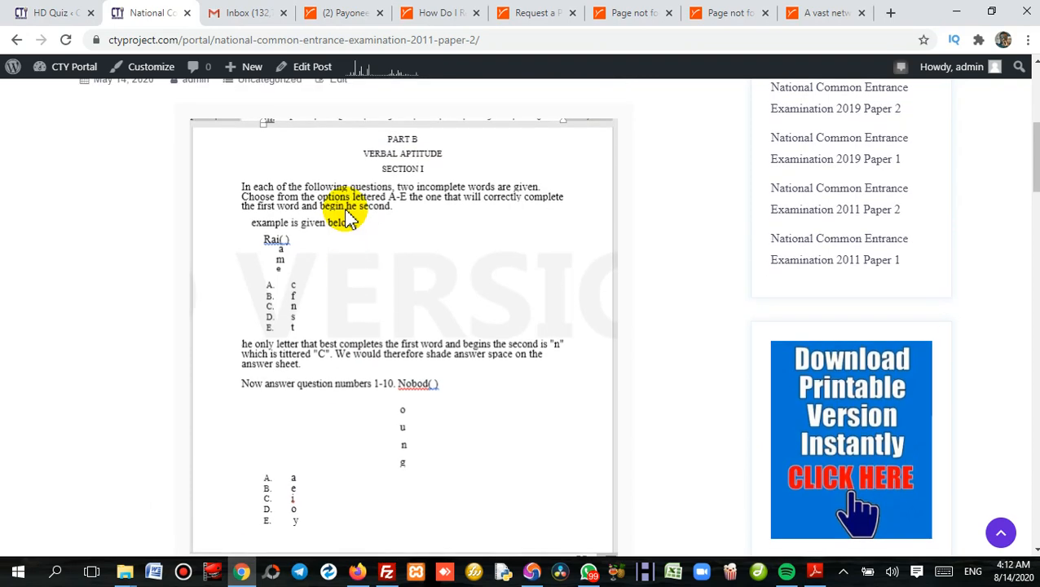
Step: Review the Part B Verbal Aptitude instructions on the web page, and compare them with the source page in Adobe Reader
scroll(359, 221, down, 1)
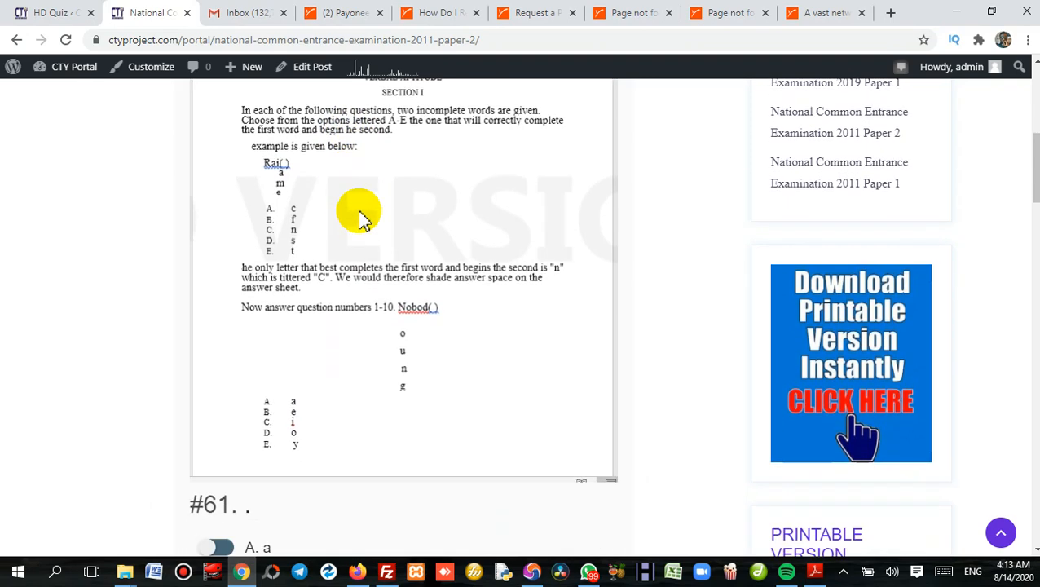
scroll(360, 221, up, 1)
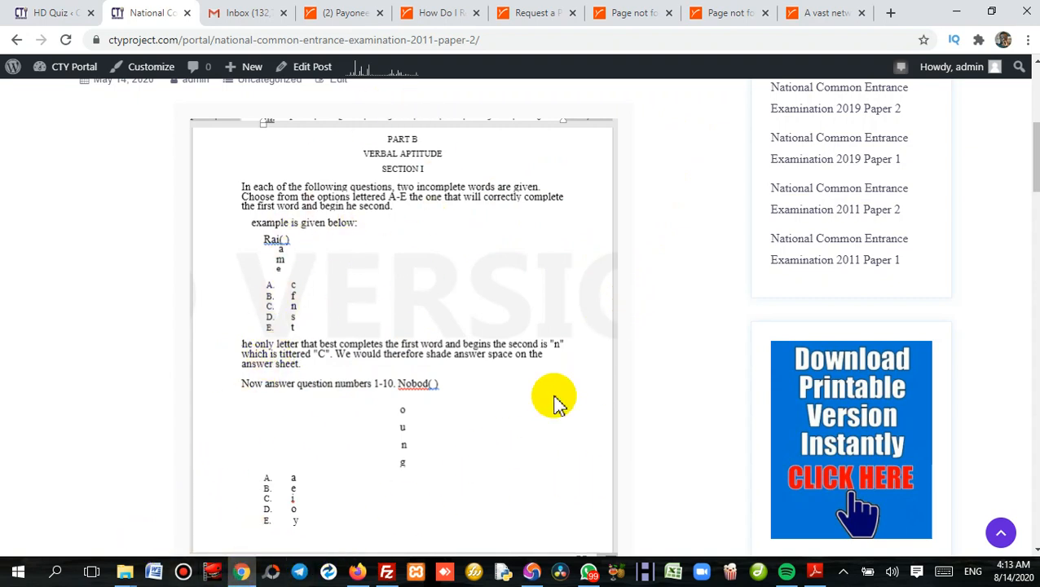
click(815, 573)
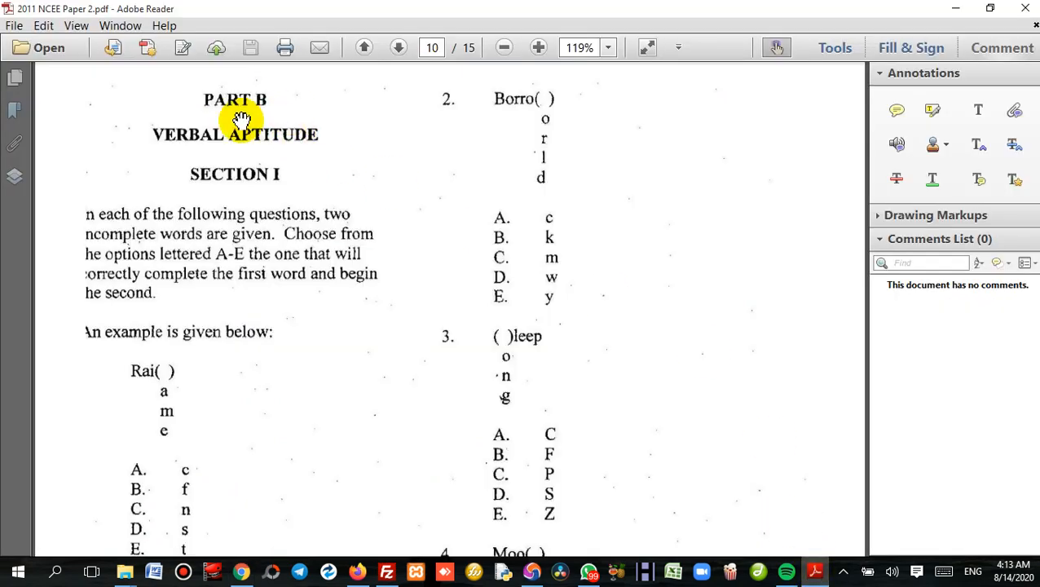
scroll(280, 181, down, 1)
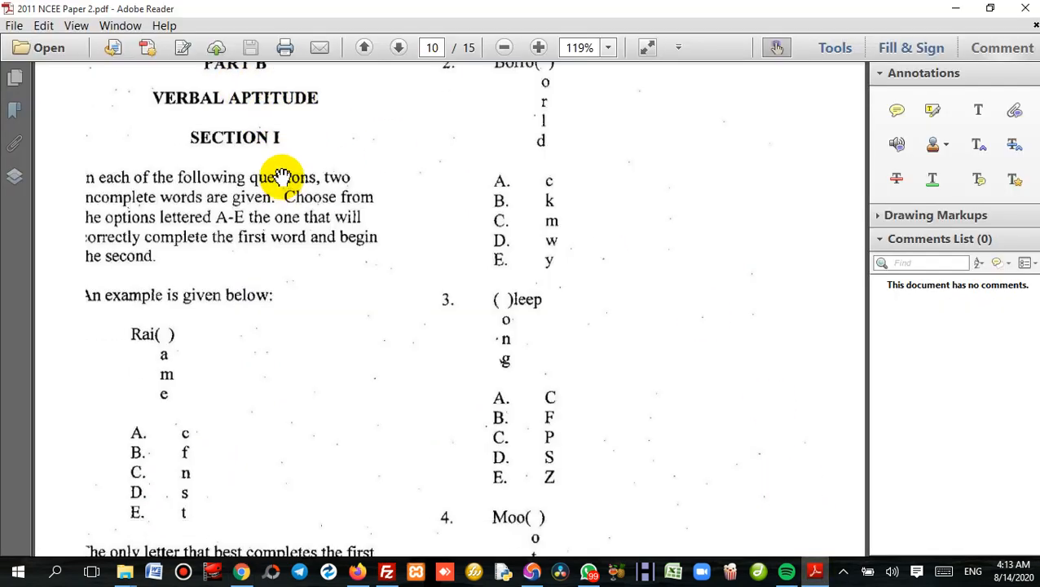
scroll(281, 174, up, 1)
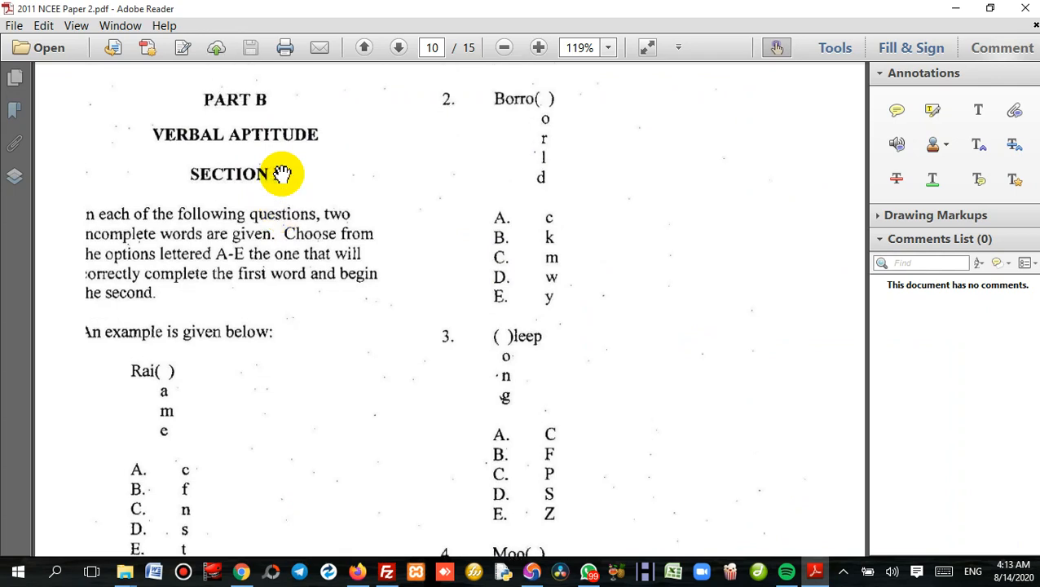
scroll(281, 174, down, 1)
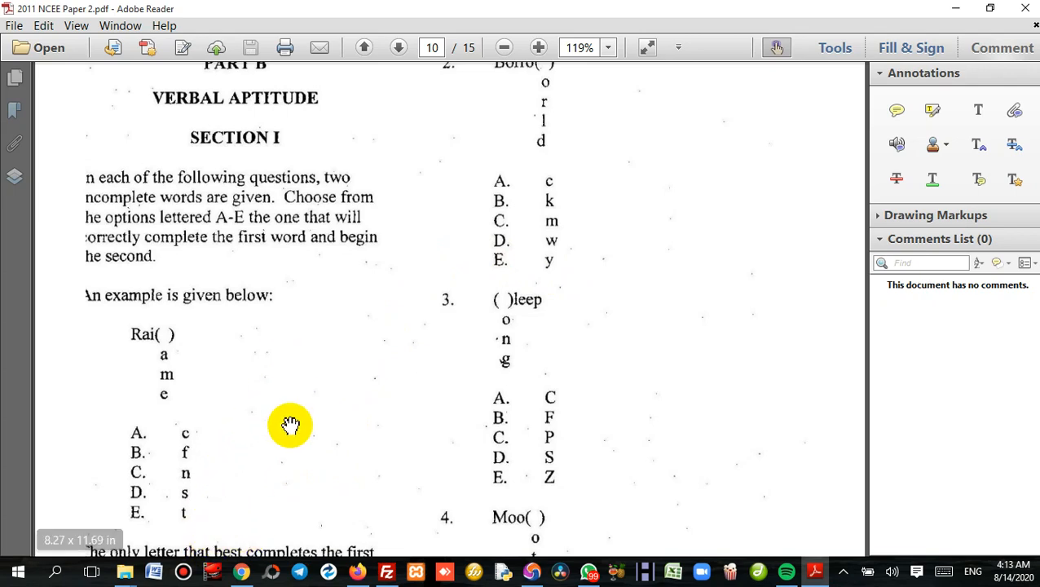
Step: Reduce the PDF page zoom to 75% so the full Section I instructions and example fit on screen
click(611, 49)
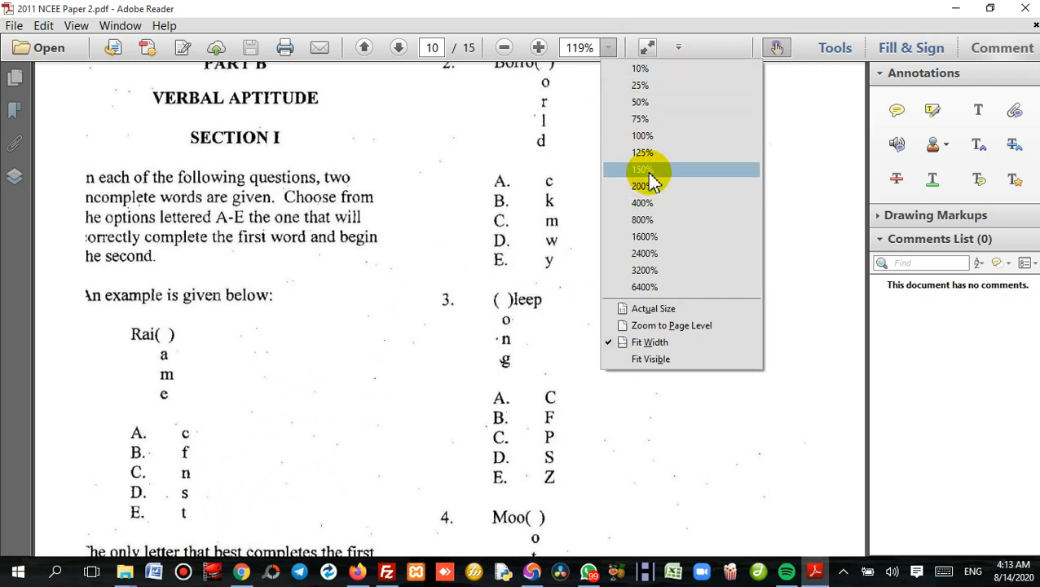
click(643, 135)
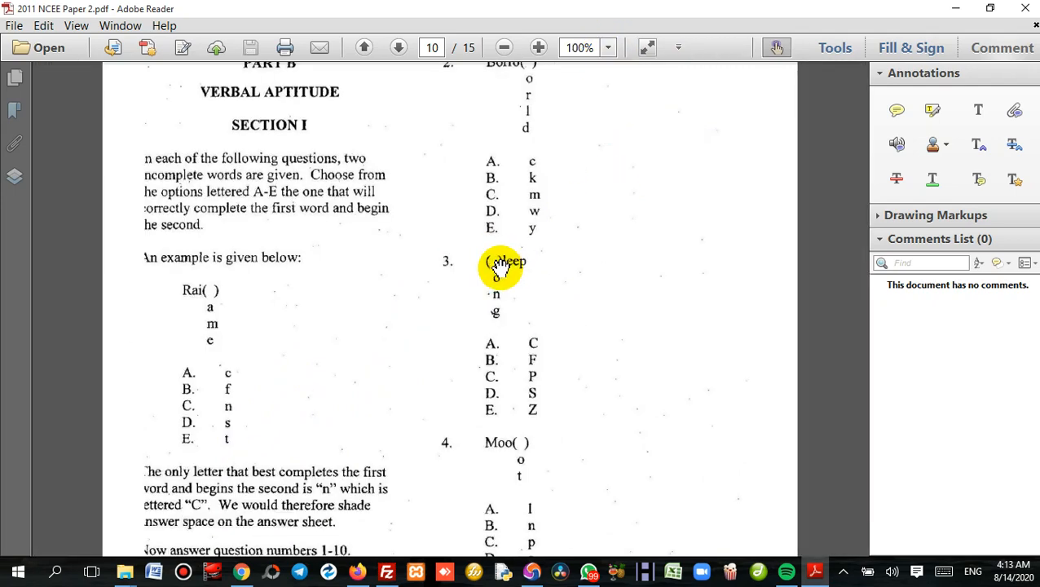
scroll(505, 264, down, 1)
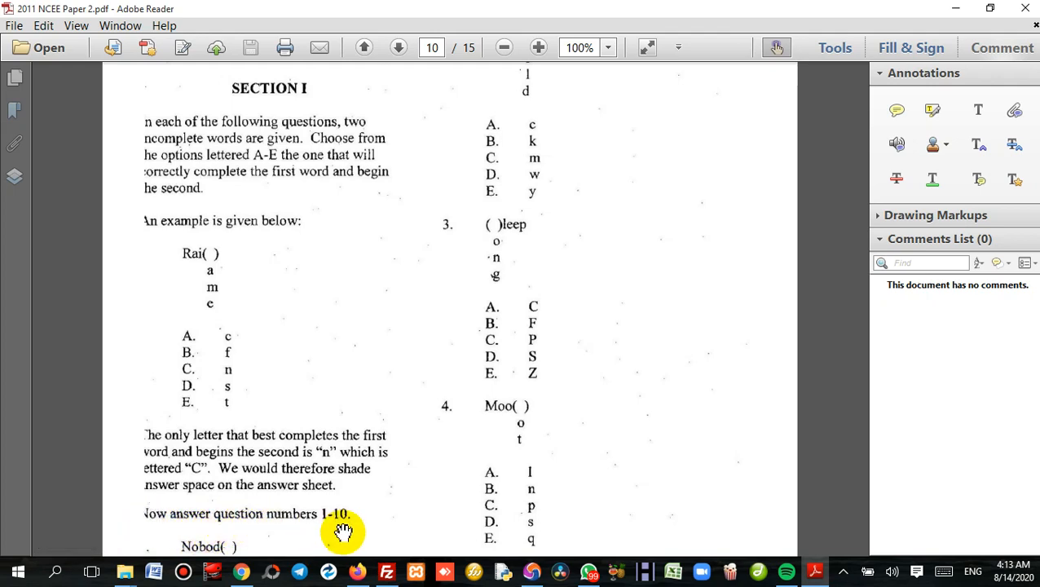
scroll(334, 267, up, 1)
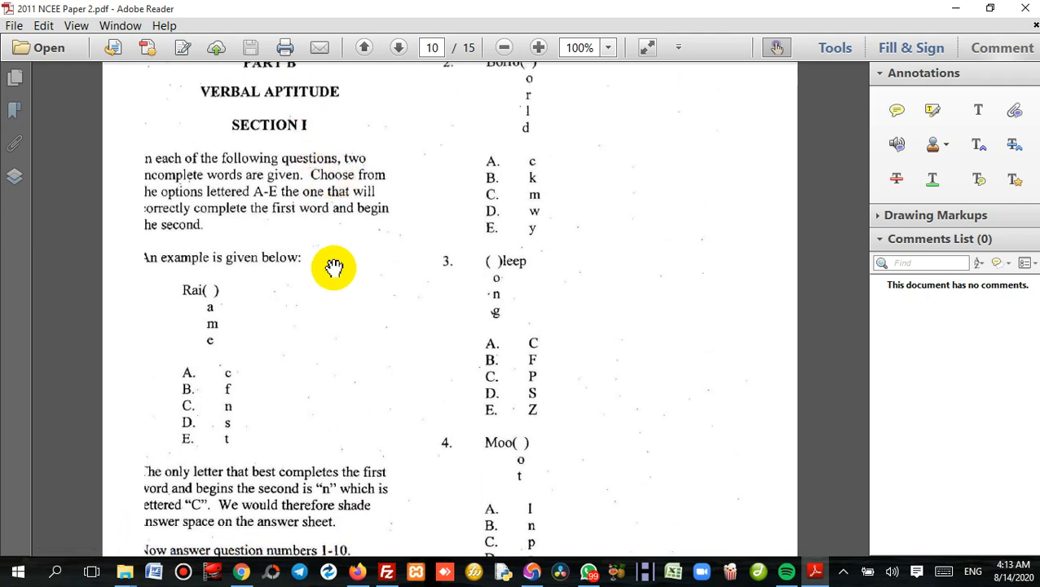
scroll(333, 268, up, 1)
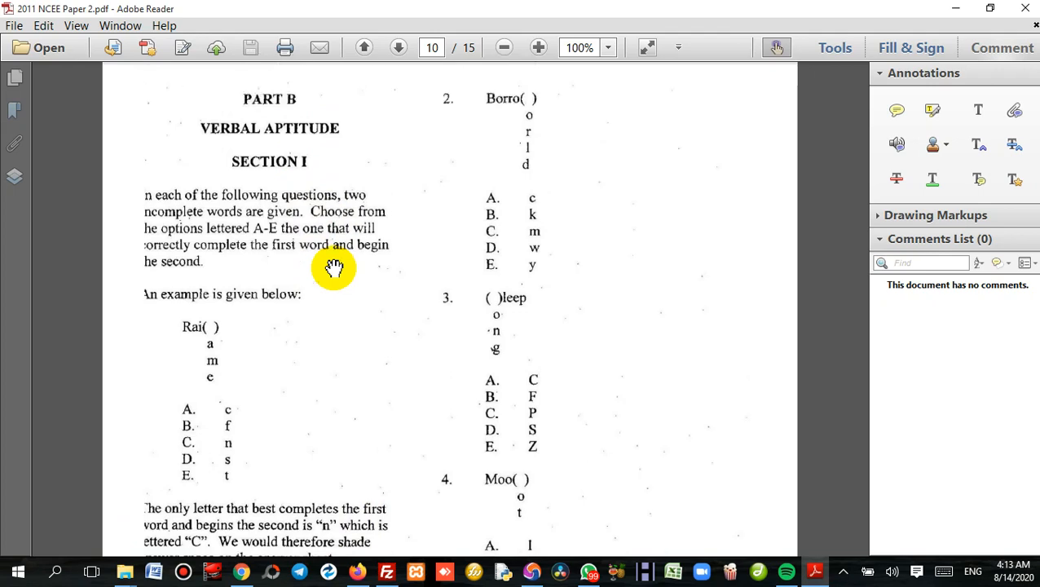
scroll(333, 267, down, 1)
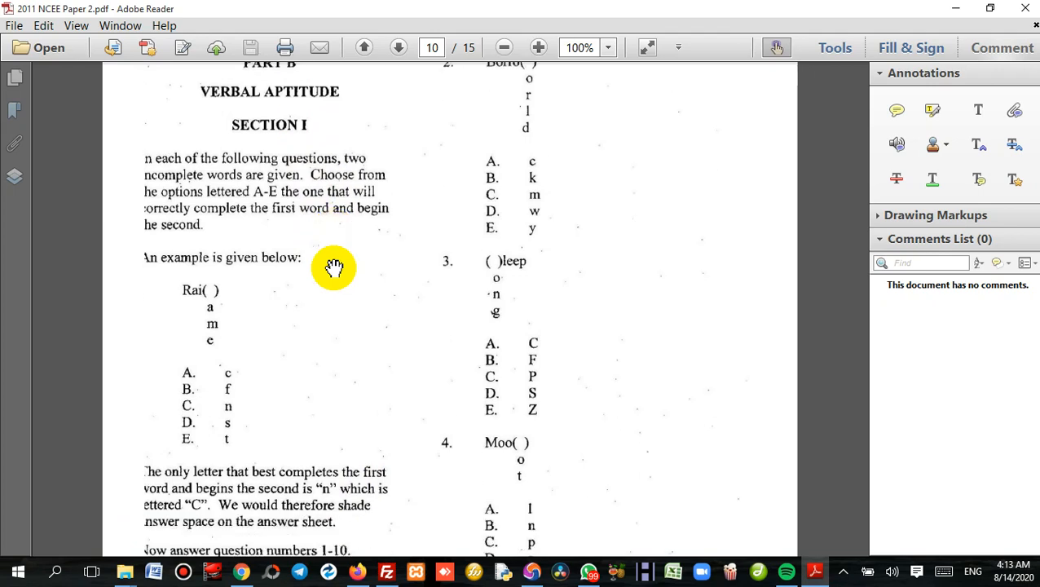
click(609, 49)
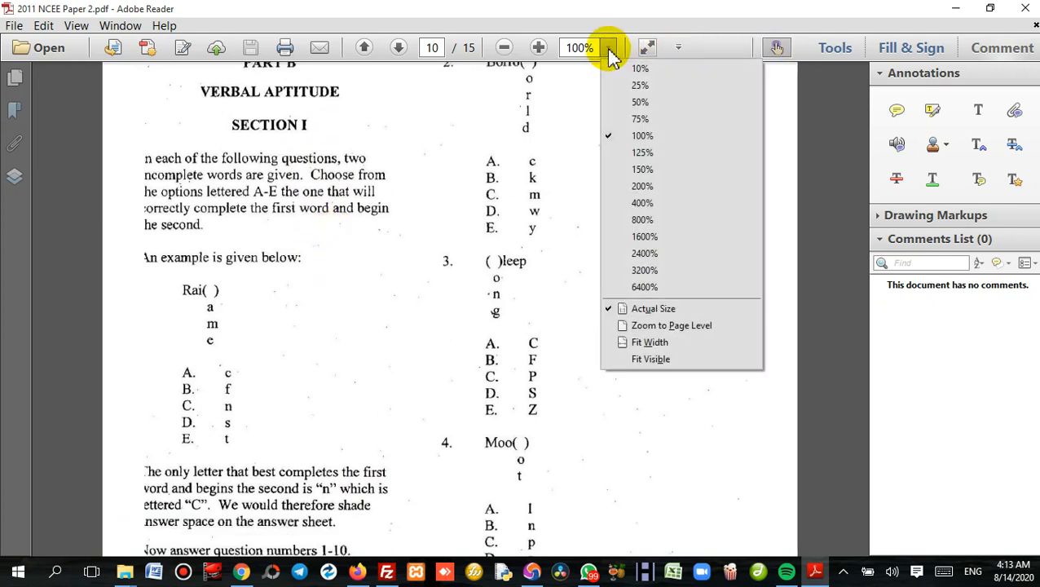
click(650, 309)
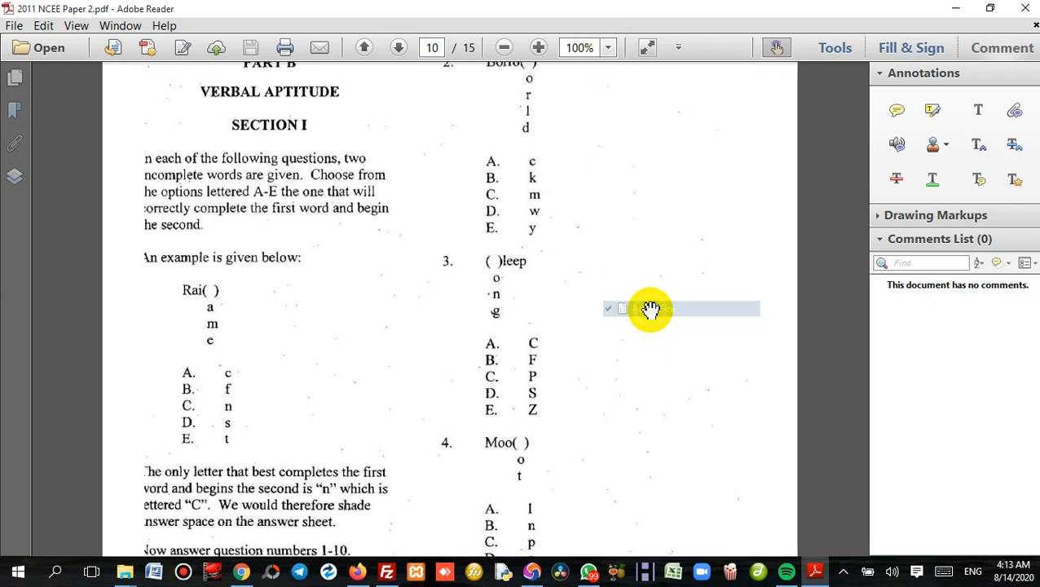
click(610, 48)
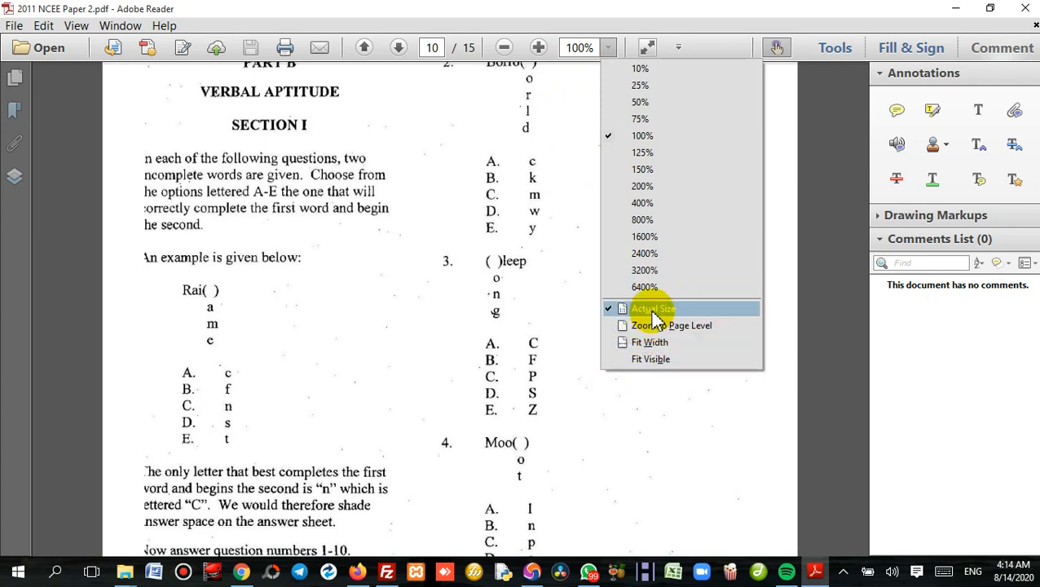
click(644, 119)
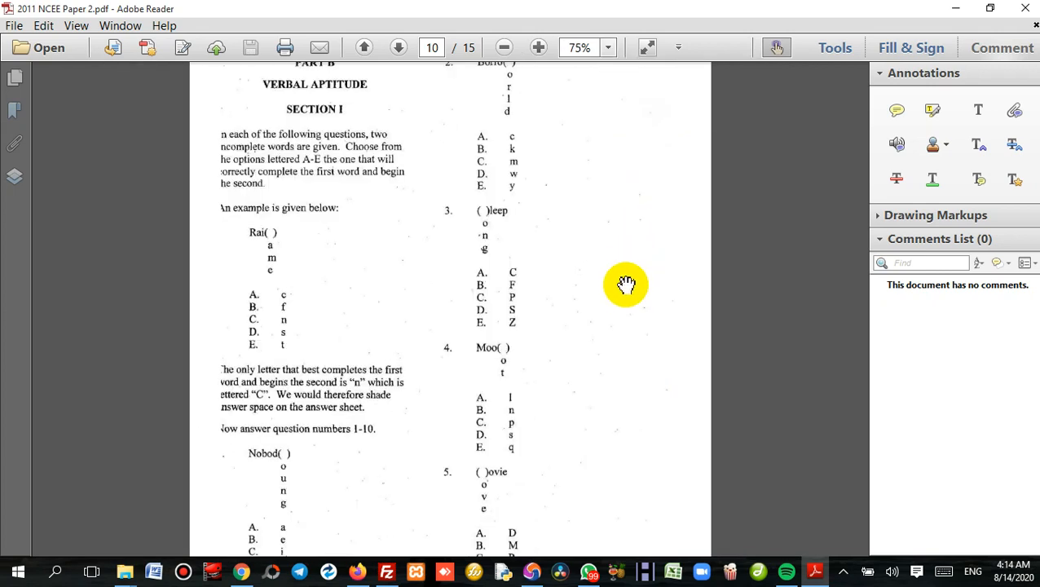
scroll(625, 289, up, 1)
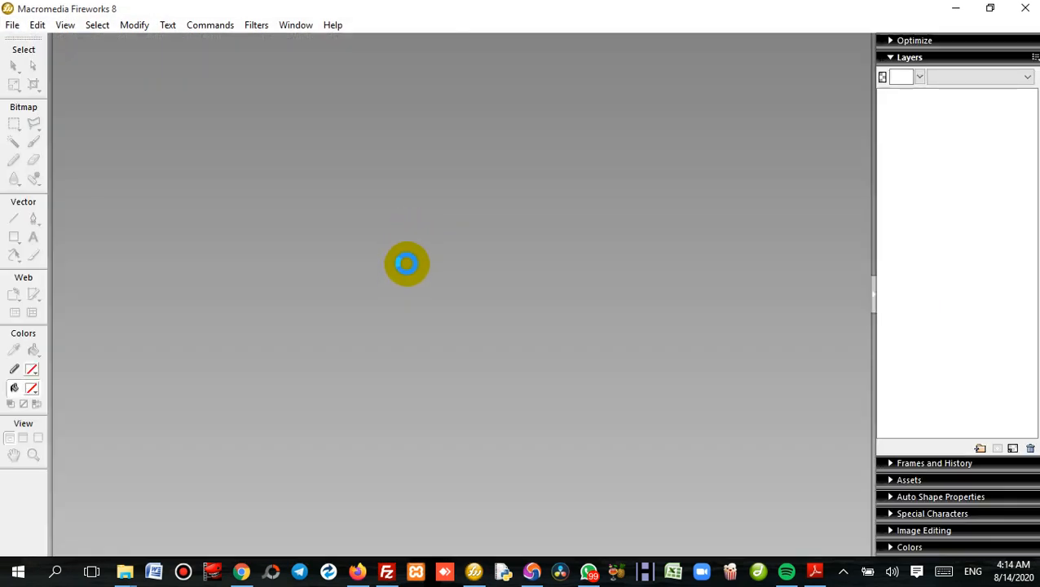
Step: In Fireworks, create a transparent 1366 x 768 pixel document and paste the captured PDF screen into it
key(ctrl+n)
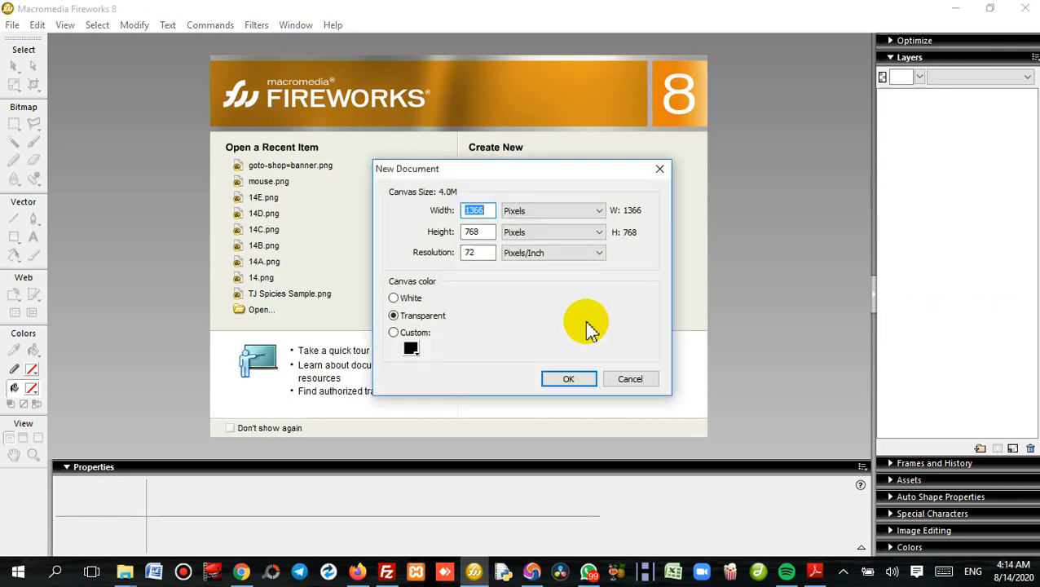
click(566, 374)
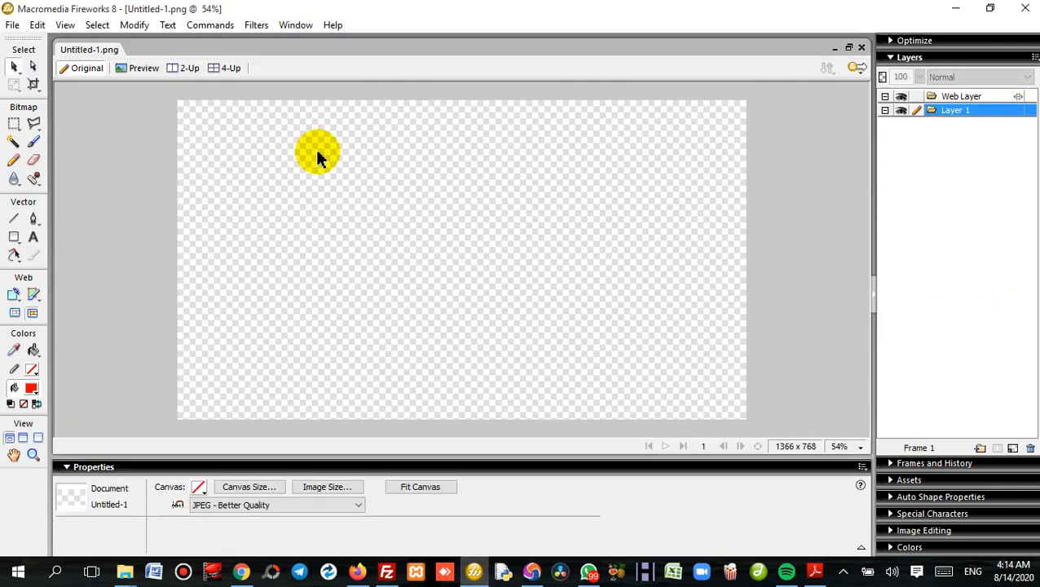
click(38, 25)
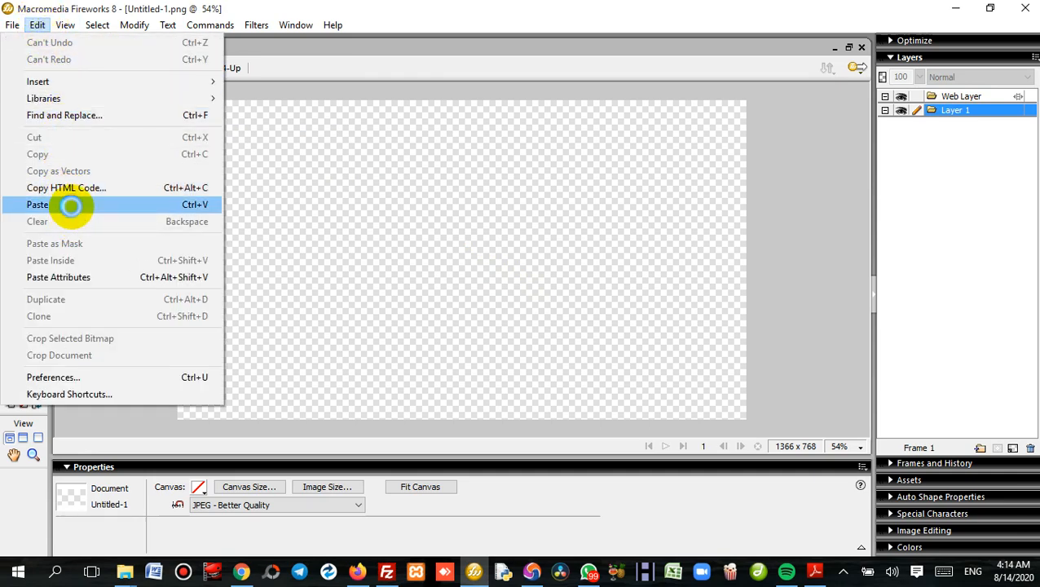
click(71, 207)
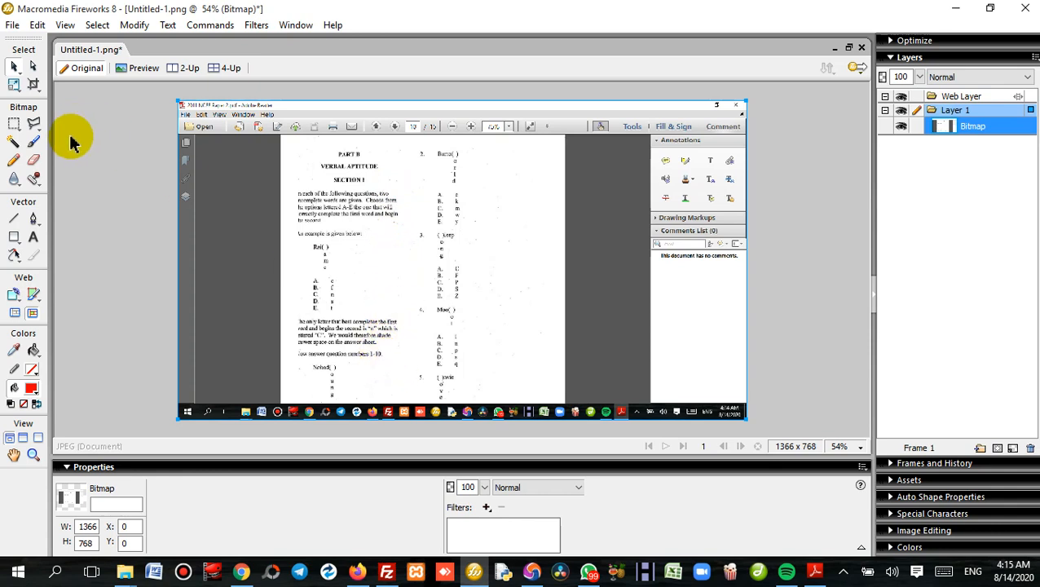
Step: Crop the pasted capture to the Part B instructions column, ending at the "Now answer question numbers 1-10" line, about 281 x 510 pixels
click(33, 85)
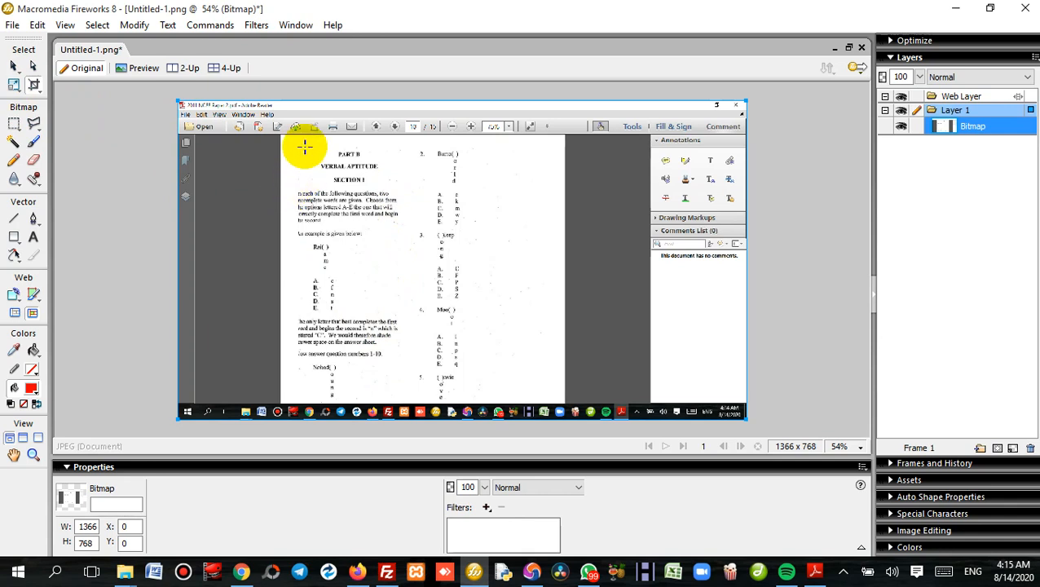
drag(289, 145, 405, 359)
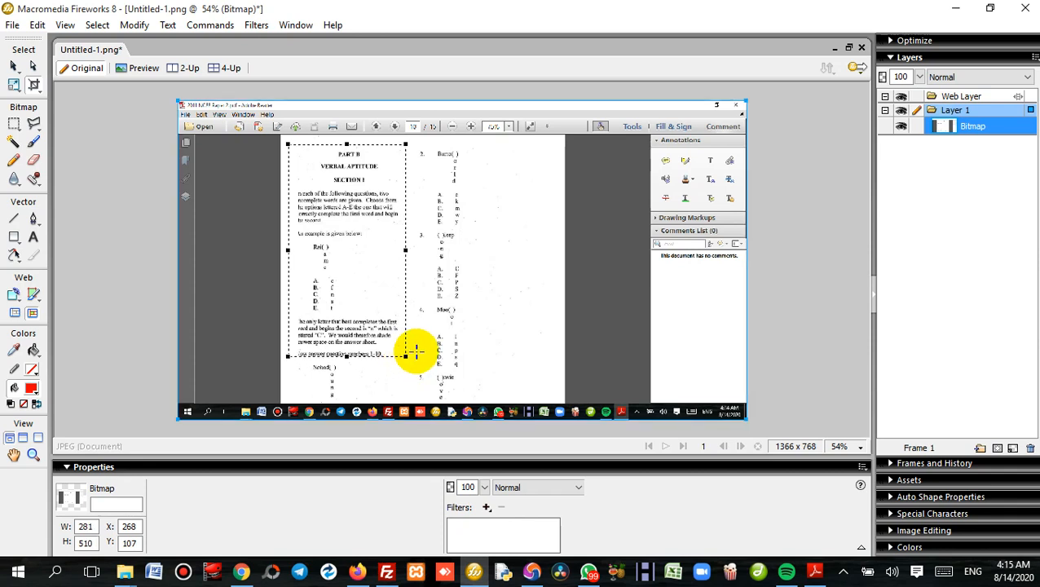
key(Return)
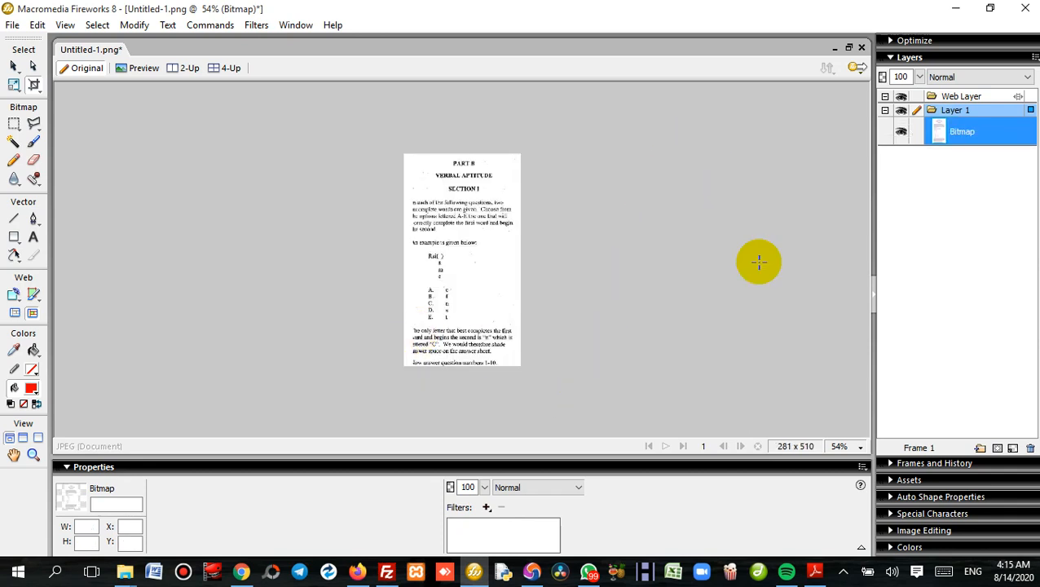
Step: Crop the instructions image again to trim its top, left and right margins, leaving about 261 x 500 pixels
click(840, 447)
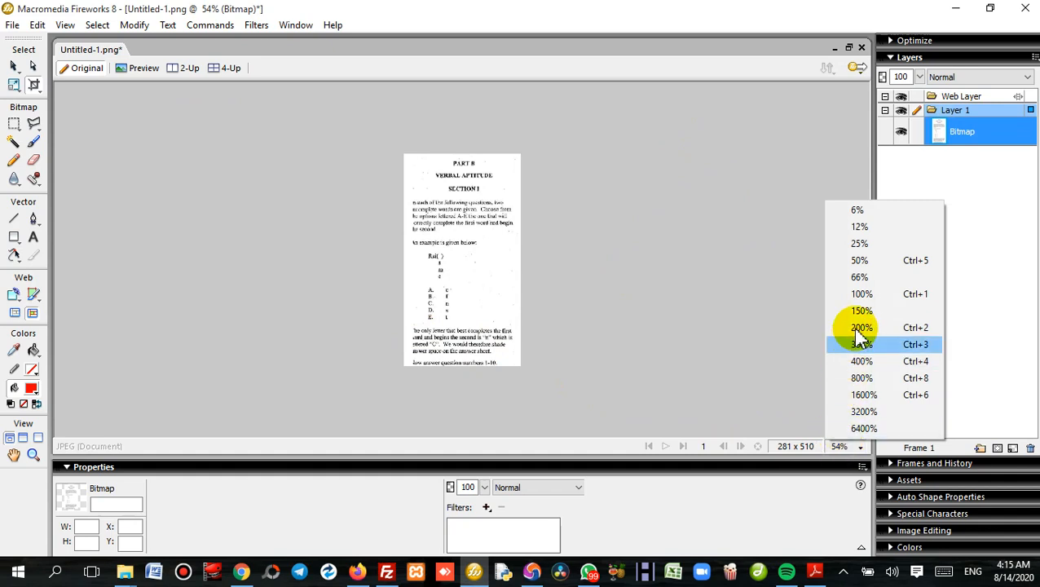
click(862, 294)
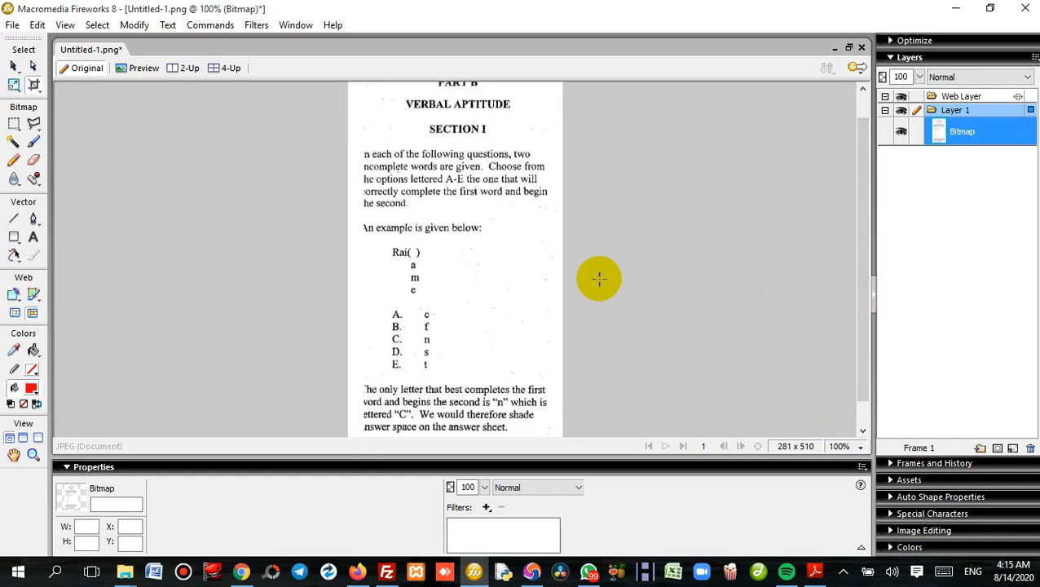
scroll(613, 263, up, 2)
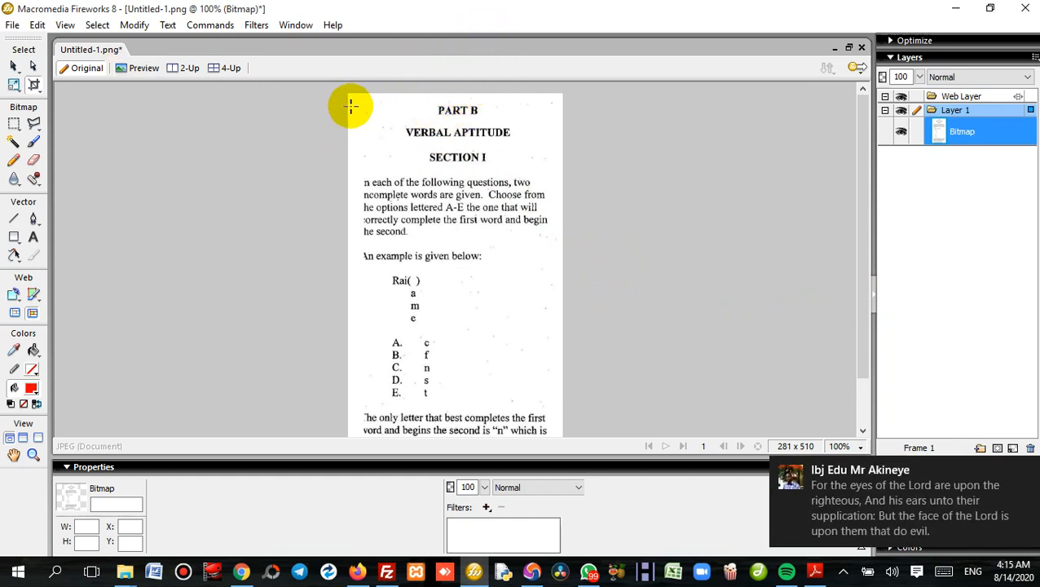
drag(349, 101, 557, 429)
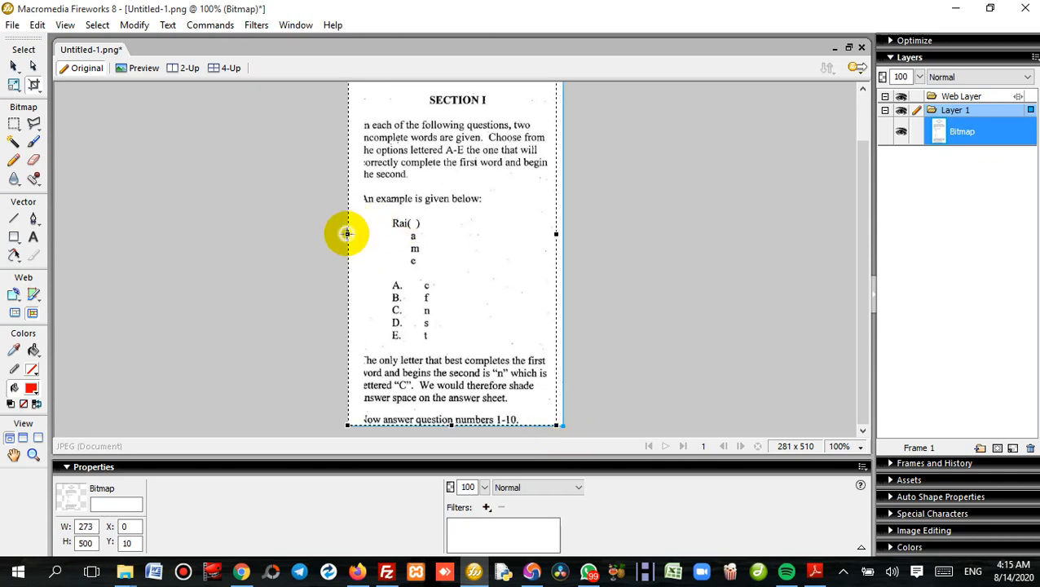
drag(347, 234, 356, 235)
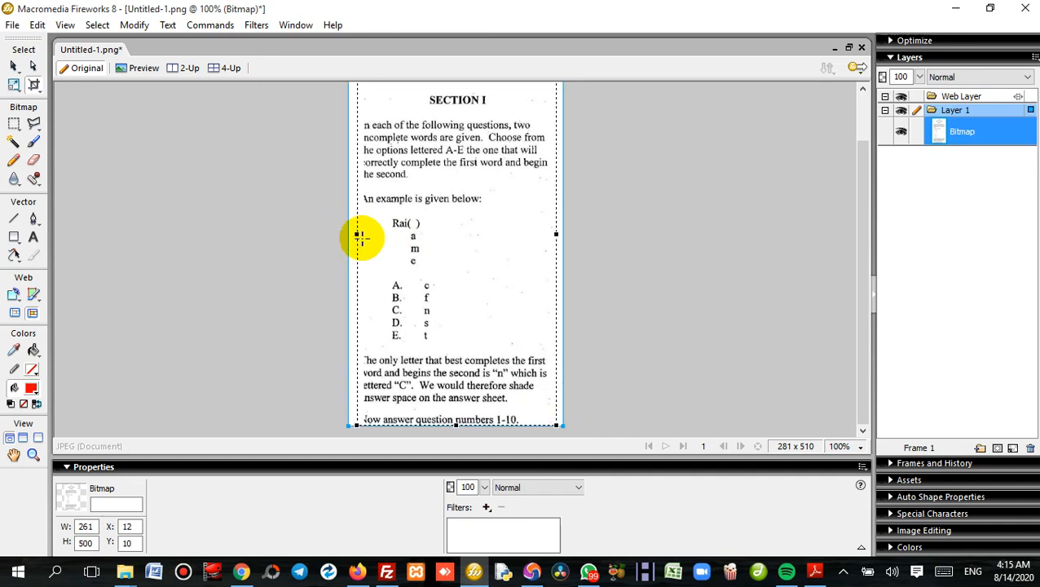
scroll(673, 164, up, 3)
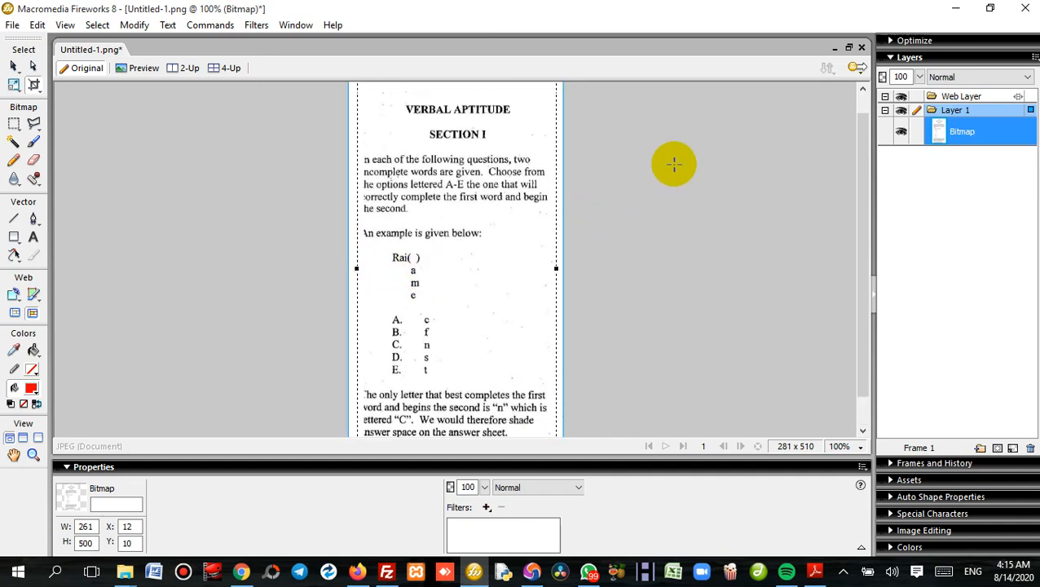
key(Return)
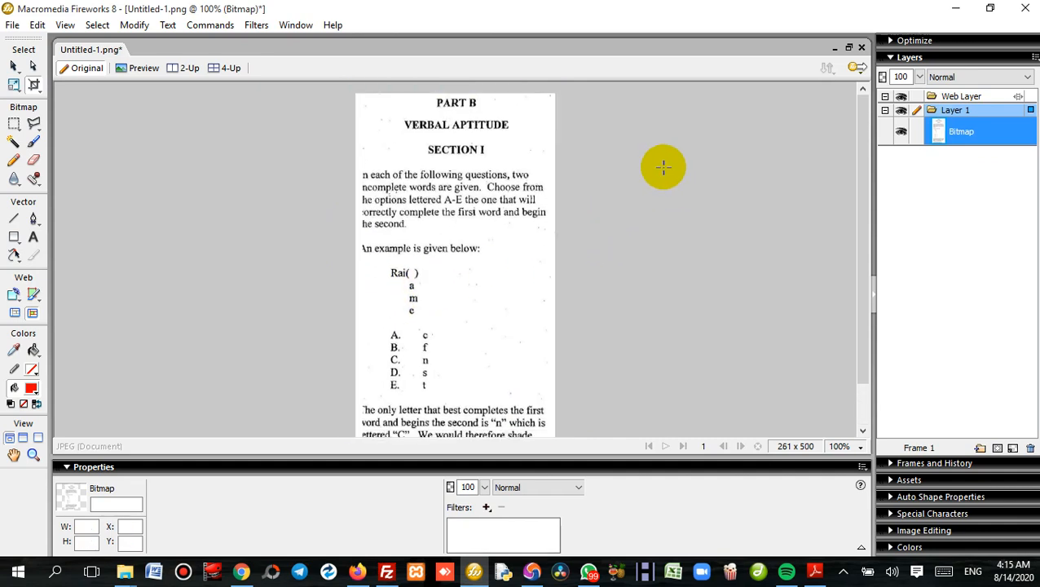
Step: Start a text block near the "Now answer question numbers 1-10." line, set the font size to 14, and leave the block empty
scroll(671, 179, down, 3)
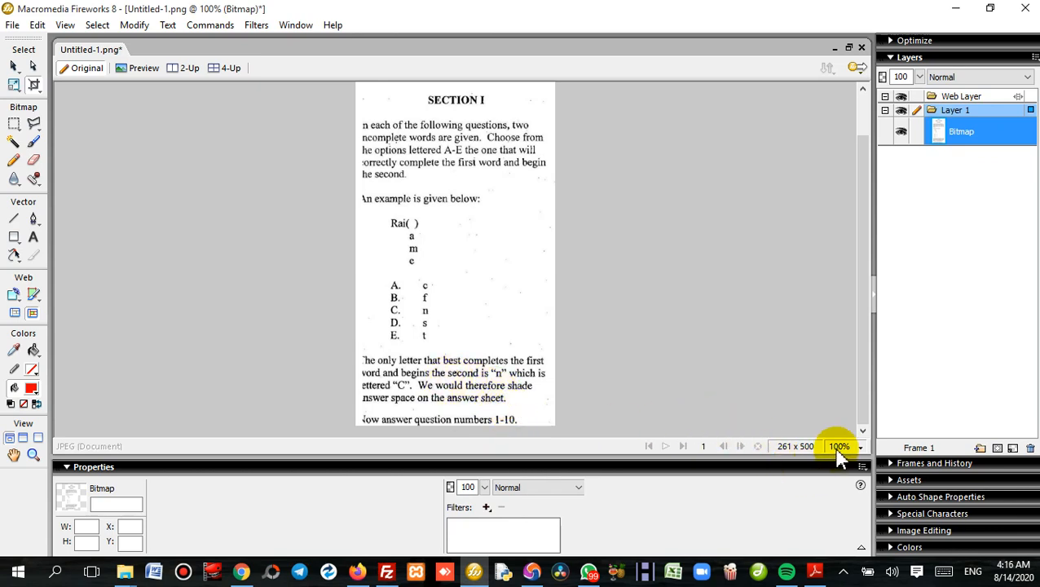
click(843, 448)
click(861, 327)
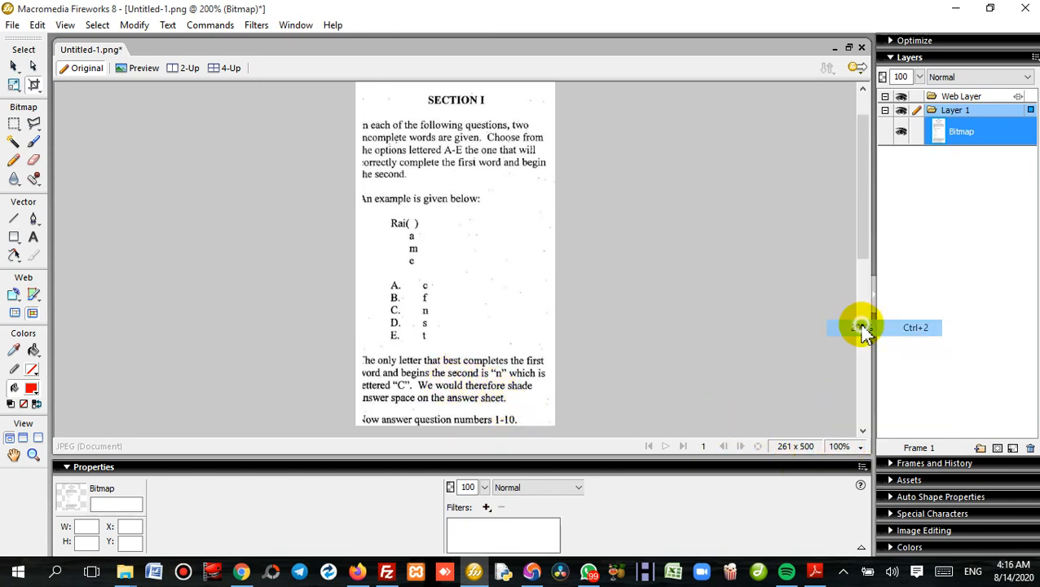
drag(868, 254, 864, 367)
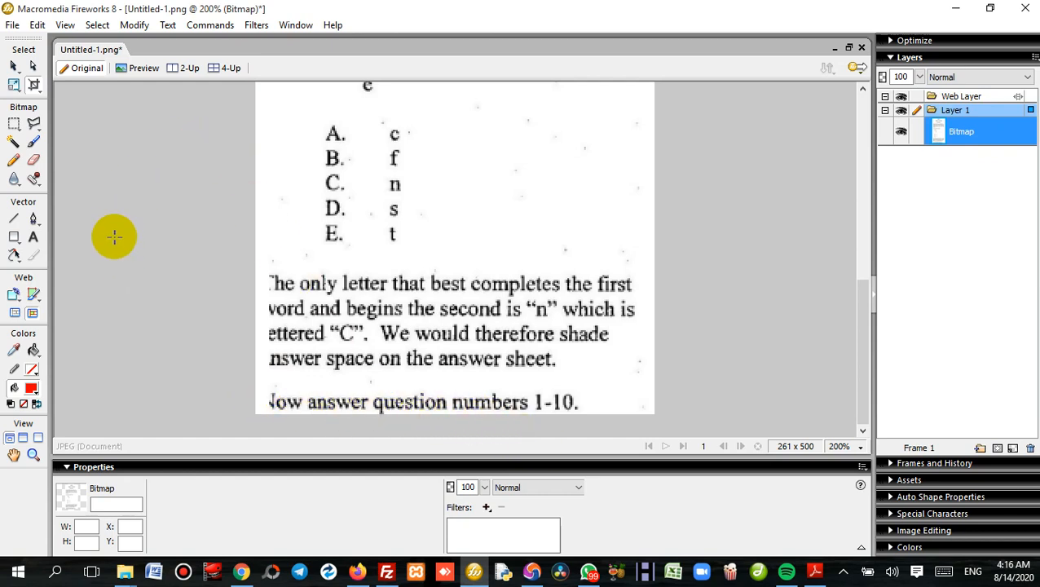
click(32, 234)
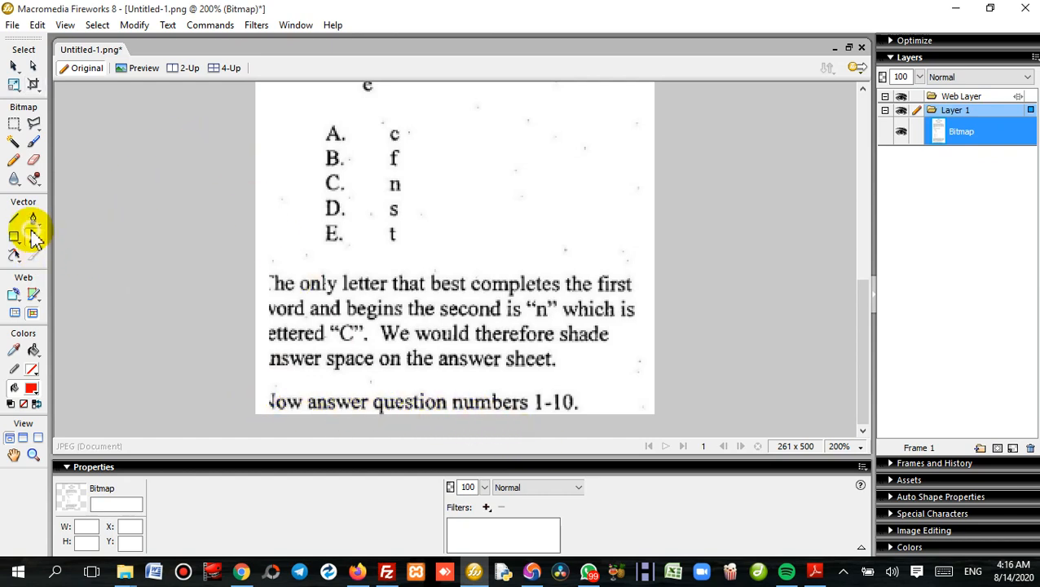
click(282, 385)
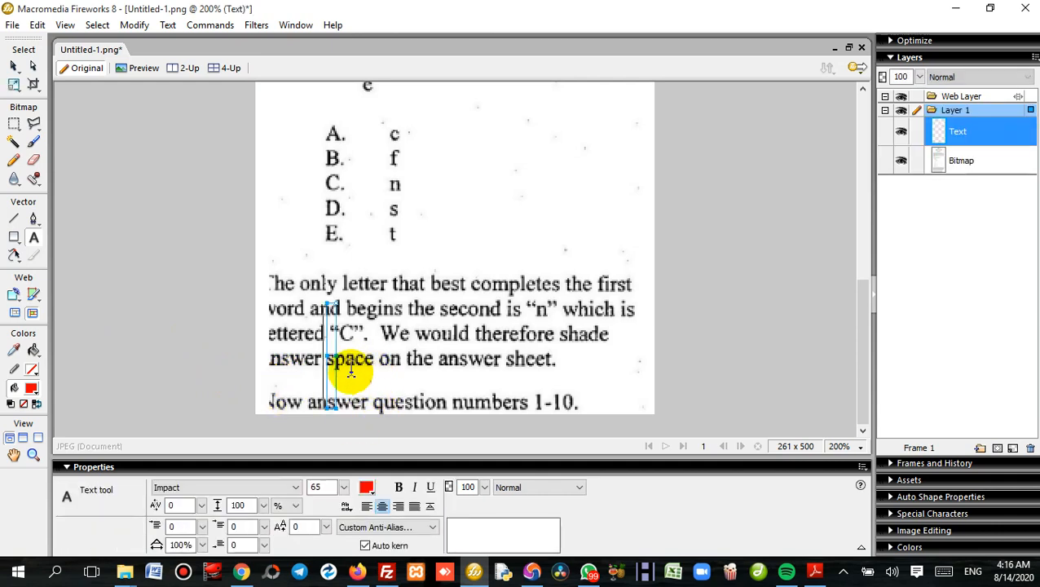
click(344, 491)
drag(342, 451, 344, 540)
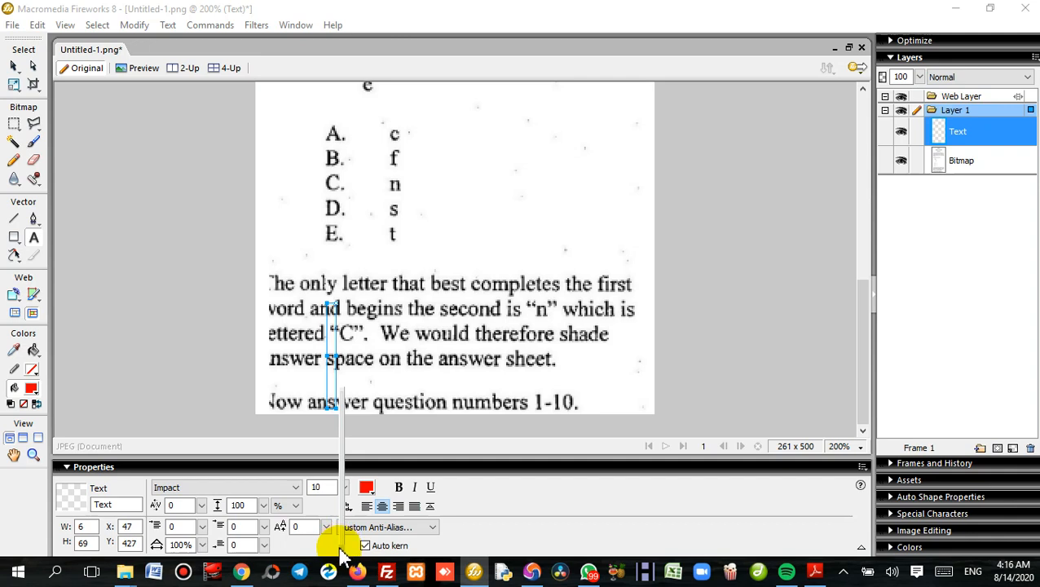
drag(340, 548, 345, 551)
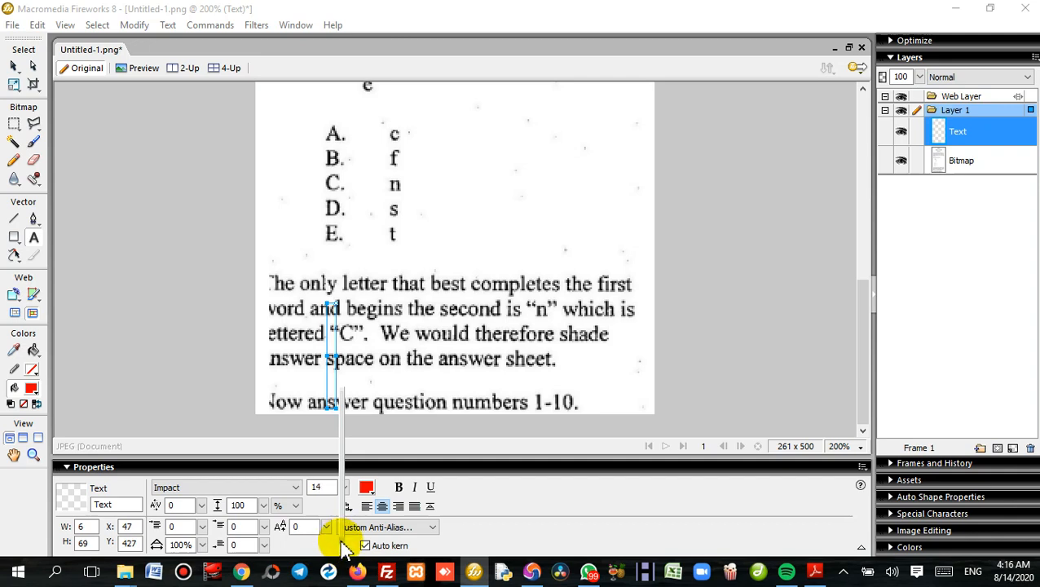
click(324, 486)
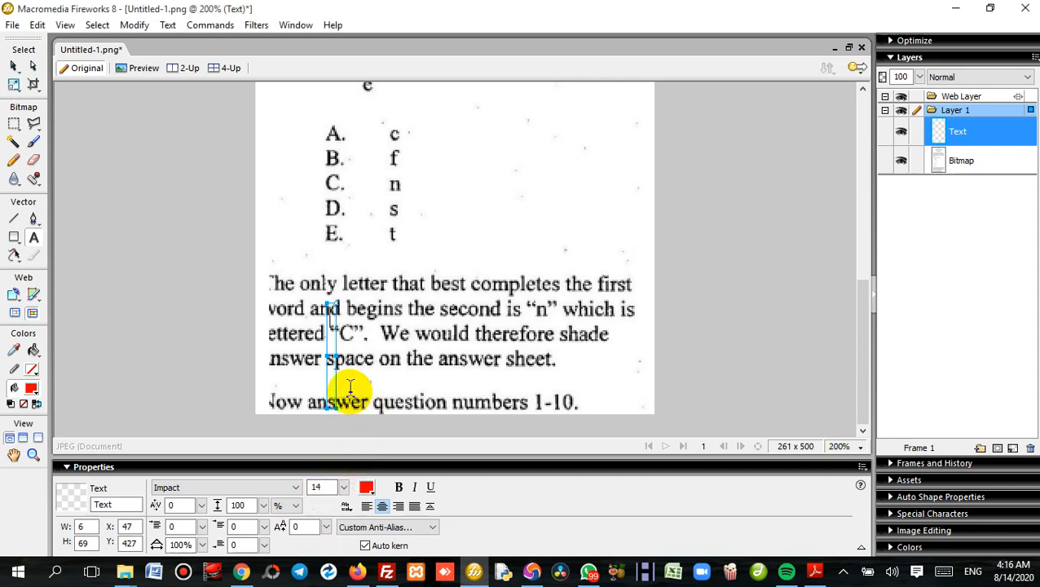
key(Escape)
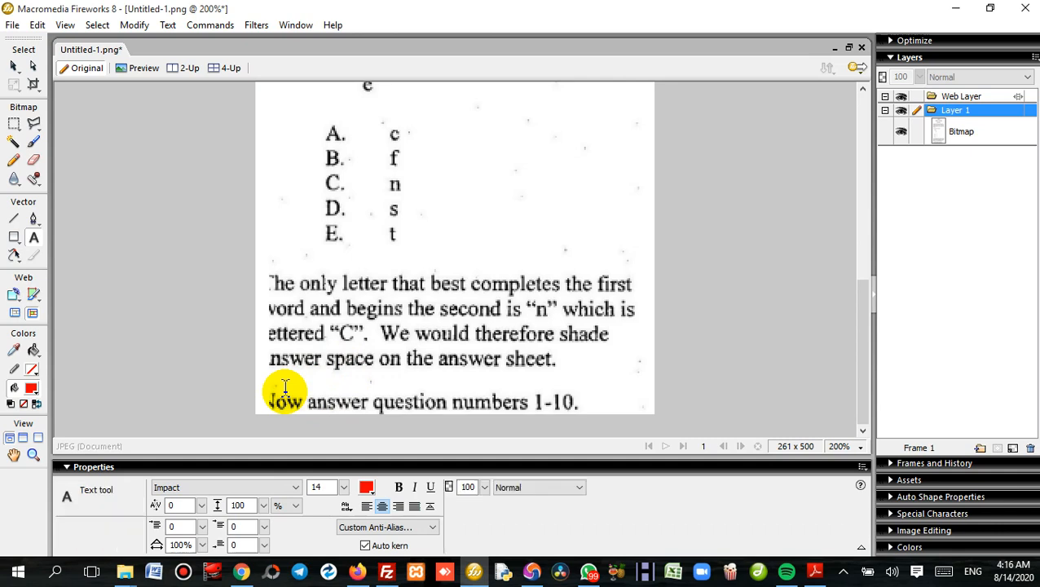
Step: Add the text "Now" just above the closing paragraph, beside option E, and try to colour it black
click(305, 246)
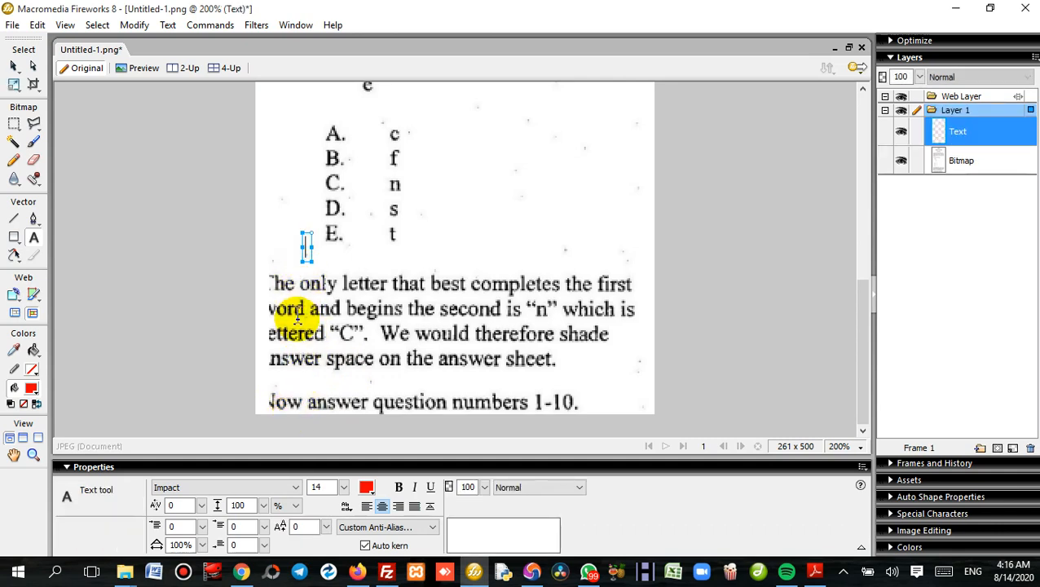
text(N)
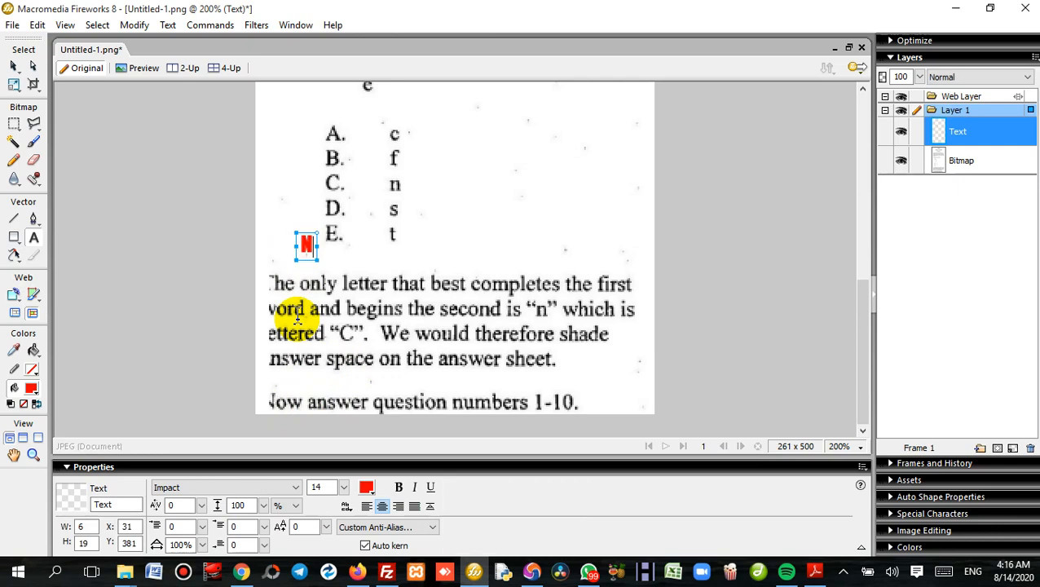
text(ow)
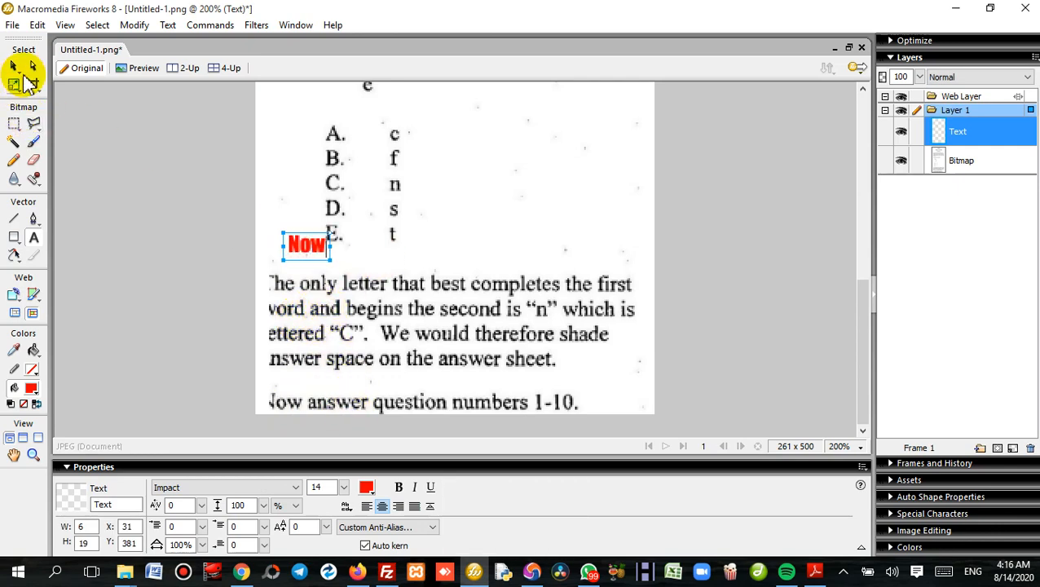
drag(331, 244, 274, 244)
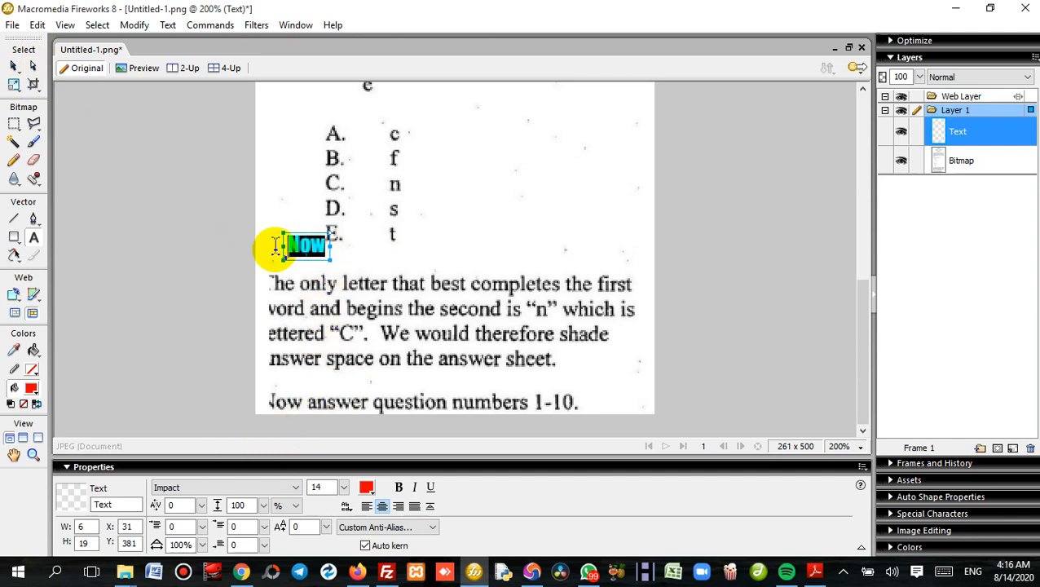
click(366, 487)
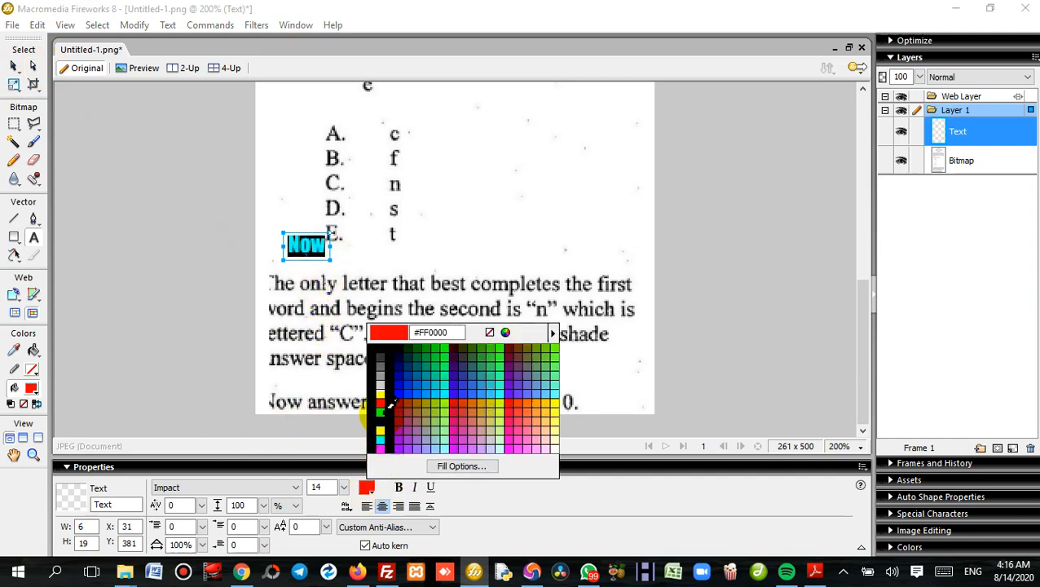
click(375, 347)
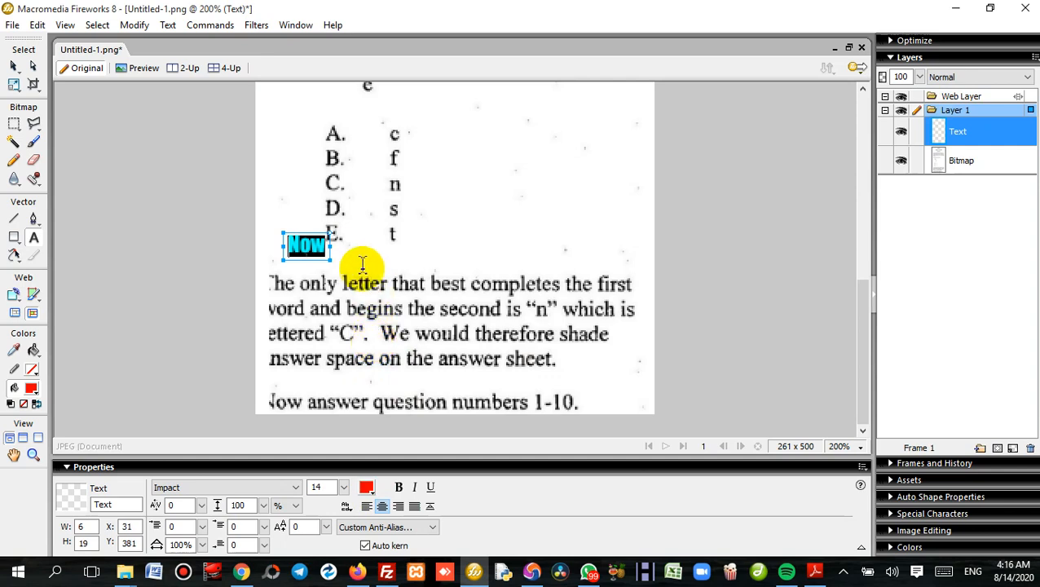
click(333, 248)
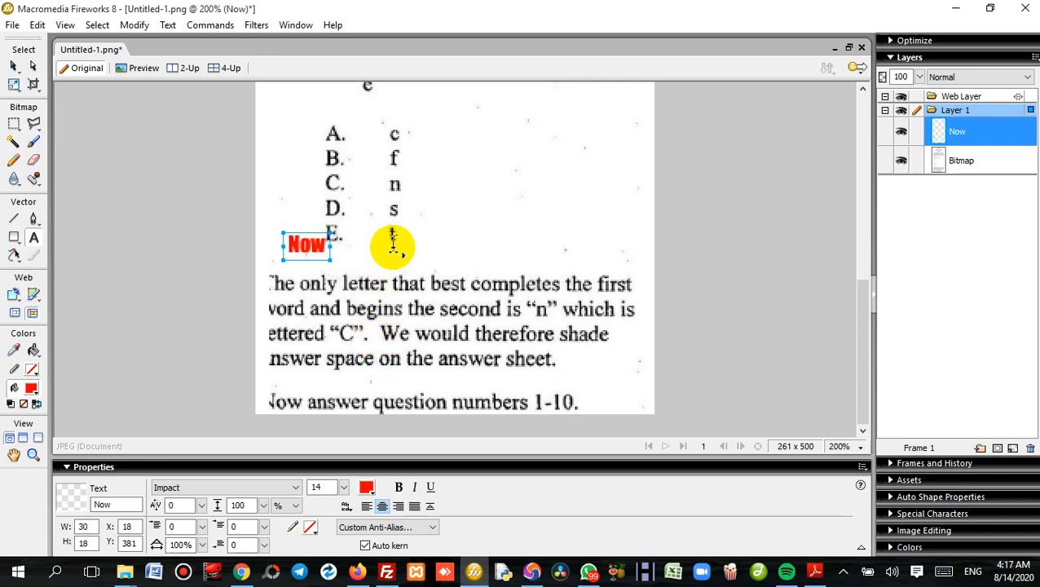
Step: Add a black text line reading "Now answer question numbers 61 - 70" just above the closing paragraph
click(405, 271)
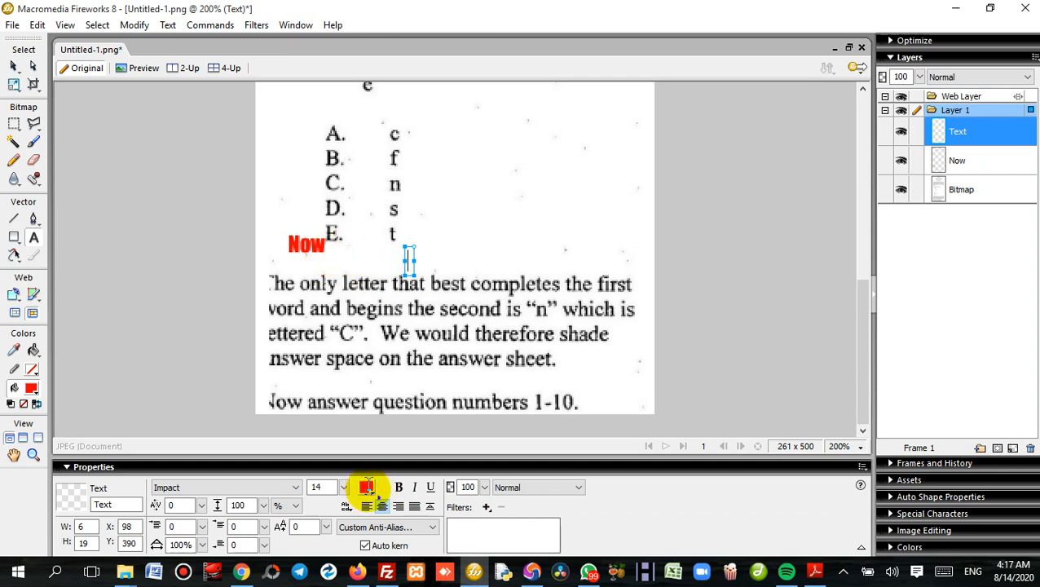
click(367, 487)
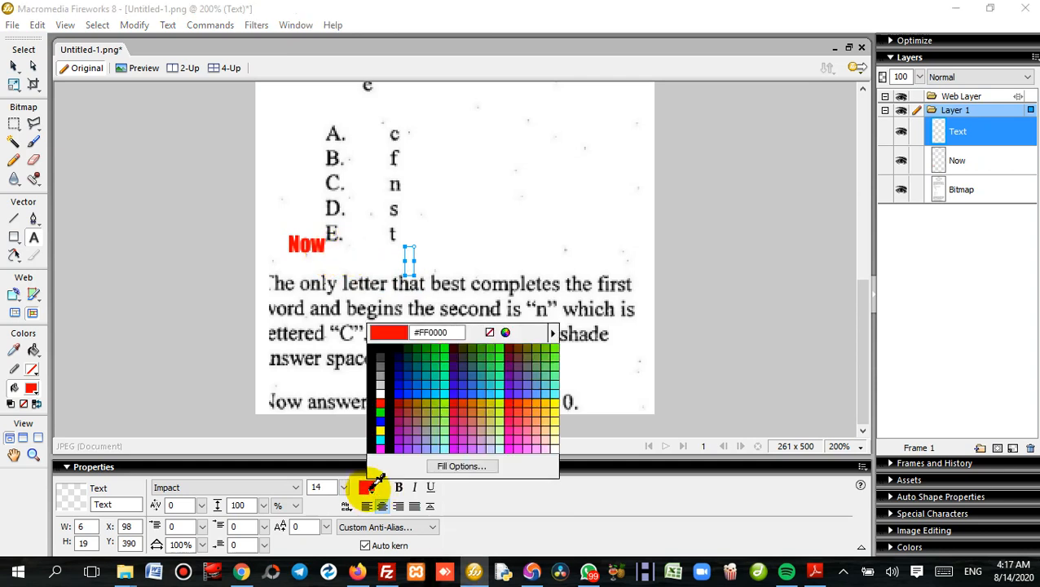
click(374, 345)
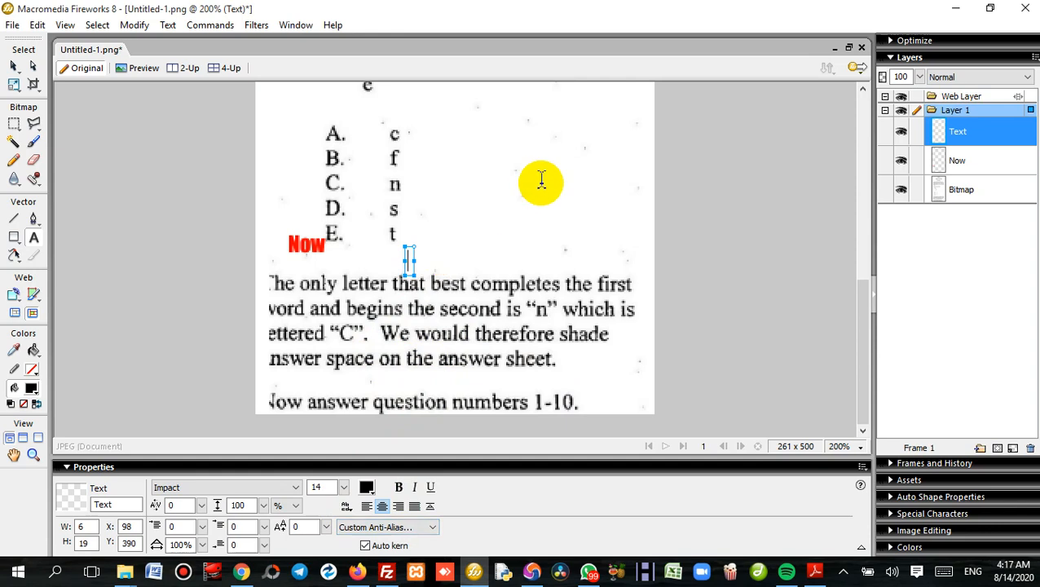
text(Now)
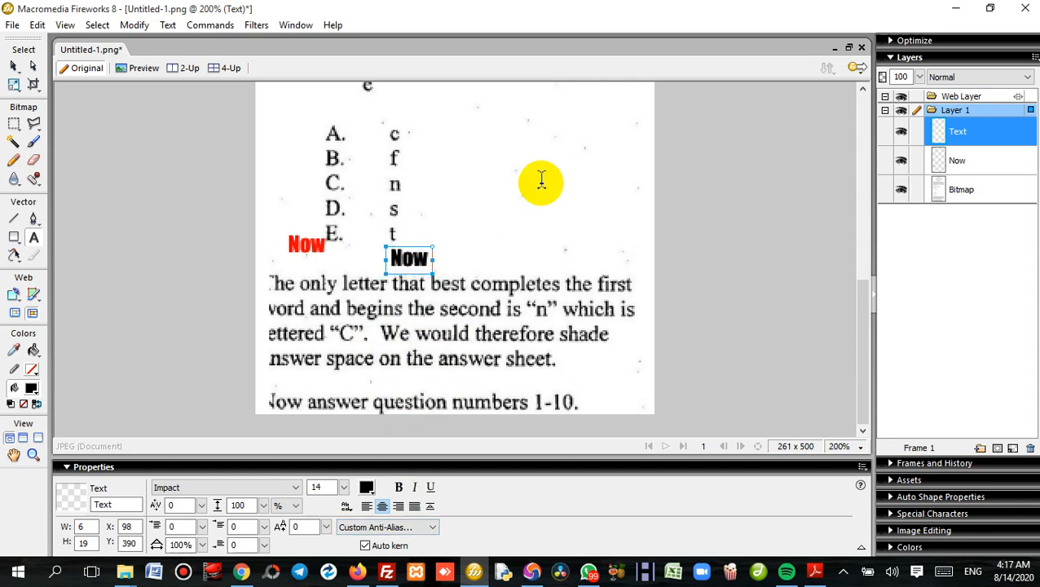
text( answe)
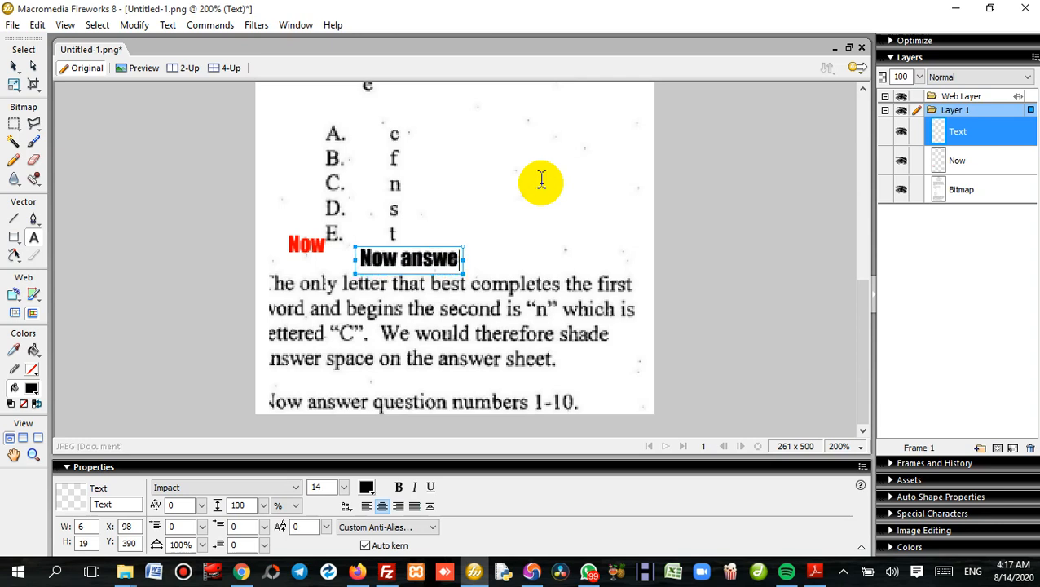
text(r)
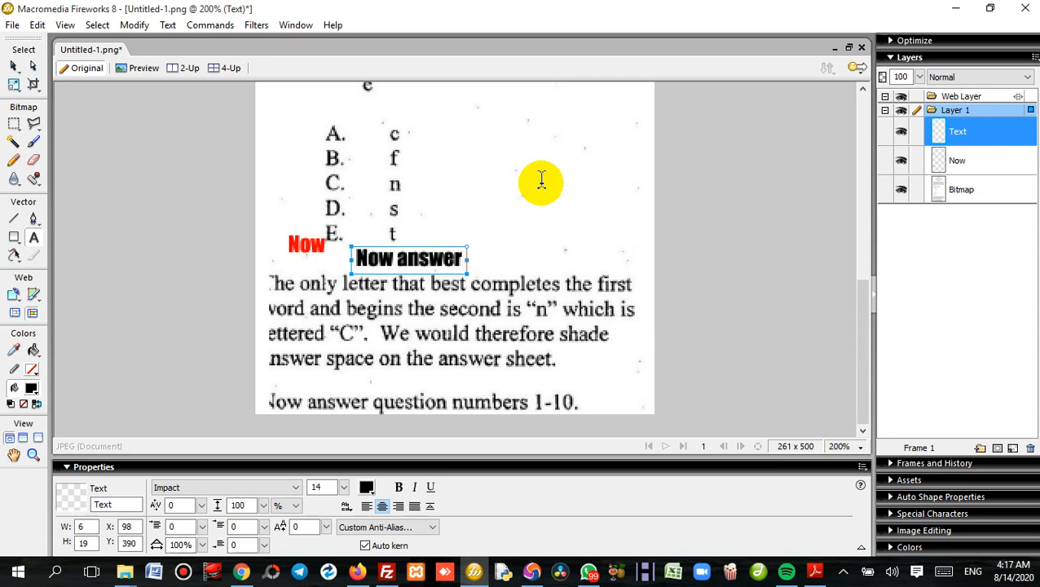
text(q)
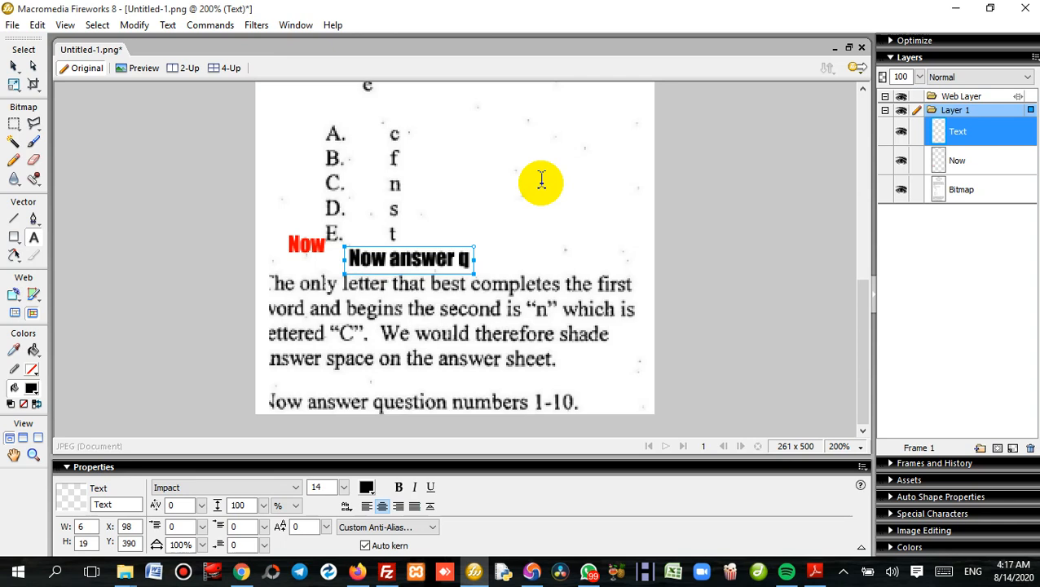
text(ues)
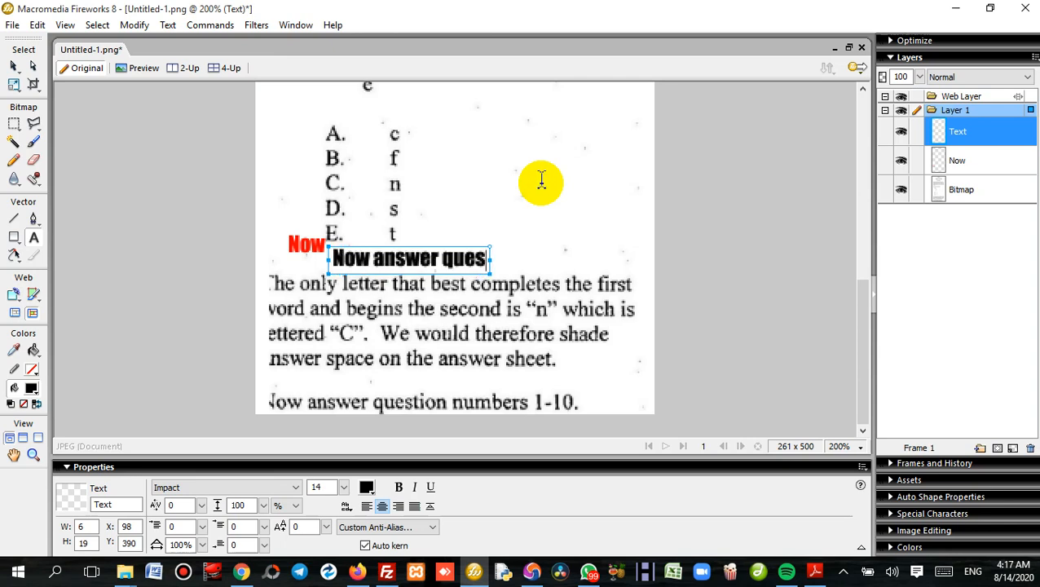
text(tio)
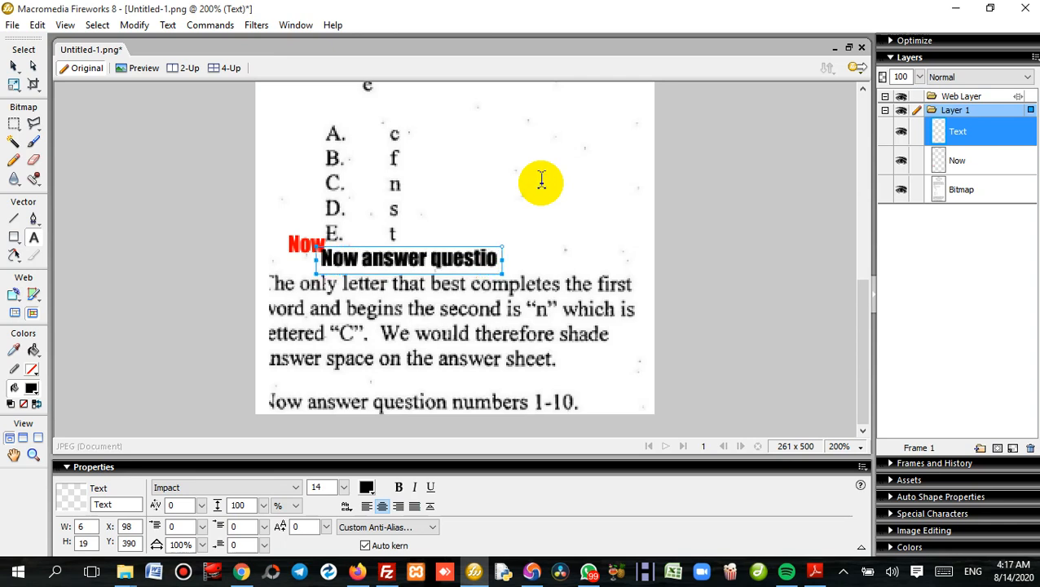
text(n)
text( n)
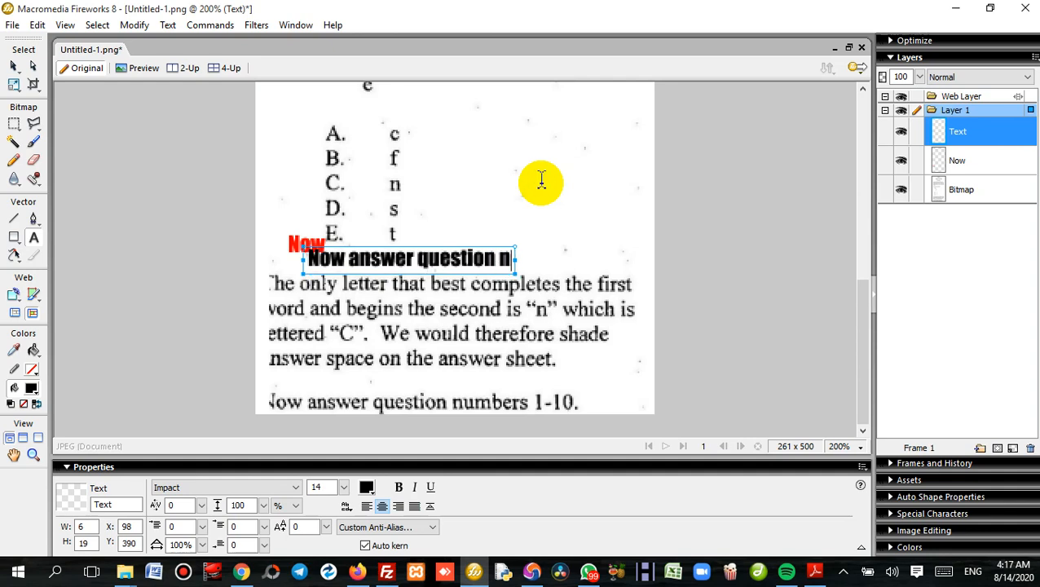
text(umbers)
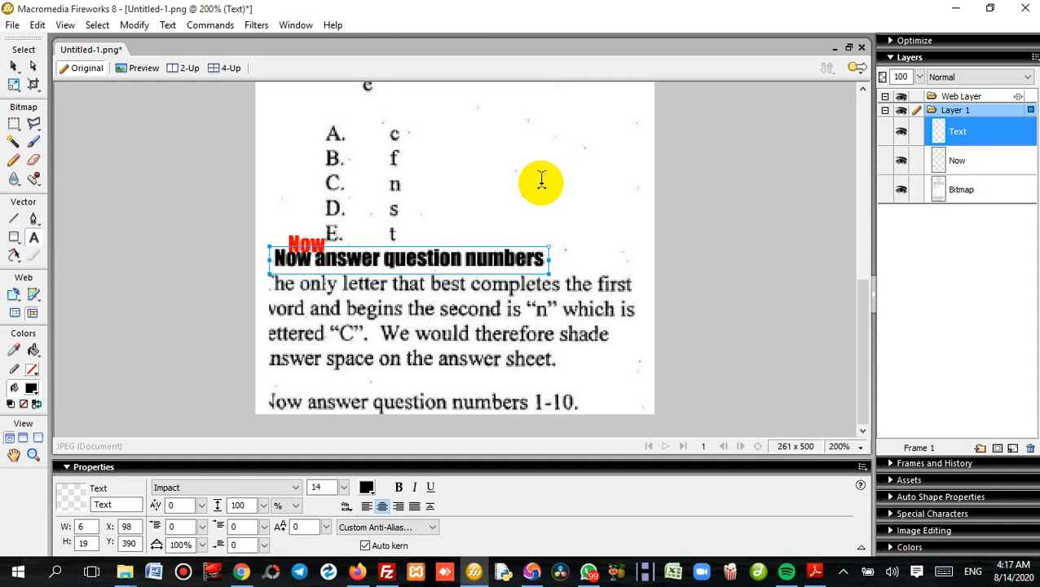
text( 61)
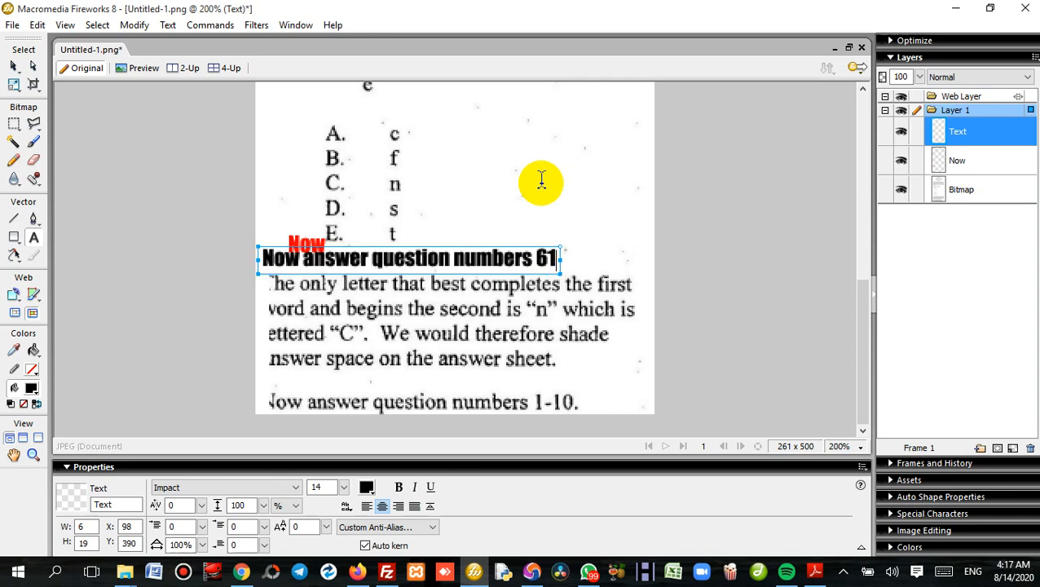
text(-)
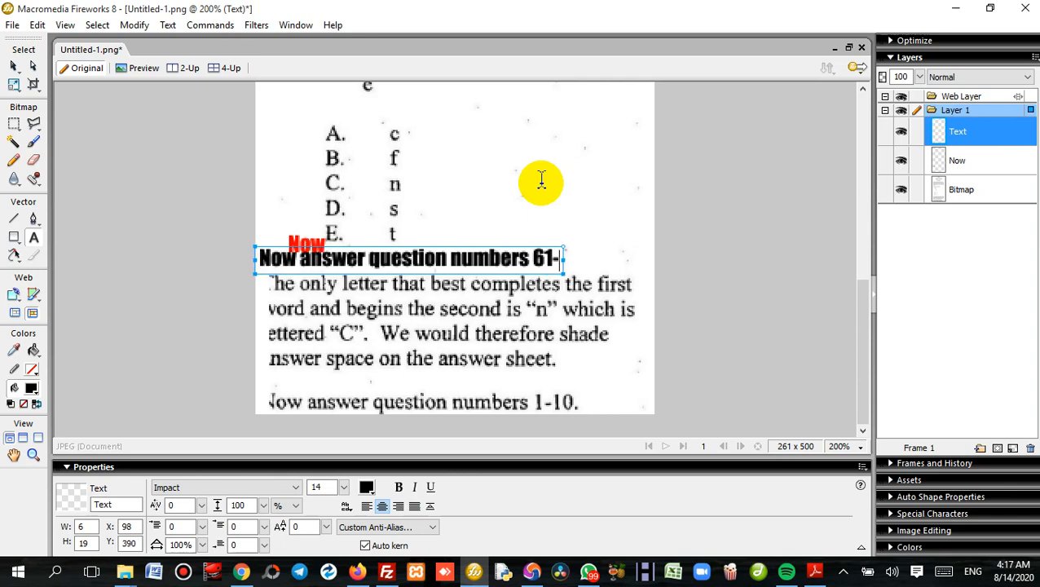
key(BackSpace)
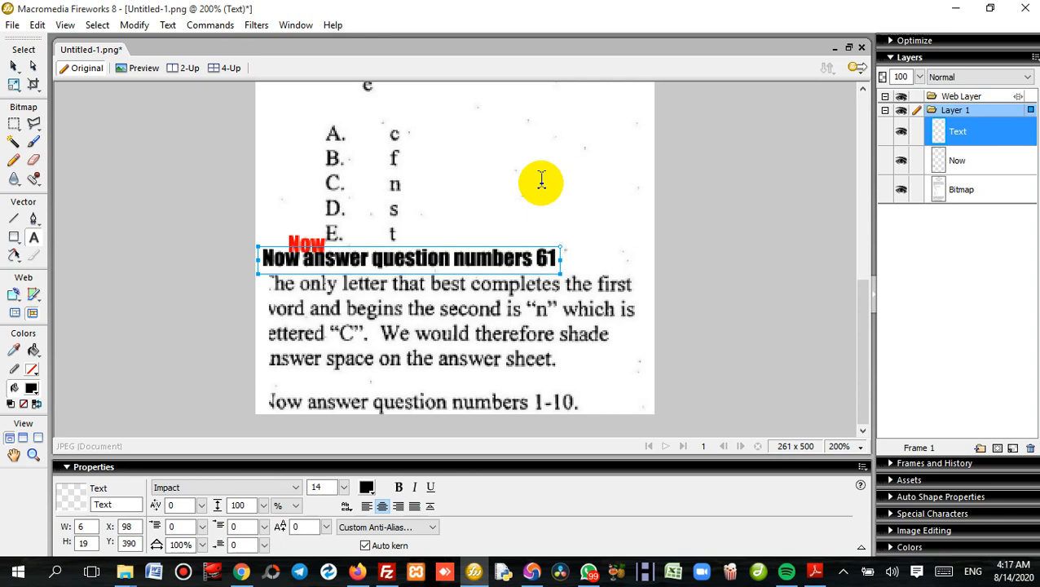
text(-)
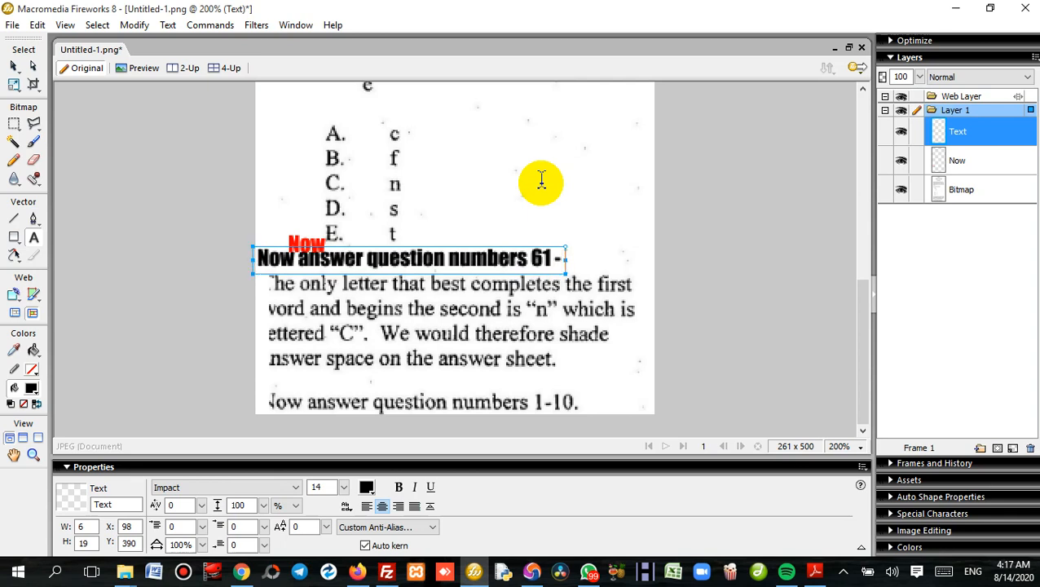
text( 70)
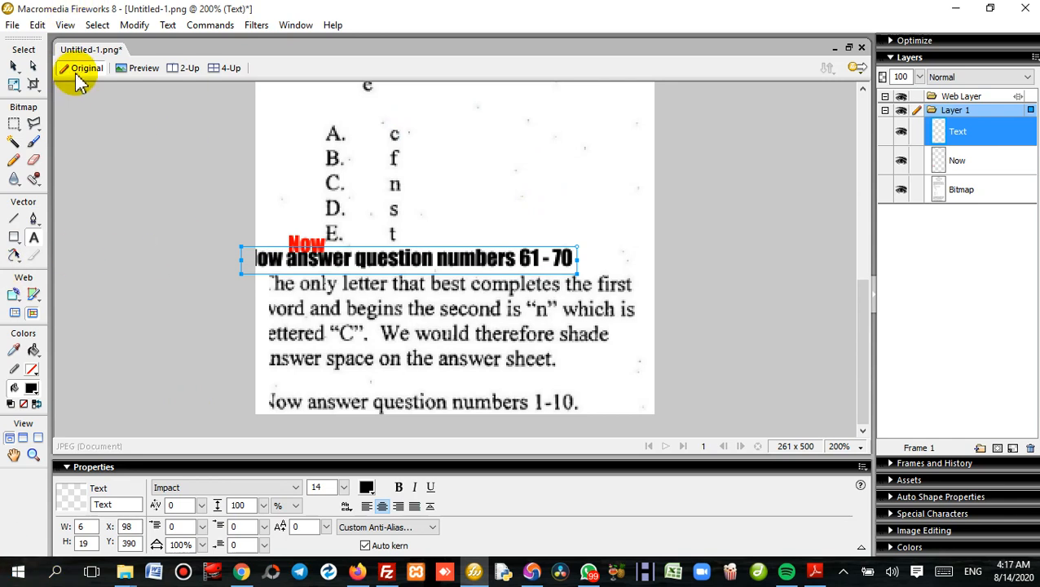
Step: Shift the "Now answer question numbers 61 - 70" line toward the page's right edge and set its font to Times New Roman
click(30, 70)
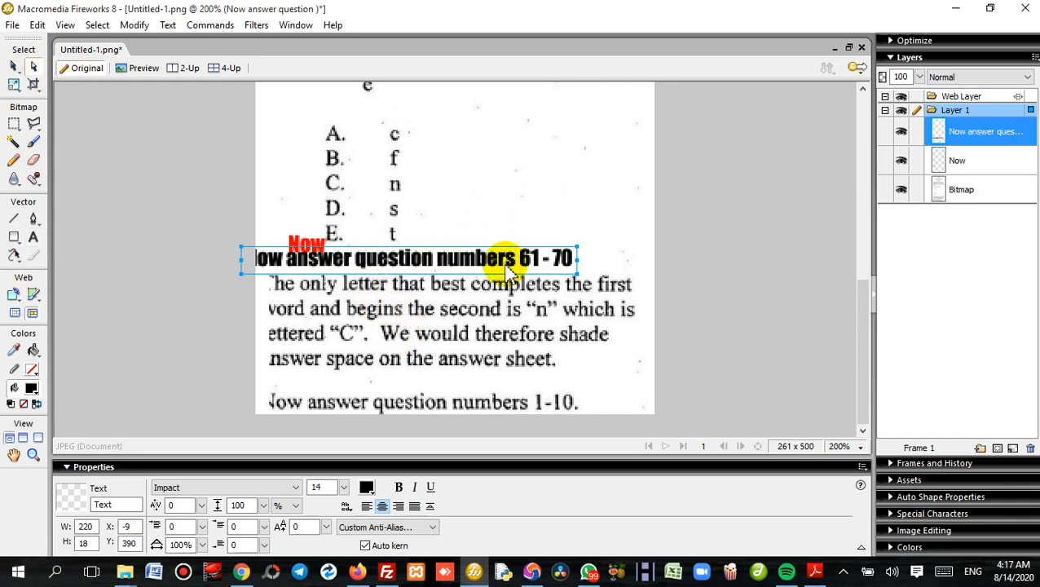
drag(344, 268, 477, 262)
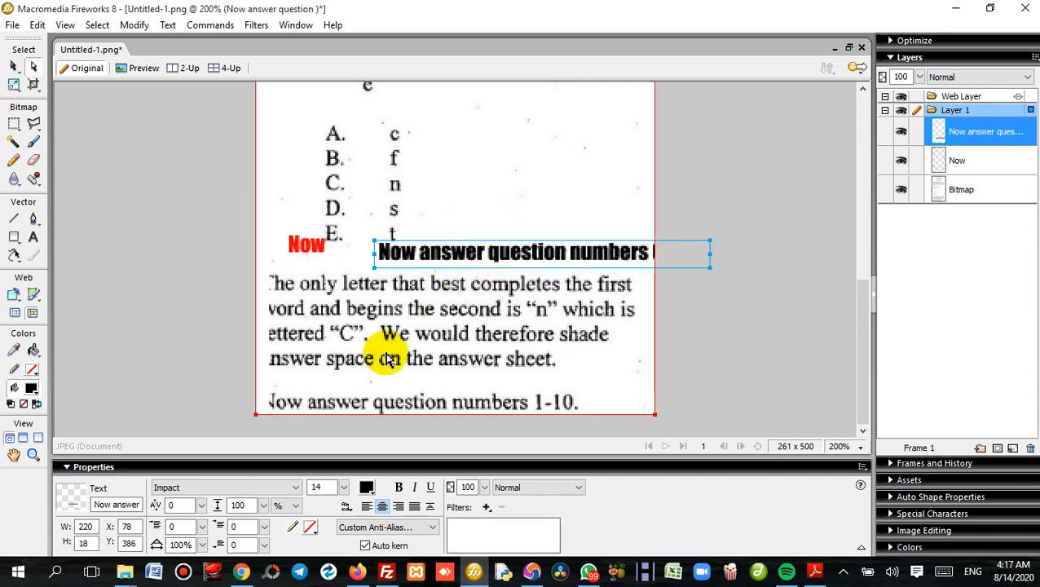
click(297, 489)
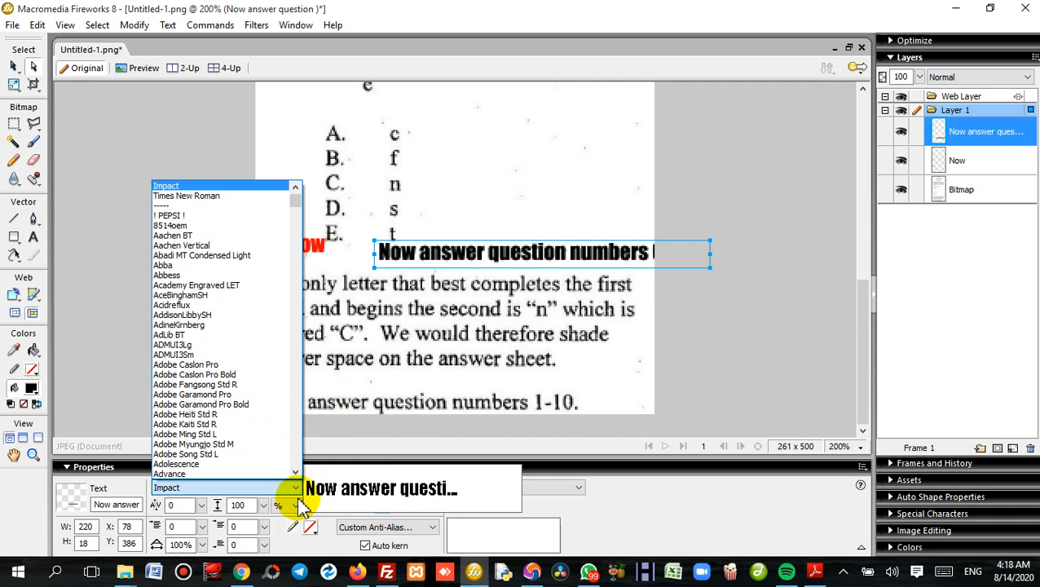
key(Down)
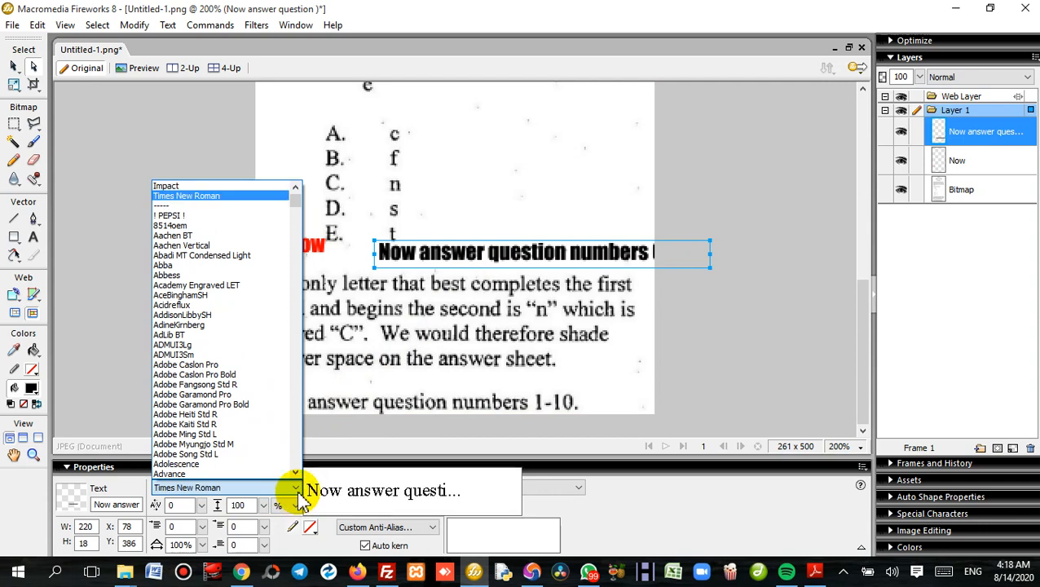
key(Up)
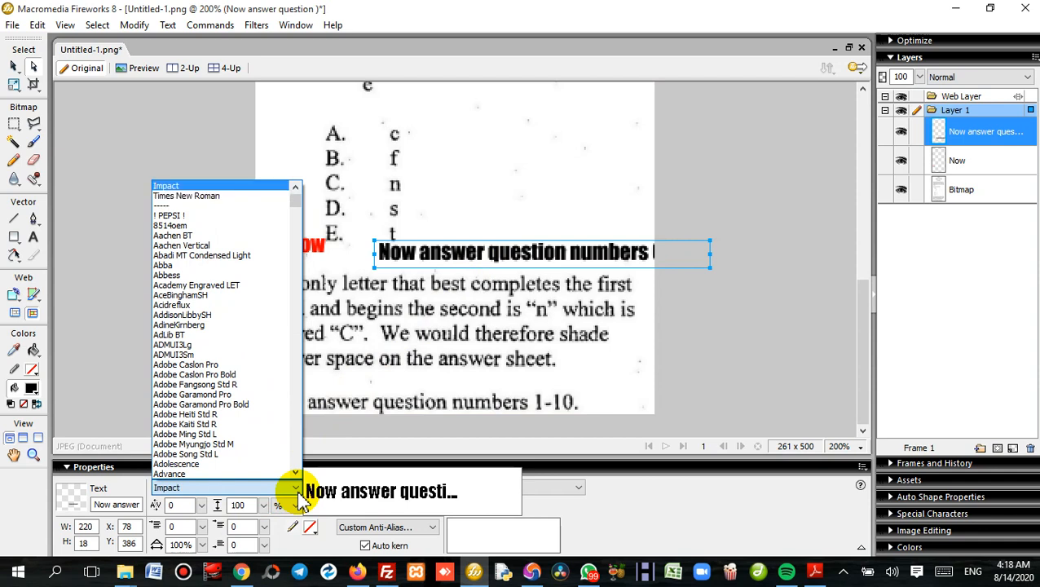
key(Down)
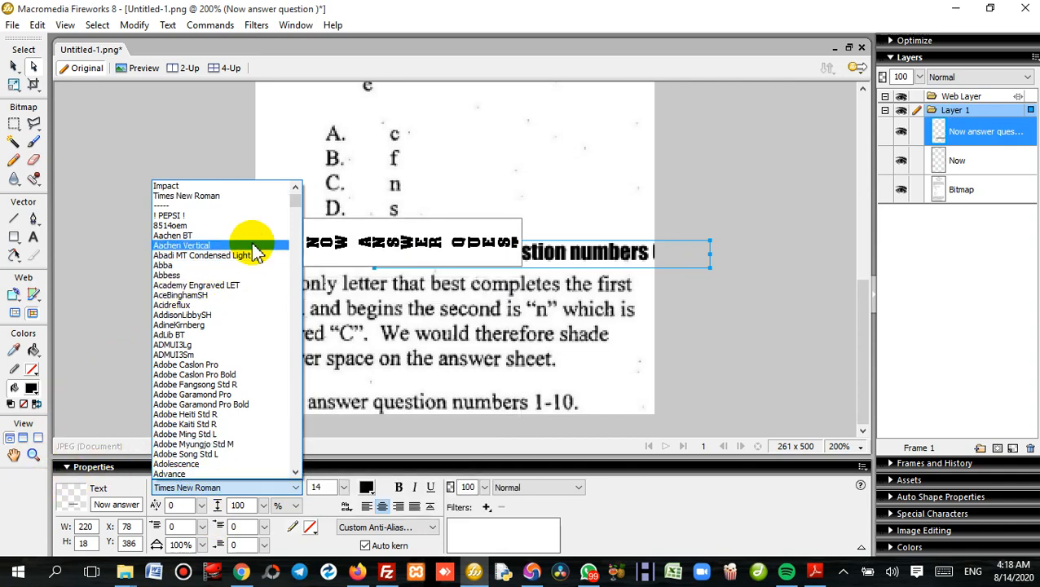
click(228, 199)
Step: Move the new text block up beside the answer options and widen it to about 247 pixels
drag(551, 260, 489, 219)
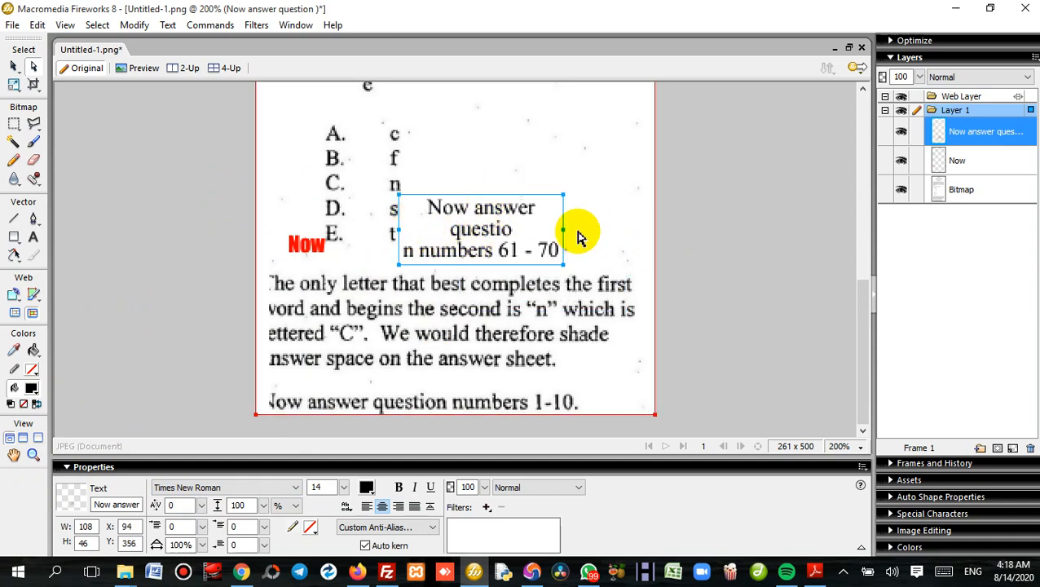
drag(563, 234, 596, 231)
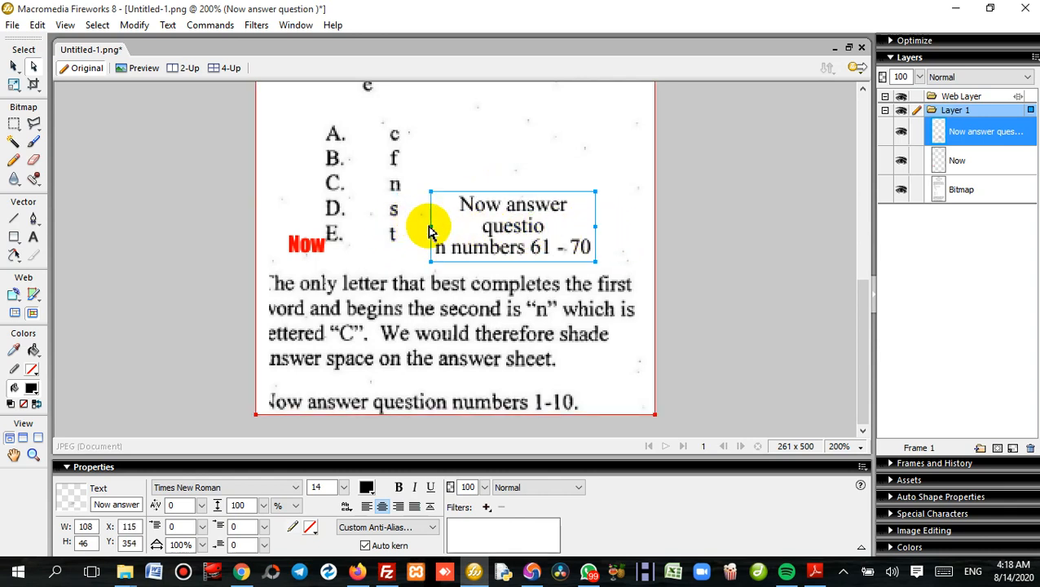
drag(431, 232, 263, 229)
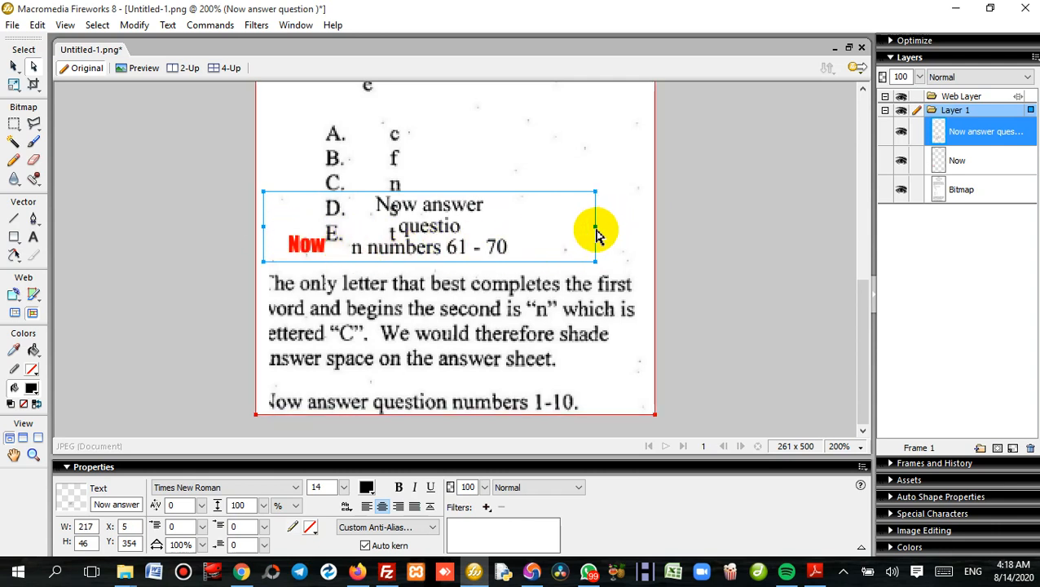
drag(596, 232, 640, 231)
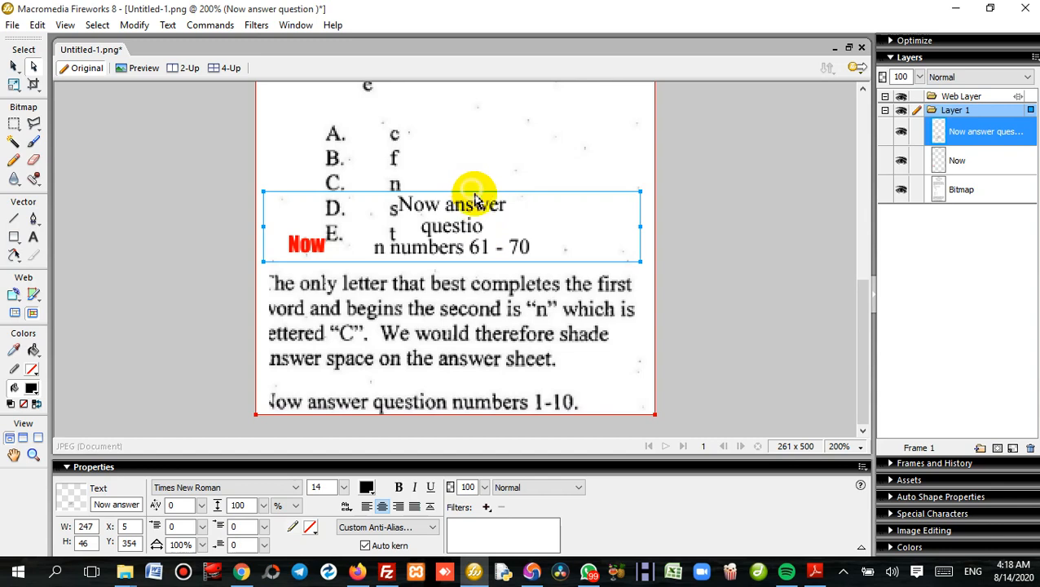
Step: Left-align the "Now answer question numbers 61 - 70" text within its block
mouse_move(473, 201)
mouse_down()
mouse_move(473, 226)
mouse_move(466, 203)
mouse_up()
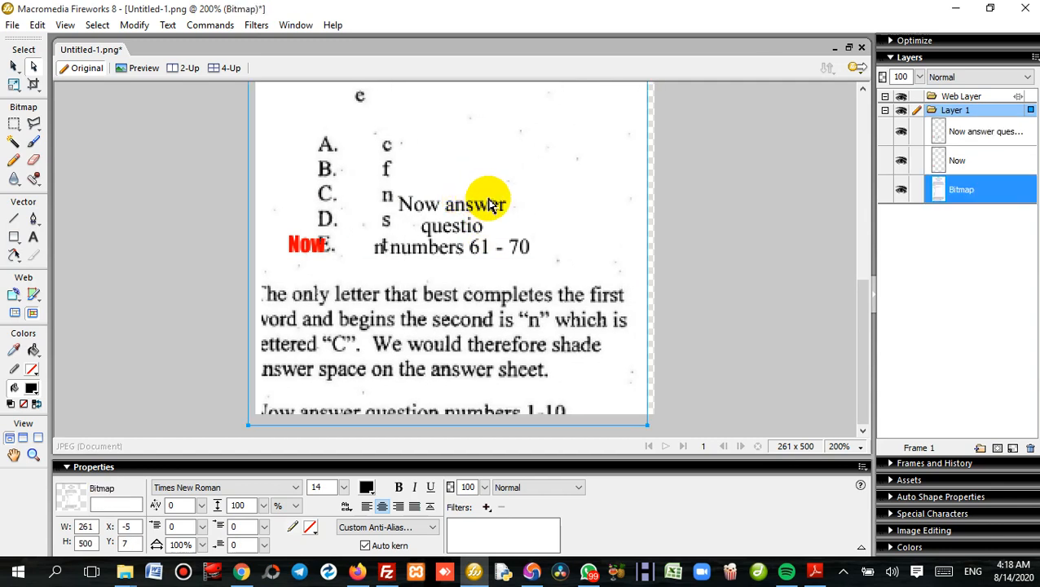
click(481, 208)
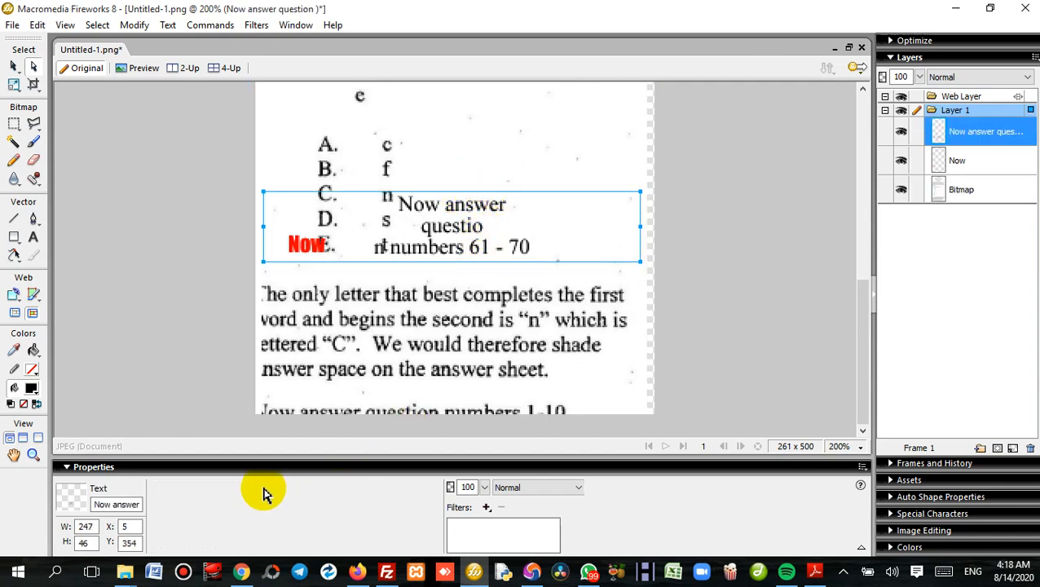
click(477, 251)
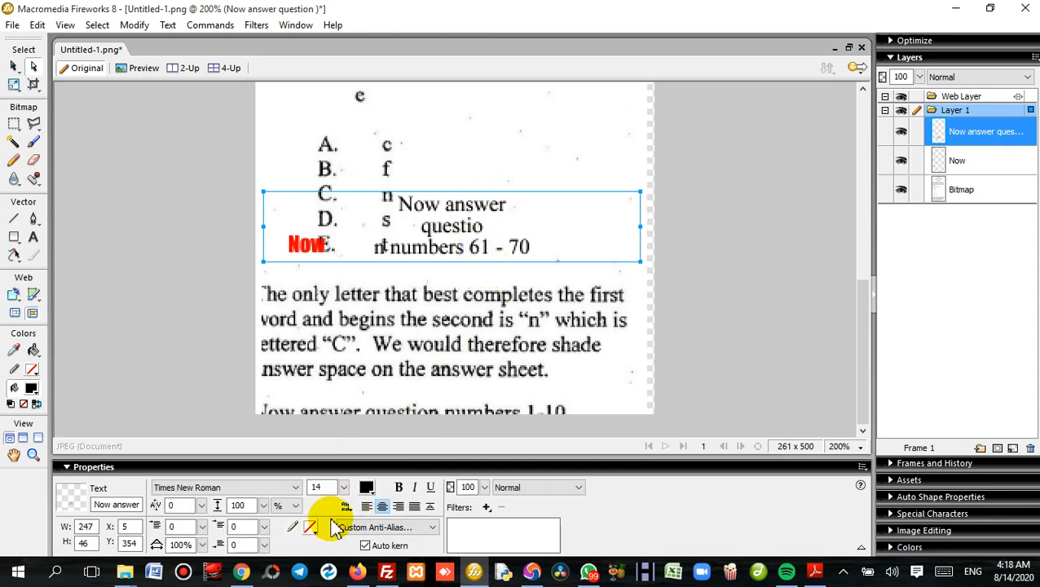
click(367, 507)
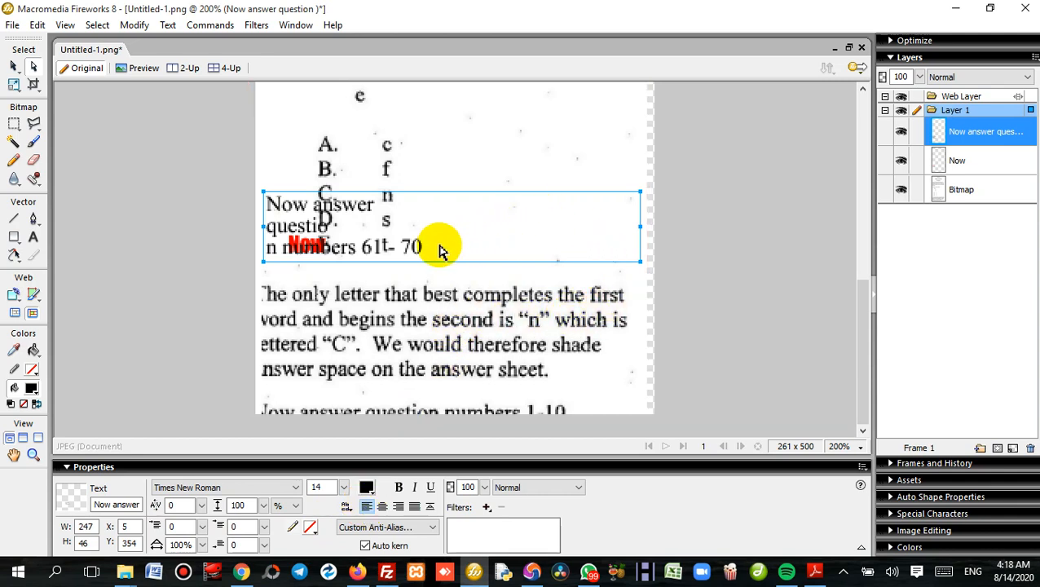
Step: Try to move the text block clear of the answer options, undoing the accidental shift of the page image
mouse_move(472, 196)
mouse_down()
mouse_move(557, 194)
mouse_move(472, 209)
mouse_up()
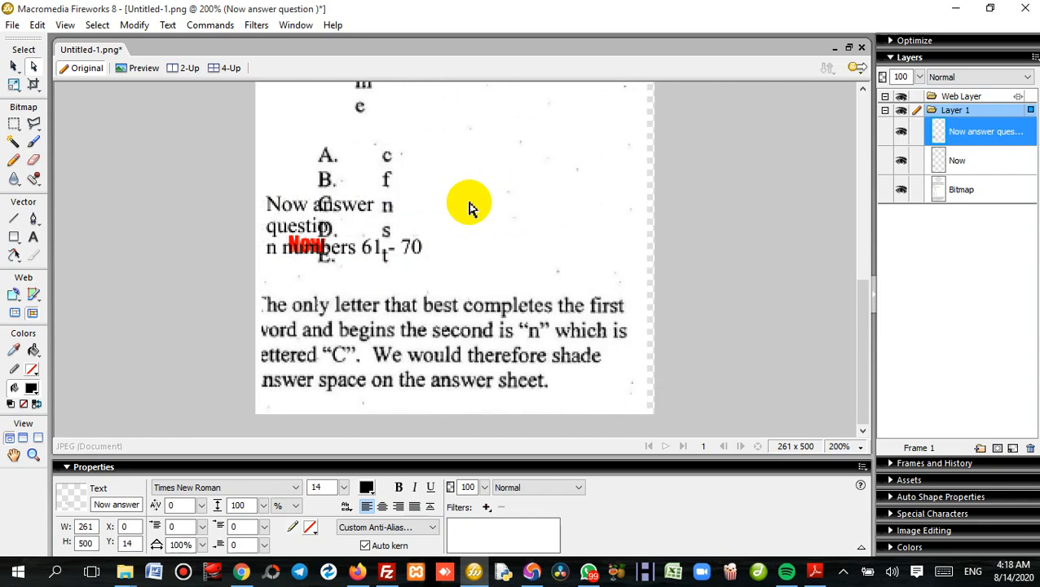
click(289, 211)
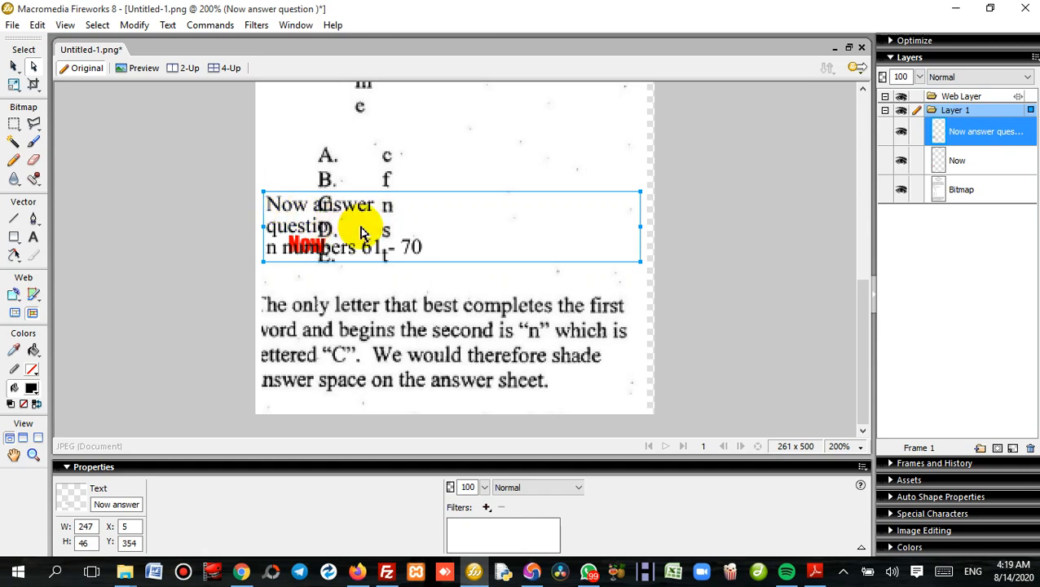
key(ctrl+z)
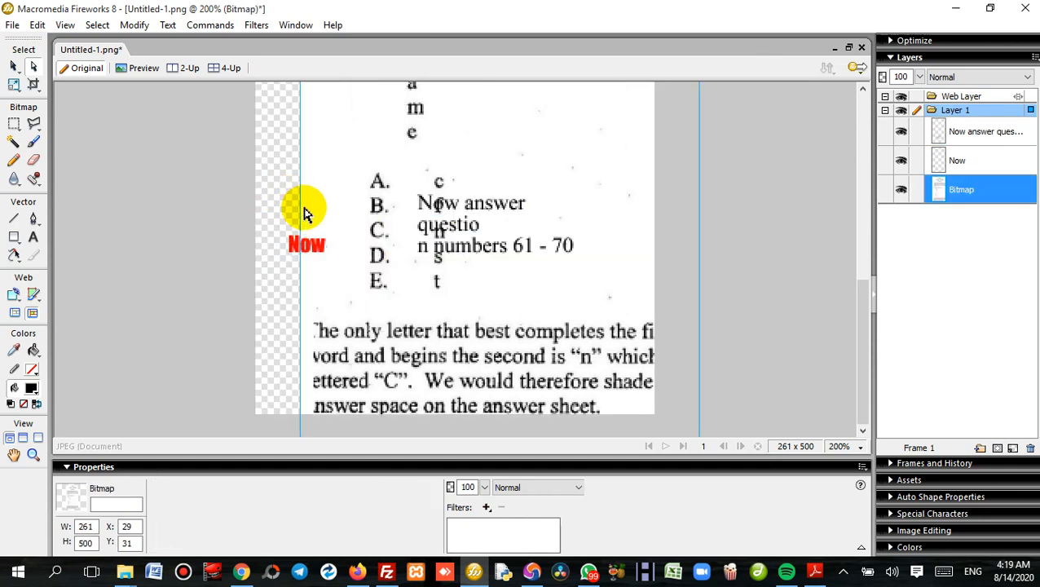
key(ctrl+z)
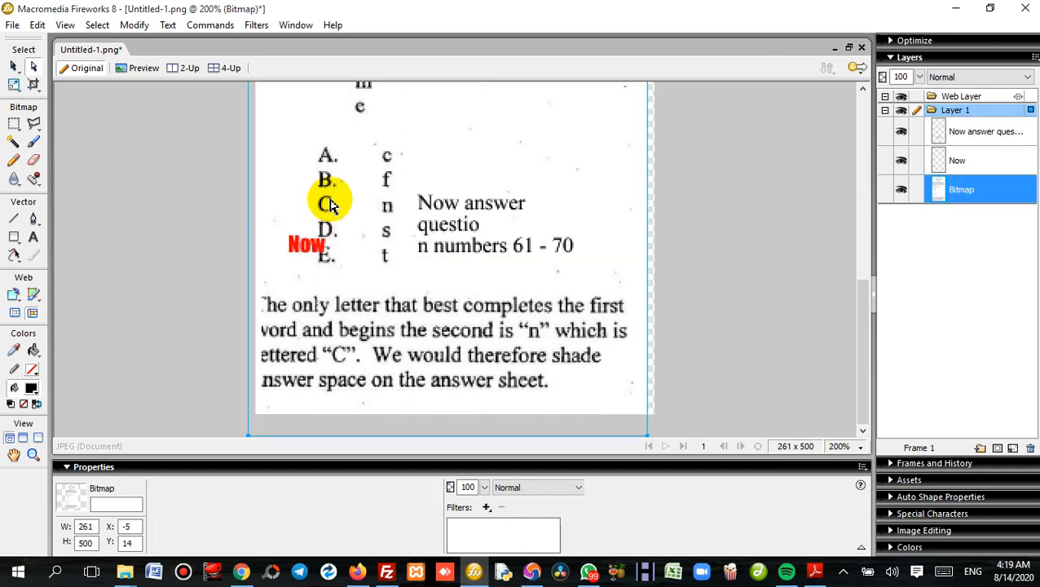
Step: Turn off auto kern for the new text and place the line between option E and the closing paragraph
click(446, 235)
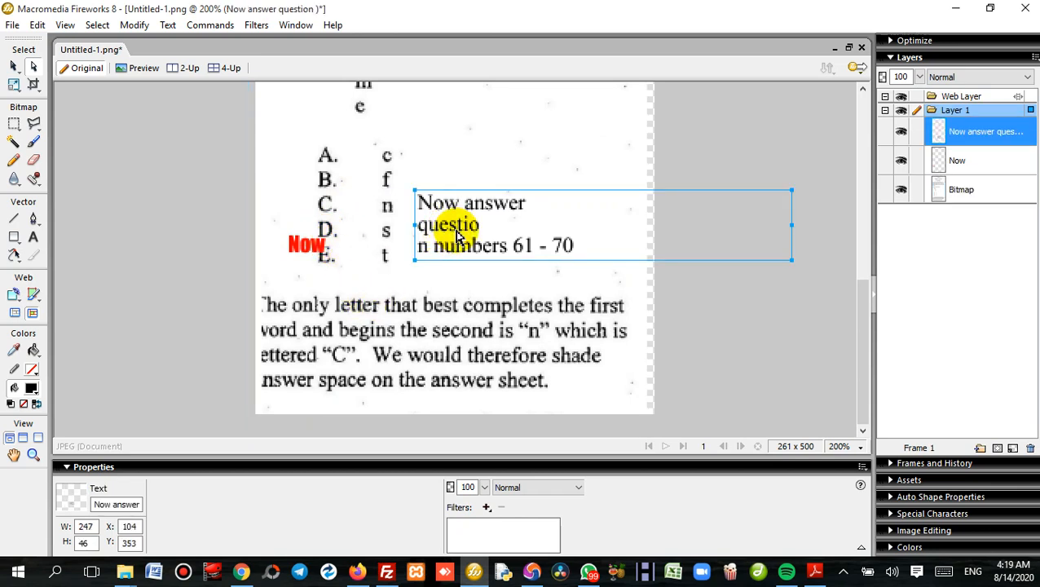
drag(486, 220, 493, 225)
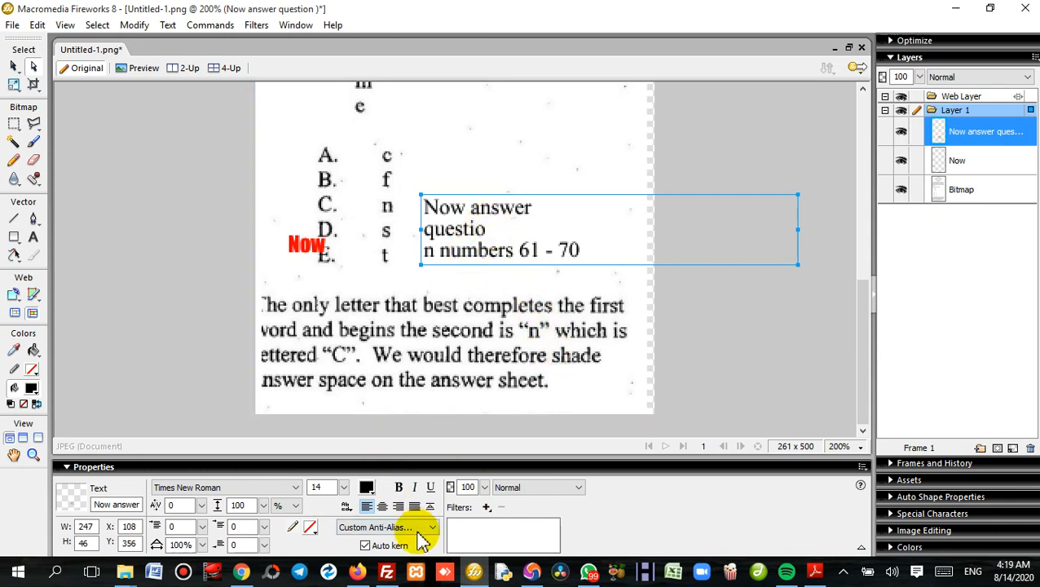
click(365, 546)
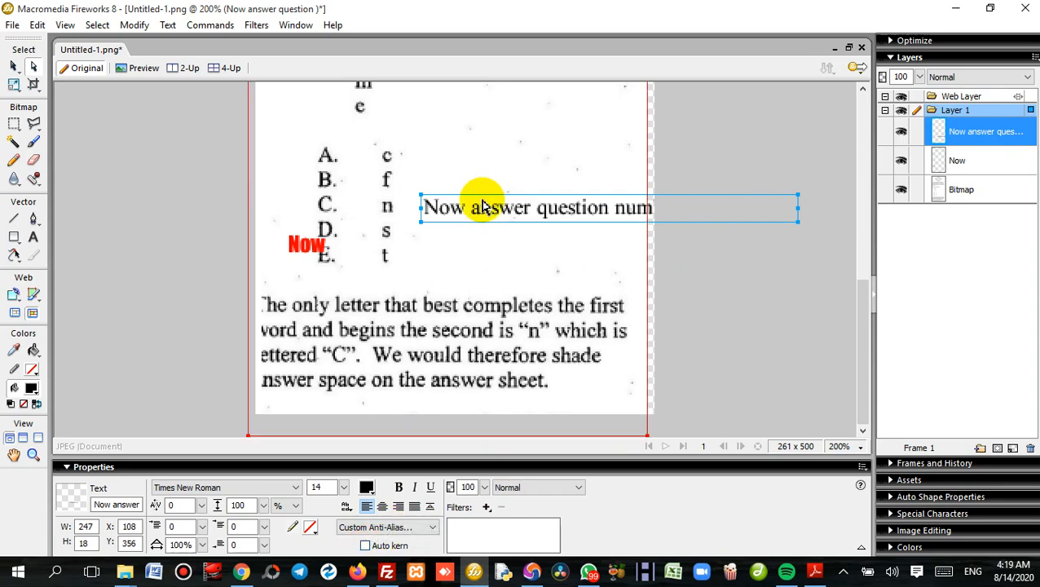
drag(493, 218, 355, 289)
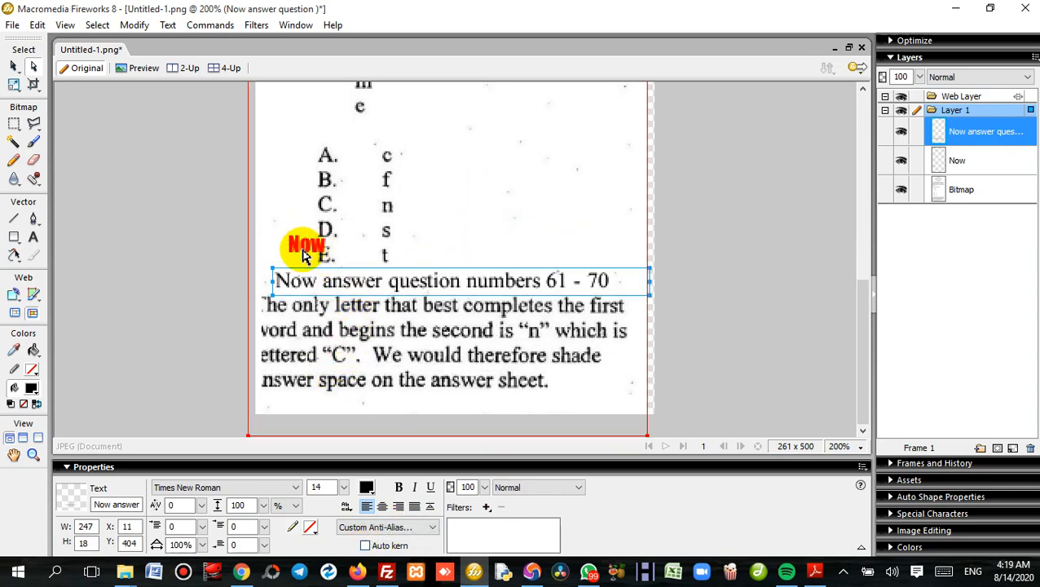
Step: Delete the stray red "Now" text beside option E and clear the selection
click(306, 244)
key(Delete)
key(ctrl+d)
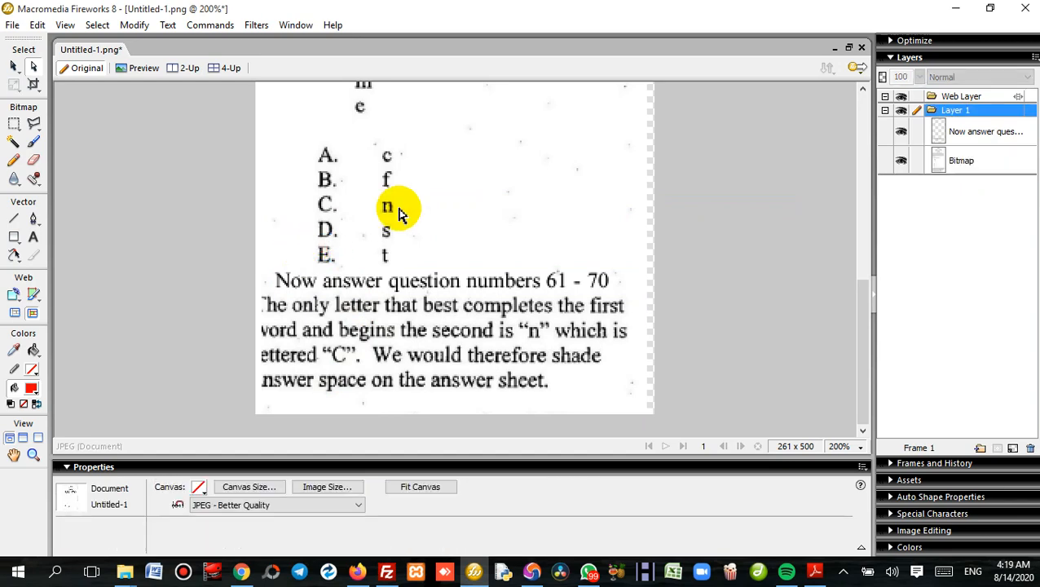
Step: Try to reposition the page image and the new text line, and undo the unwanted image shift
drag(563, 199, 563, 178)
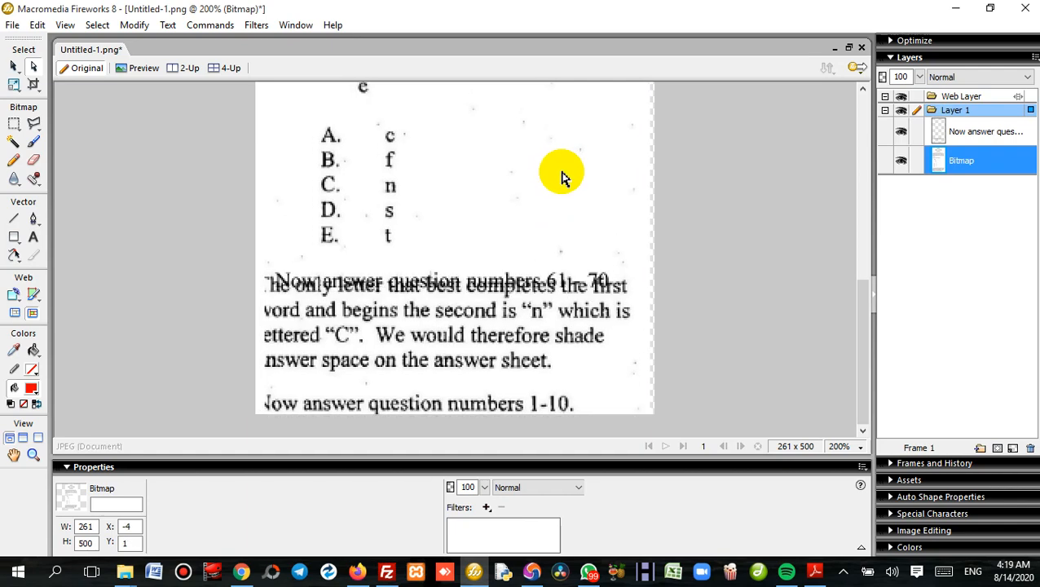
click(536, 291)
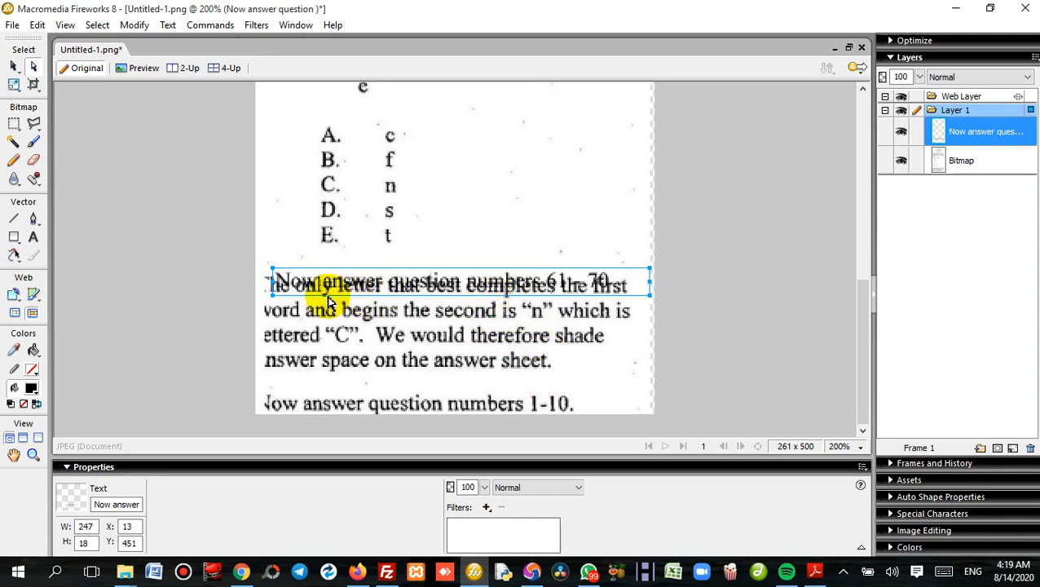
key(ctrl+z)
key(ctrl+z)
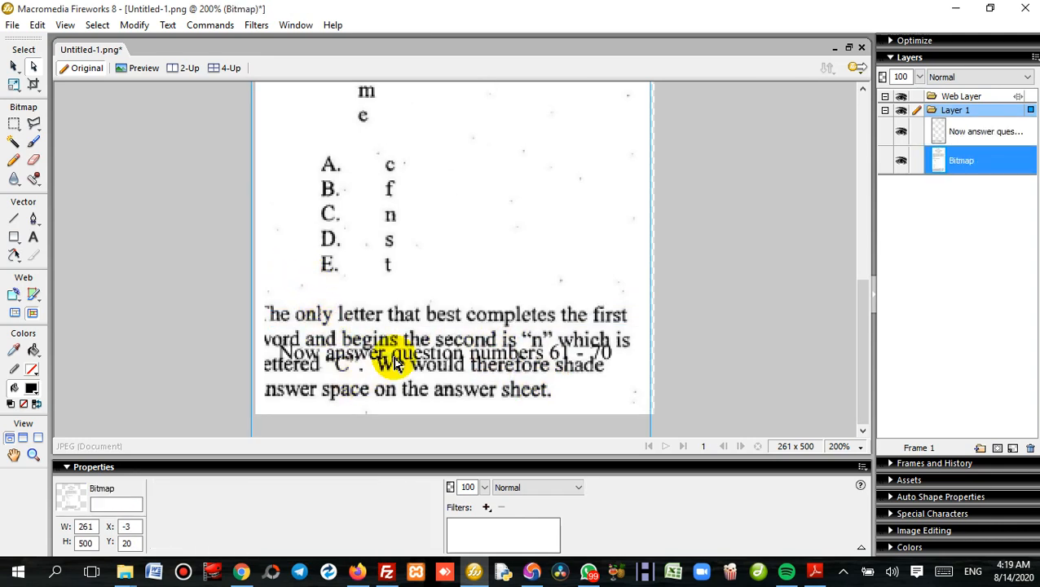
click(395, 356)
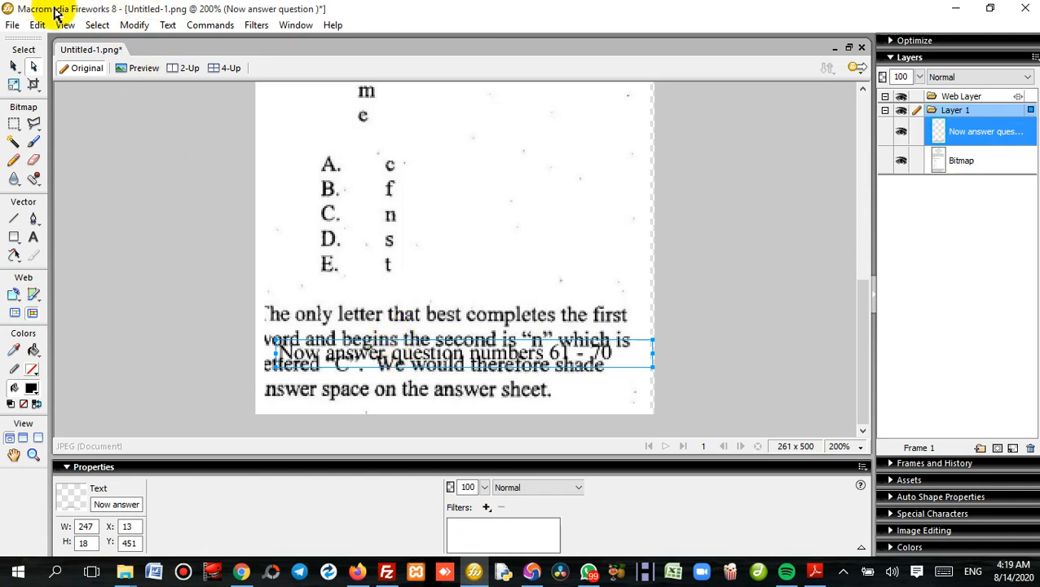
click(111, 93)
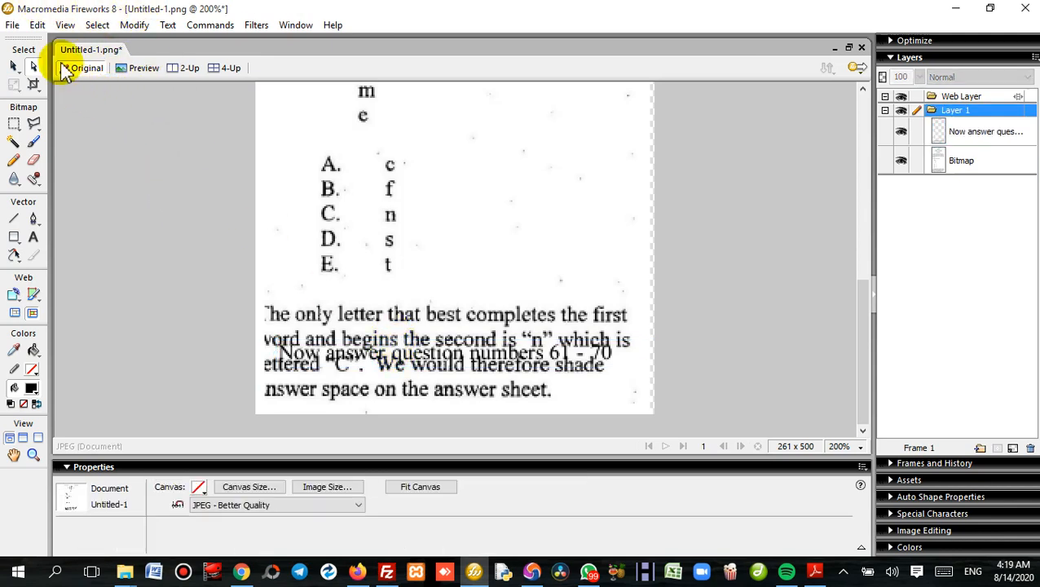
click(132, 25)
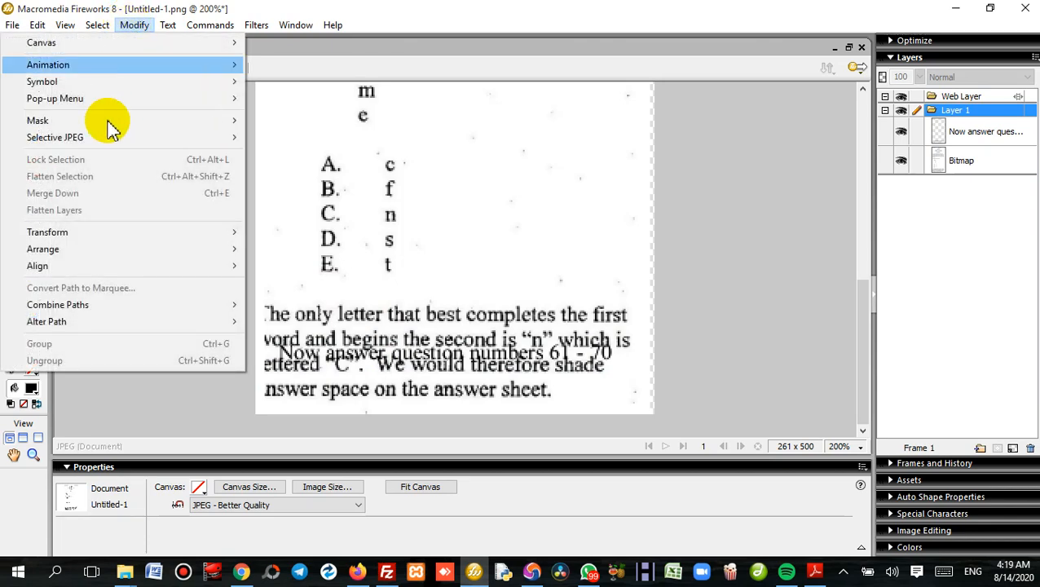
mouse_move(93, 264)
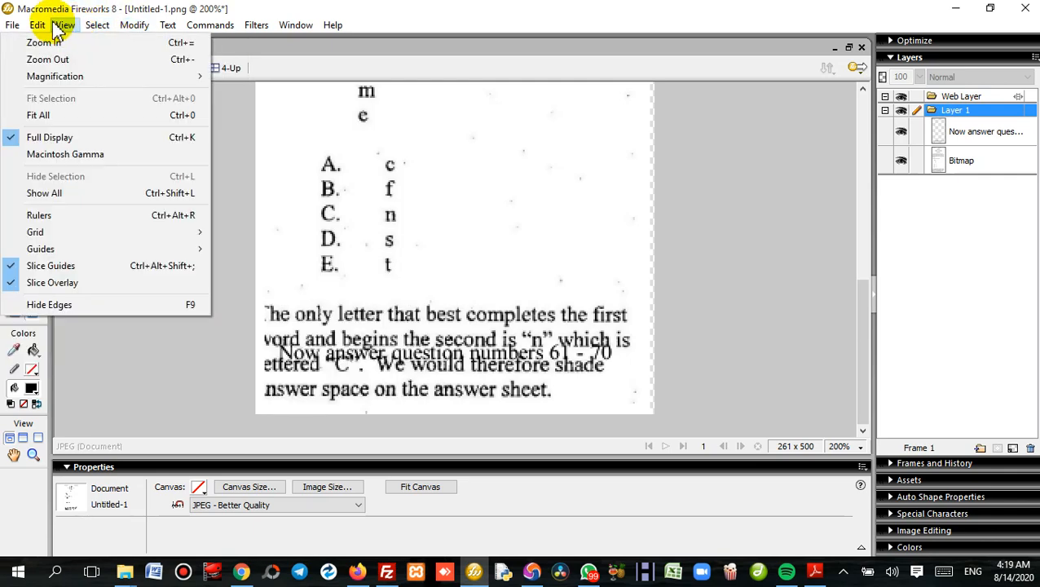
mouse_move(46, 33)
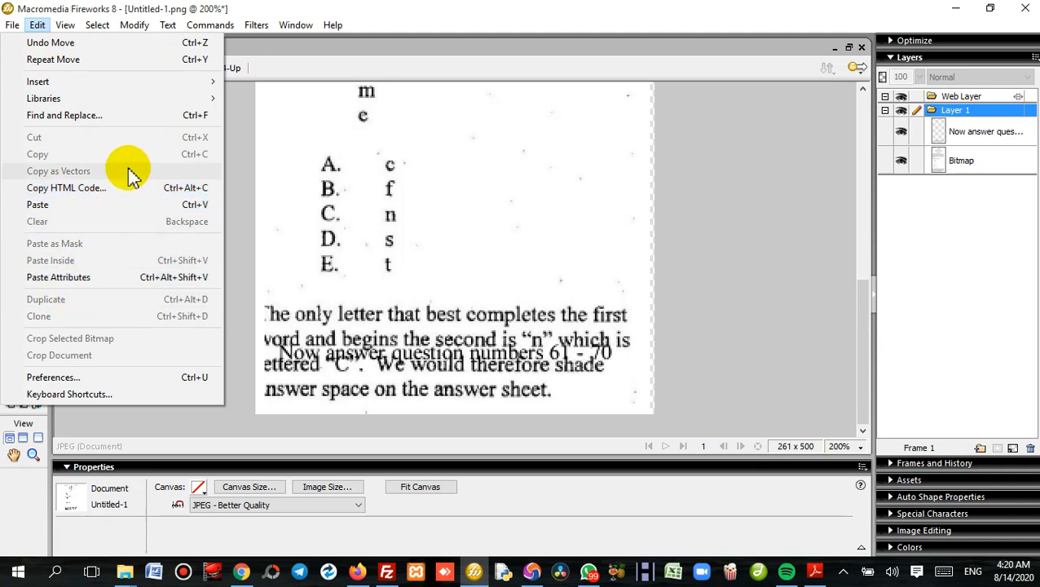
click(243, 169)
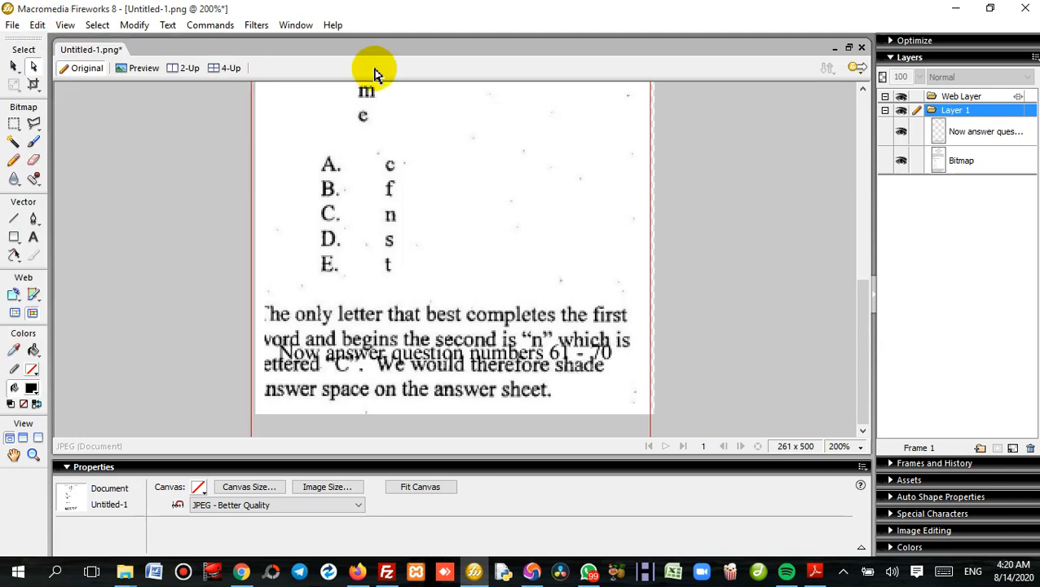
Step: Return the page image to the canvas origin and place the new line directly above "Now answer question numbers 1-10."
key(ctrl+z)
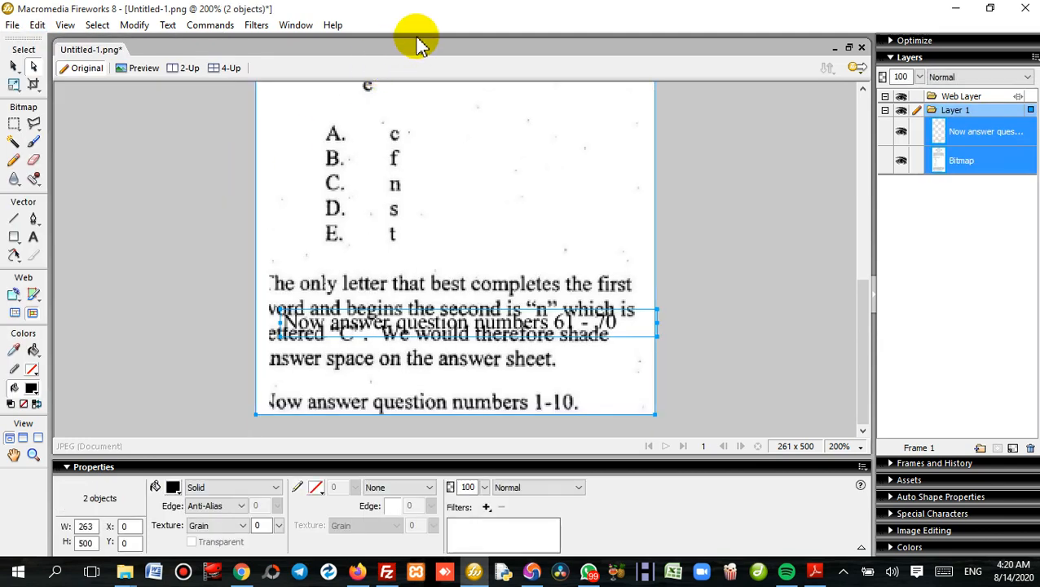
click(180, 188)
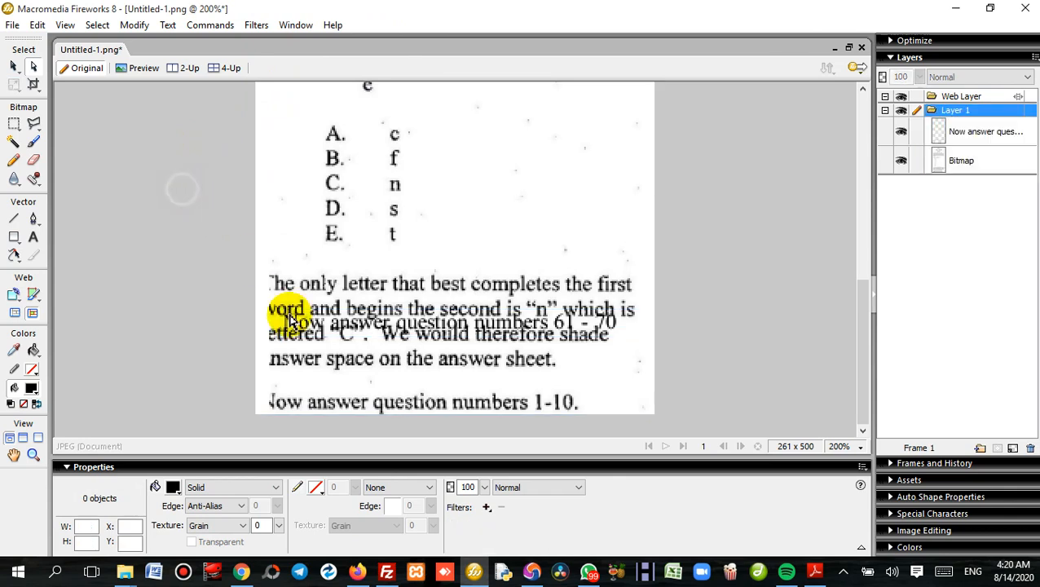
drag(337, 324, 321, 386)
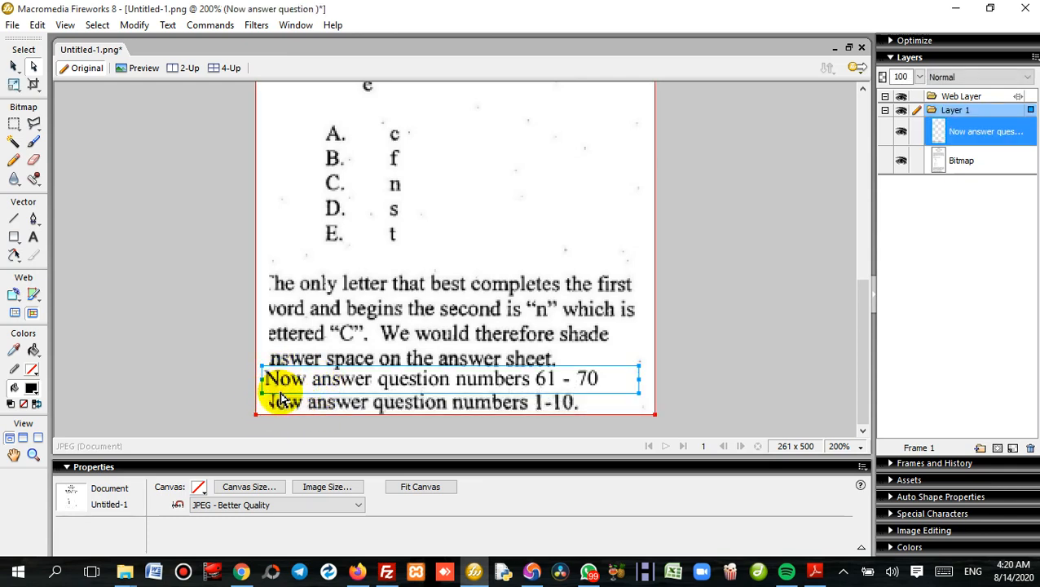
Step: Try to shift the page image up, undo the move, and reselect the "Now answer question numbers 61 - 70" line
click(228, 365)
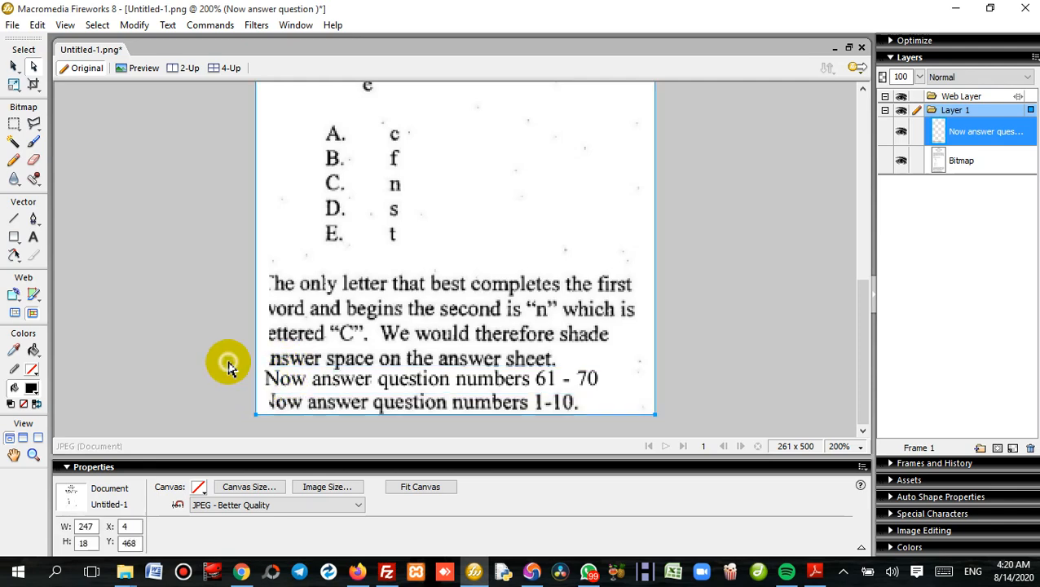
drag(278, 411, 286, 393)
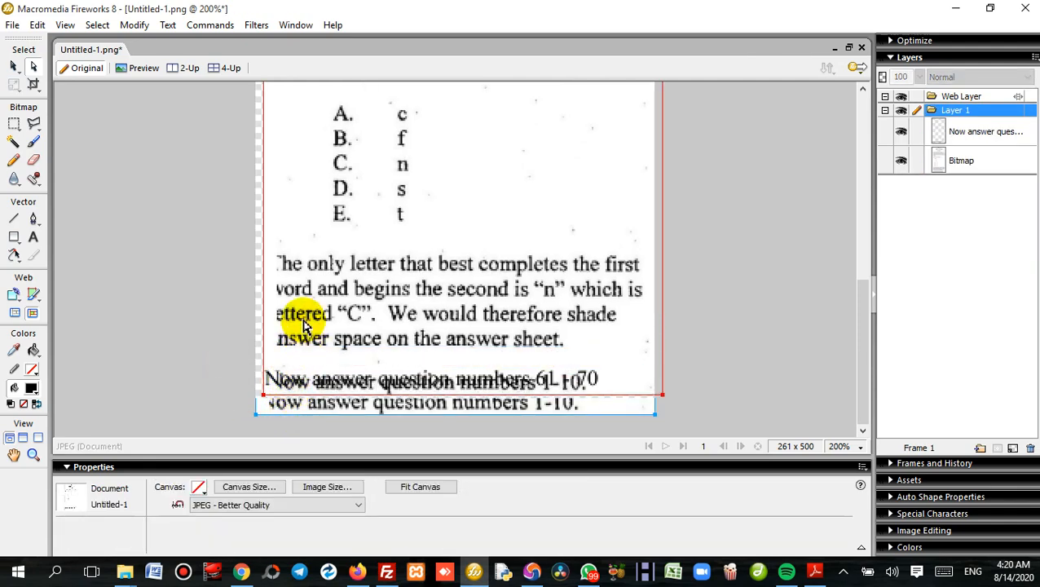
key(ctrl+z)
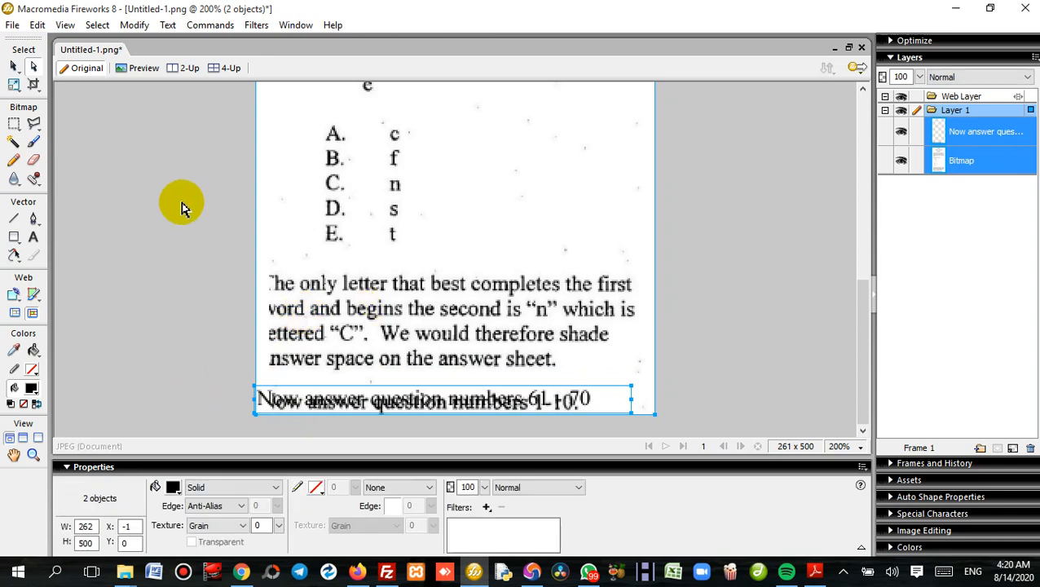
click(173, 324)
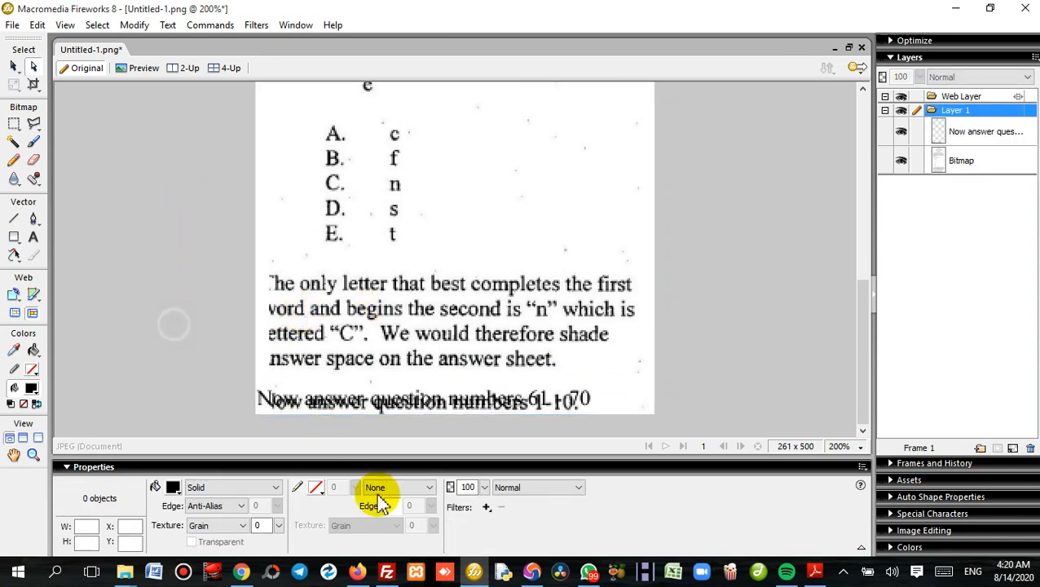
click(399, 408)
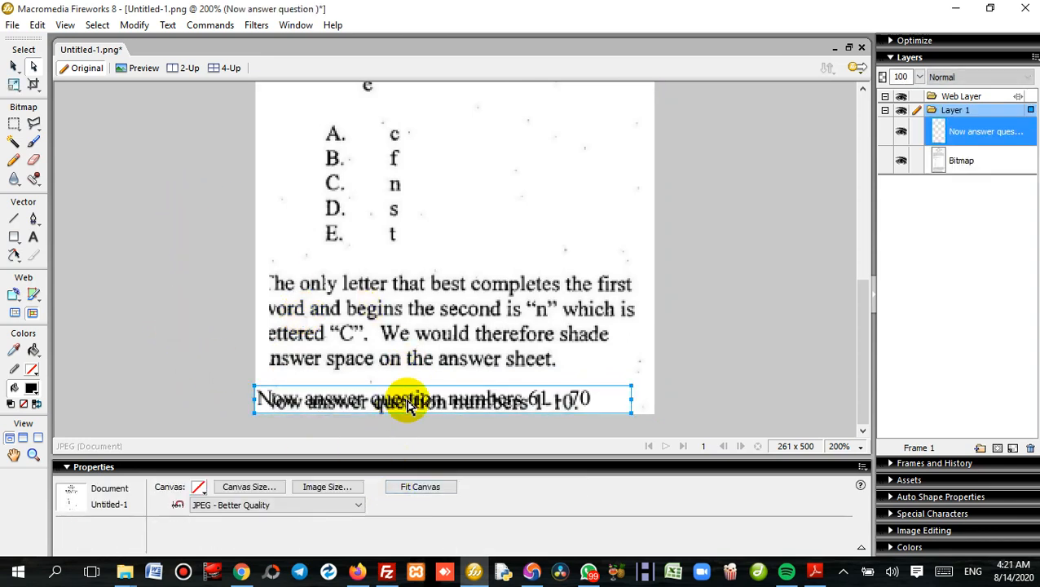
Step: Undo the recent position changes of the page image and the new text line
key(ctrl+z)
key(ctrl+z)
key(ctrl+z)
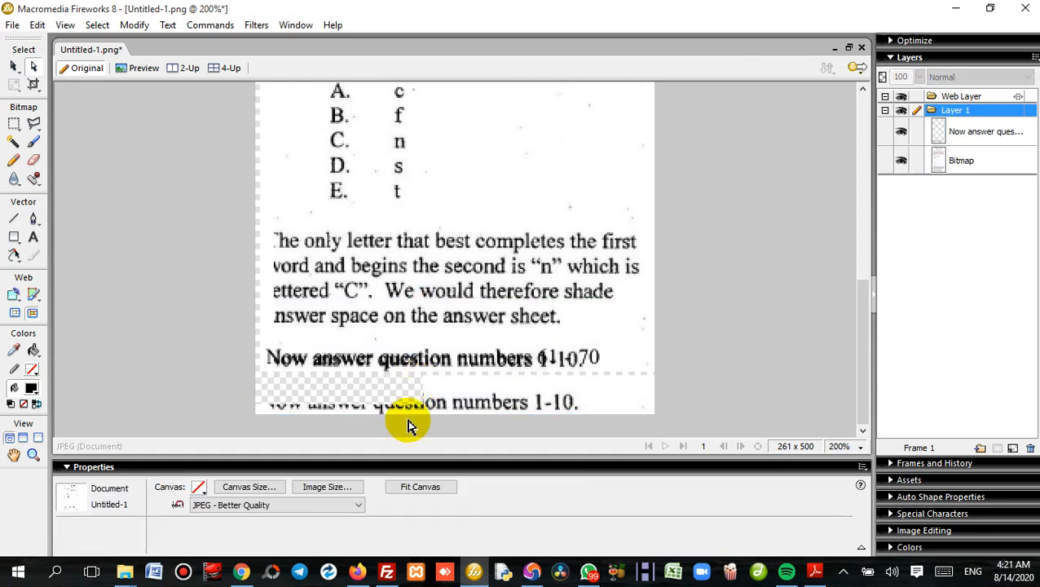
key(ctrl+y)
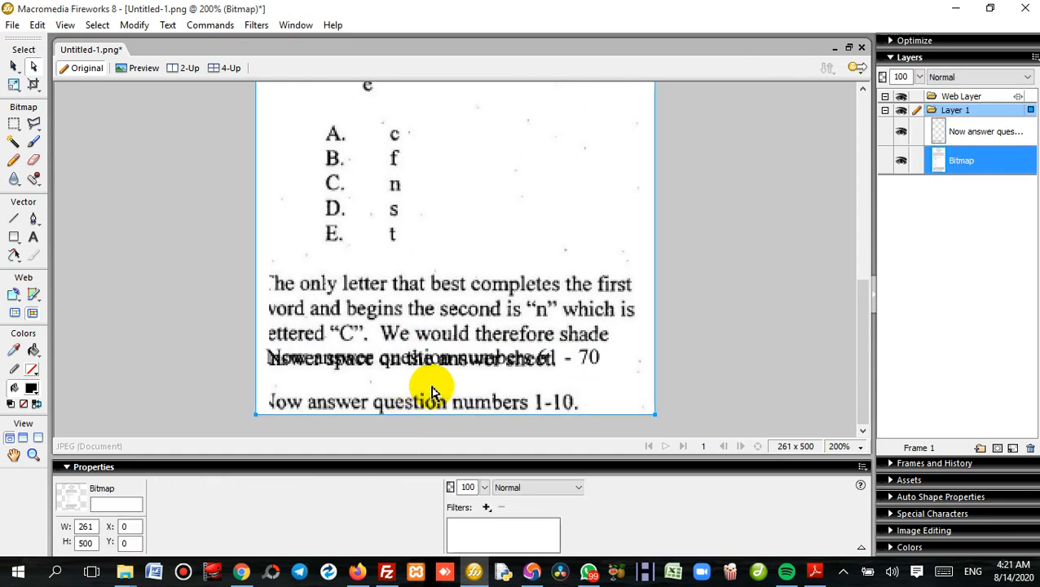
click(391, 360)
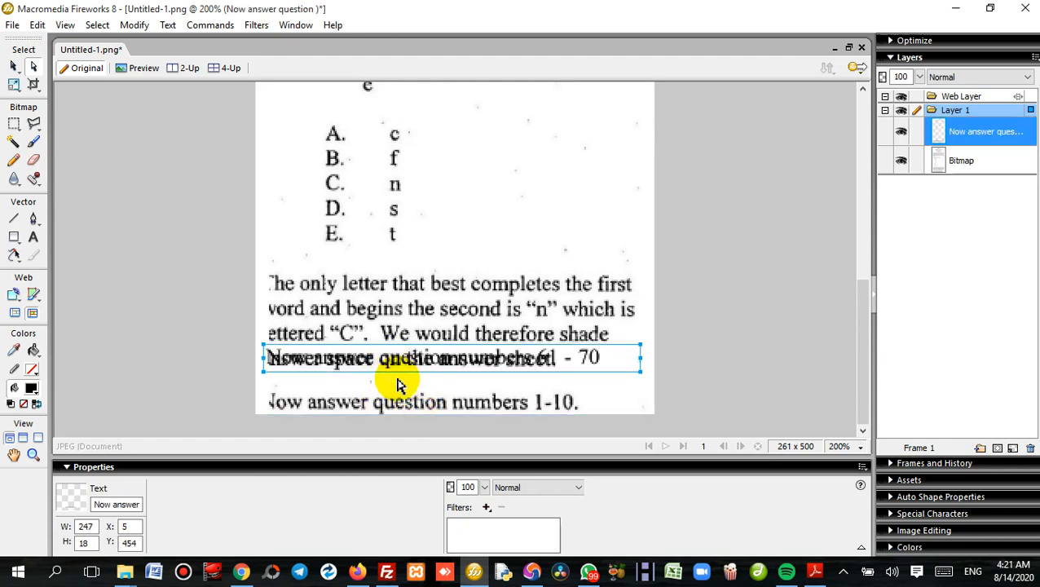
key(ctrl+z)
key(ctrl+z)
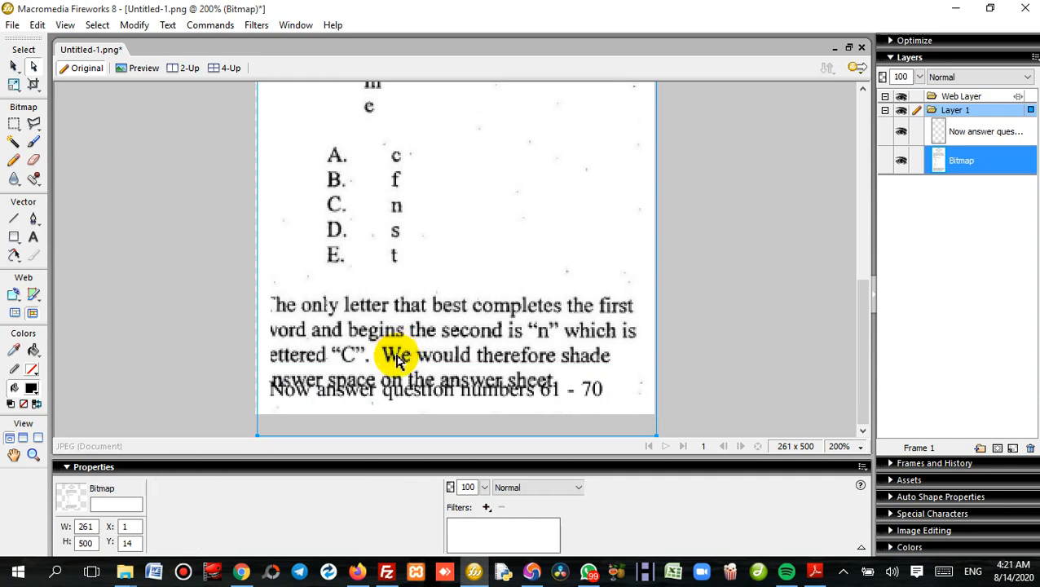
key(ctrl+z)
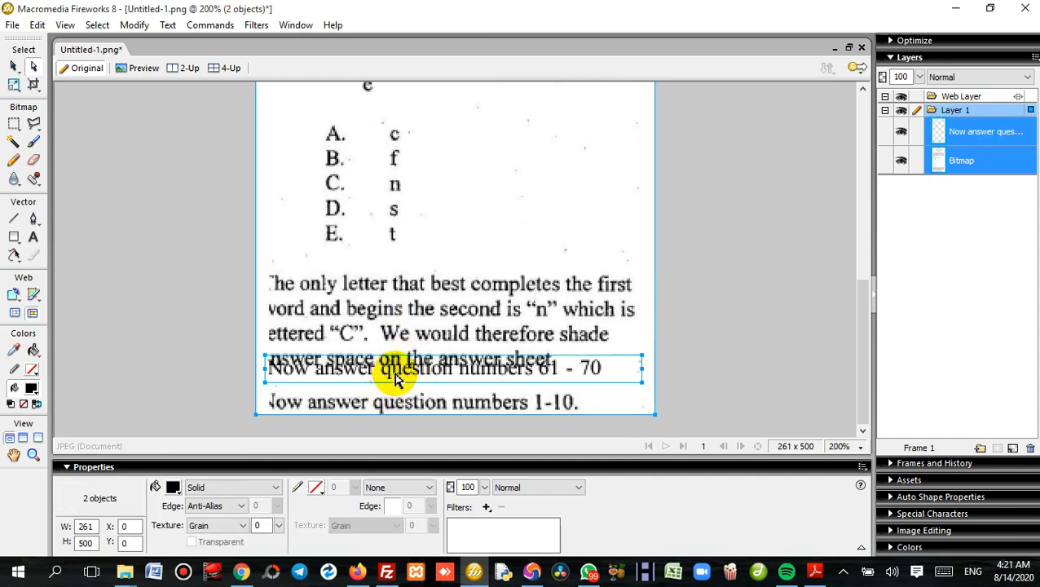
Step: Place the new line just below "answer space on the answer sheet." and undo the accidental shift of the page image
mouse_move(396, 380)
mouse_down()
mouse_move(397, 392)
mouse_move(400, 373)
mouse_up()
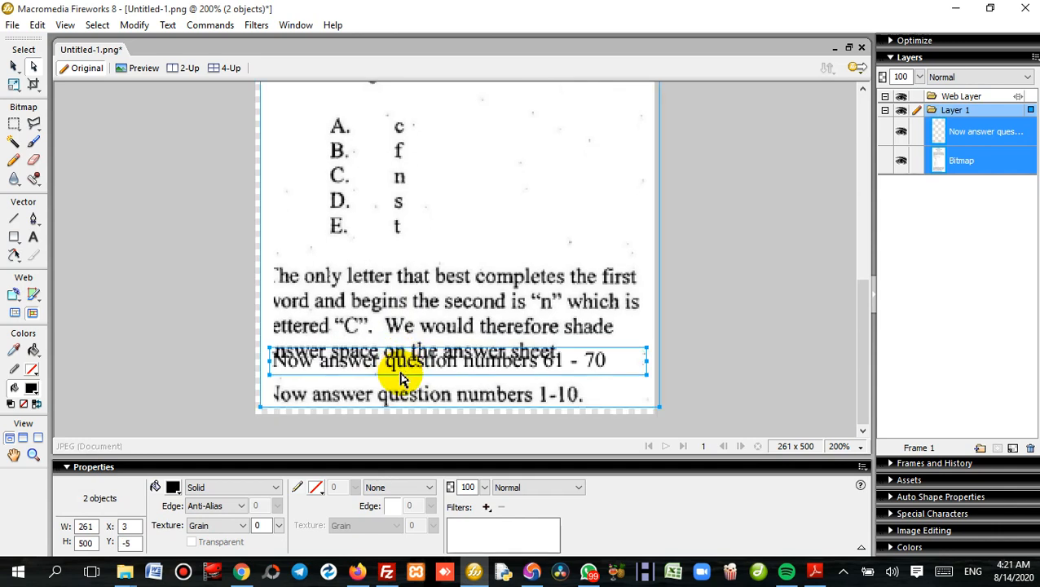
click(207, 353)
drag(332, 364, 332, 381)
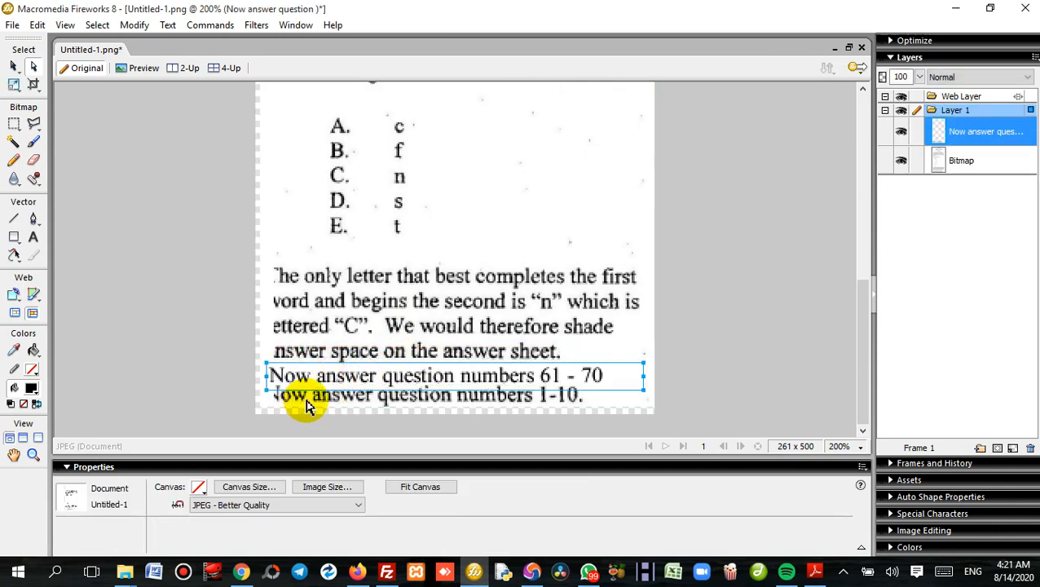
key(ctrl+z)
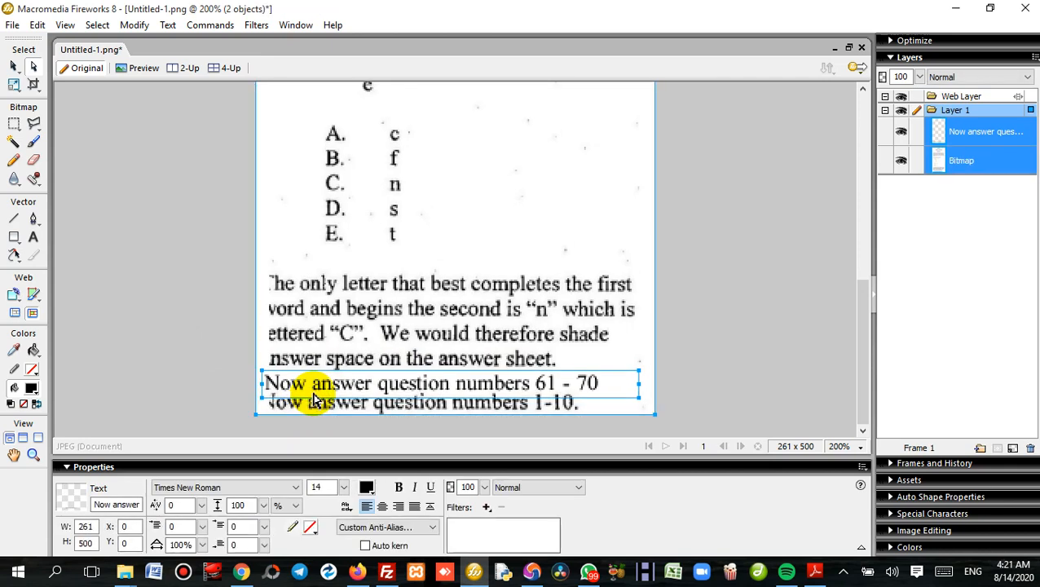
Step: Outline the strip of the page image containing "Now answer question numbers 1-10." with the Polygon Lasso and delete it
click(204, 346)
click(310, 407)
click(310, 407)
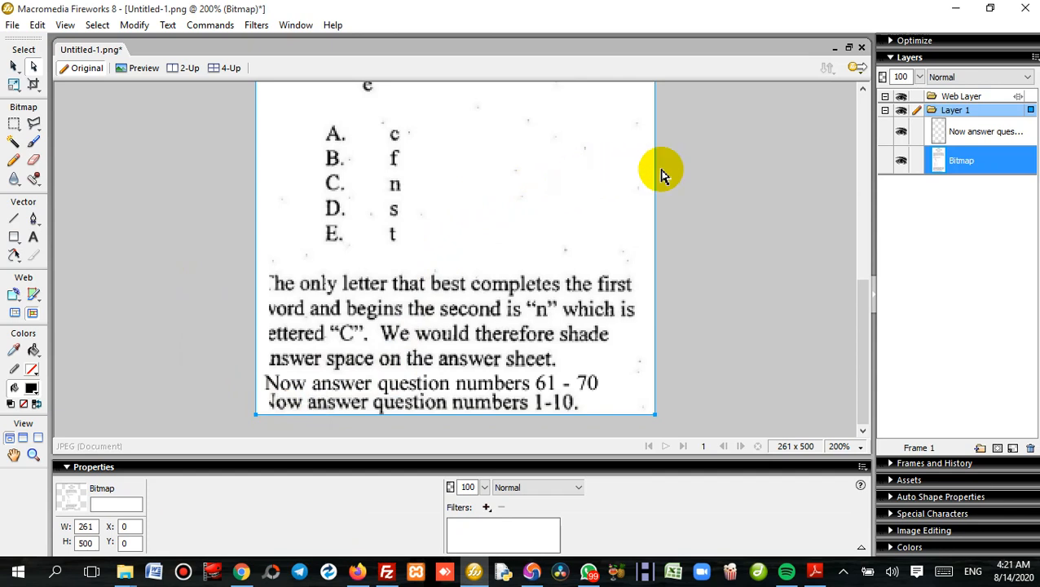
click(34, 126)
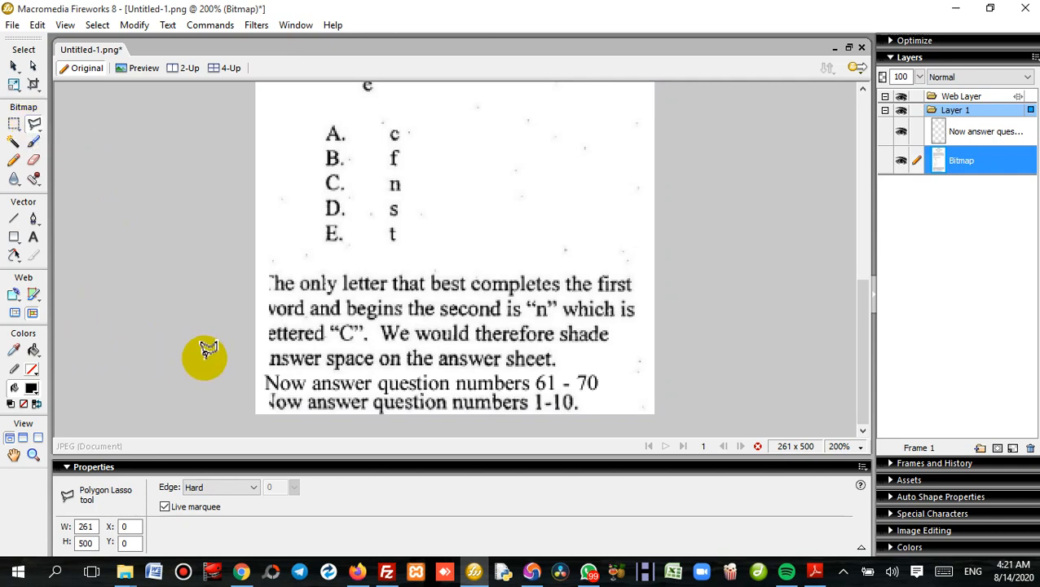
click(247, 387)
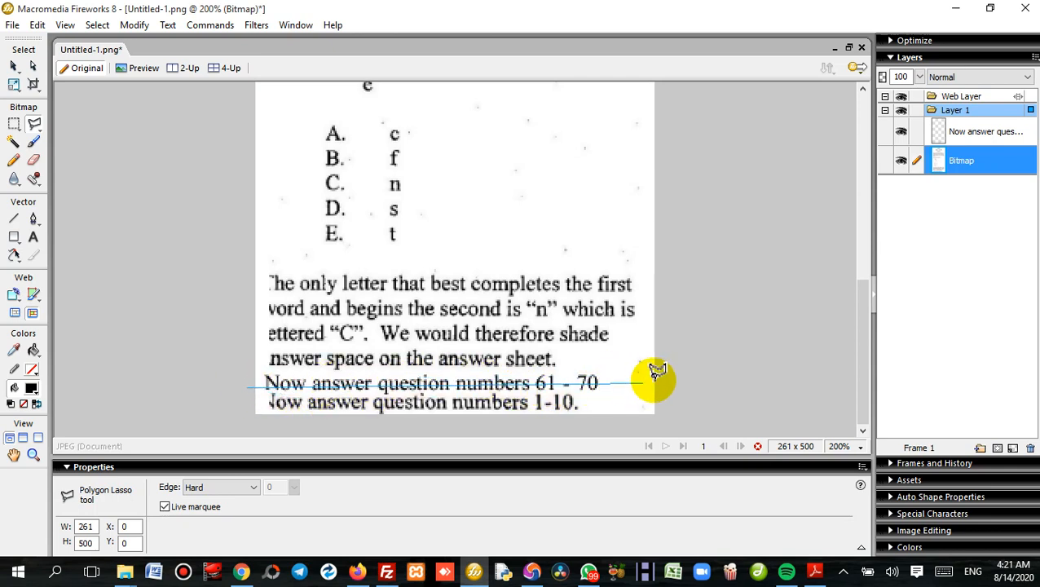
click(694, 382)
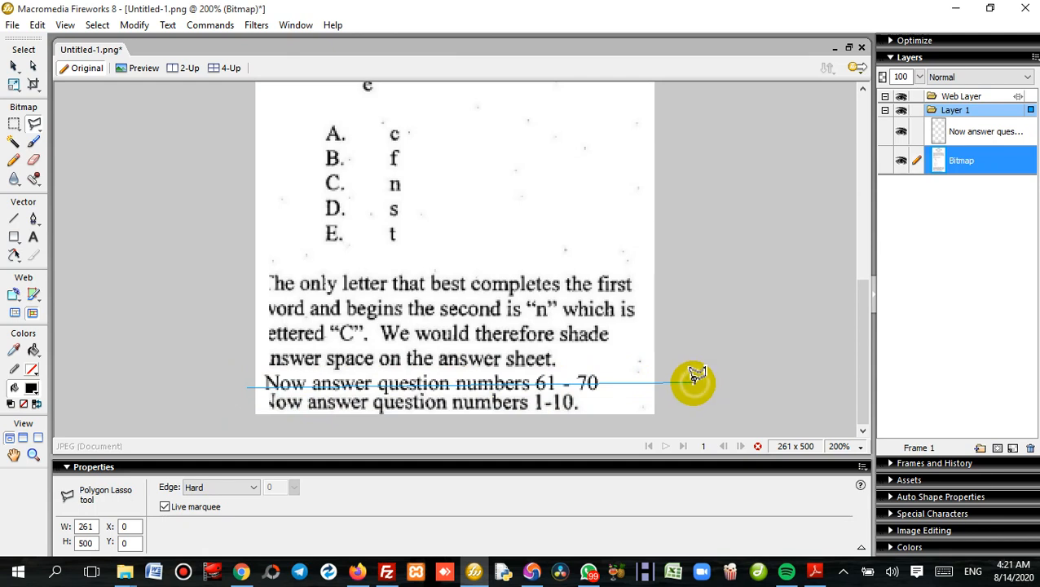
click(681, 424)
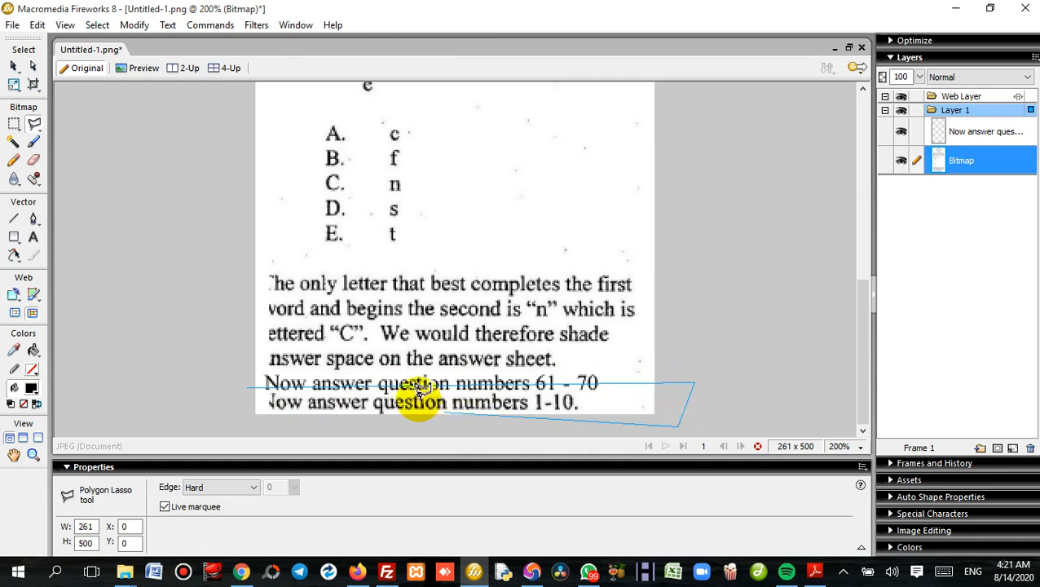
click(242, 420)
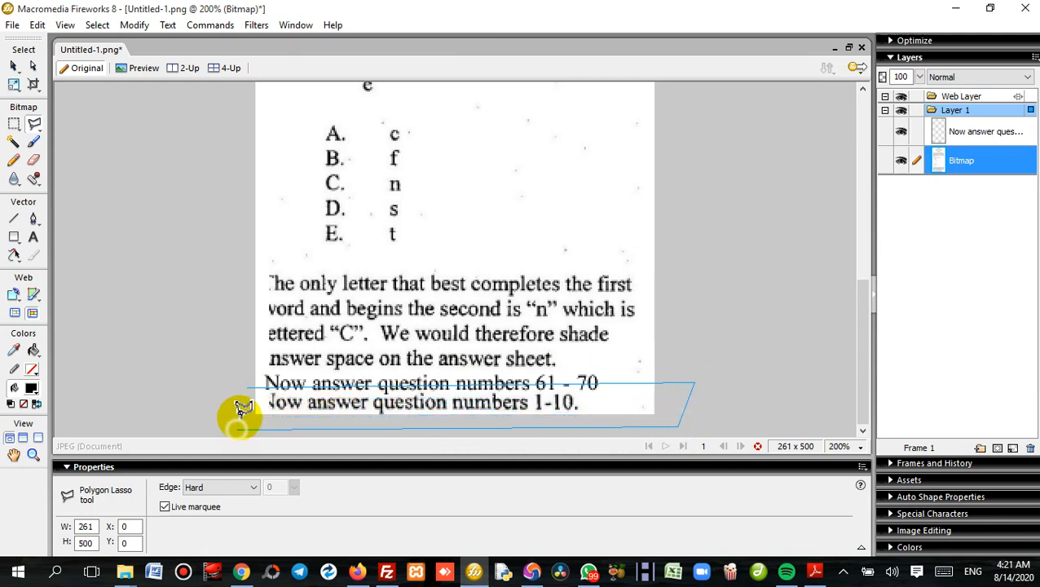
click(247, 383)
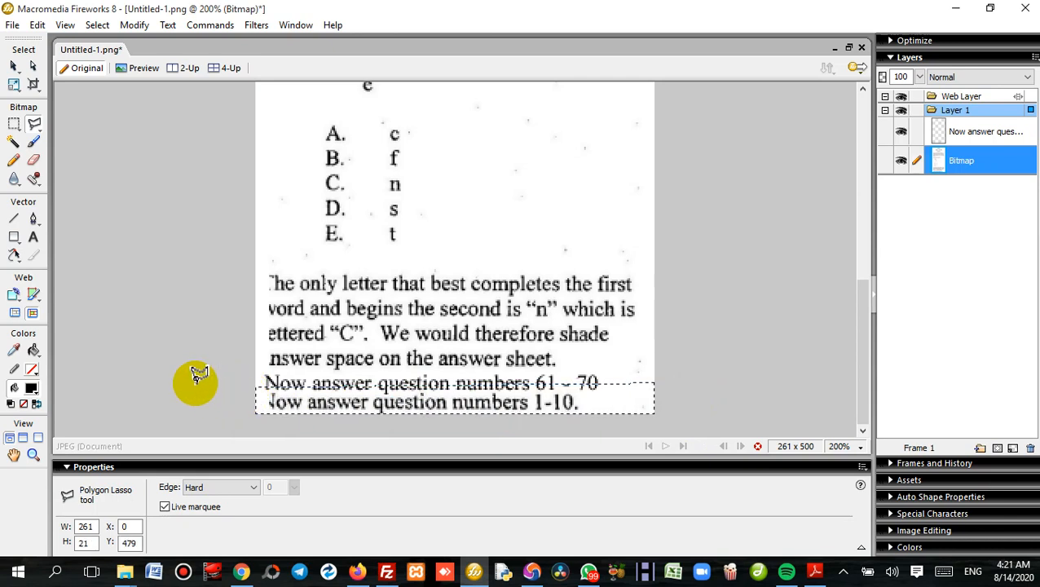
key(Delete)
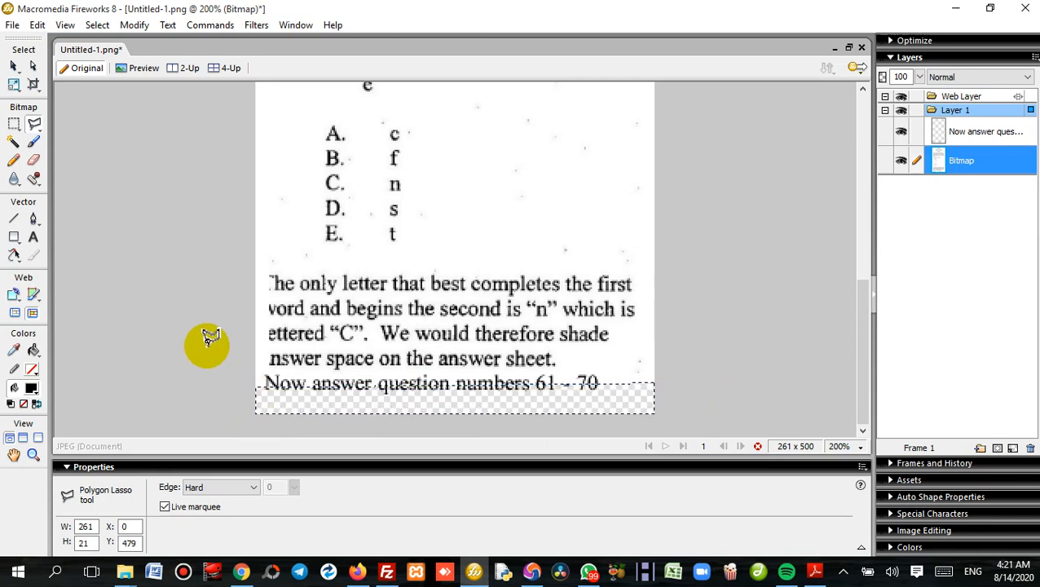
Step: Move the "Now answer question numbers 61 - 70" line into the cleared strip at about X 8, Y 482
click(34, 67)
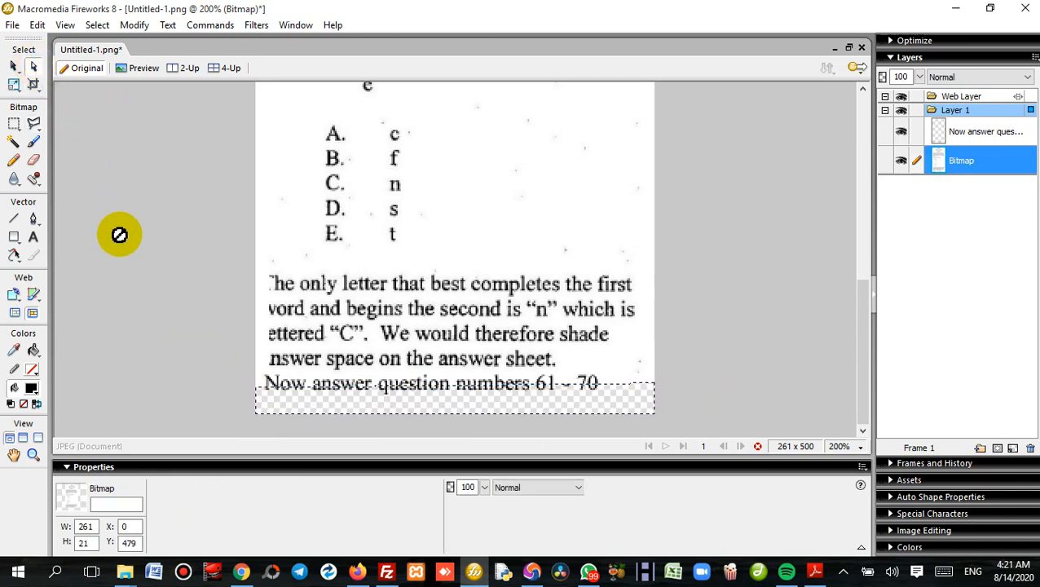
click(116, 238)
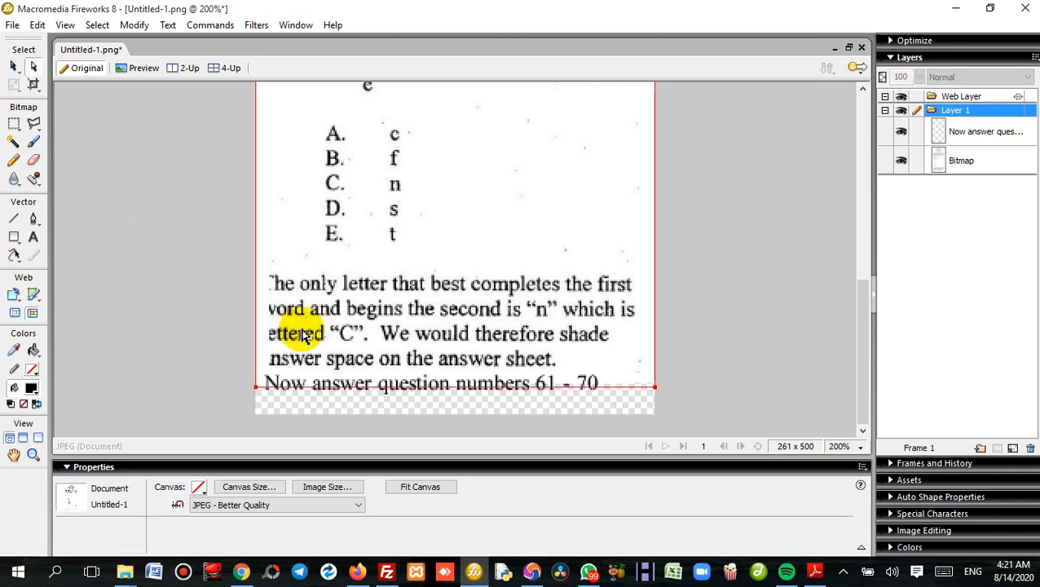
click(347, 394)
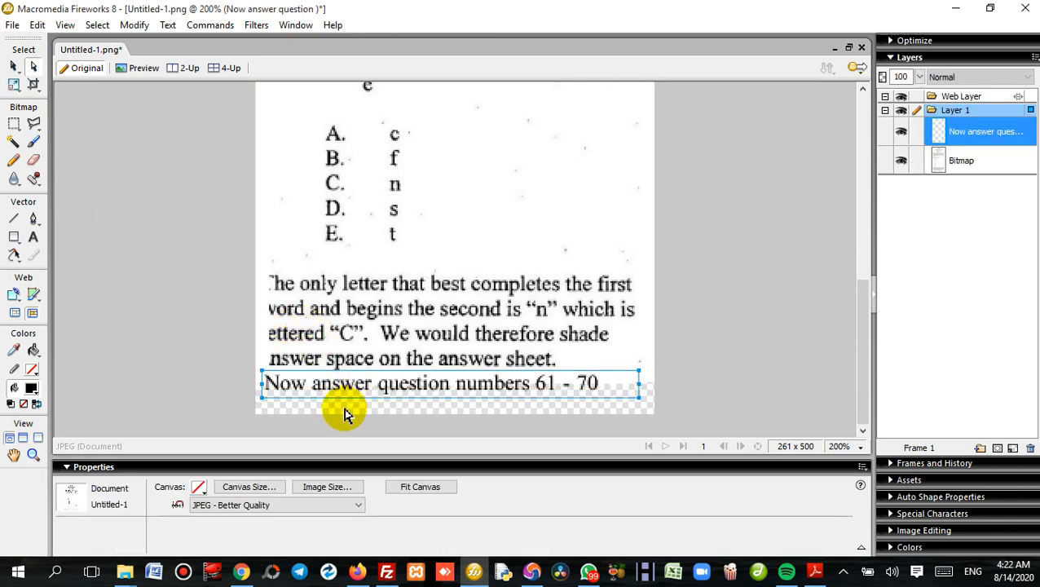
drag(346, 385, 339, 421)
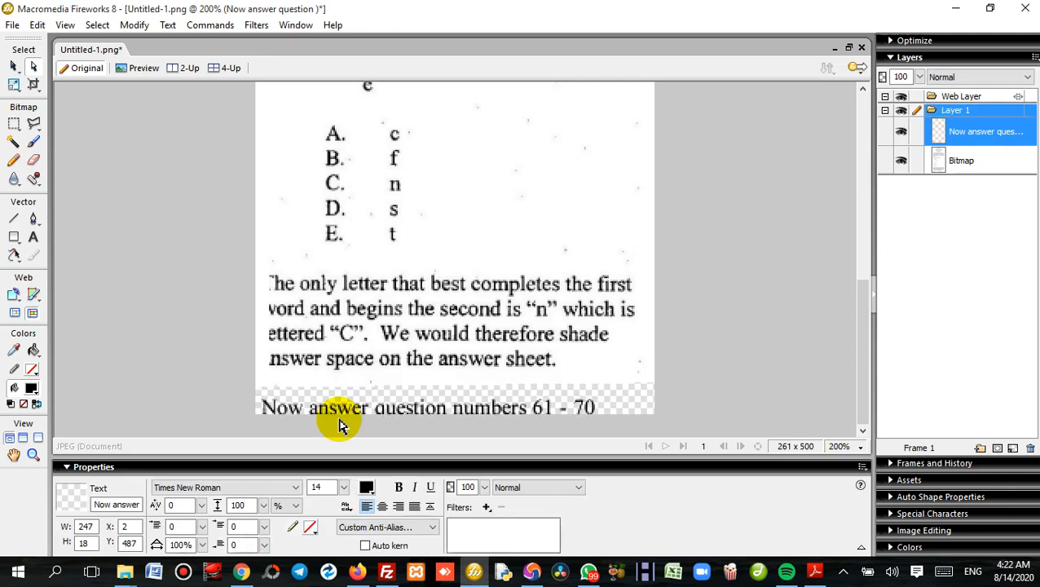
shift+click(271, 386)
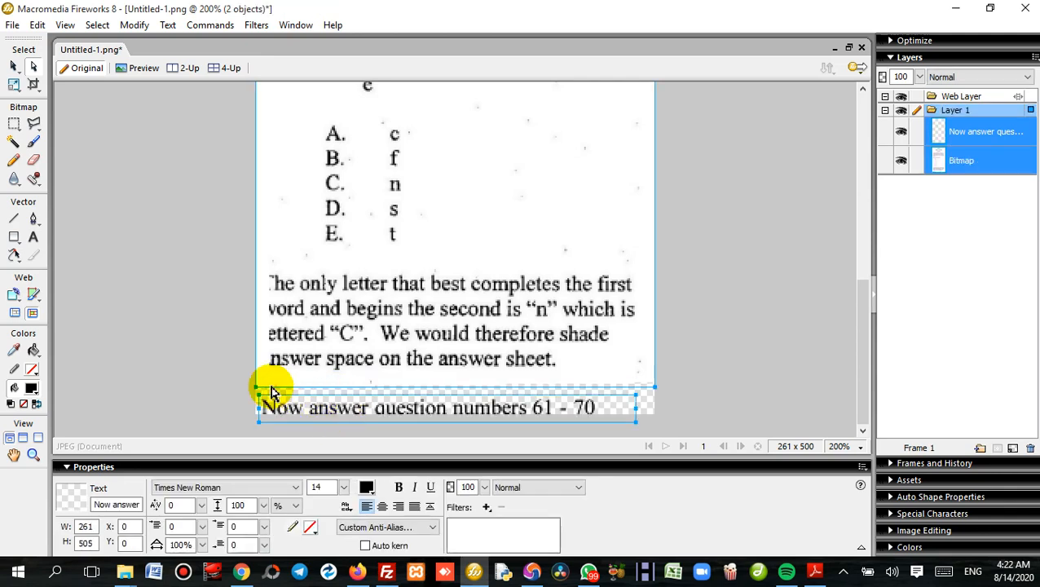
click(169, 317)
drag(341, 418, 348, 412)
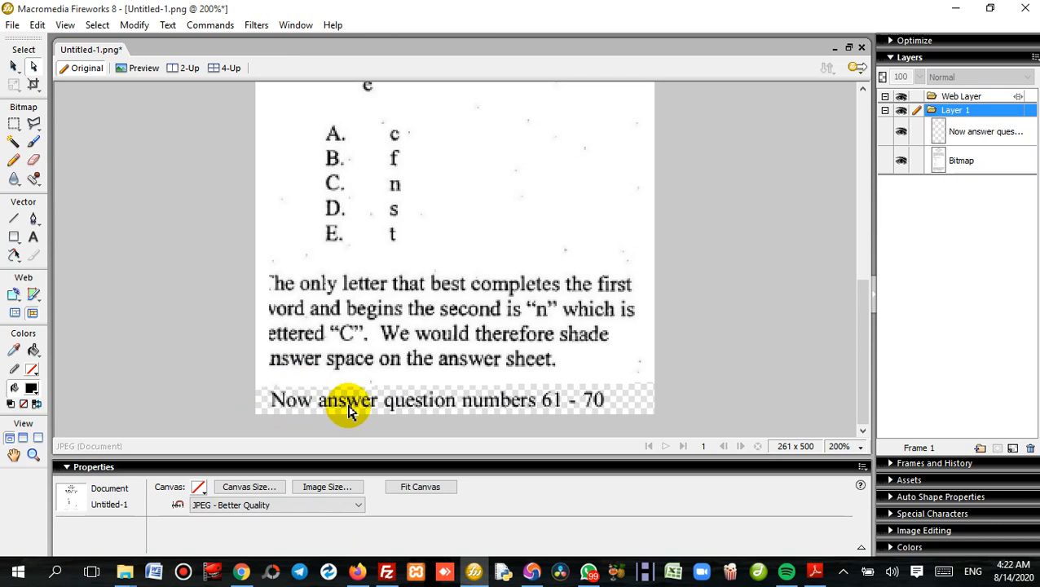
Step: Duplicate the "Now answer question numbers 61 - 70" line and place the copy just above it at about X 12, Y 467
click(348, 410)
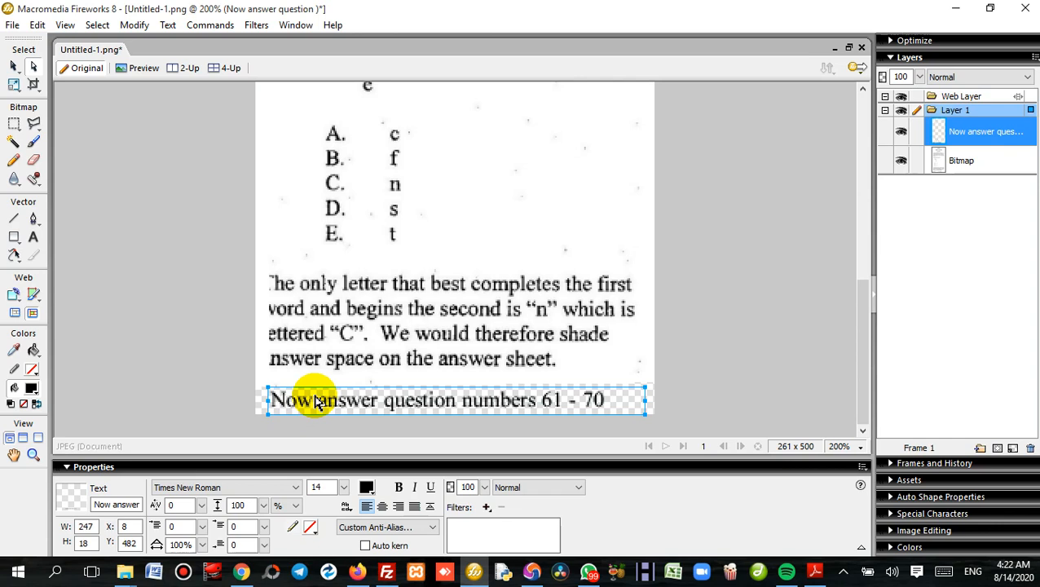
key(ctrl+v)
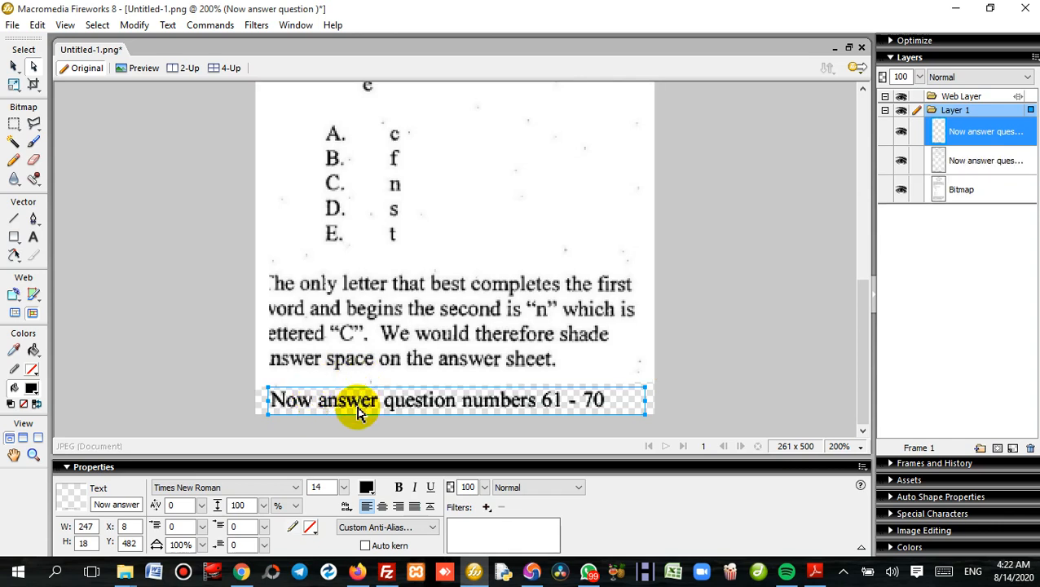
drag(359, 412, 363, 386)
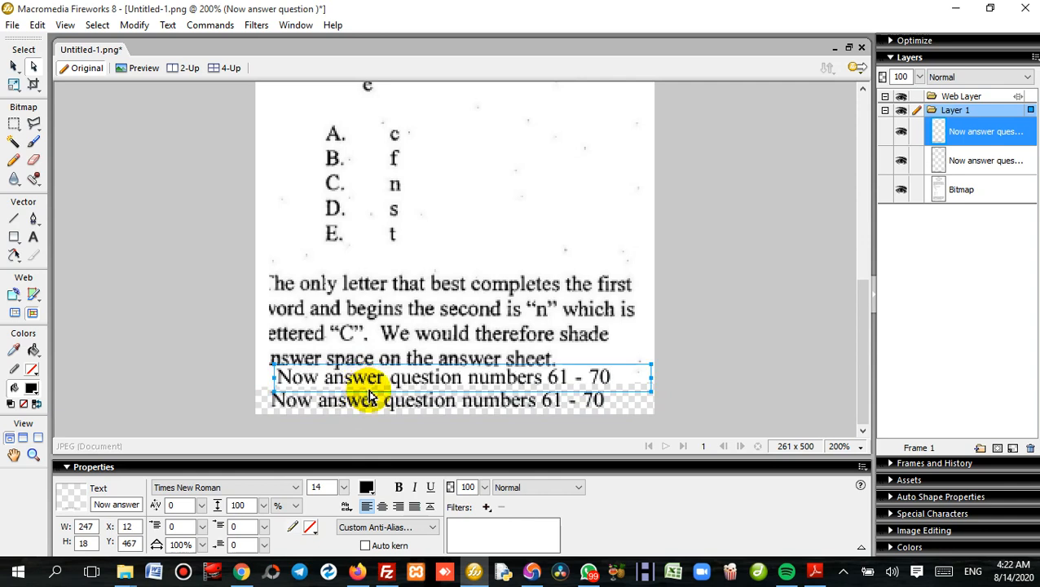
Step: Replace the whole text of the upper duplicate line with "T" and finish editing it
key(t)
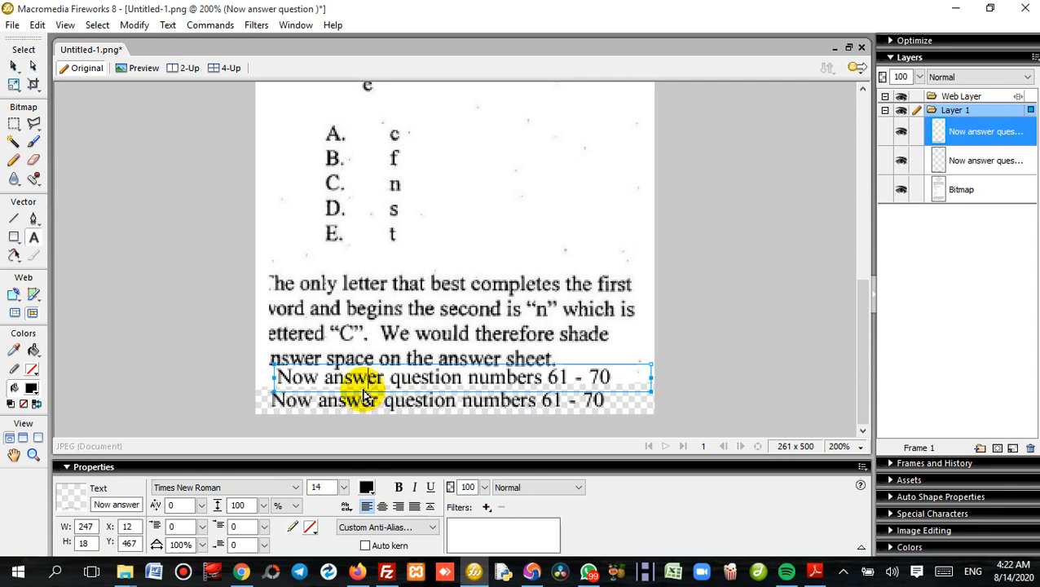
click(369, 380)
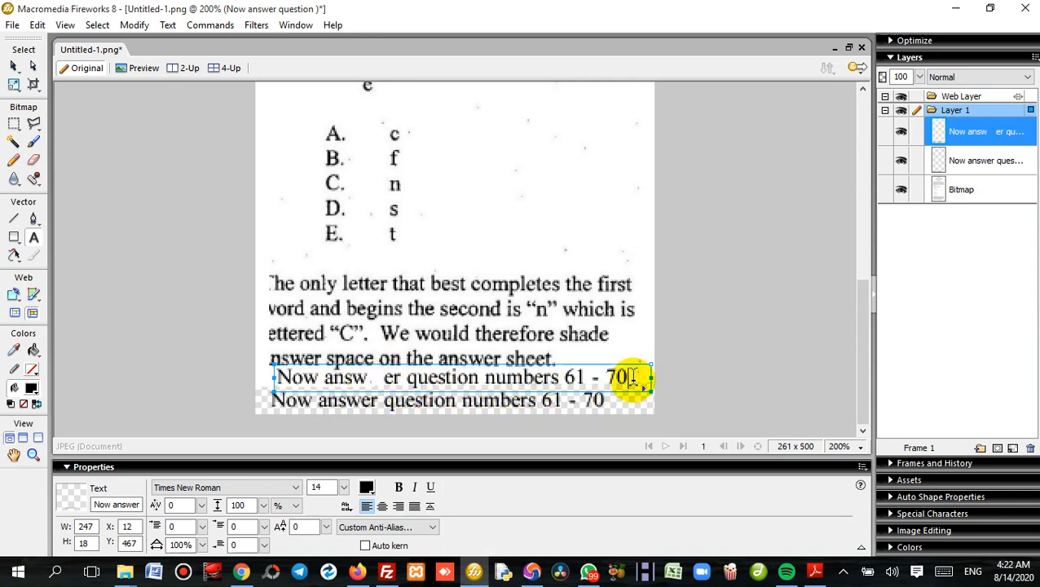
drag(632, 376, 268, 299)
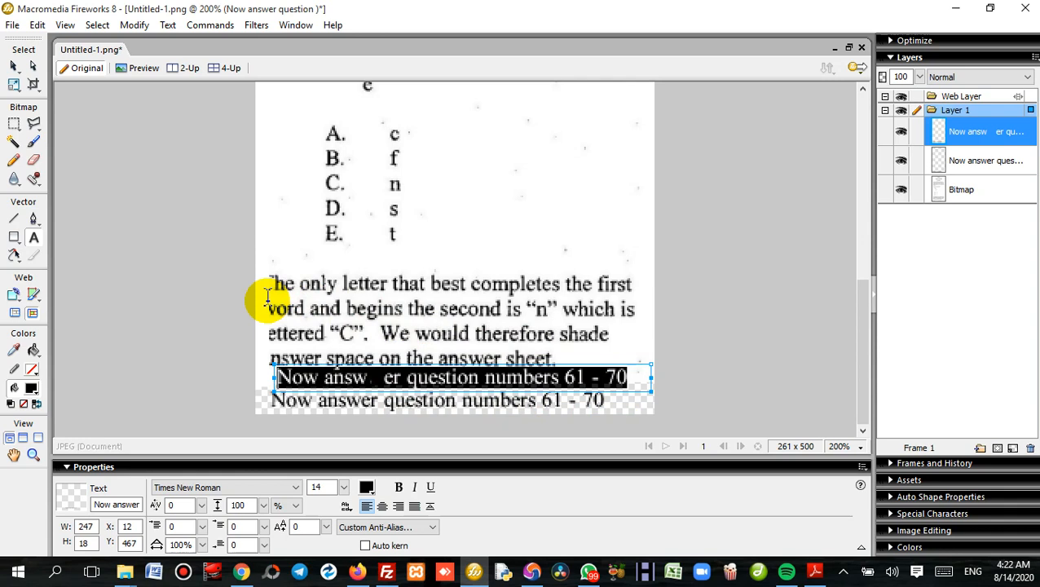
text(T)
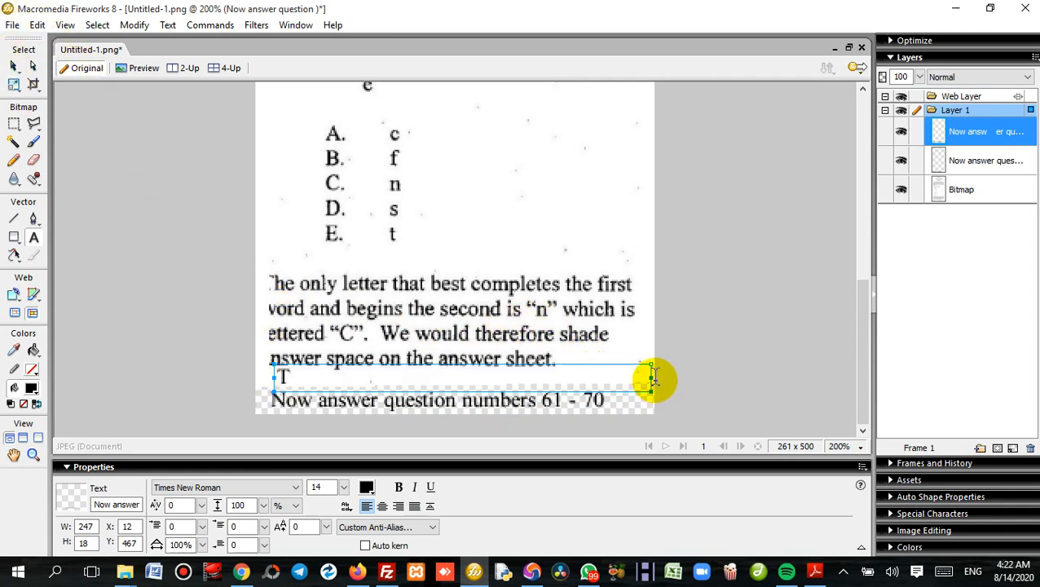
key(Escape)
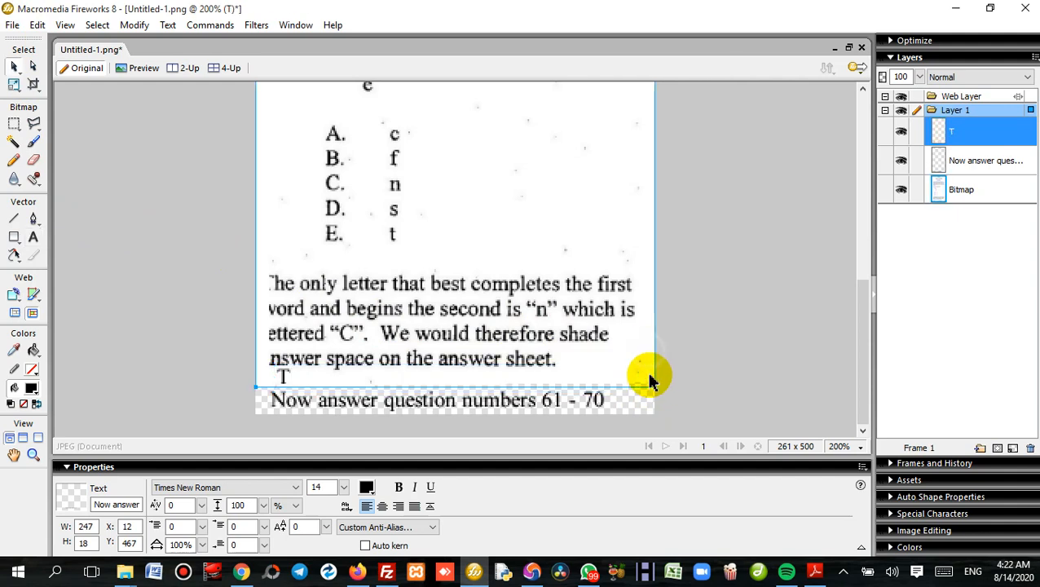
Step: Narrow the "T" text box to a width of 12 and place it before "he only letter" at about X 2, Y 406
click(604, 372)
click(282, 377)
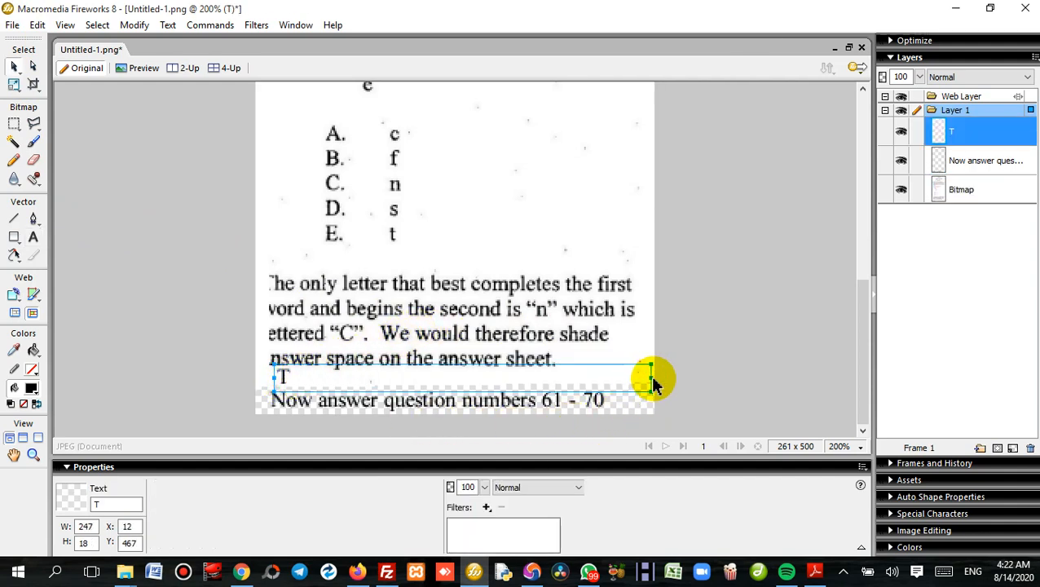
drag(650, 383, 477, 382)
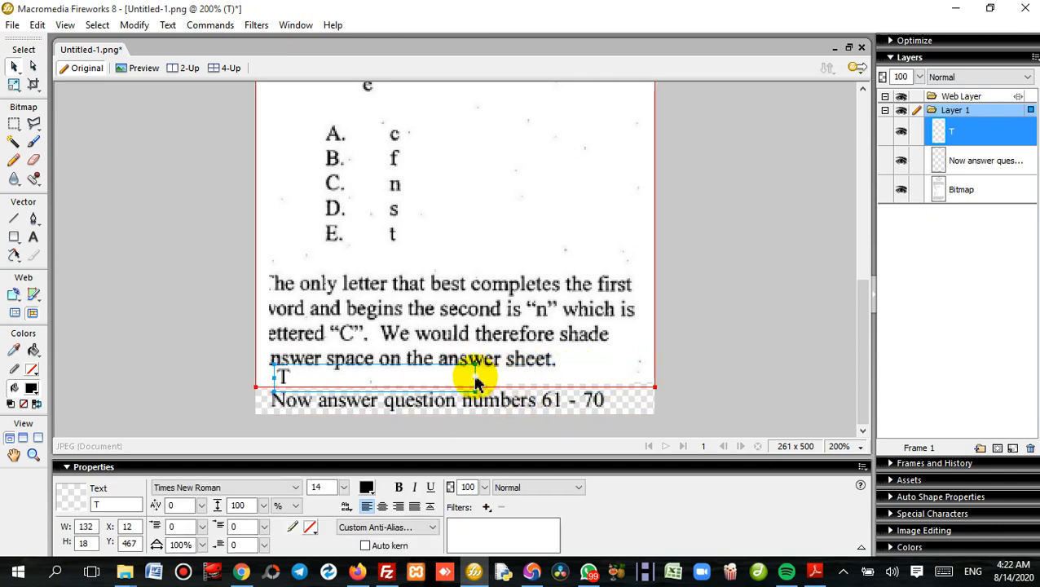
drag(477, 381, 271, 286)
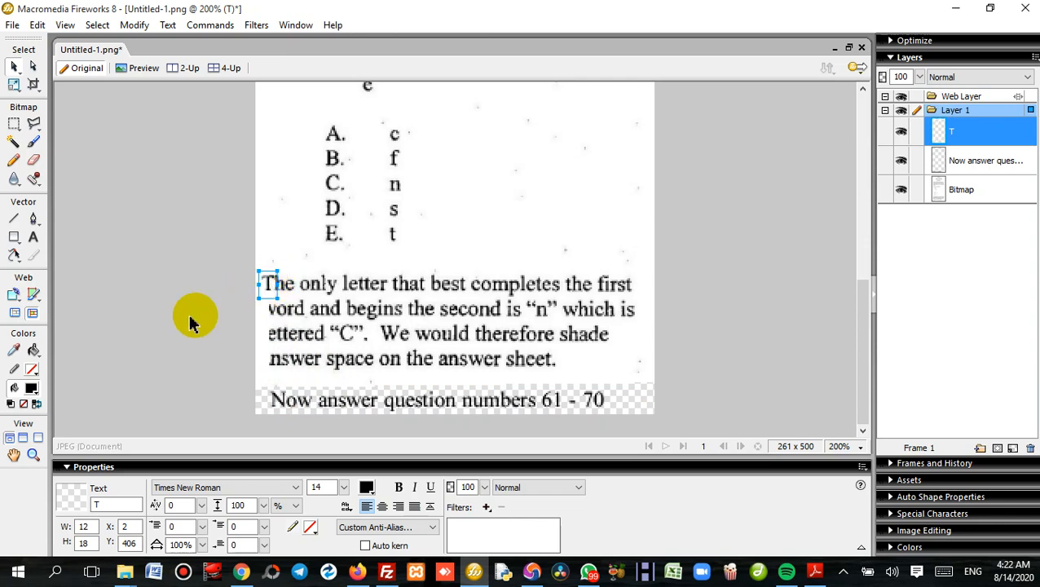
Step: Deselect the letter and set the document's canvas colour to white
click(163, 331)
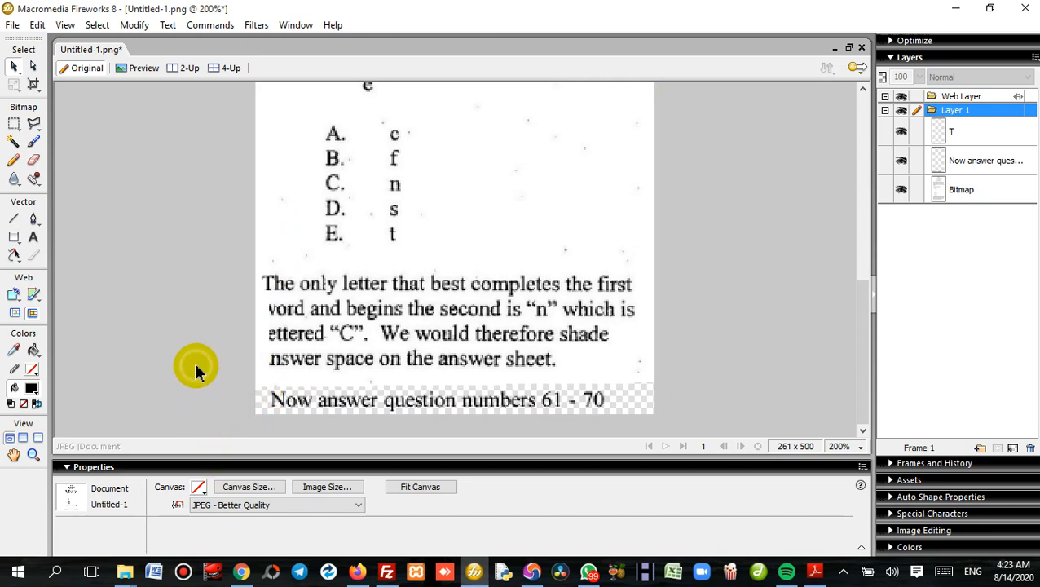
click(199, 489)
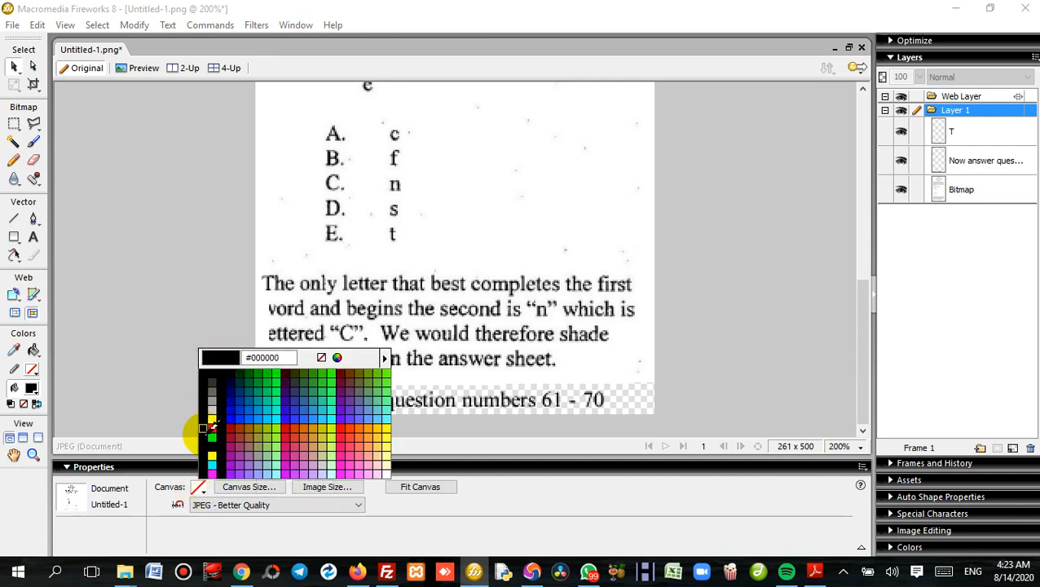
click(276, 231)
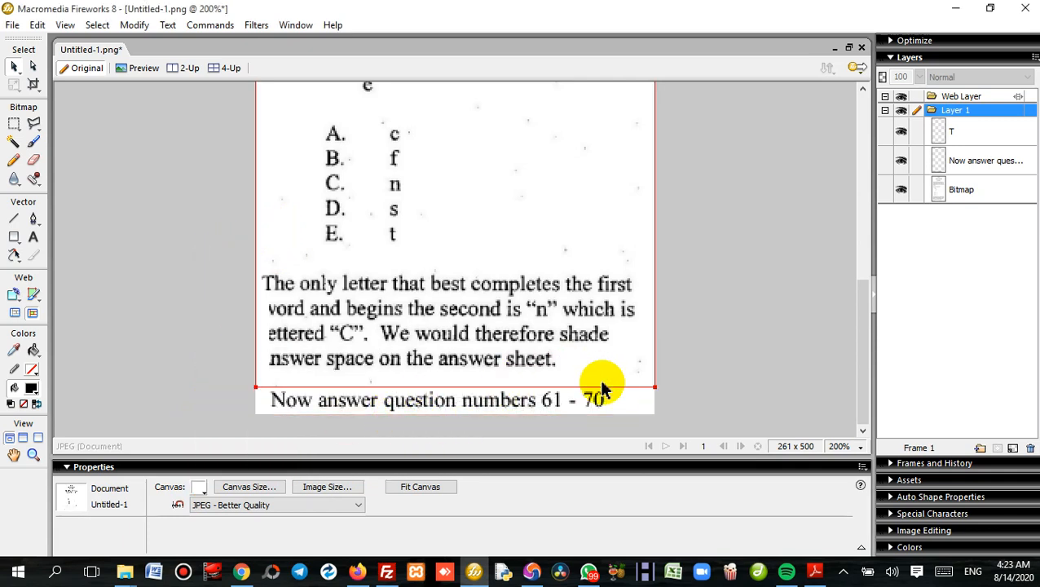
Step: Move the "Now answer question numbers 61 - 70" line up to about X 7, Y 476 and make it bold
drag(465, 409, 461, 398)
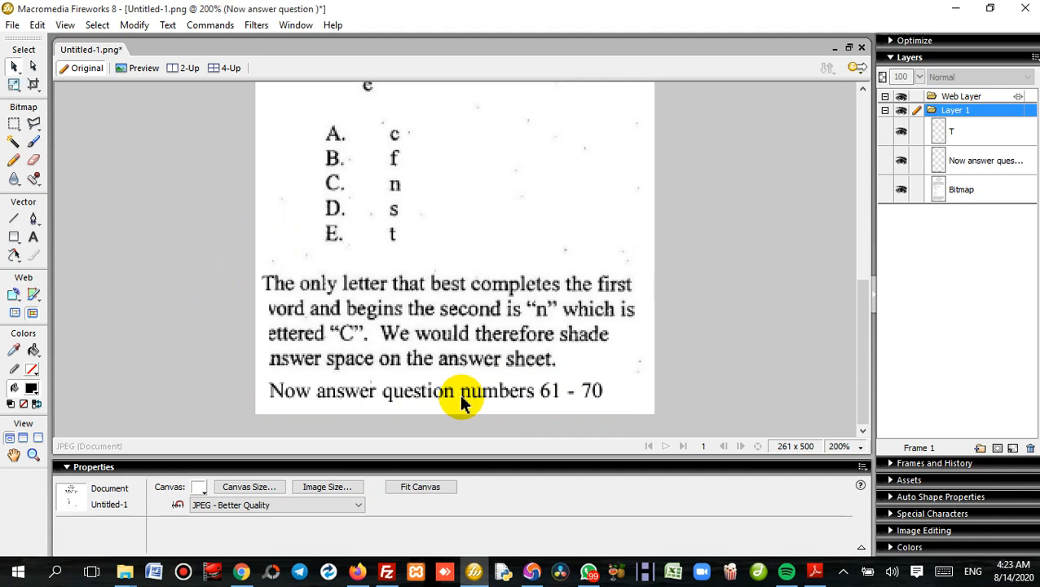
click(462, 399)
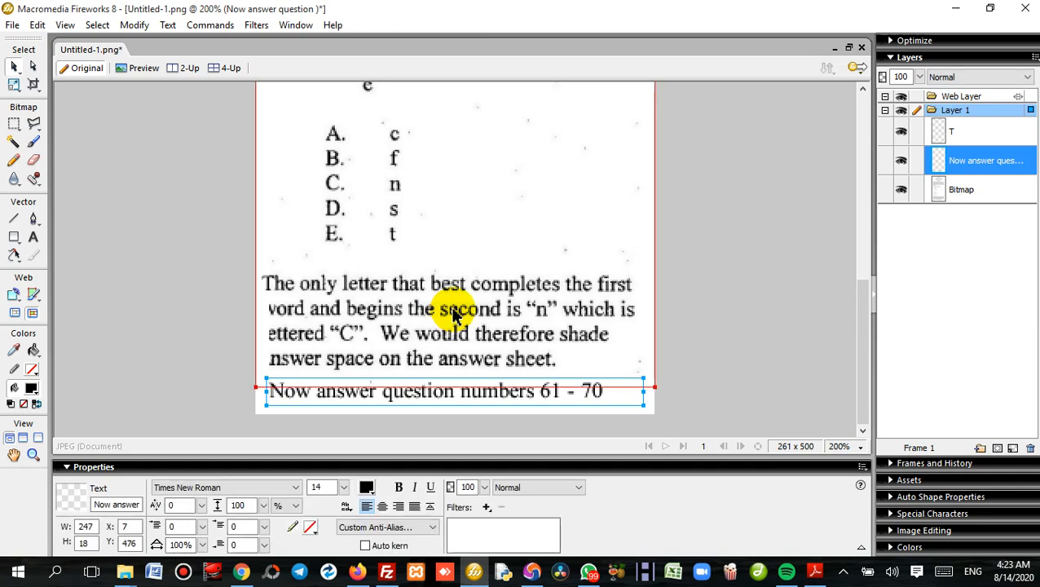
click(399, 488)
click(241, 430)
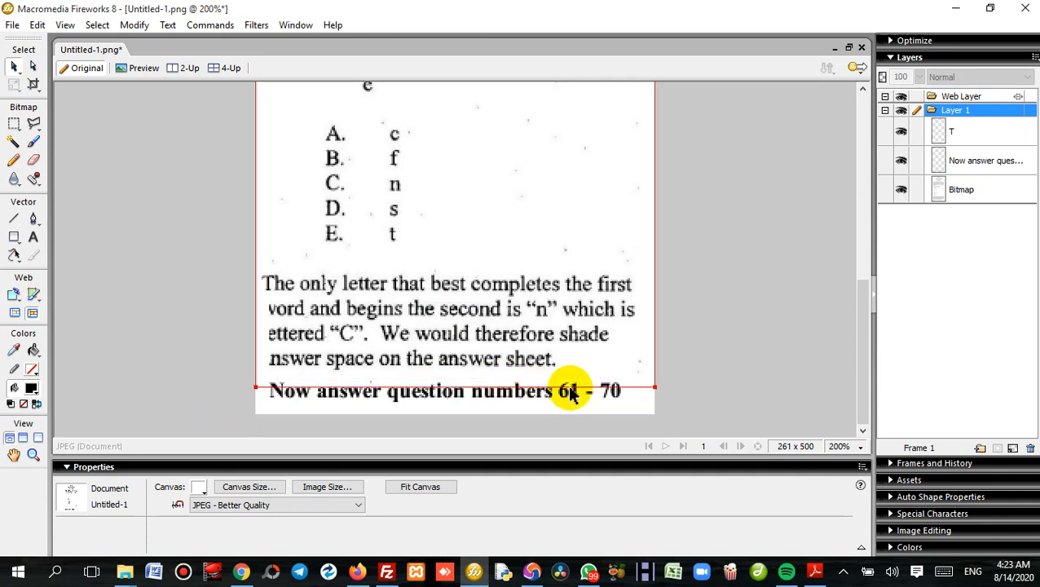
Step: Duplicate the "T" text object and place the copy beside "Rai( )" at about X 16, Y 226
scroll(684, 309, up, 6)
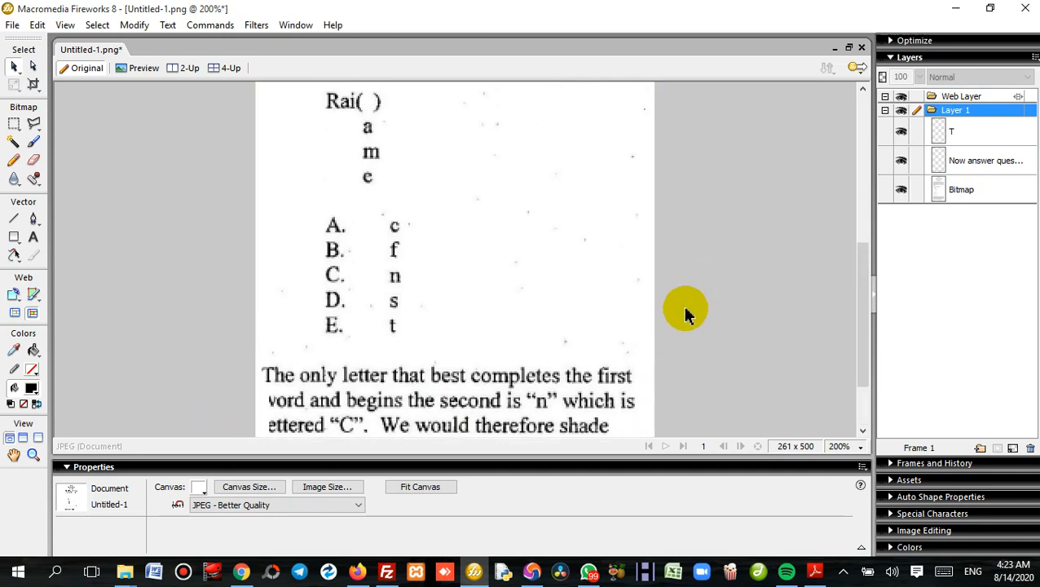
scroll(682, 317, up, 2)
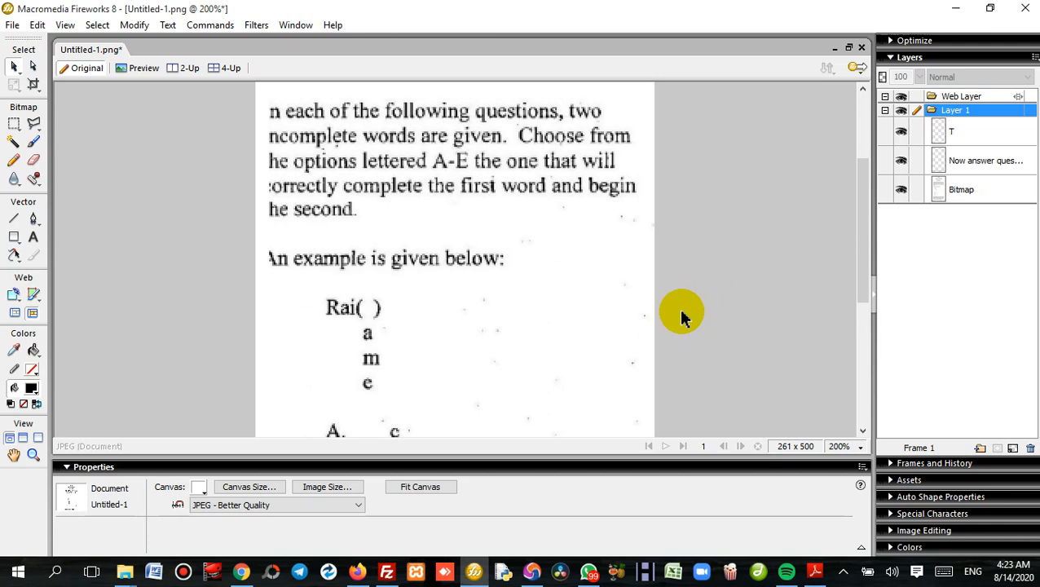
scroll(680, 313, down, 3)
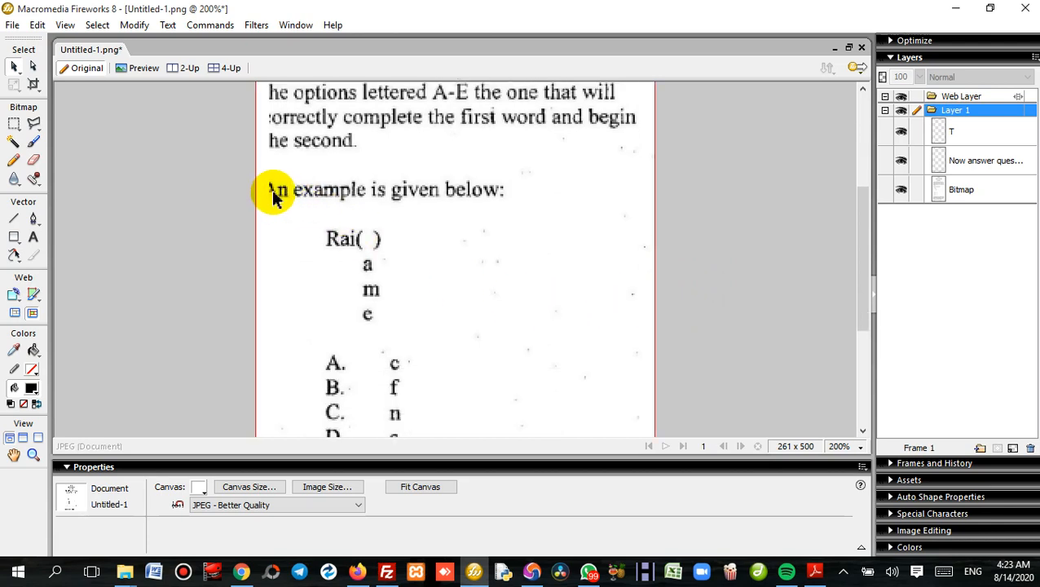
scroll(636, 269, down, 5)
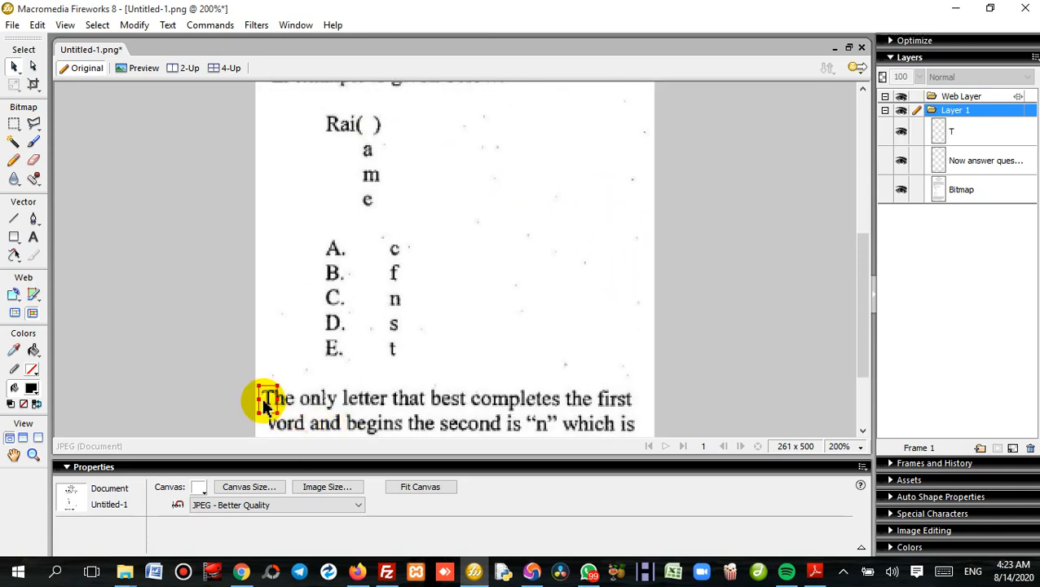
click(267, 399)
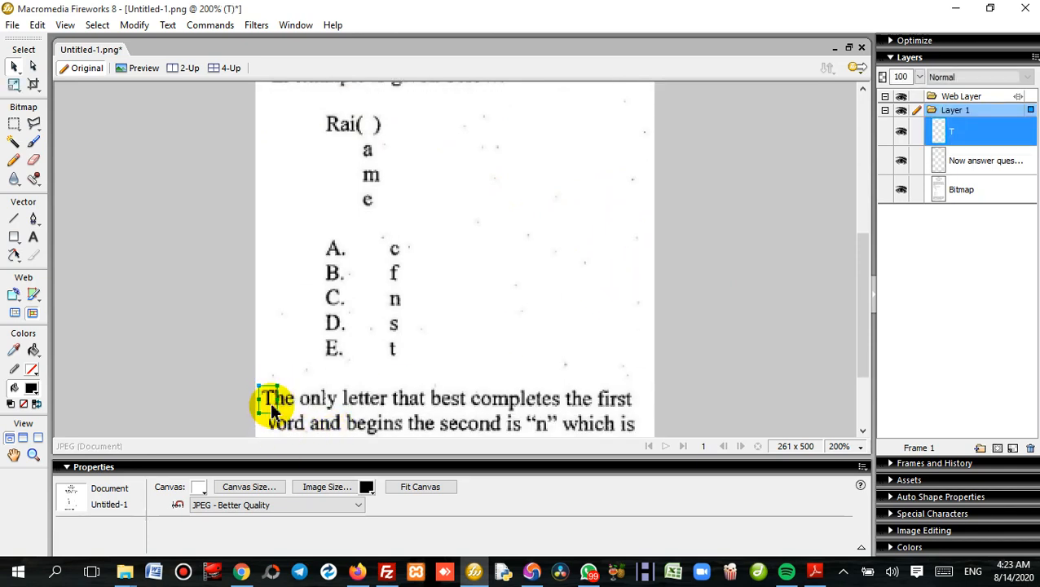
key(ctrl+v)
drag(270, 391, 293, 119)
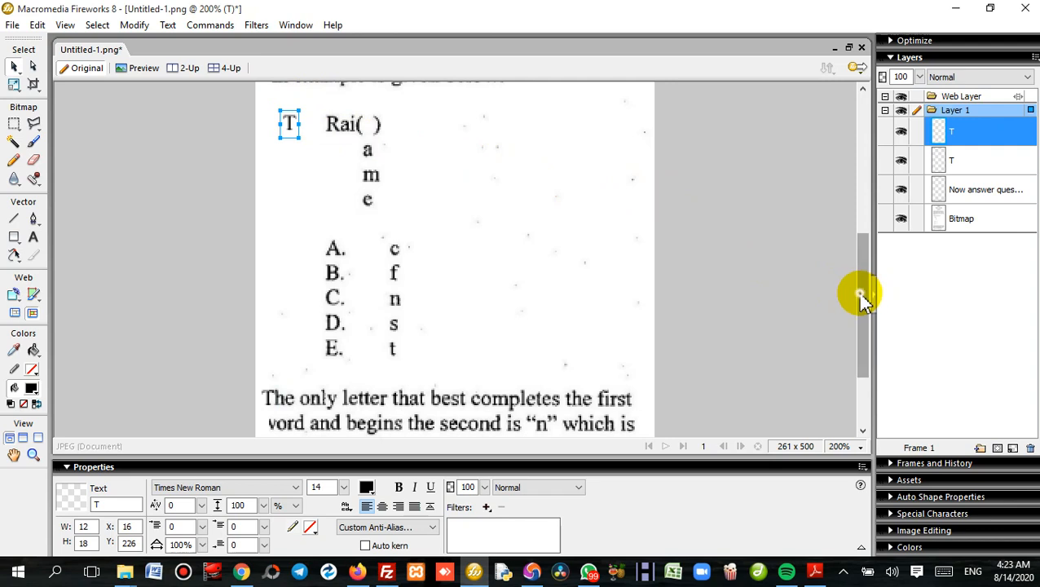
Step: Change the duplicate letter to "A" and place it at the start of the "example is given below" line at about X 3, Y 195
drag(861, 294, 863, 221)
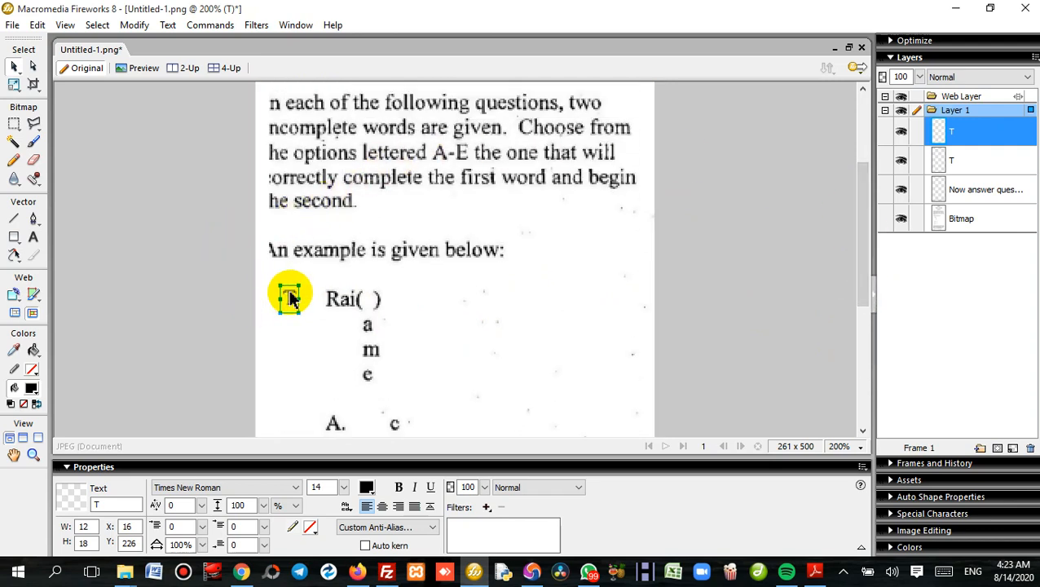
double_click(292, 300)
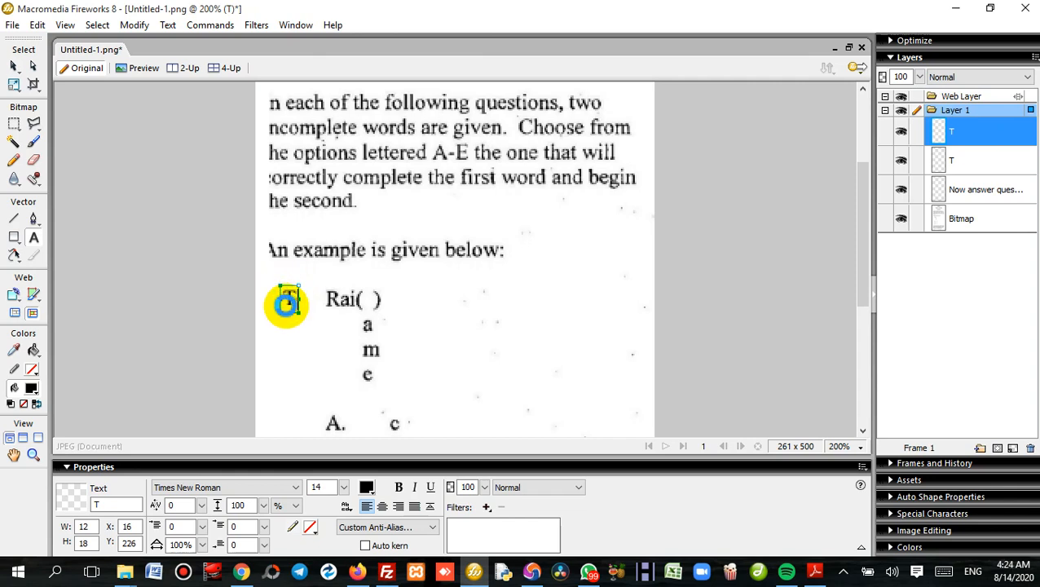
double_click(286, 299)
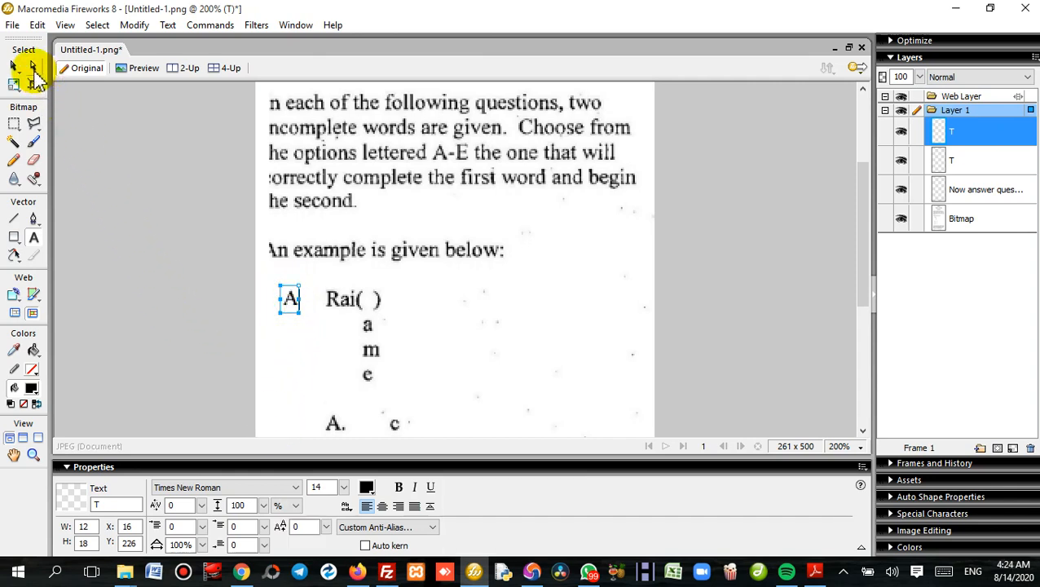
click(33, 65)
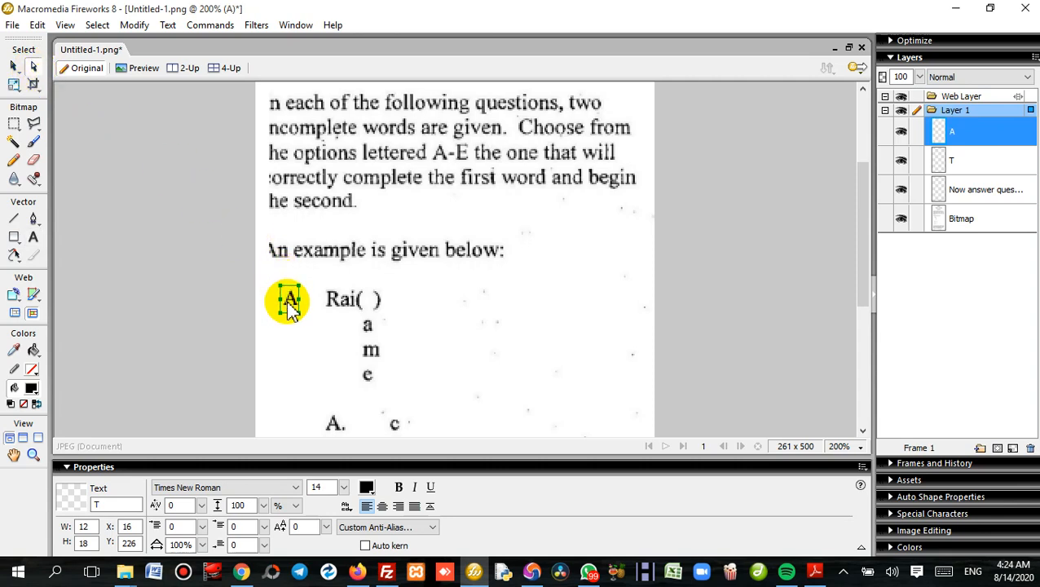
drag(289, 297, 269, 254)
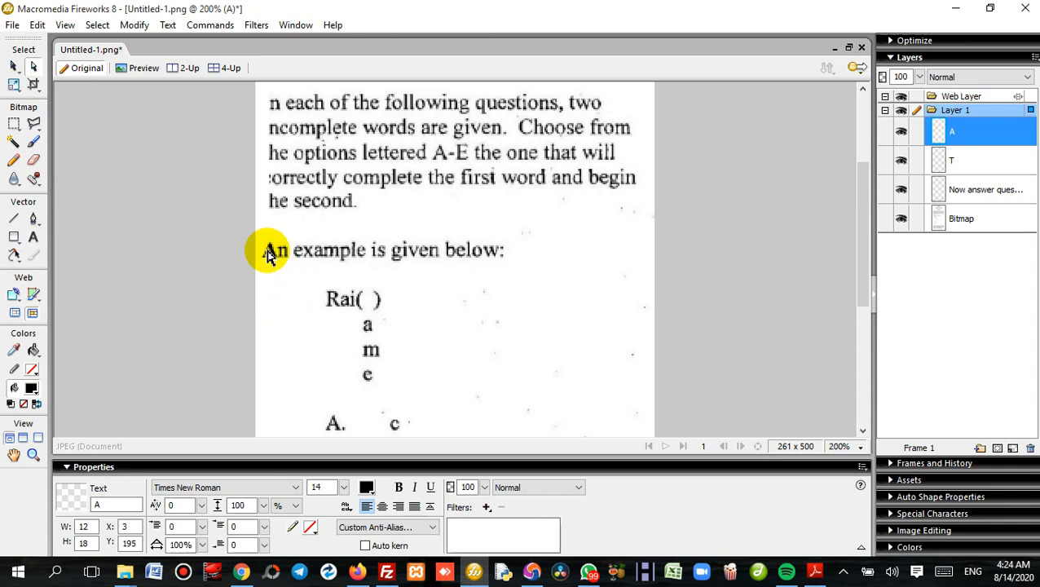
click(205, 294)
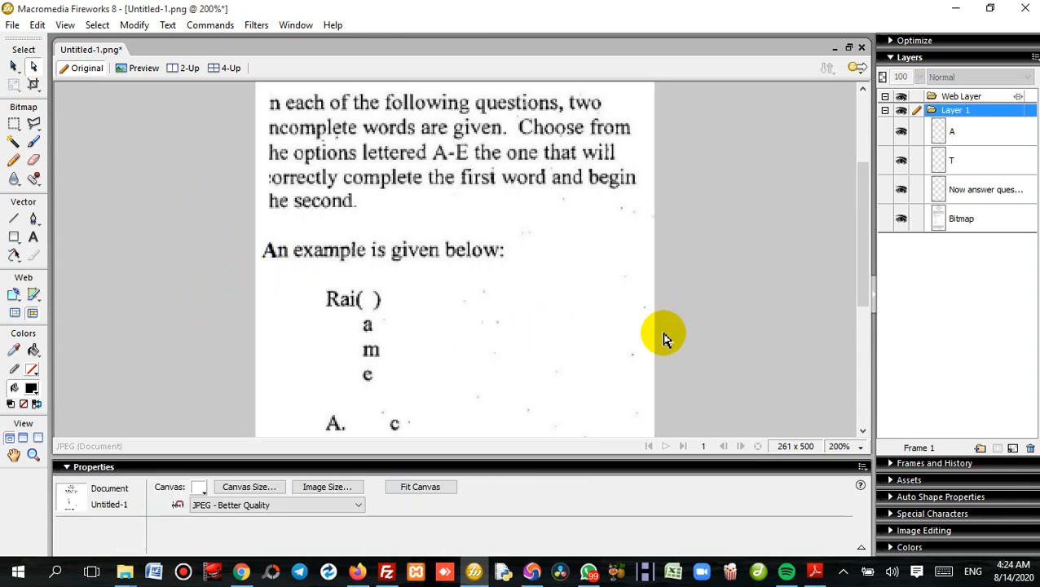
Step: Duplicate the "A" and park the copy in the blank area above the example at about X 172, Y 174
scroll(660, 326, up, 1)
scroll(661, 326, up, 1)
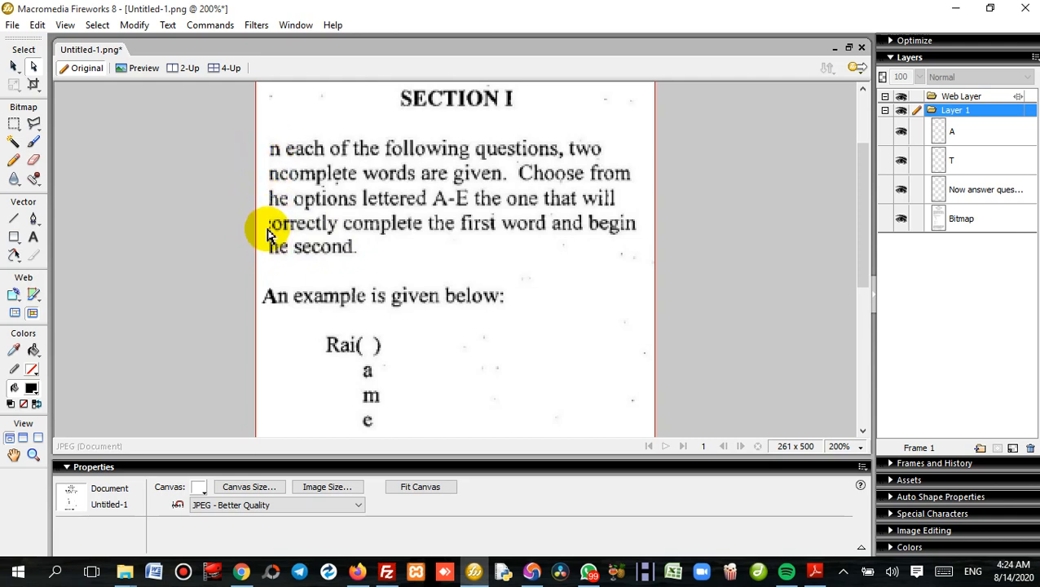
click(271, 298)
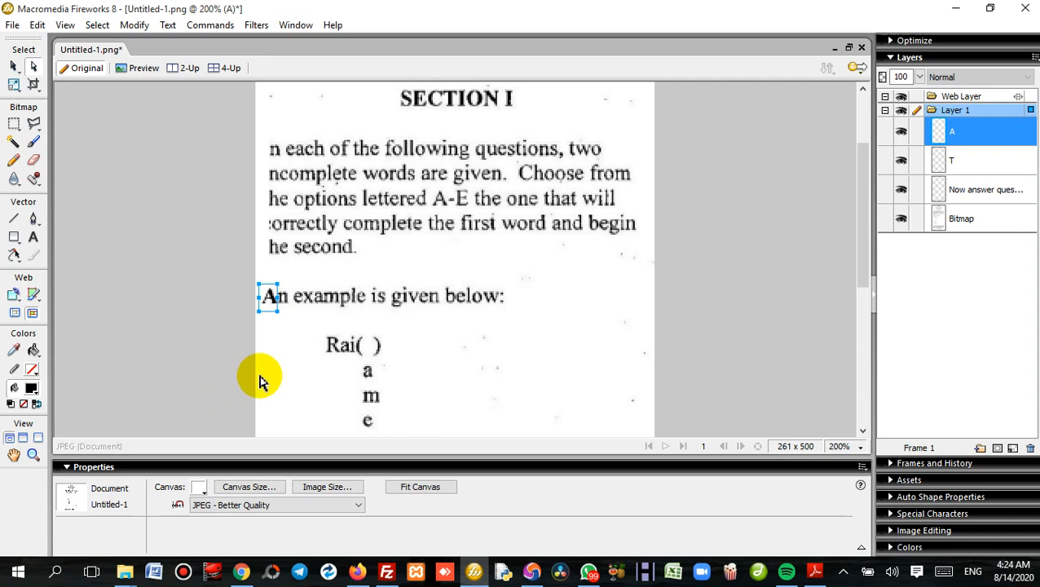
drag(274, 298, 285, 367)
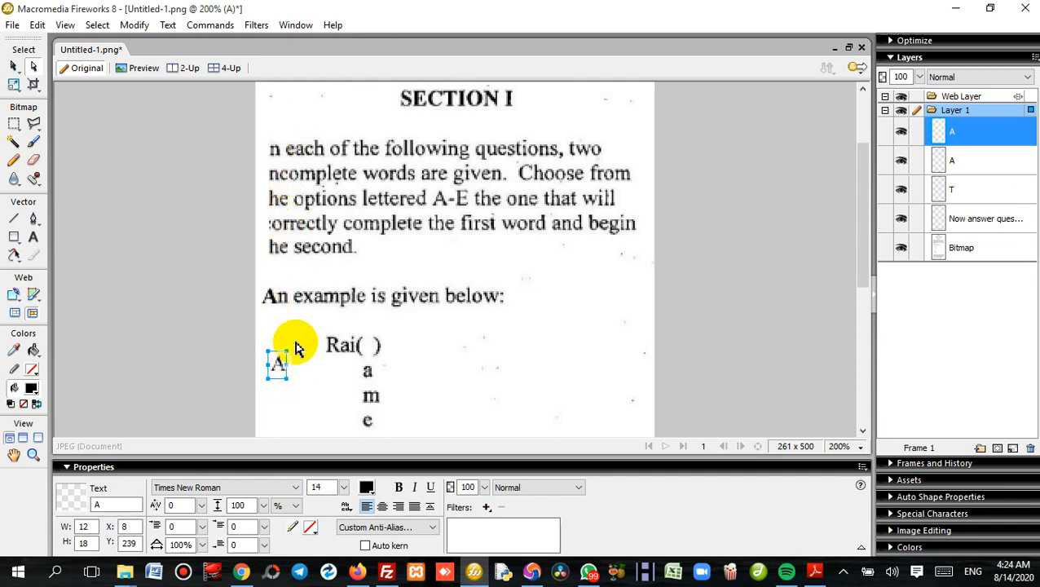
drag(278, 364, 531, 265)
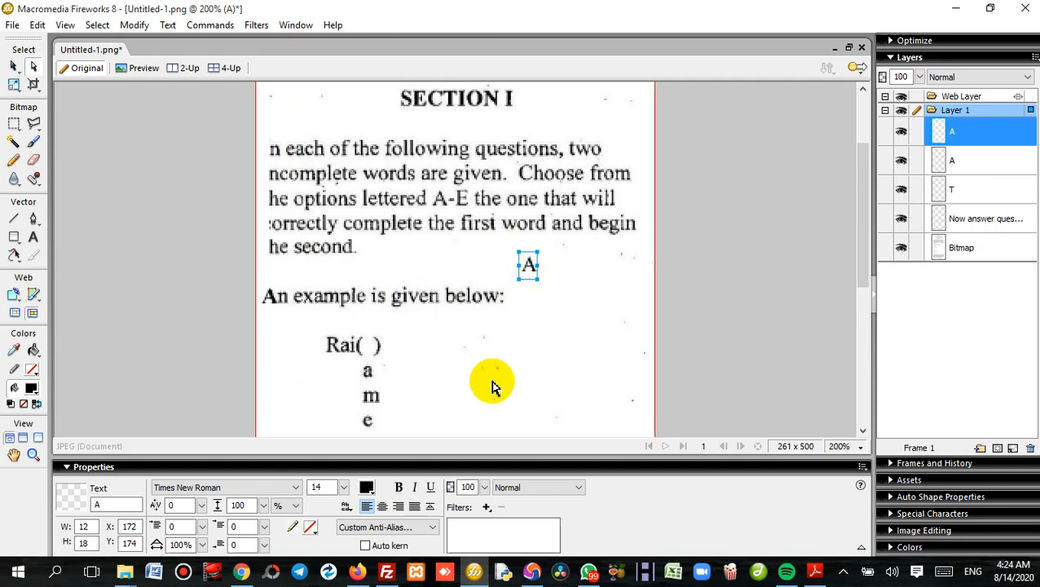
Step: Paste five more copies of the letter "A" on top of the parked one
key(ctrl+v)
key(ctrl+v)
key(ctrl+v)
key(ctrl+v)
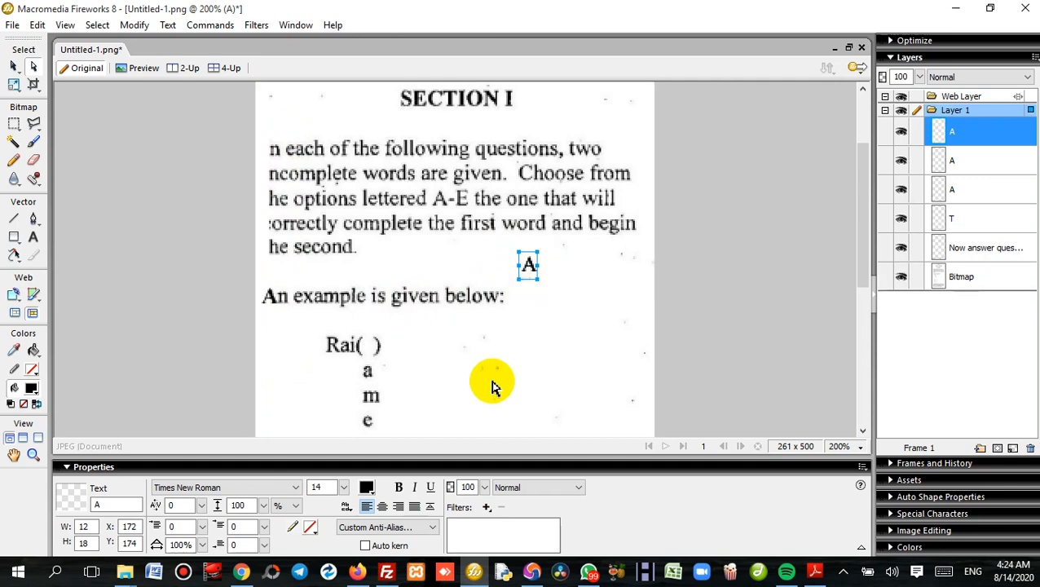
key(ctrl+v)
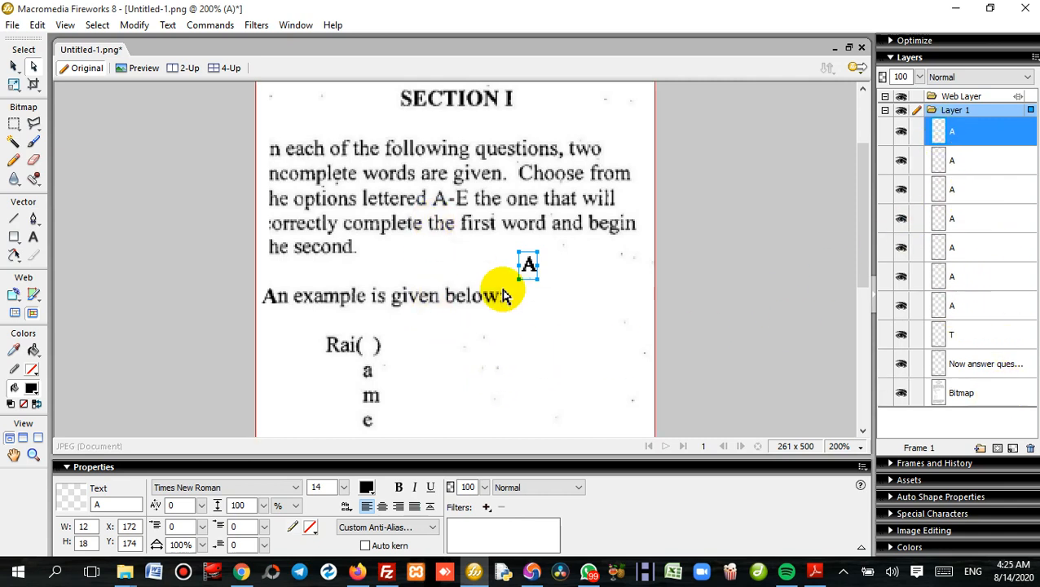
Step: Spread the stacked "A" copies down the blank area beside the example, with one set aside at about X 194, Y 178
drag(529, 262, 529, 343)
drag(527, 265, 528, 372)
drag(536, 272, 532, 413)
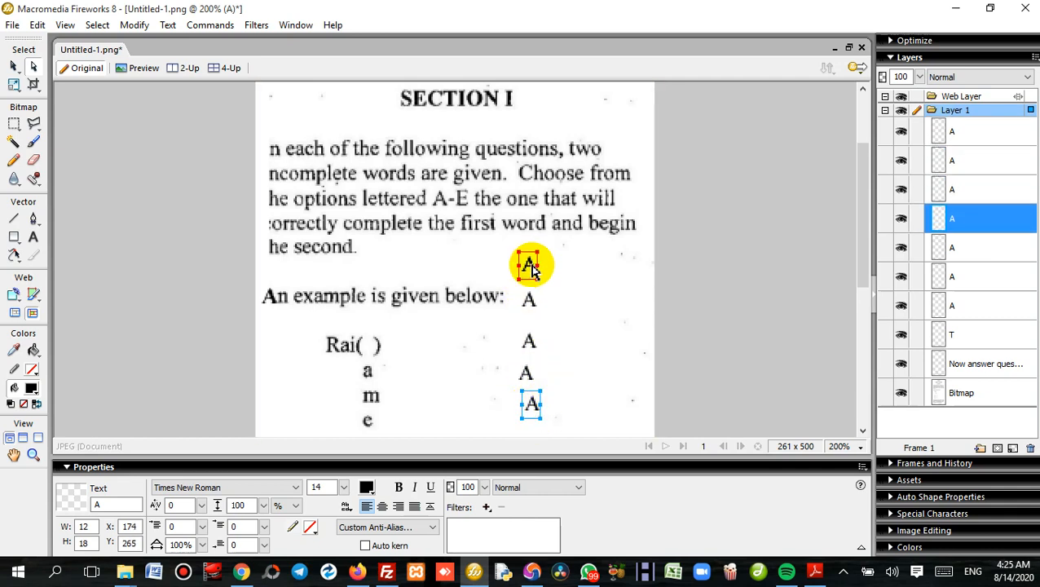
drag(529, 267, 568, 276)
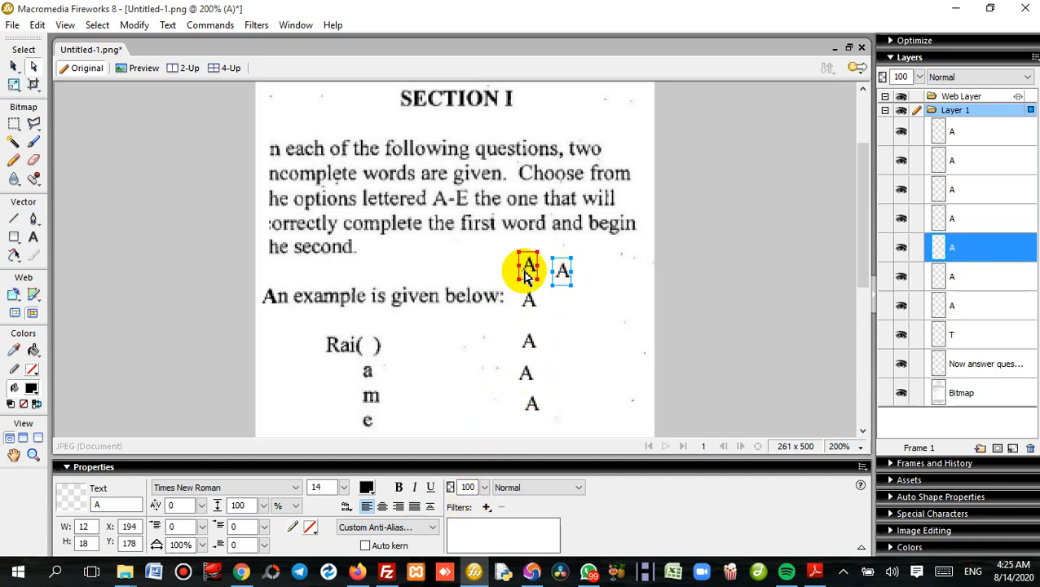
mouse_move(527, 268)
mouse_down()
mouse_move(476, 263)
mouse_move(542, 282)
mouse_move(522, 287)
mouse_up()
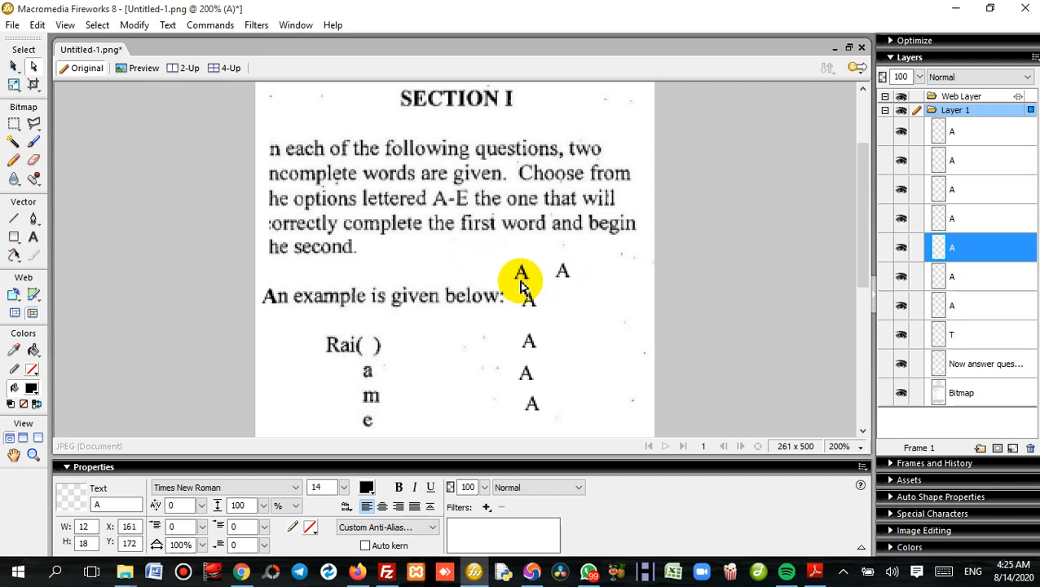
click(526, 280)
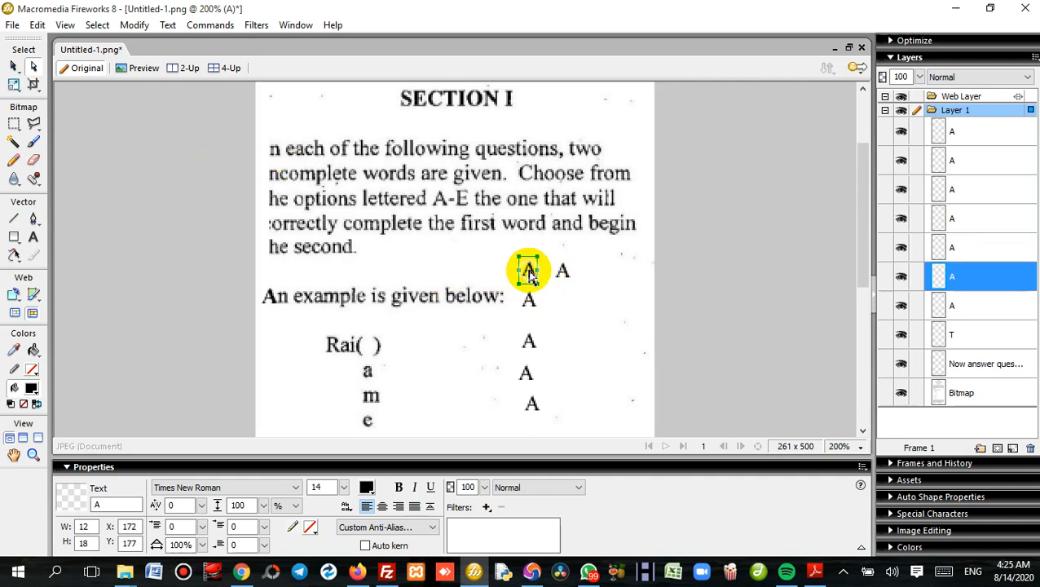
Step: Replace the text of the uppermost "A" in the spread-out column with "I" and finish editing it
double_click(527, 269)
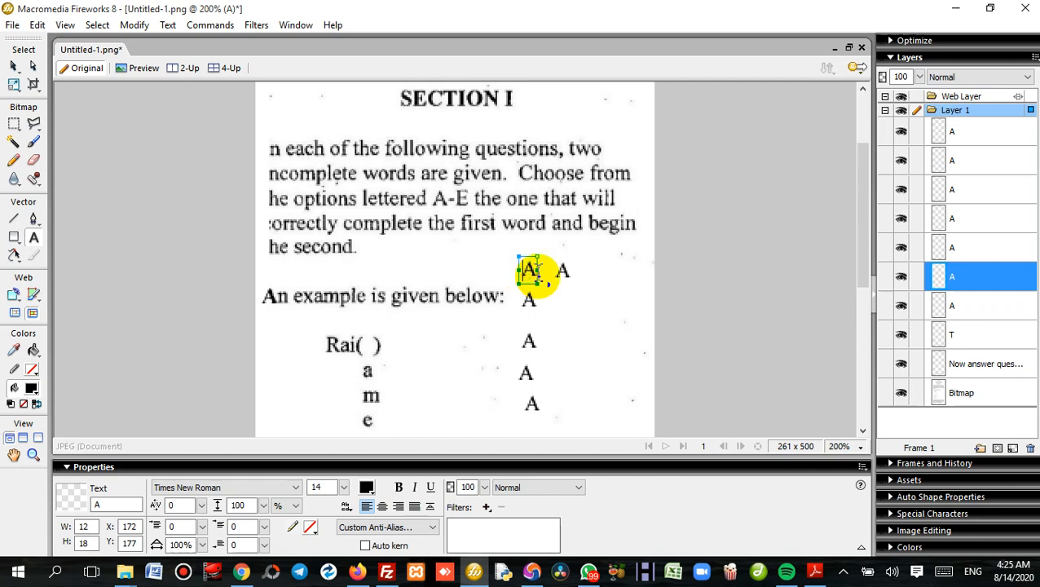
double_click(528, 271)
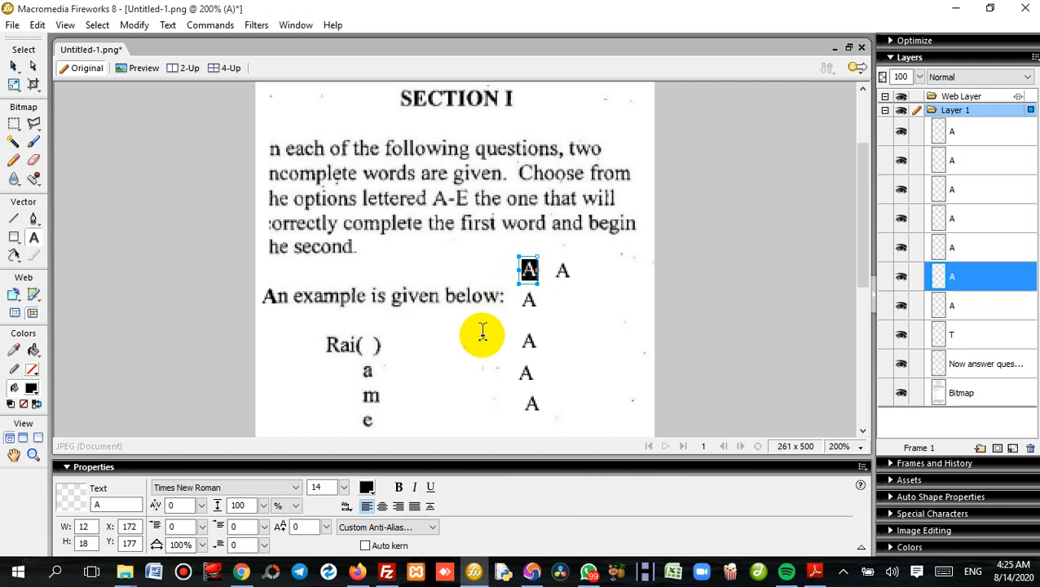
text(I)
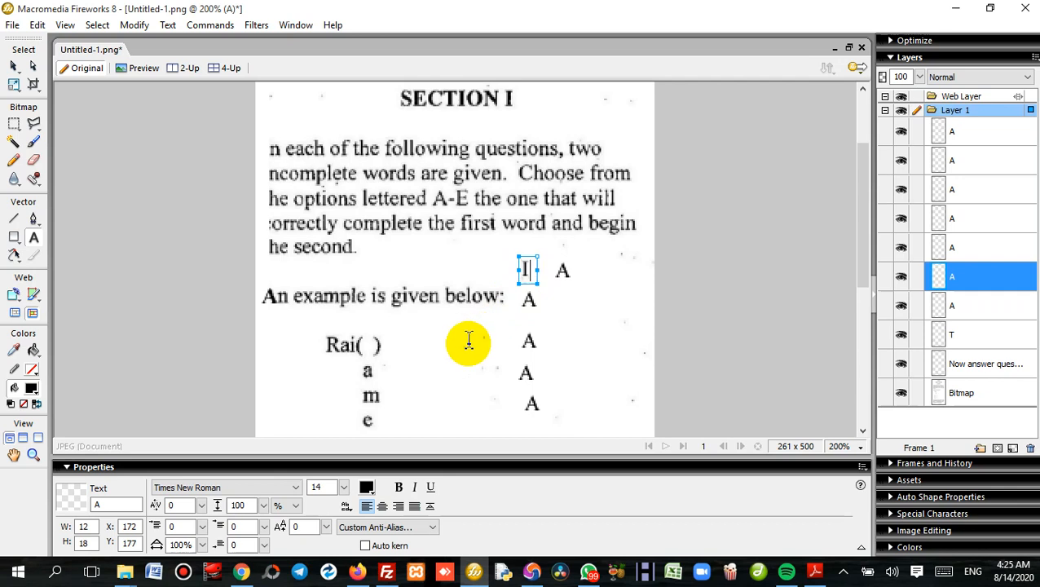
click(33, 67)
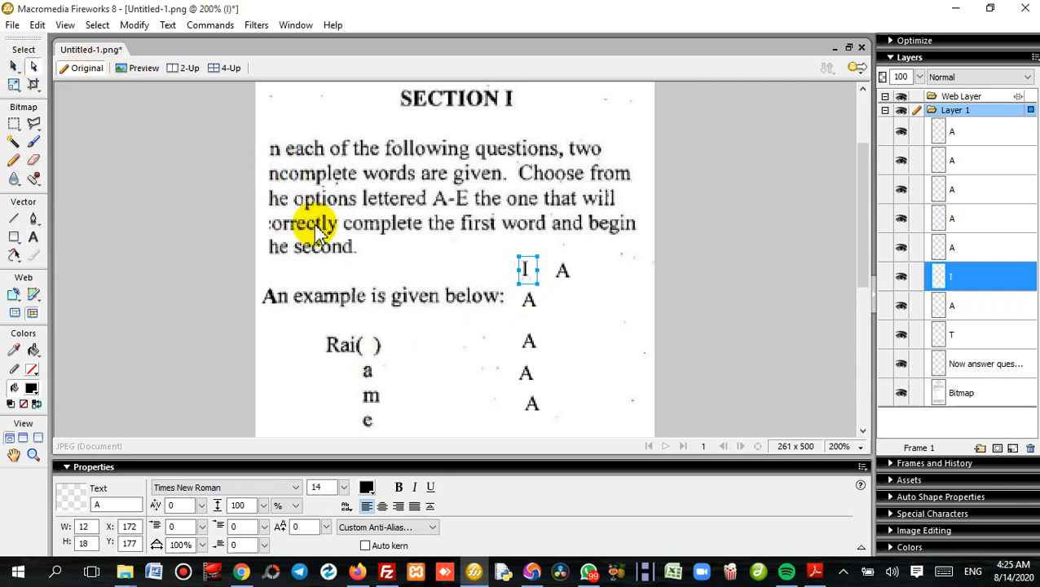
Step: Move the "I" to about X 3, Y 98, in front of "n each of the following questions", and deselect it
drag(532, 275, 275, 160)
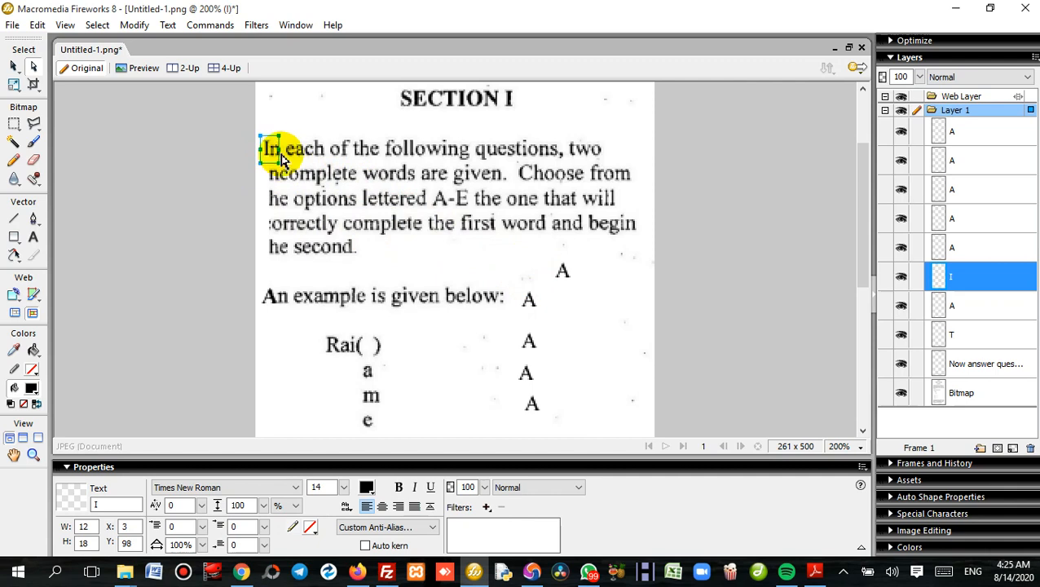
click(304, 325)
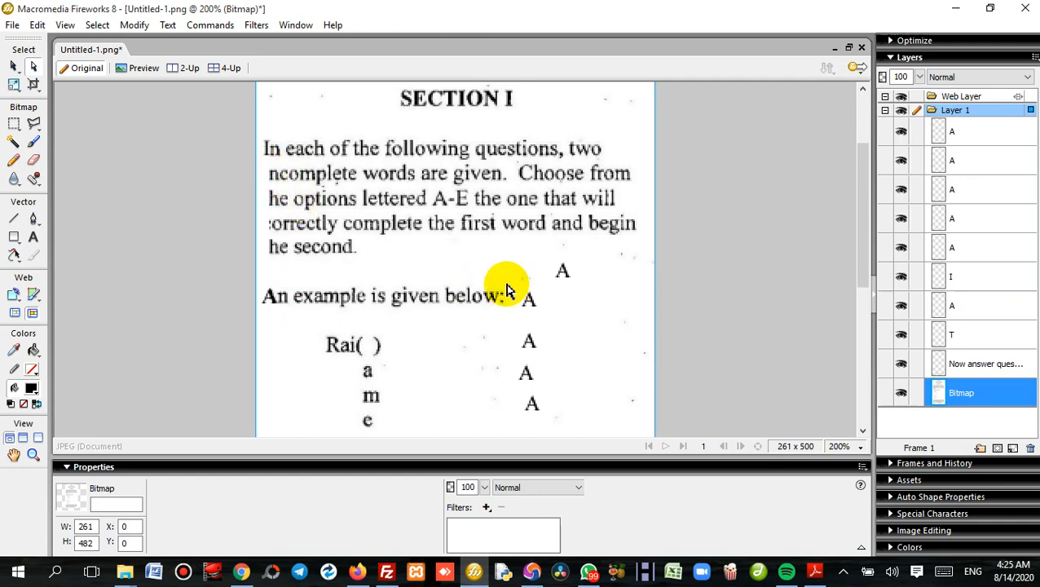
Step: Change the "A" beside "An example is given below:" to "i" and place it before "ncomplete words" at about X 3, Y 114
click(534, 303)
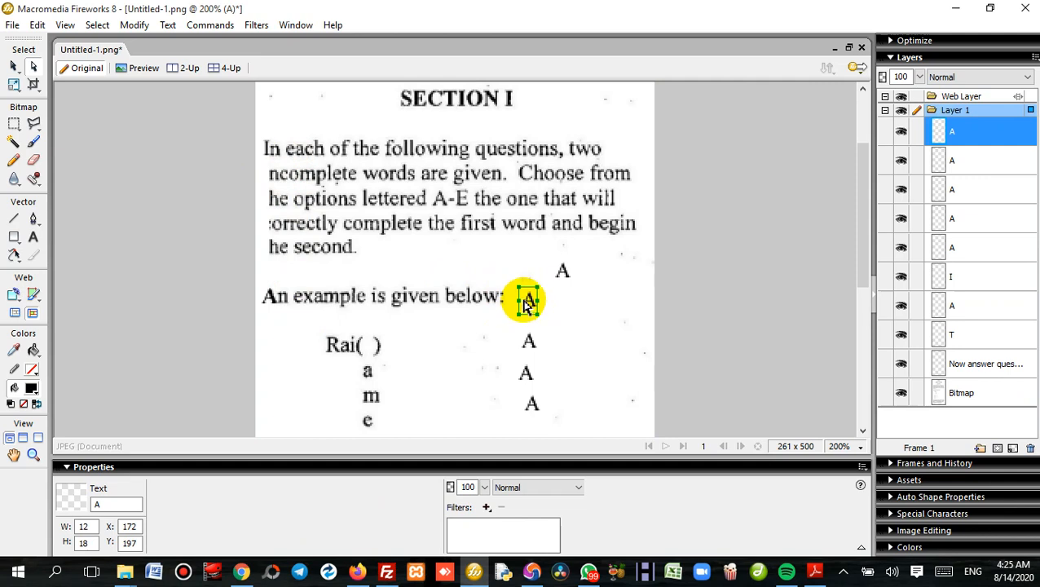
double_click(534, 307)
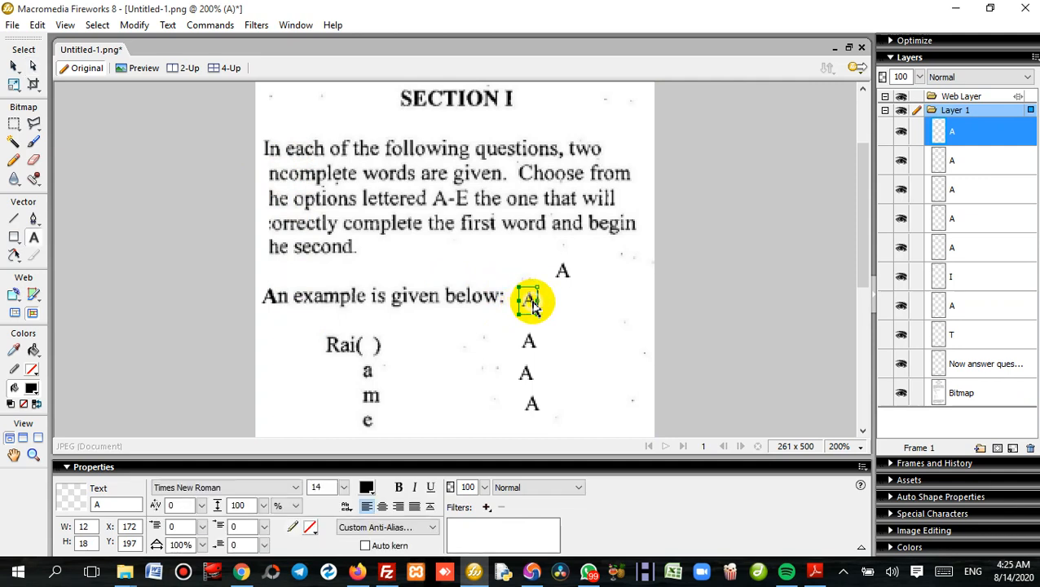
double_click(531, 303)
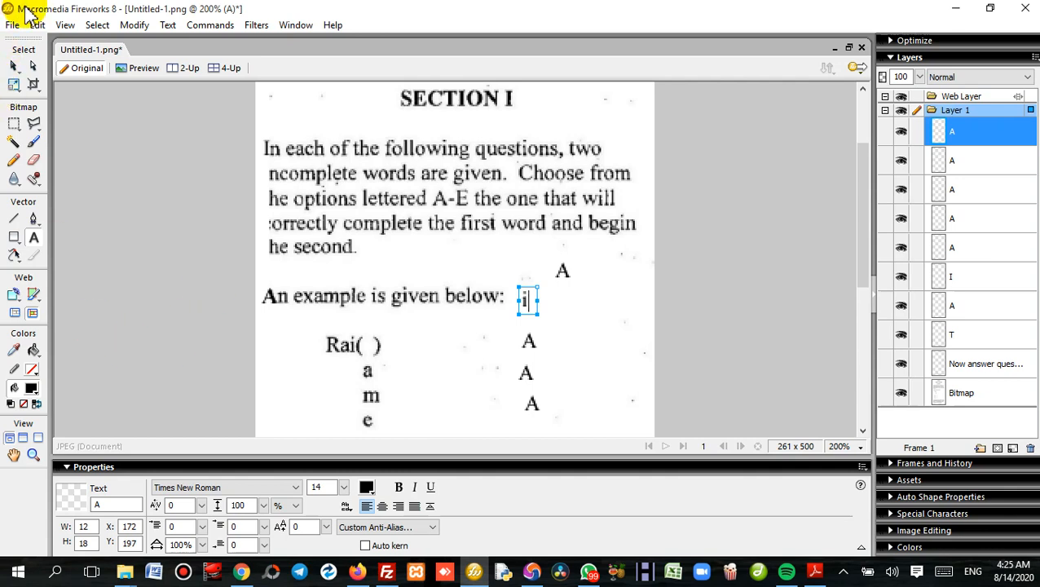
click(34, 66)
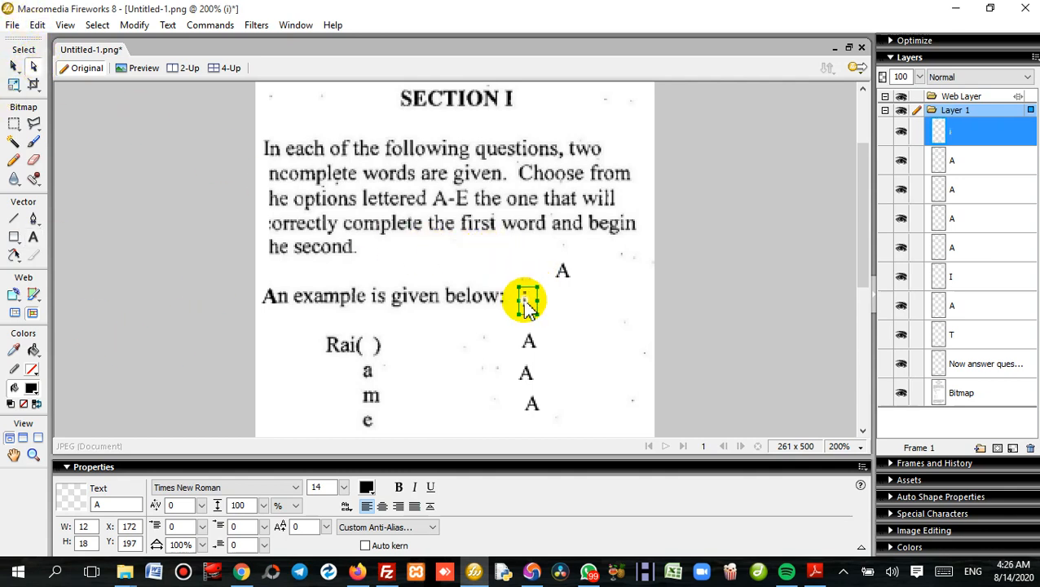
drag(527, 306, 265, 182)
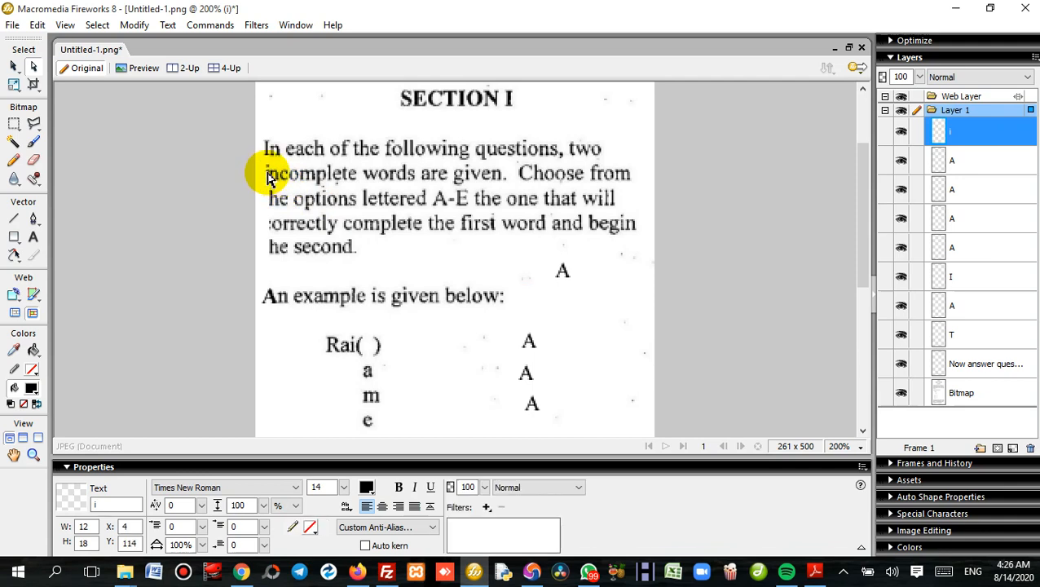
drag(264, 181, 277, 184)
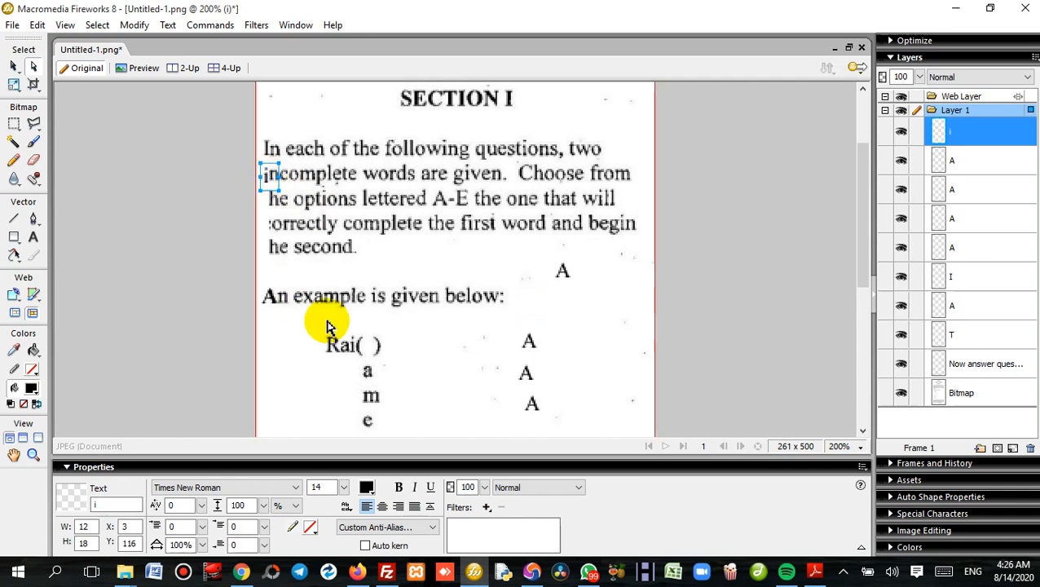
key(Up)
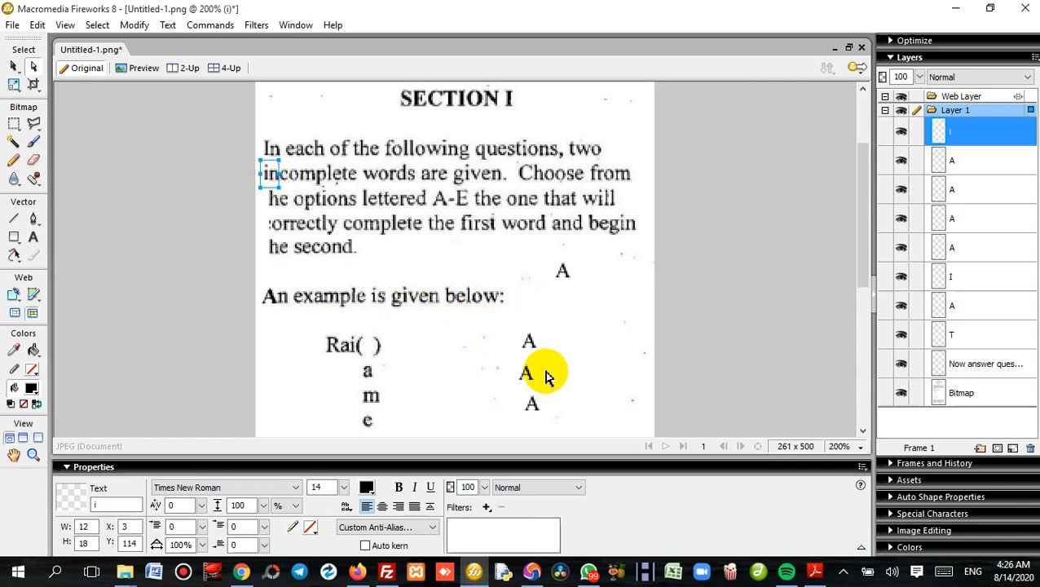
Step: Change the spare "A" level with "Rai( )" to "t" and place it before "he options lettered" at about X 2, Y 131
click(527, 368)
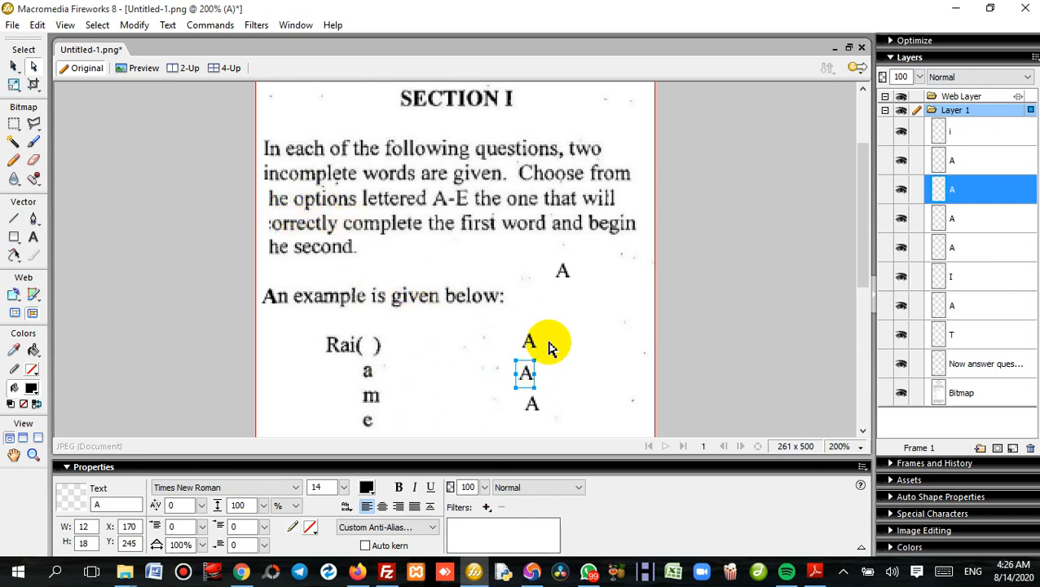
double_click(535, 353)
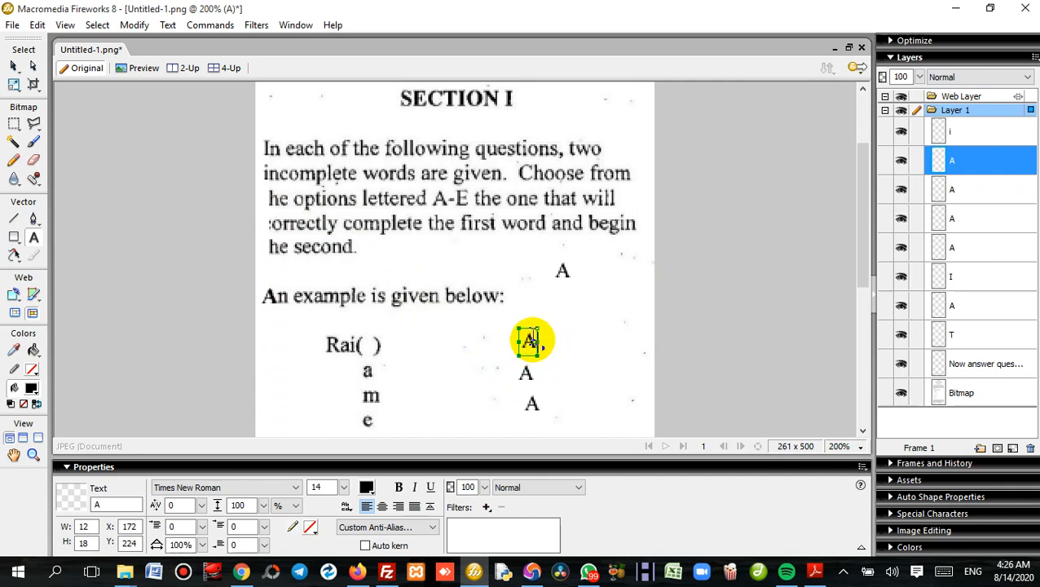
click(537, 344)
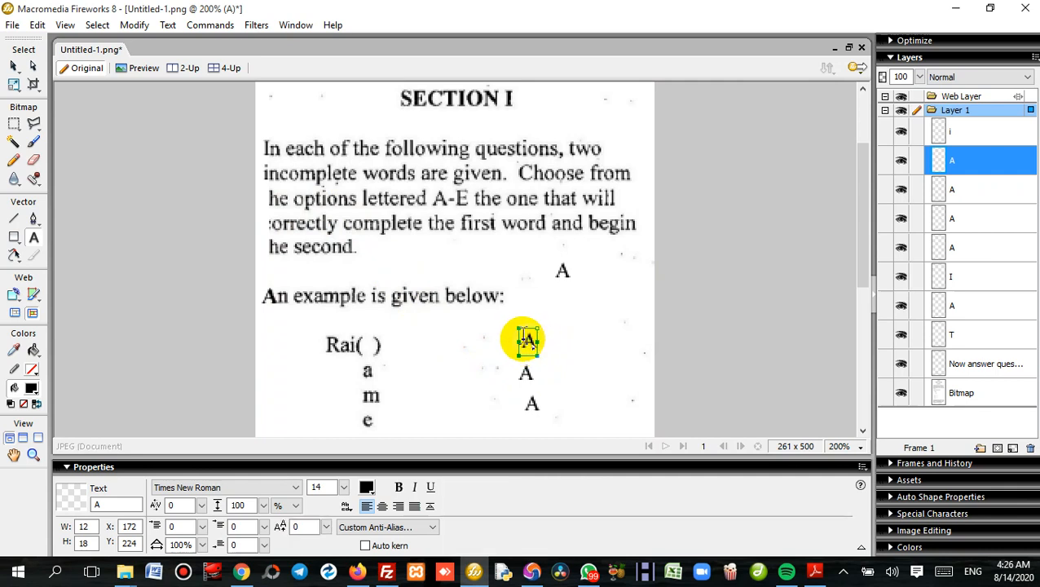
double_click(530, 343)
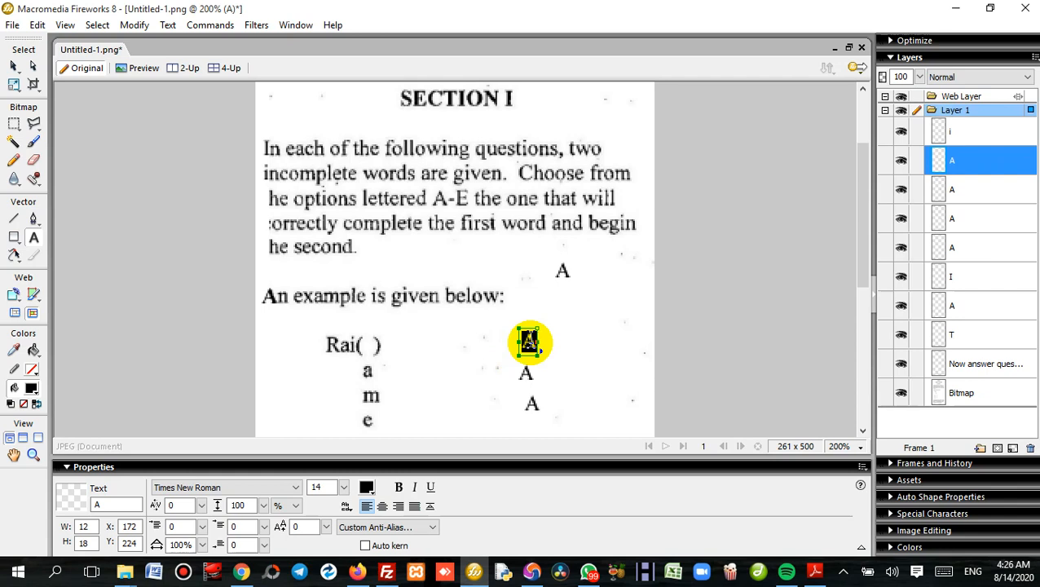
text(t)
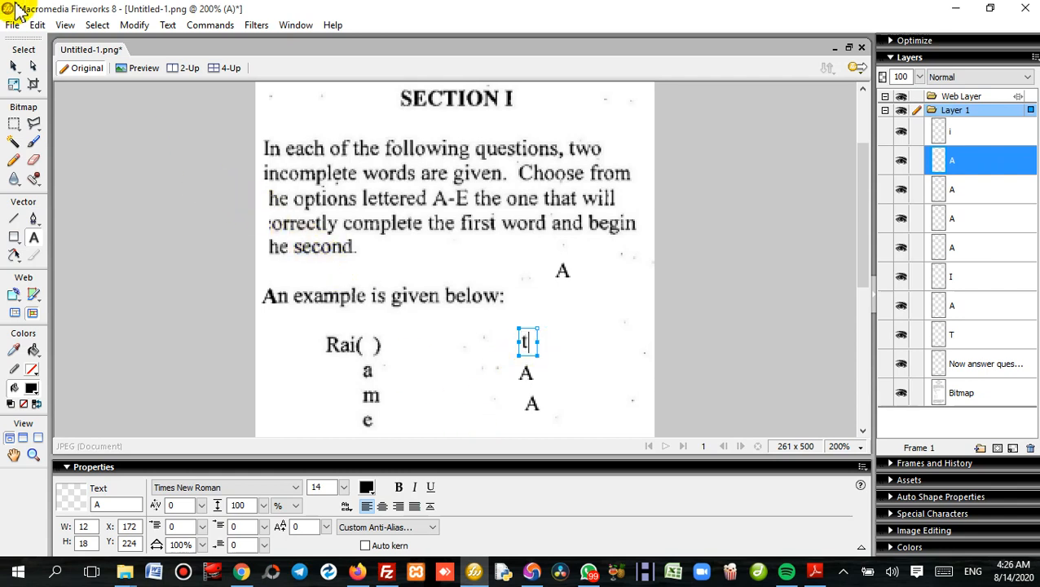
click(34, 67)
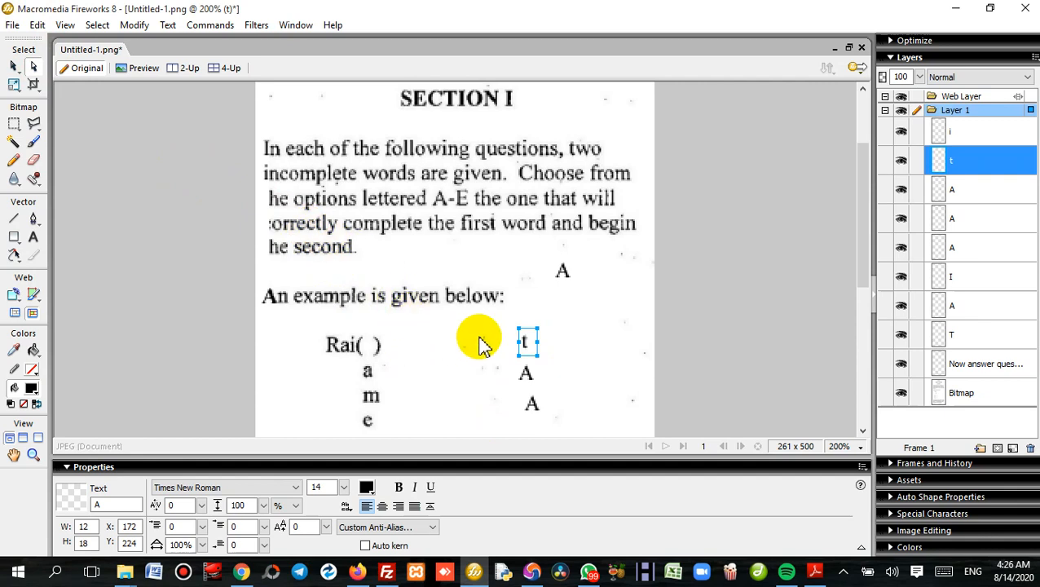
click(529, 346)
drag(529, 346, 266, 198)
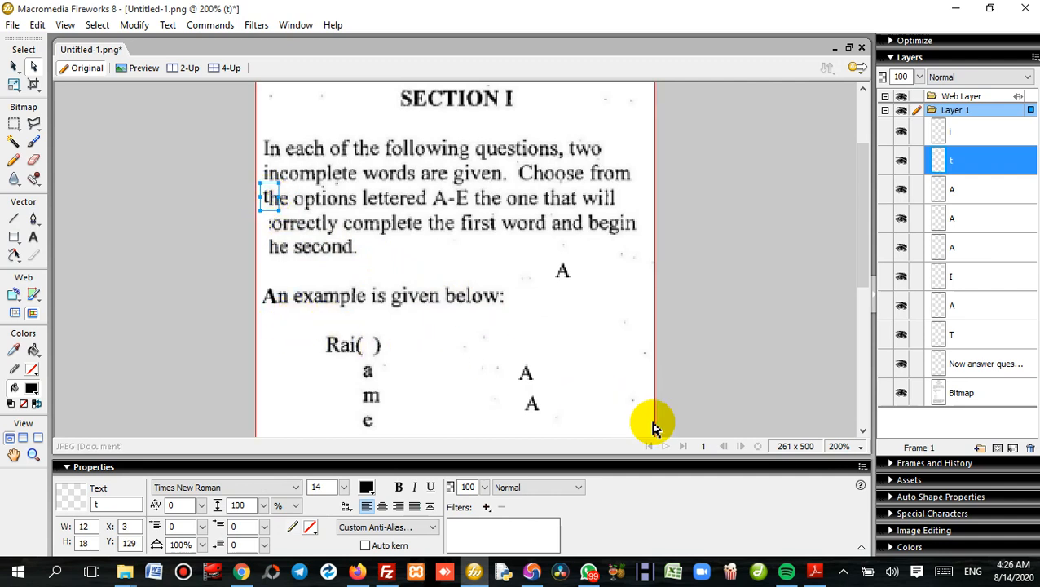
key(Down)
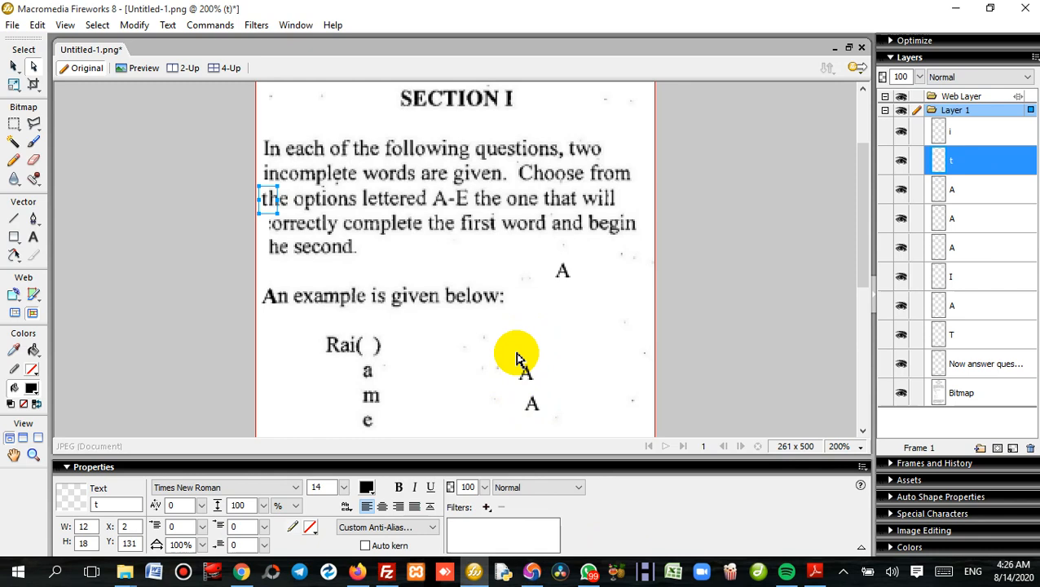
click(420, 373)
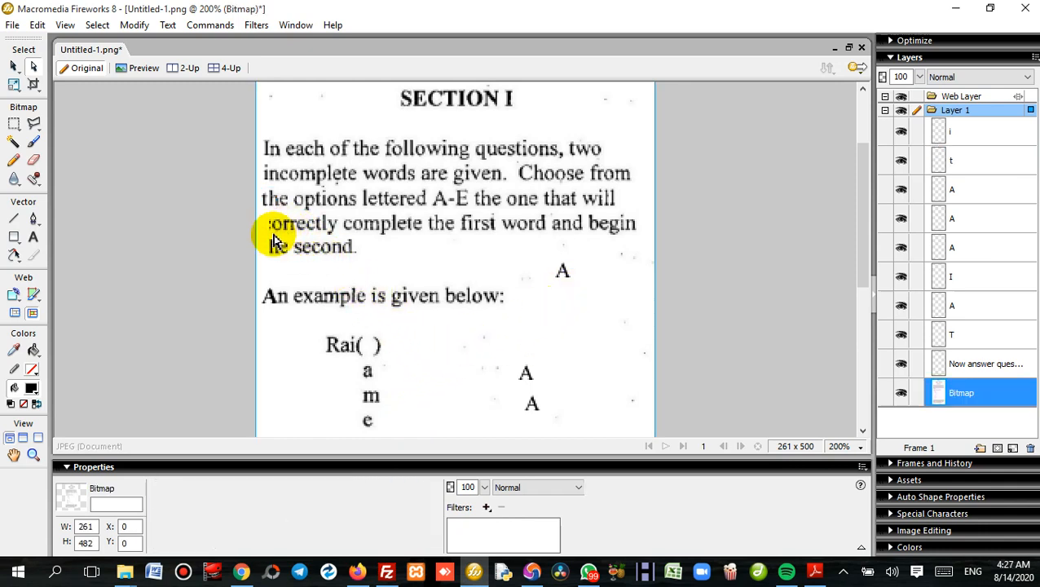
Step: Change the upper of the two spare "A" letters beside the example to "c" and place it before "orrectly" at about X 2, Y 147
click(527, 375)
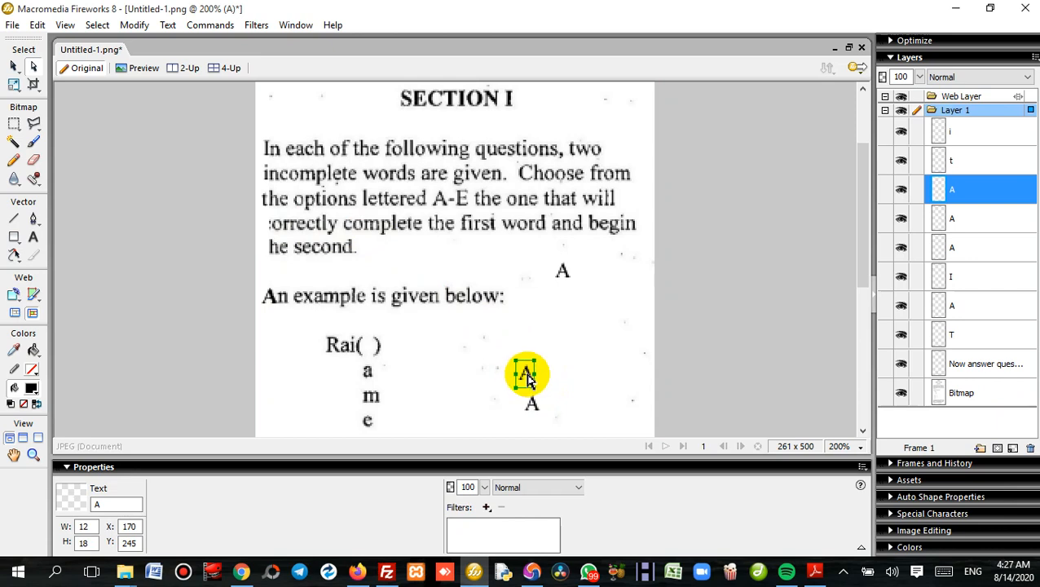
double_click(527, 376)
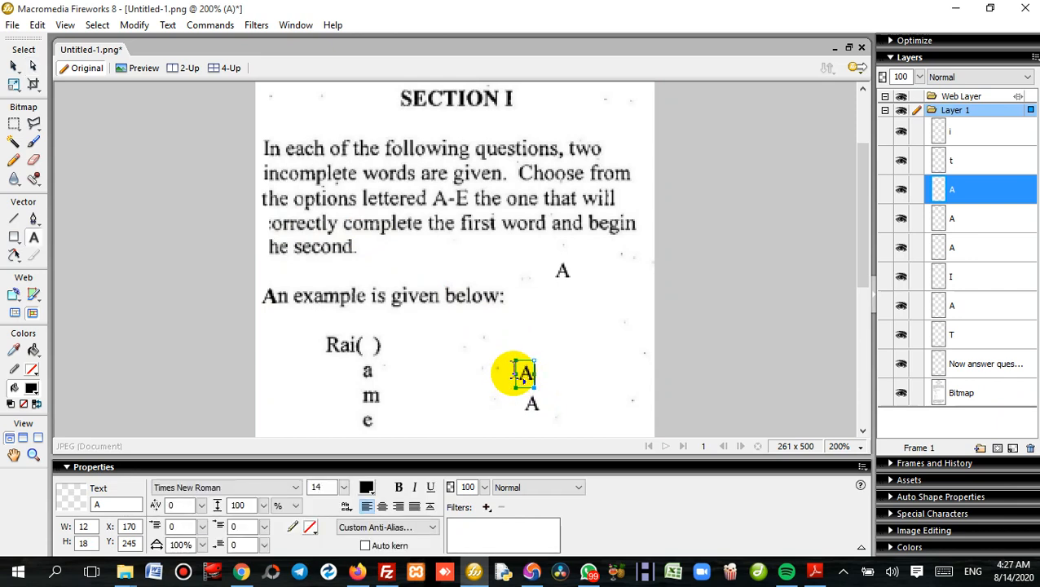
drag(523, 372, 538, 373)
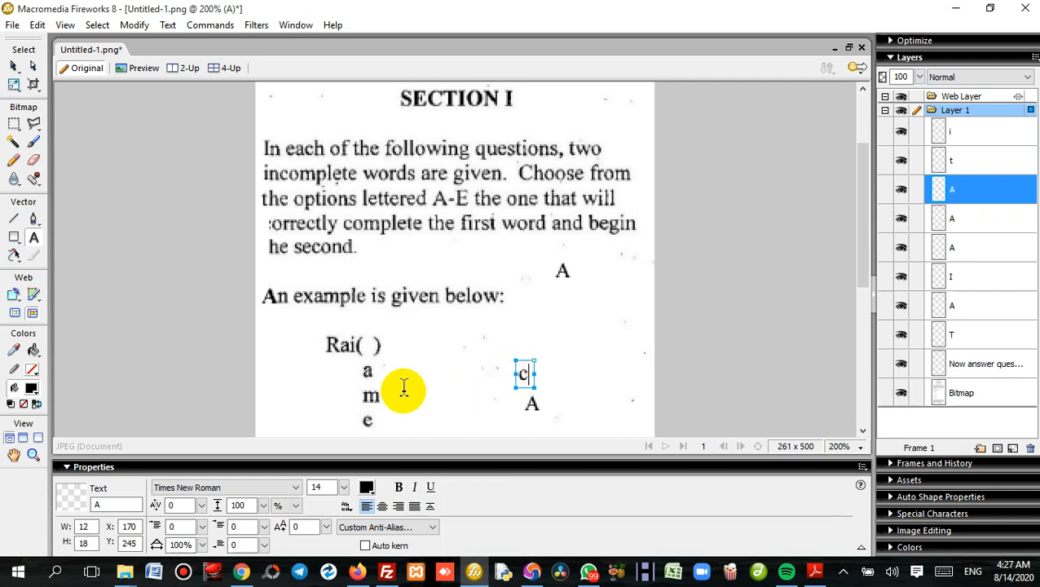
click(34, 66)
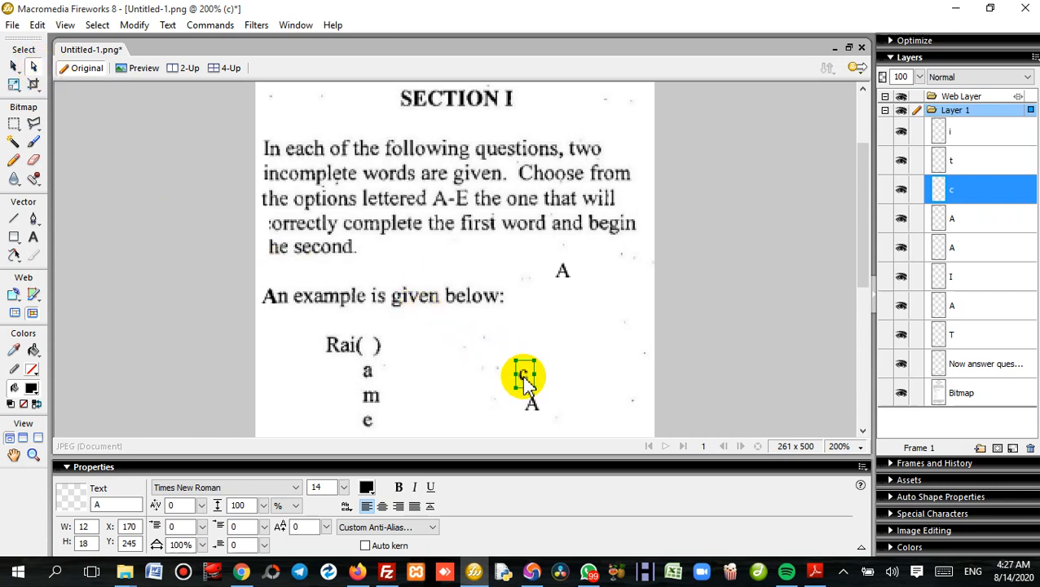
drag(278, 247, 265, 222)
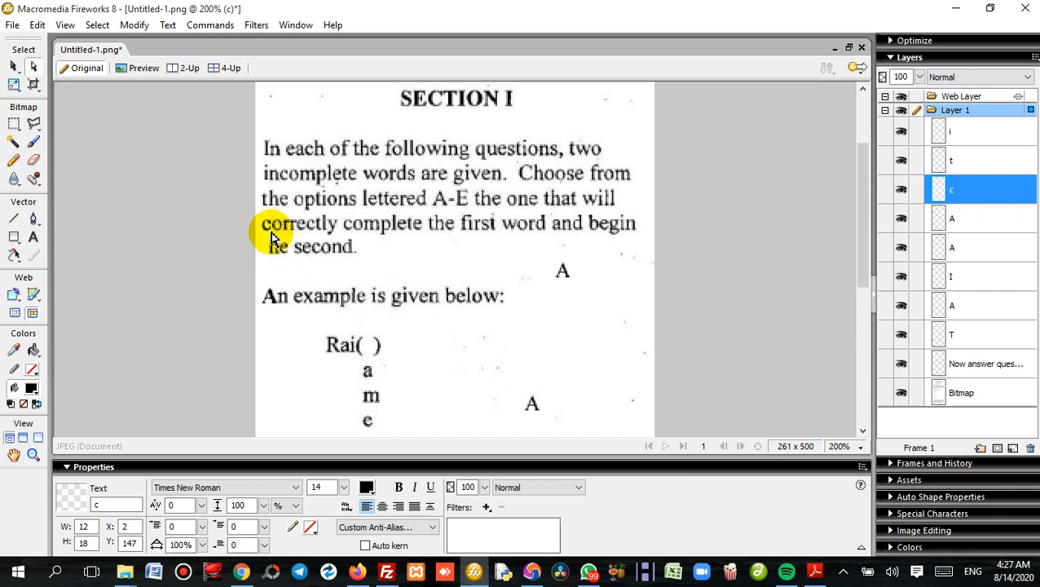
click(443, 340)
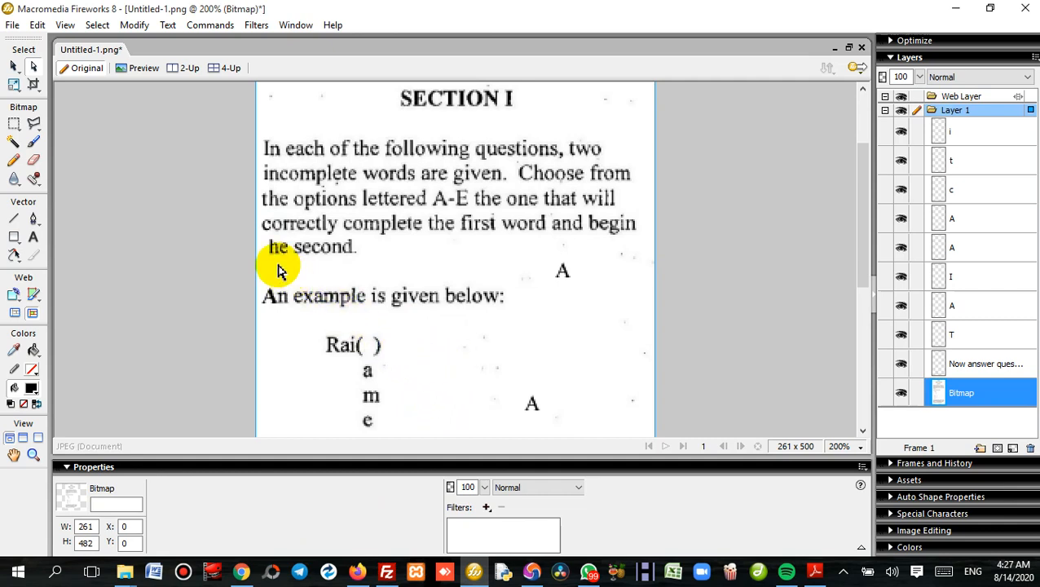
Step: Change the last spare "A" beside the example to "t" and place it before "he second." at about X 3, Y 162
click(532, 405)
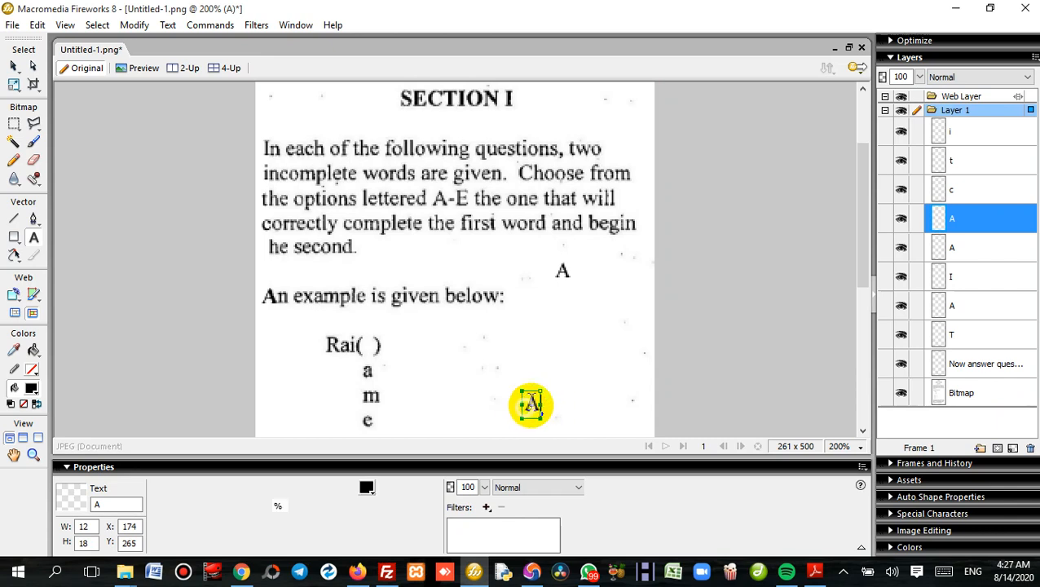
double_click(541, 402)
text(t)
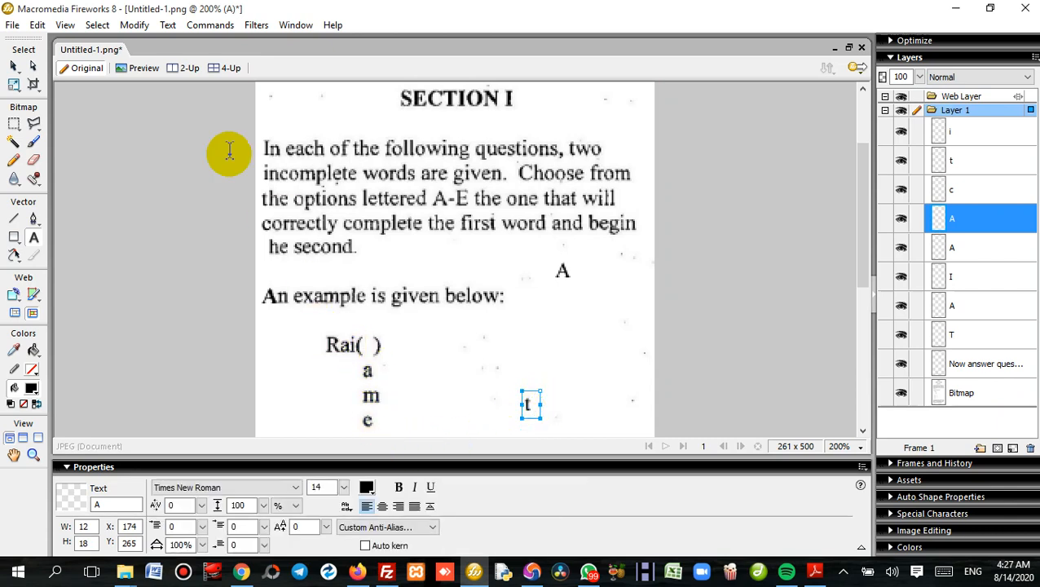
click(32, 65)
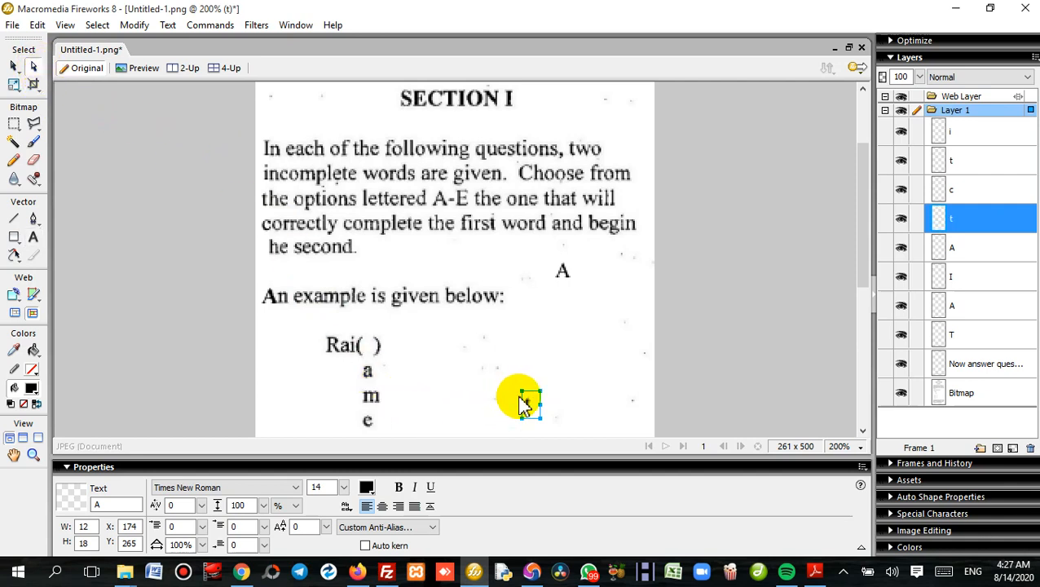
drag(534, 409, 266, 253)
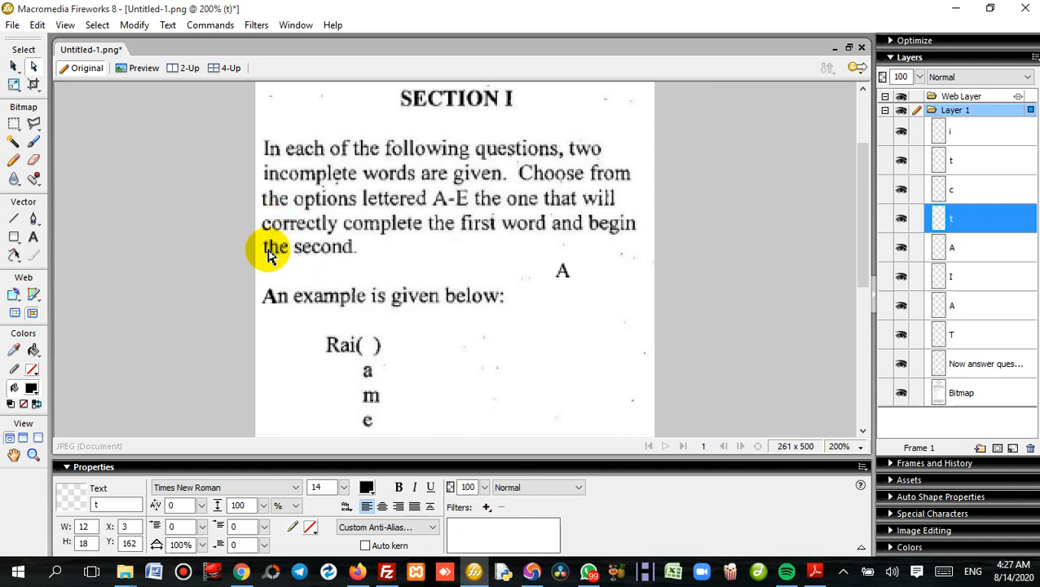
click(449, 304)
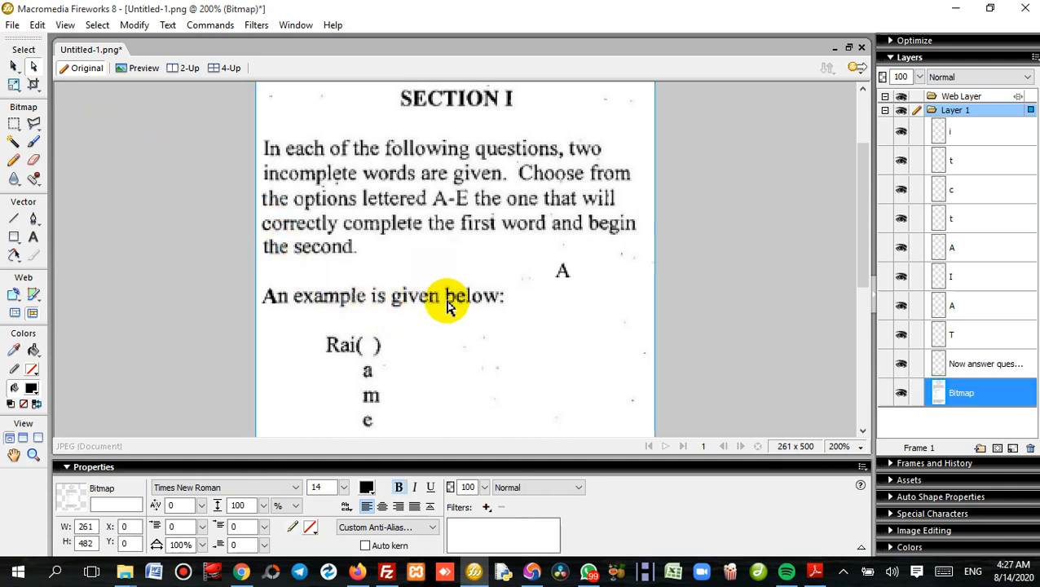
Step: Delete the leftover "A" above the example and bring the closing paragraph at the end of the image into view
click(562, 281)
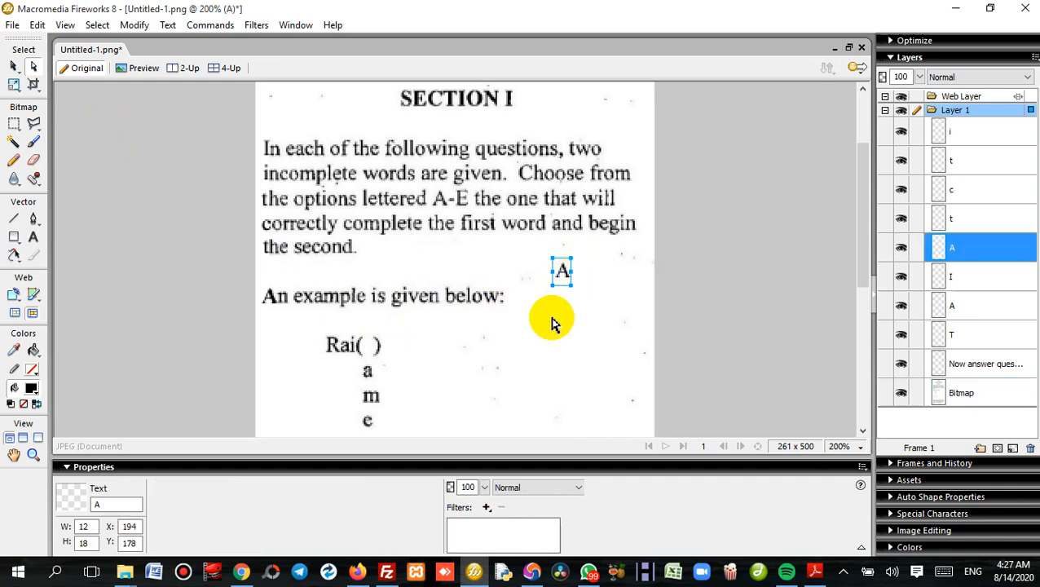
key(Delete)
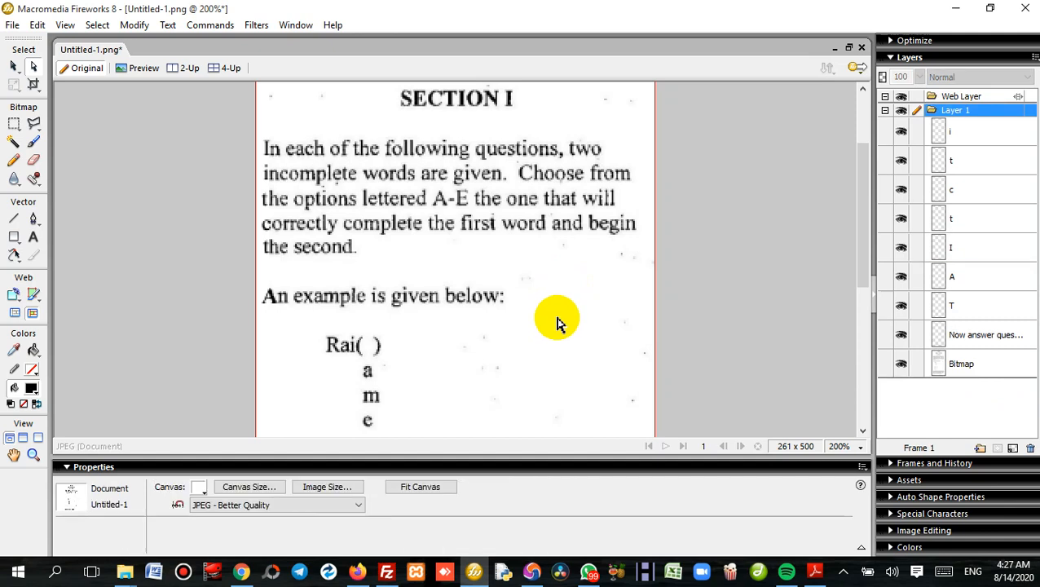
scroll(558, 322, down, 6)
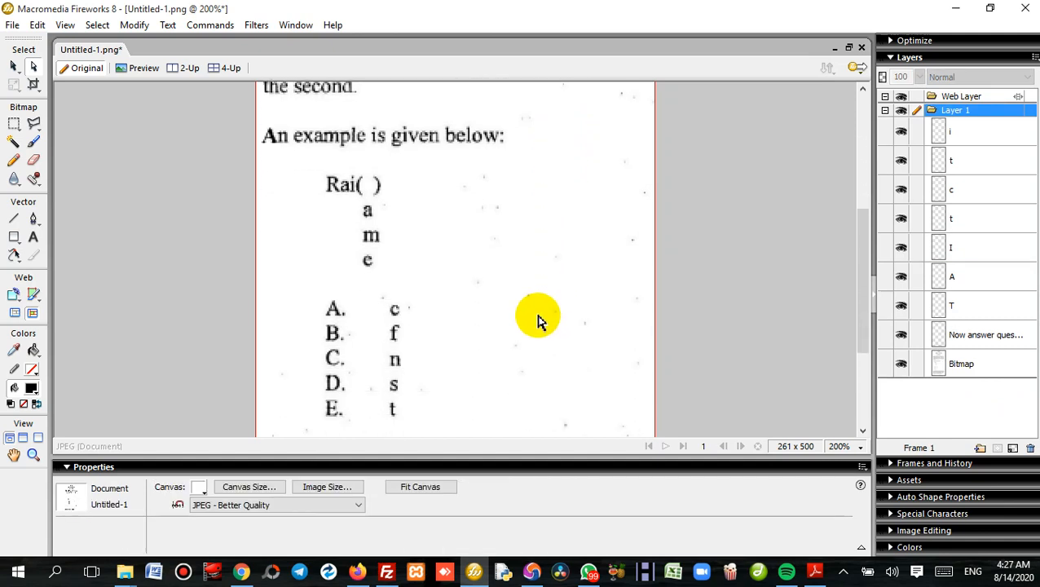
scroll(538, 322, down, 3)
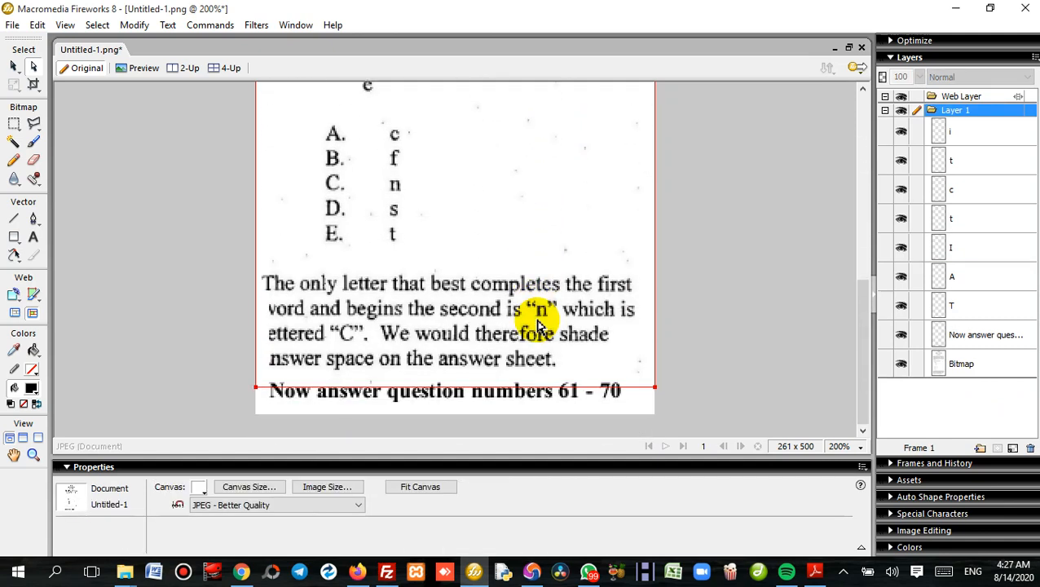
Step: Examine the closing paragraph below the answer options for line beginnings with cut-off first letters
click(266, 294)
click(277, 299)
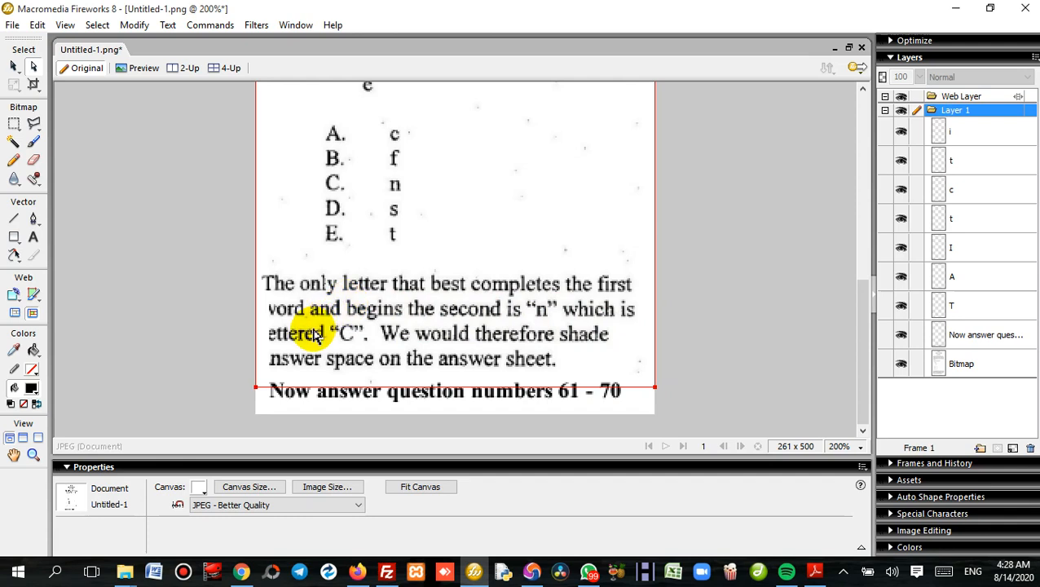
scroll(395, 275, up, 3)
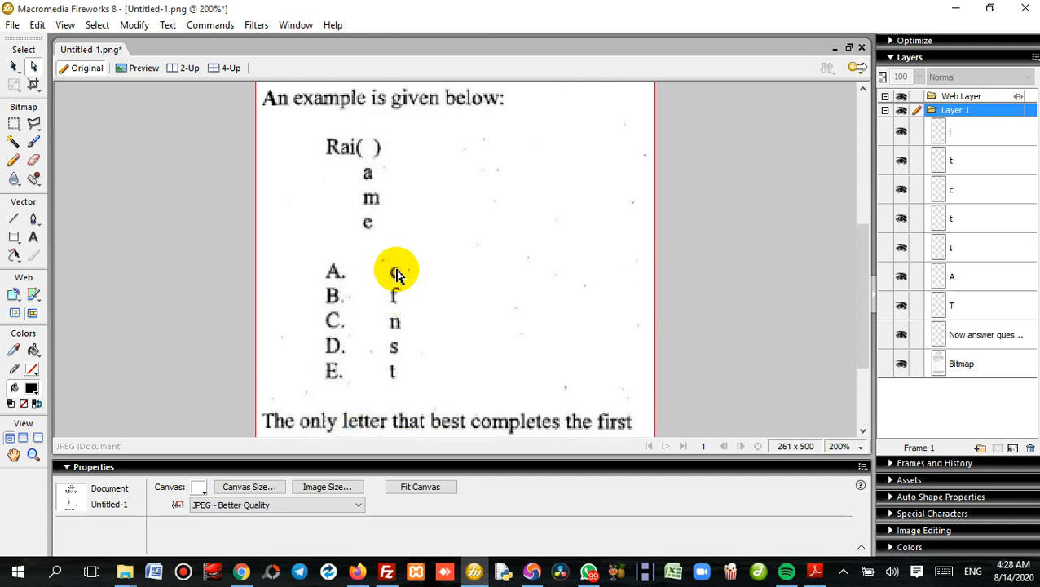
scroll(396, 275, down, 3)
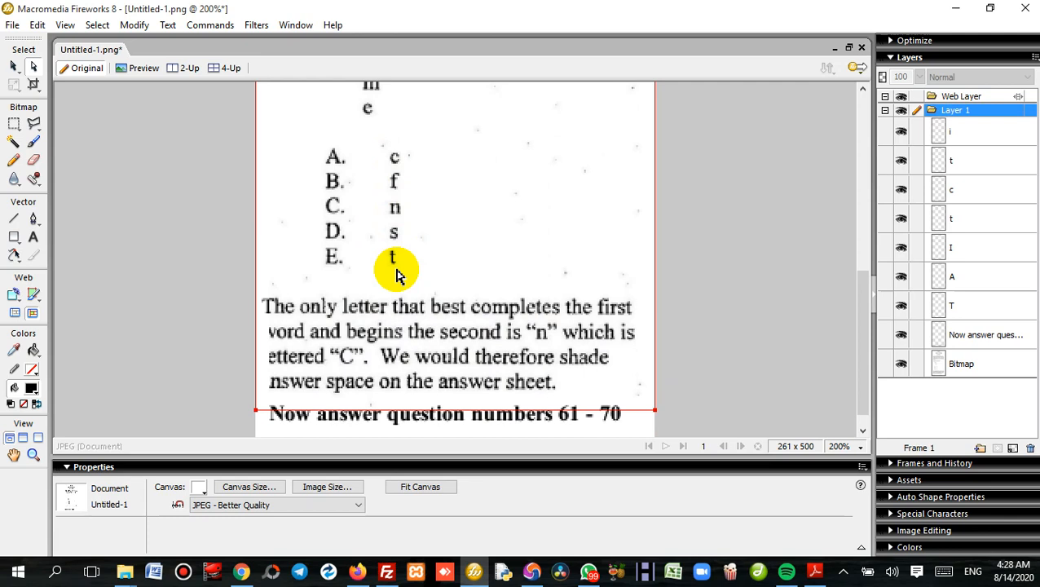
scroll(396, 275, down, 1)
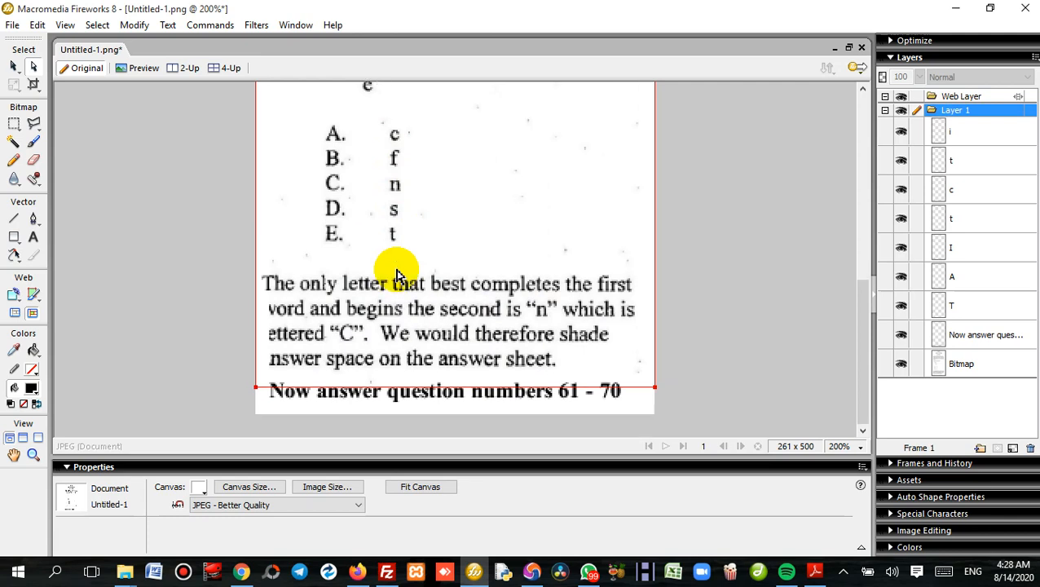
scroll(396, 275, up, 1)
scroll(395, 235, up, 3)
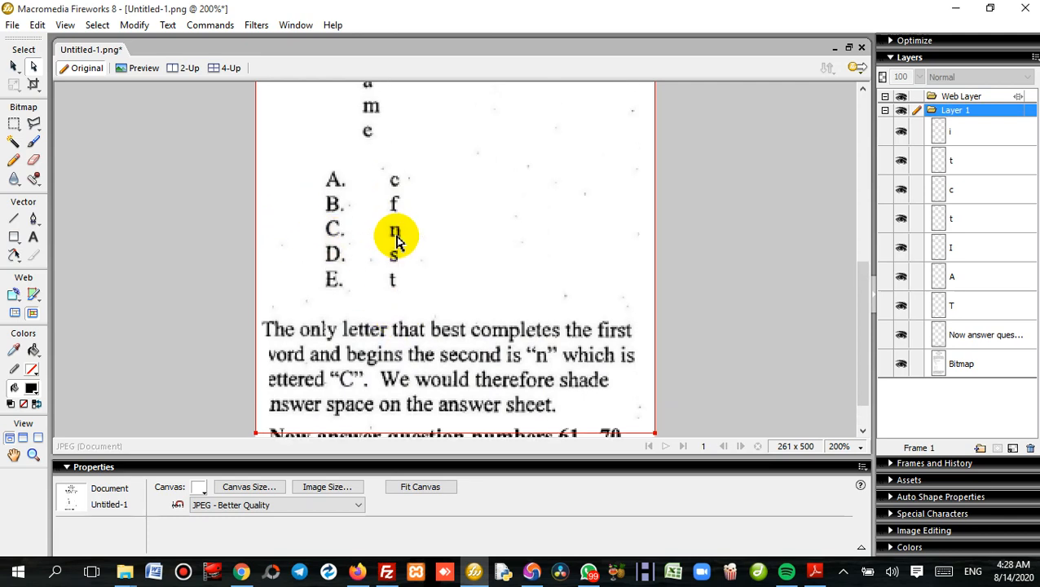
scroll(359, 260, down, 2)
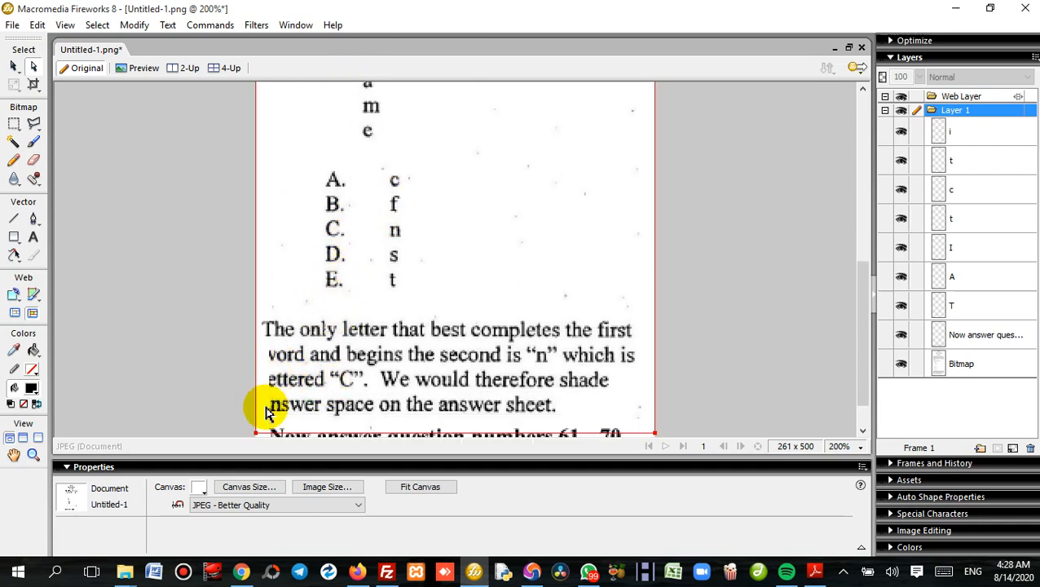
scroll(269, 410, down, 2)
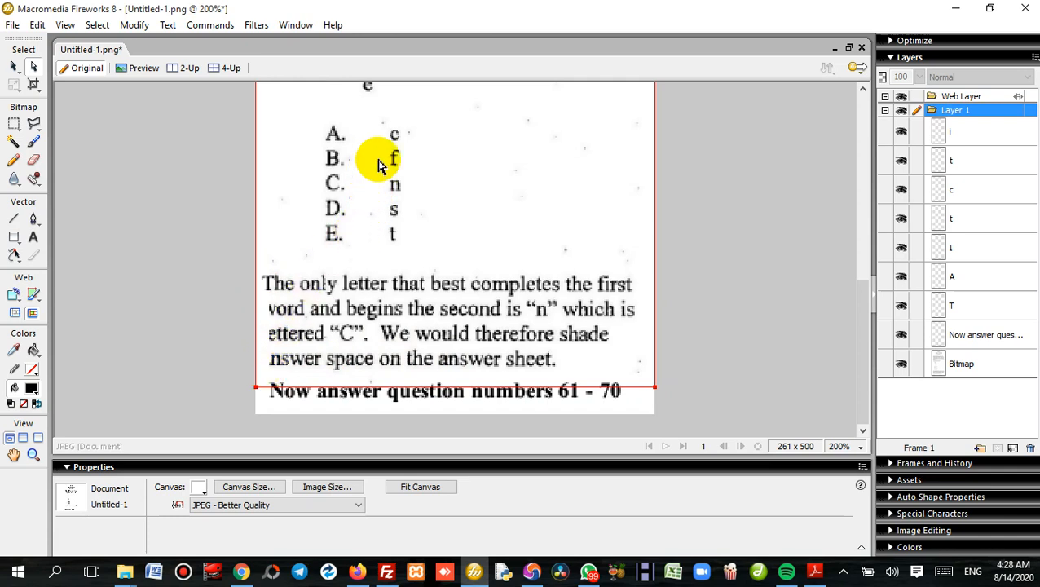
Step: Copy the letter "c" that begins "correctly" and place the copy beside options D and E, at about X 9, Y 364
scroll(399, 179, up, 10)
scroll(406, 181, up, 1)
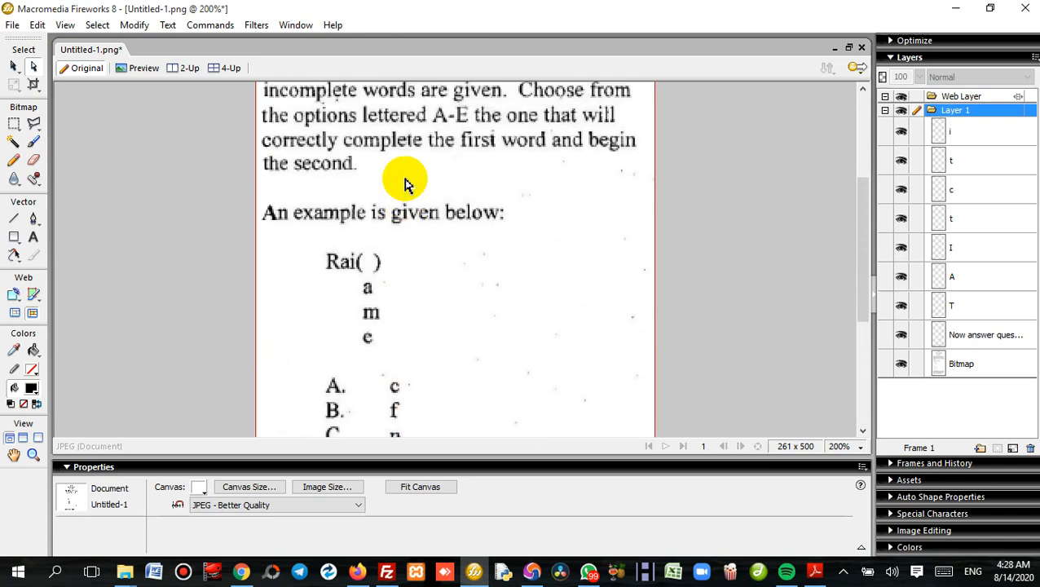
scroll(312, 206, up, 2)
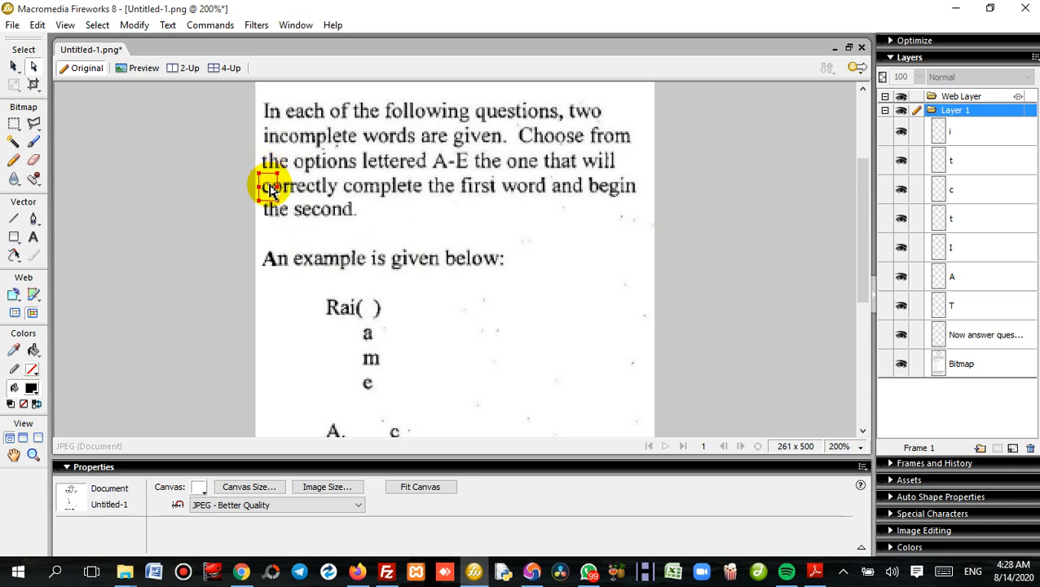
click(271, 189)
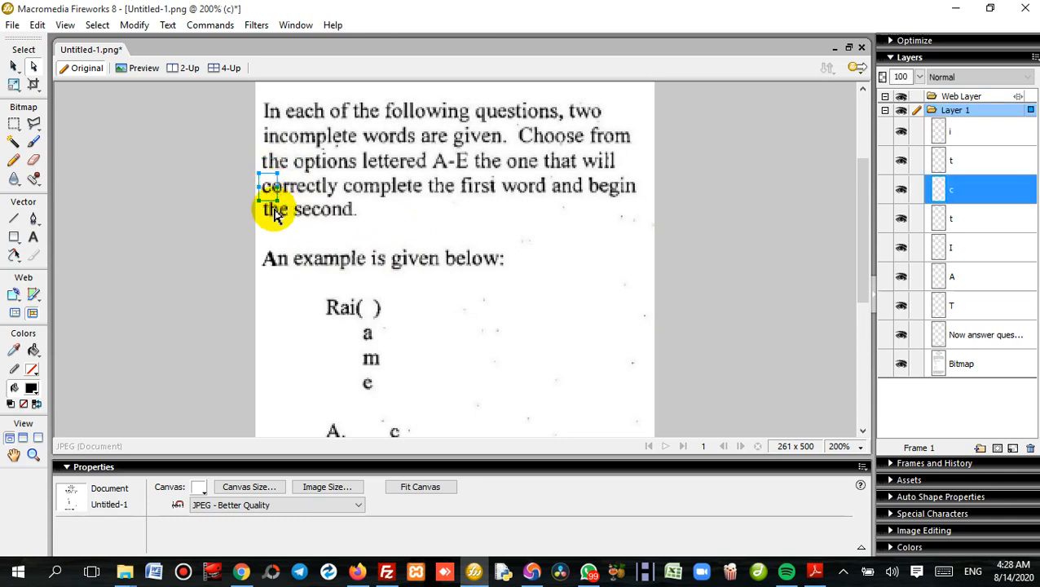
drag(267, 194, 280, 418)
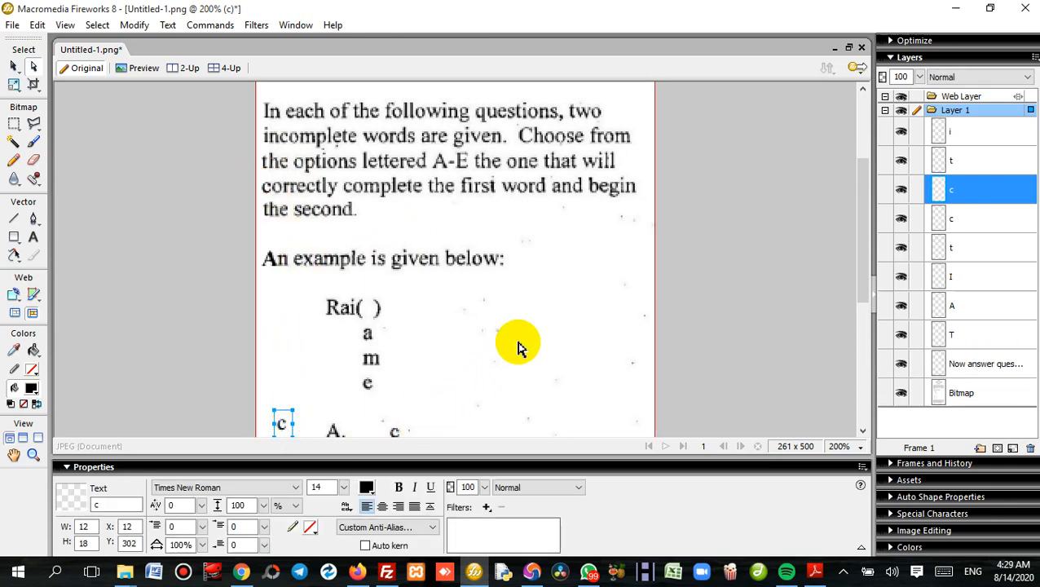
scroll(518, 346, down, 5)
scroll(518, 346, down, 3)
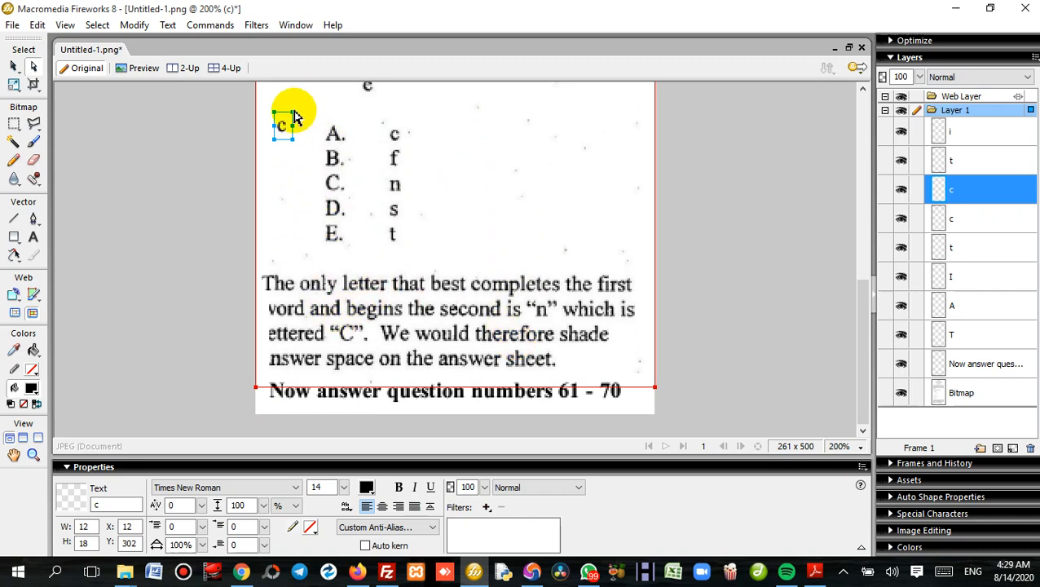
drag(285, 123, 280, 230)
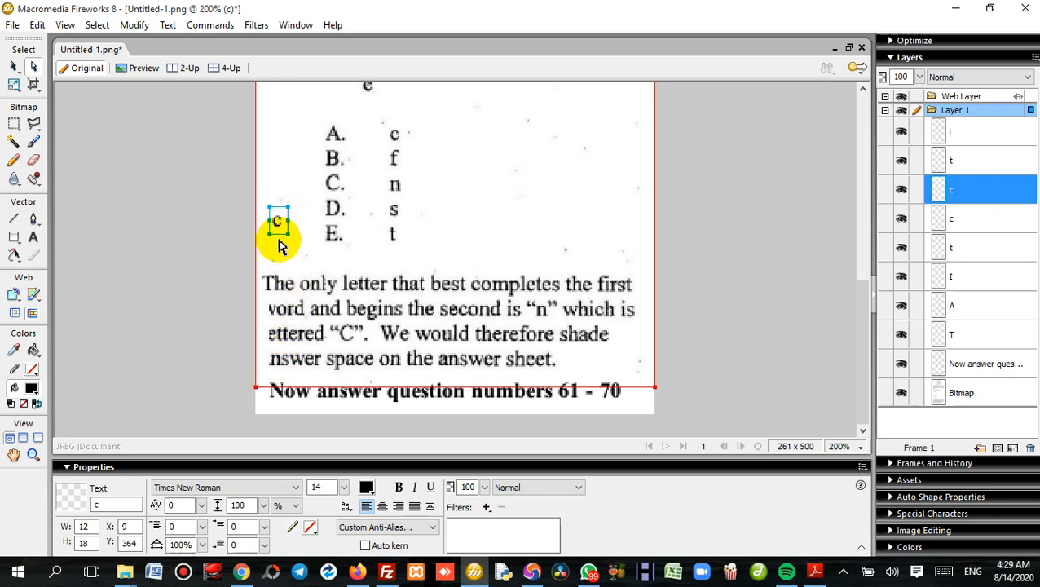
Step: Paste two more copies of the "c" and spread them apart, one beside option B and one just below option E
key(ctrl+v)
key(ctrl+v)
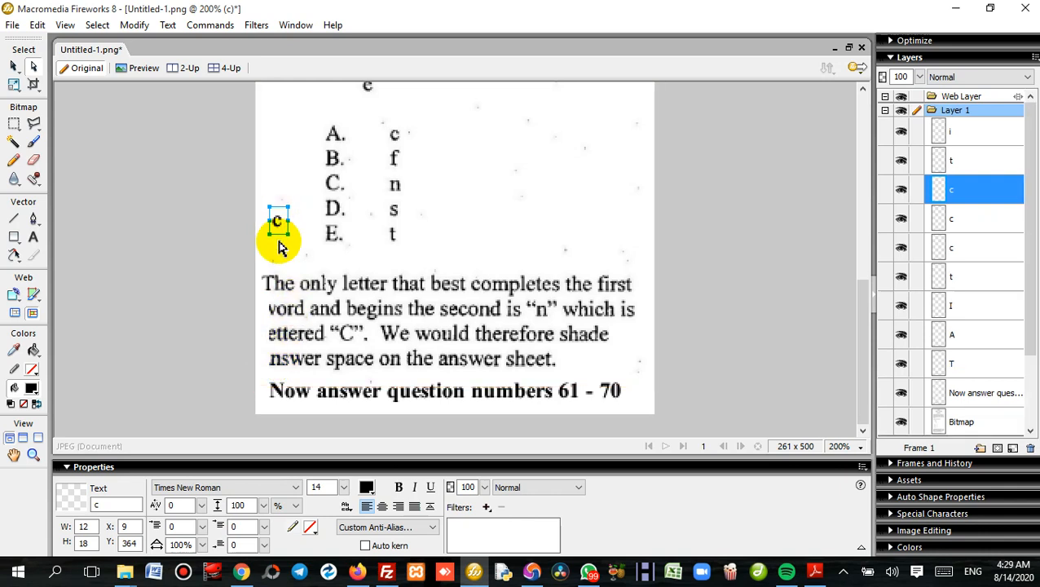
drag(285, 224, 291, 174)
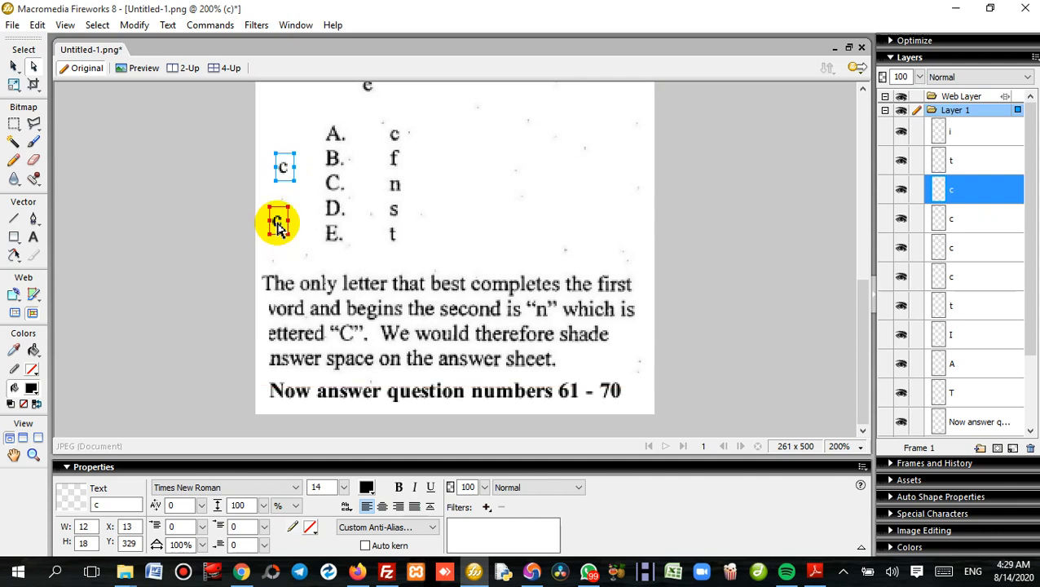
drag(279, 222, 302, 249)
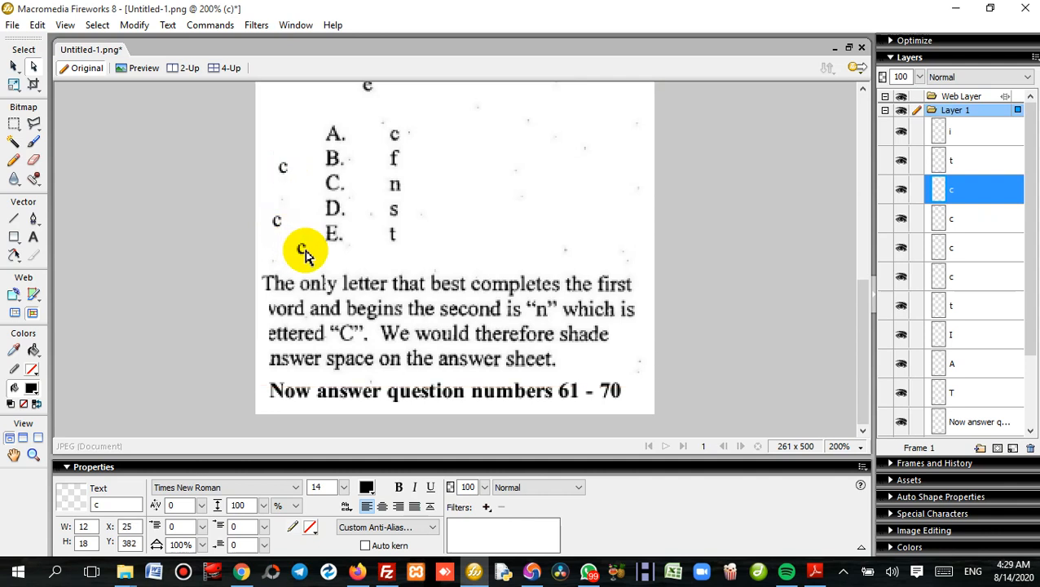
Step: Replace the text of the three copied letters, from upper to lower, with "w", "l" and "a"
click(291, 179)
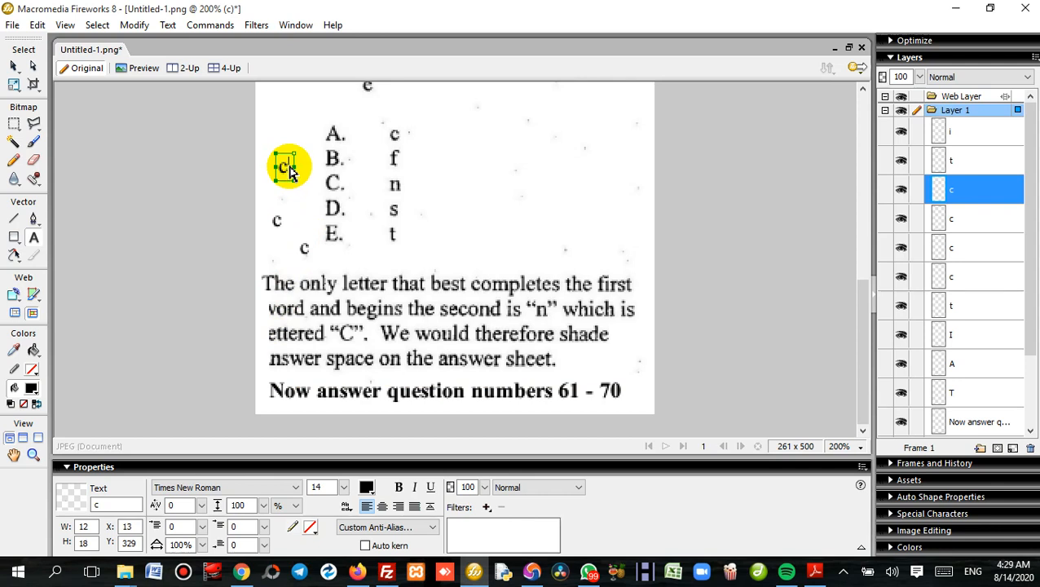
click(293, 173)
drag(288, 160, 281, 160)
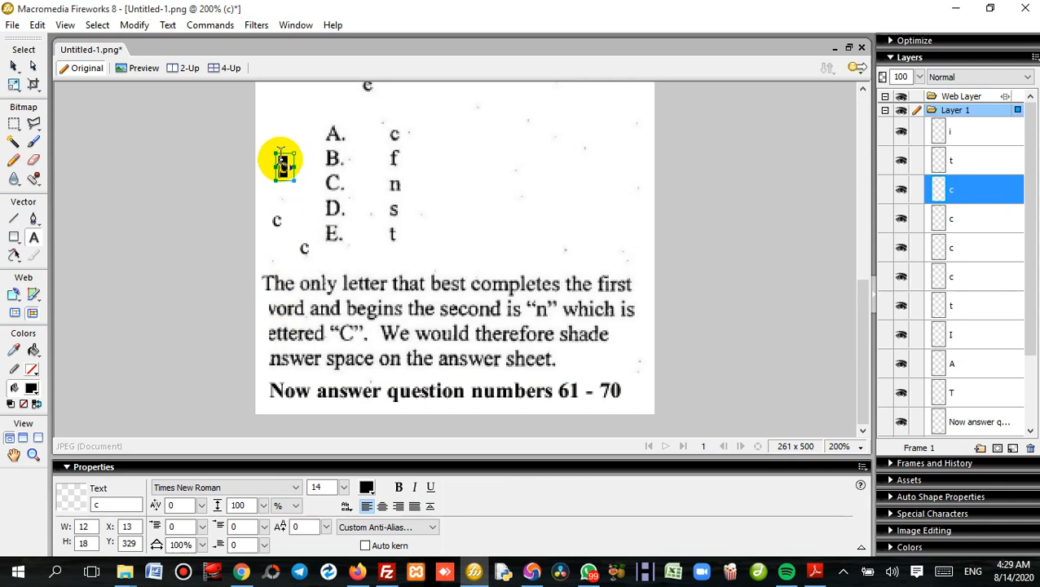
text(w)
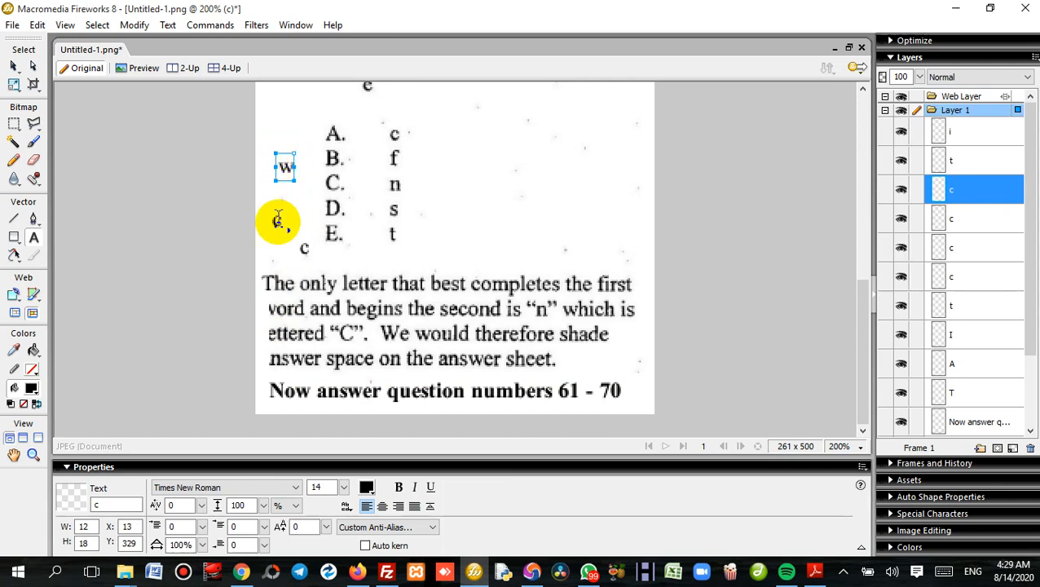
double_click(277, 220)
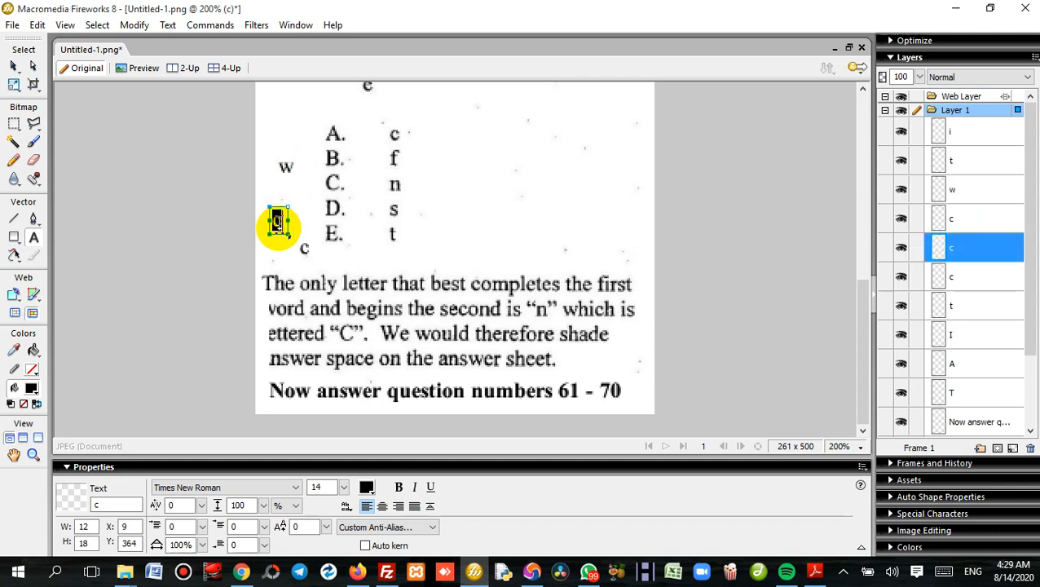
text(l)
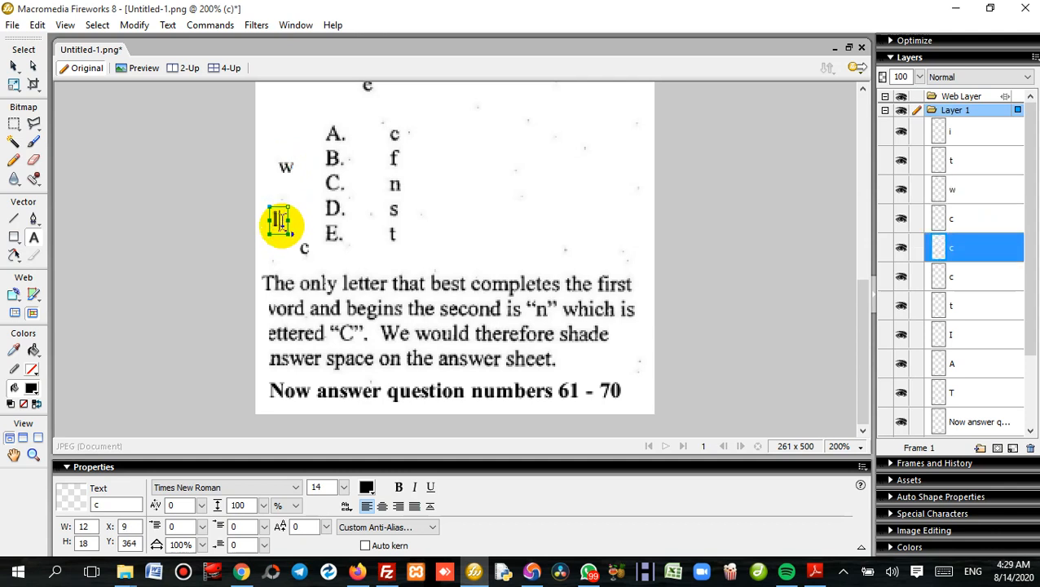
double_click(306, 251)
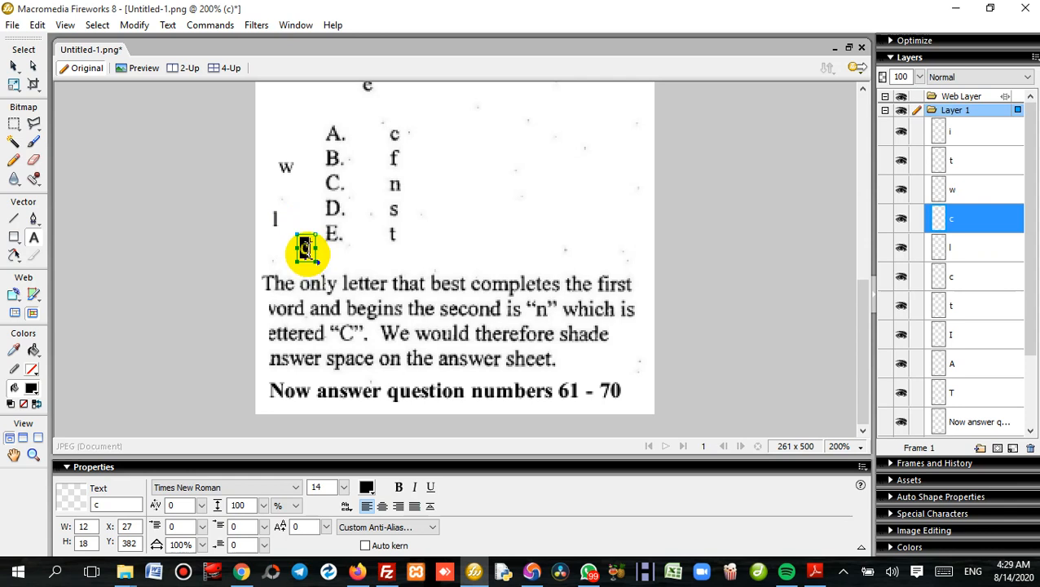
text(a)
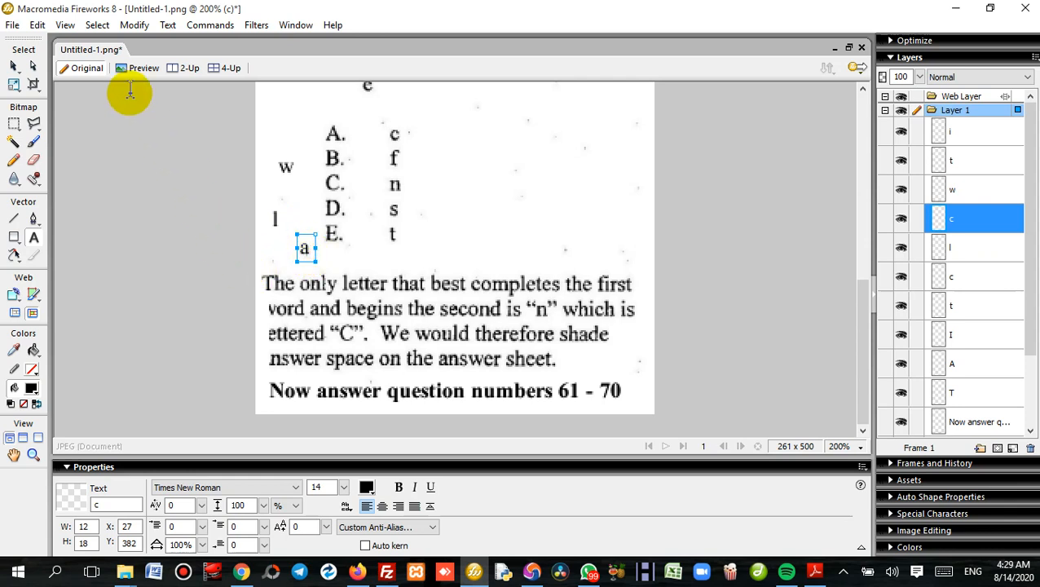
Step: Place the "w" at the start of the closing paragraph's second line, at X 2, Y 421, to complete "word"
click(35, 67)
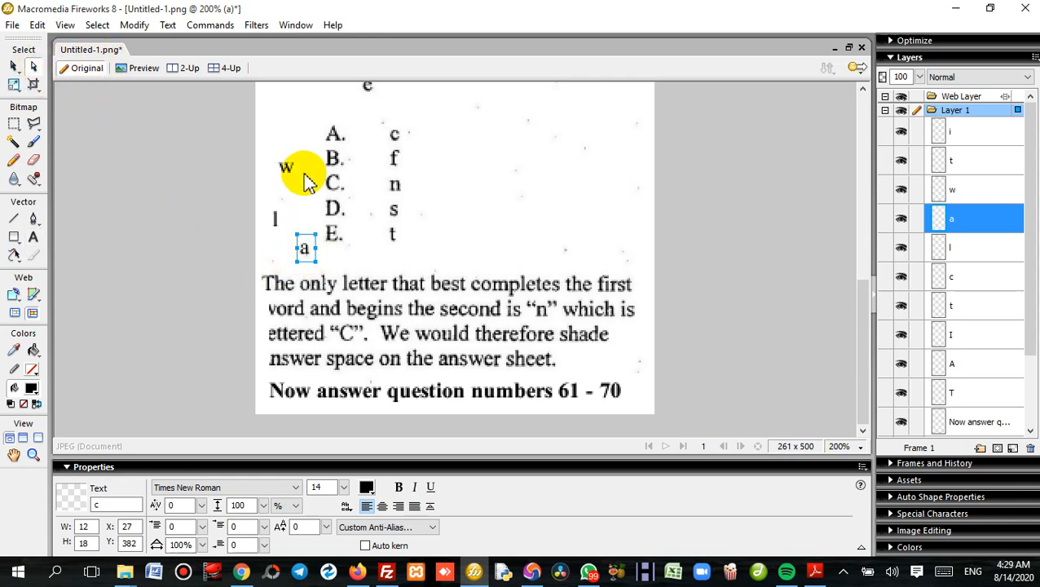
drag(283, 162, 270, 302)
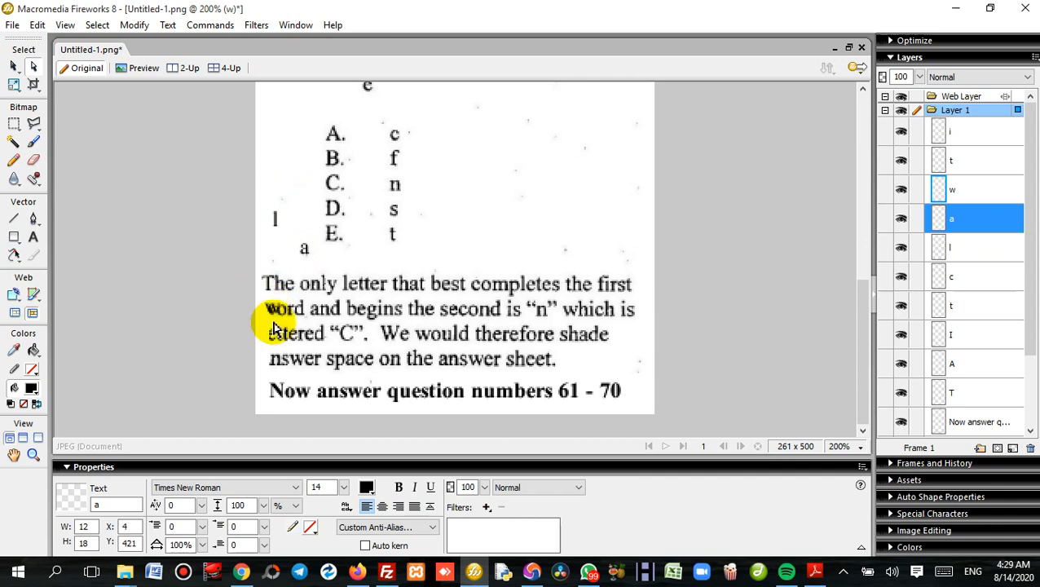
click(274, 316)
key(Left)
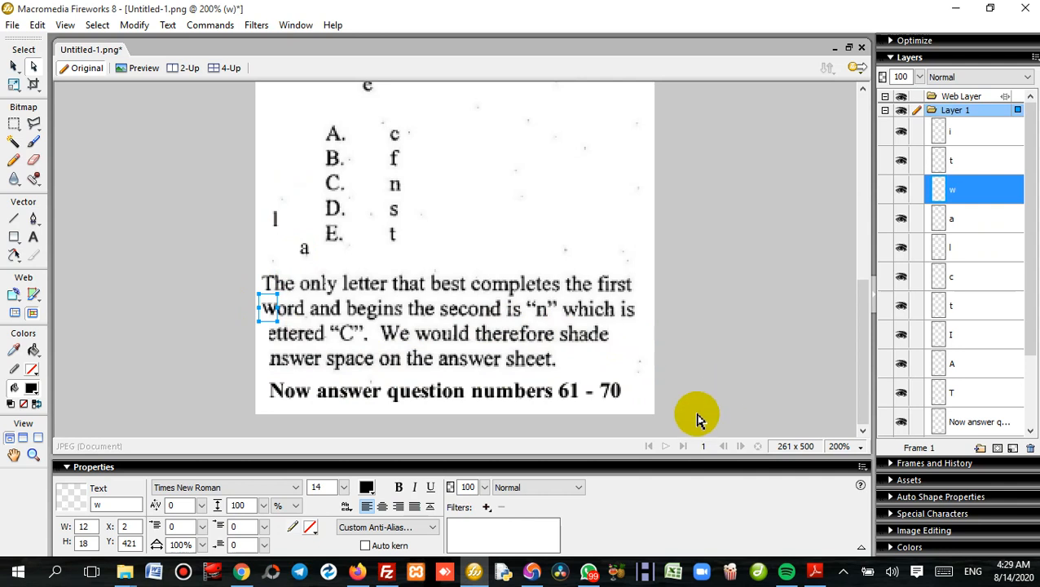
drag(546, 261, 543, 252)
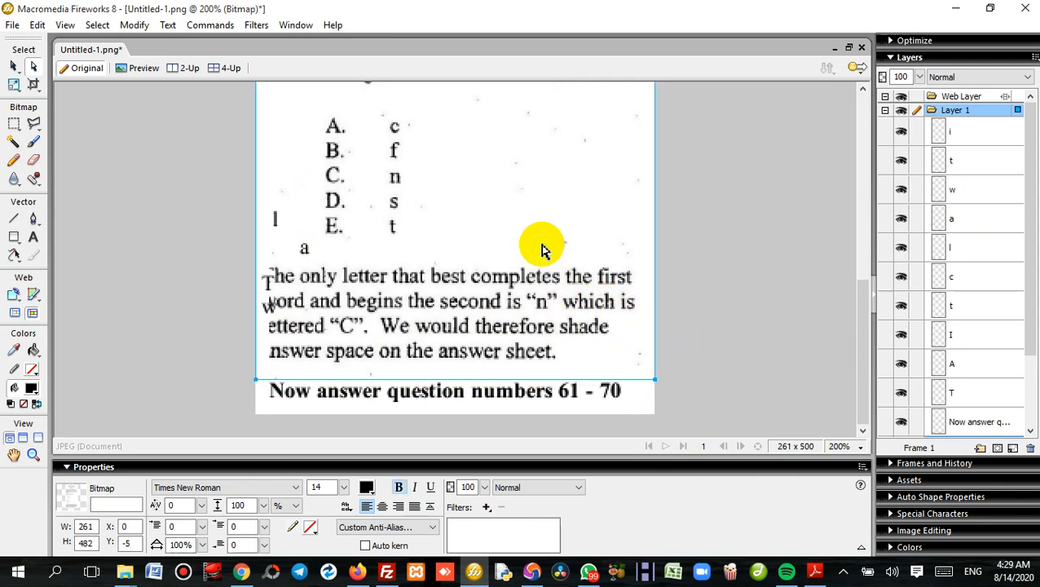
key(ctrl+z)
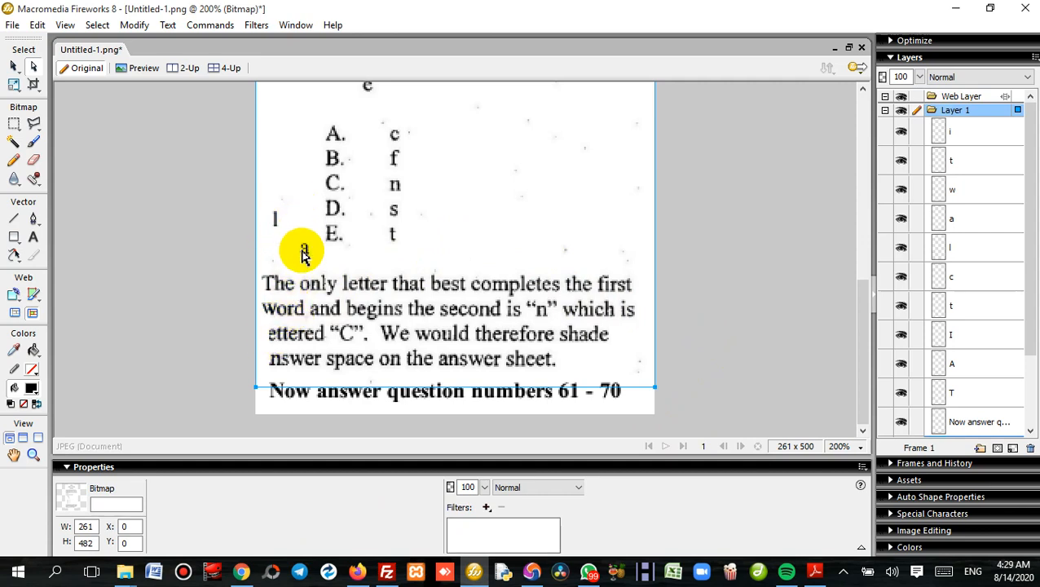
Step: Place the "l" at X 2, Y 439 to complete "lettered" and the "a" at X 1, Y 455 to complete "answer"
click(277, 222)
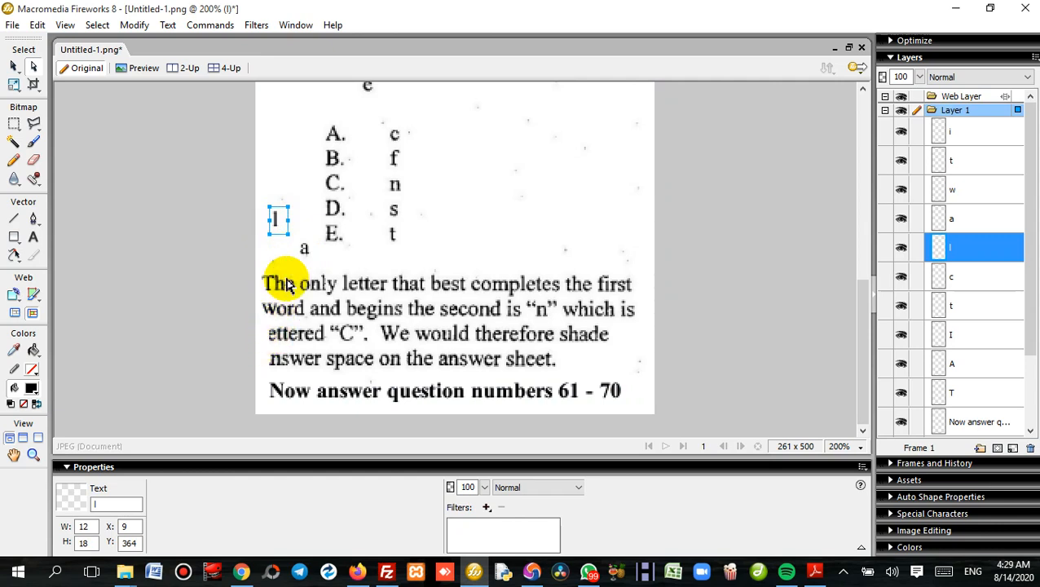
drag(274, 228, 269, 340)
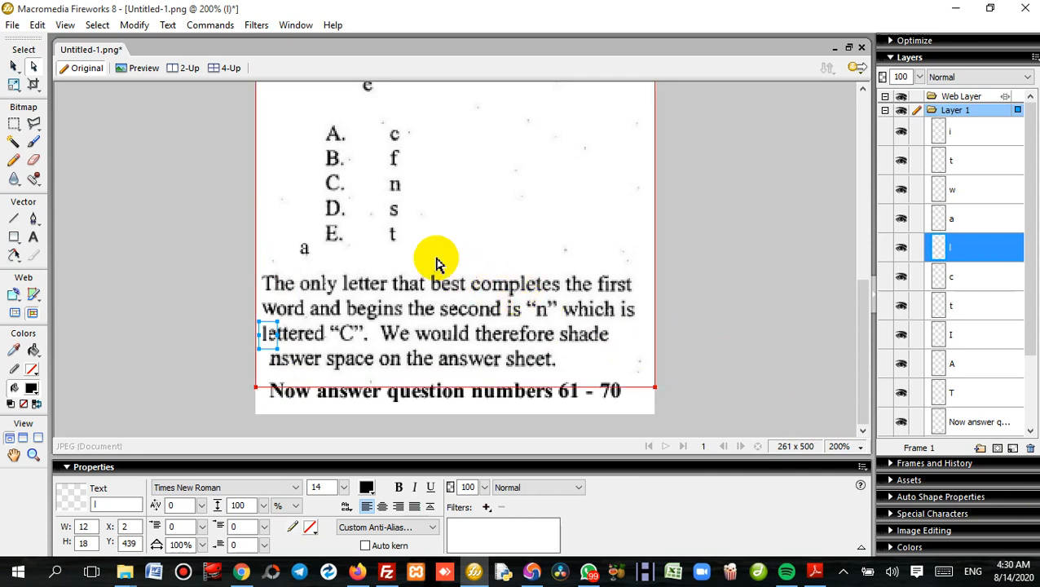
click(310, 253)
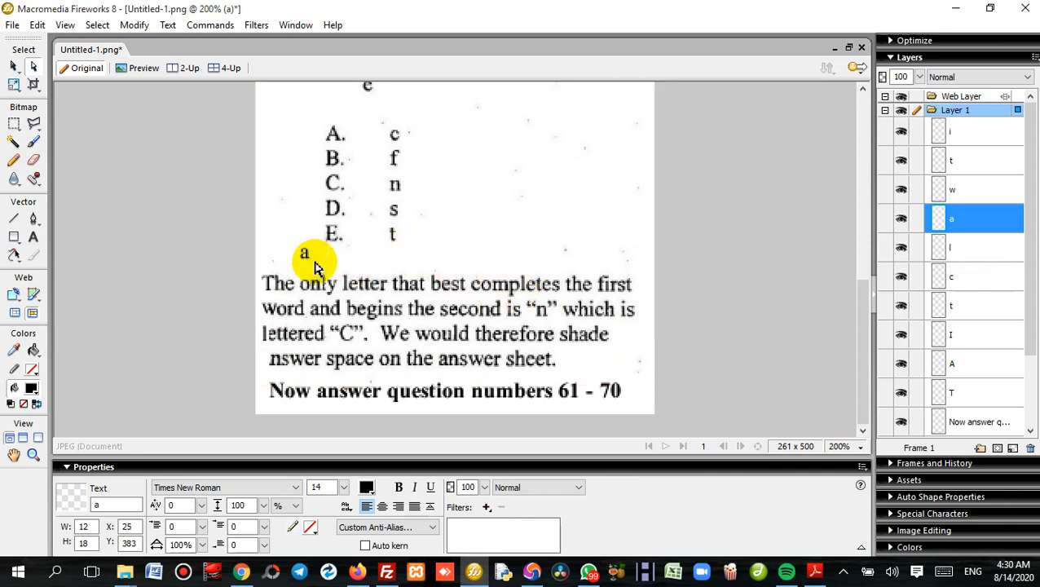
drag(315, 267, 293, 362)
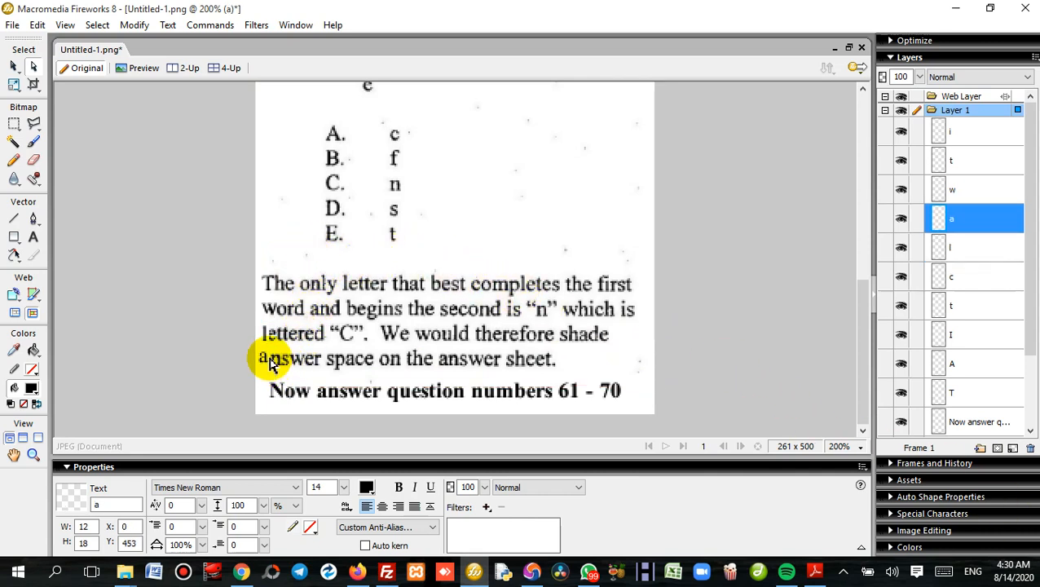
drag(272, 367, 275, 368)
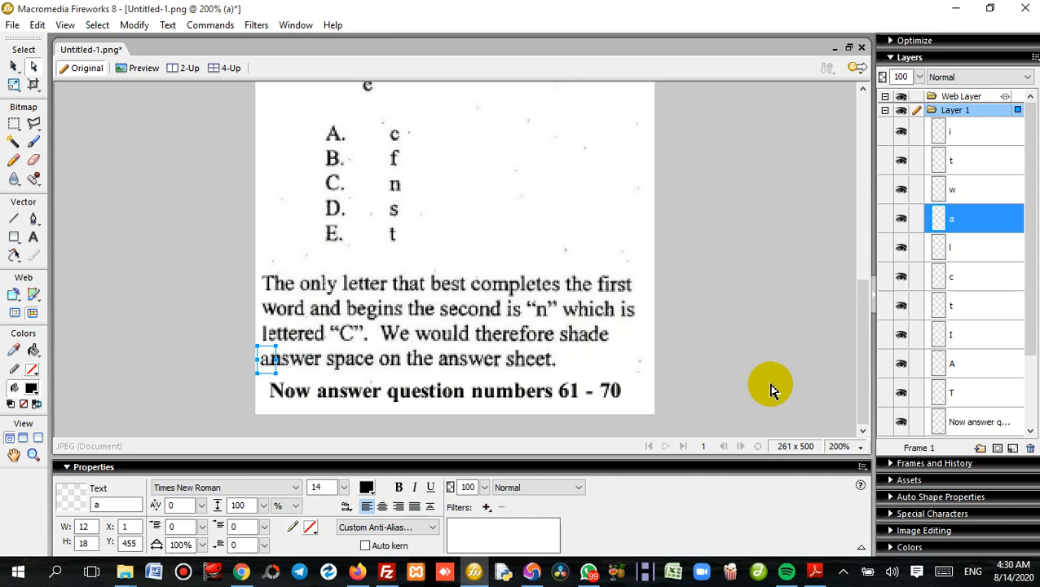
click(213, 308)
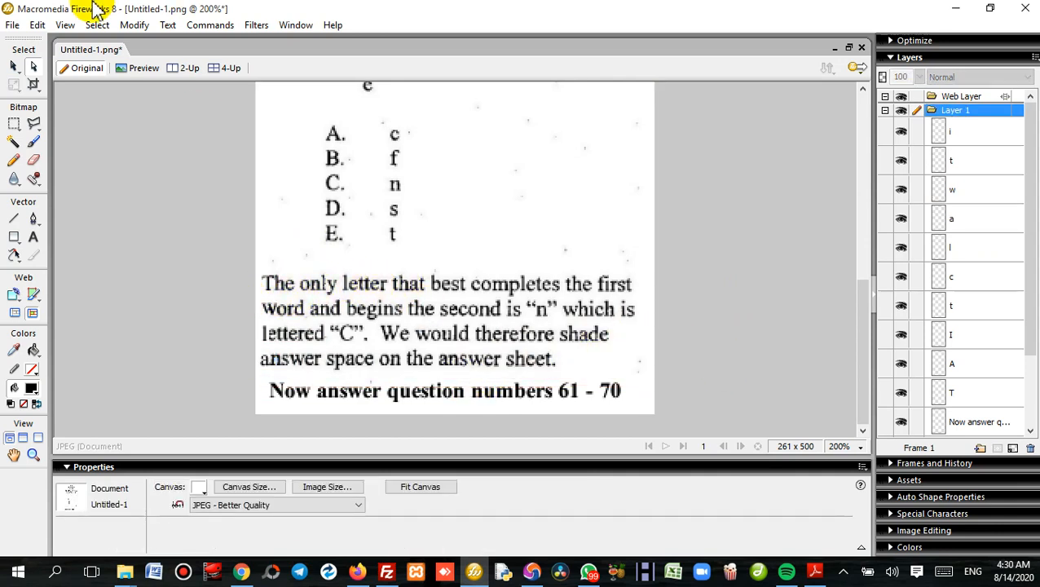
Step: Start saving the repaired image under the file name "instruction 61-70"
click(12, 26)
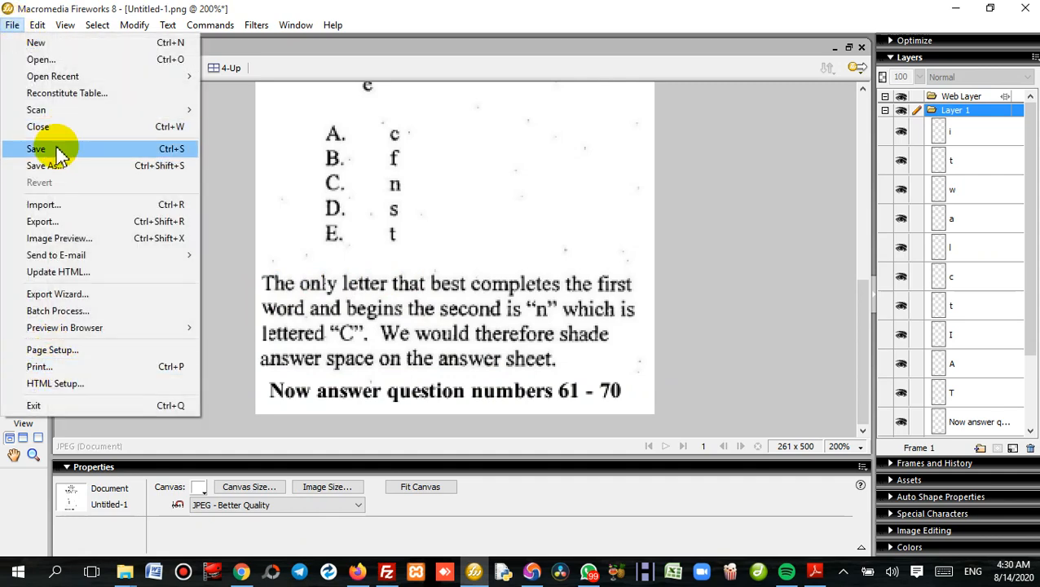
click(36, 149)
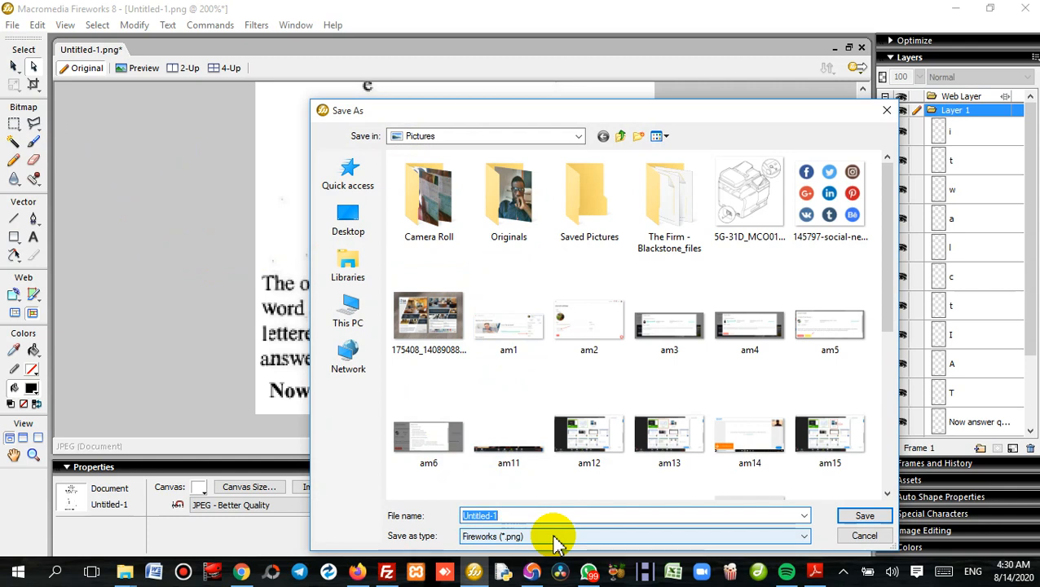
text(instruction 61-70)
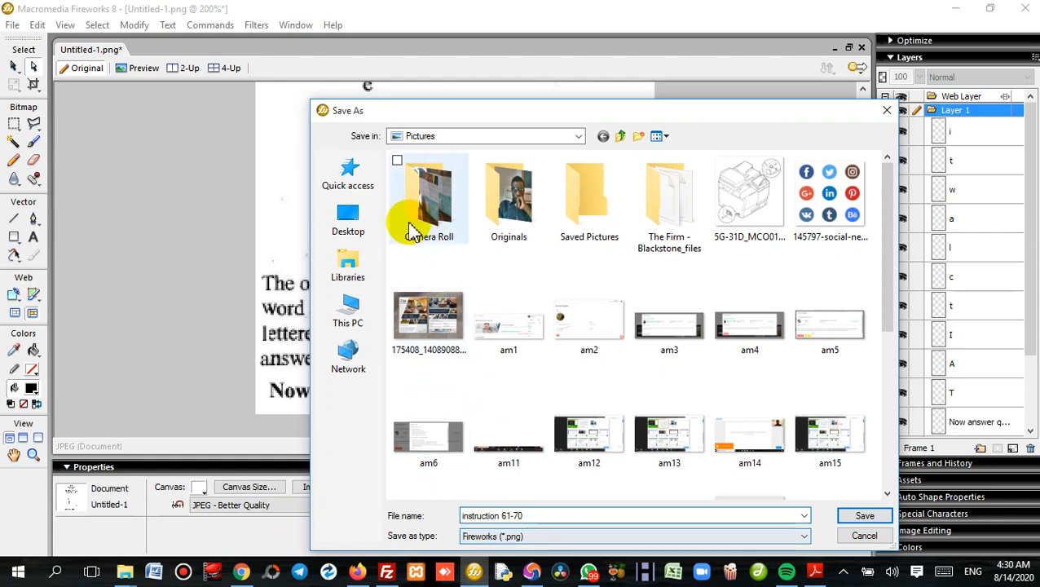
Step: Save the file in the Desktop folder path websites, CTY Portal, NCEE, Questions, 2011, P2
click(356, 233)
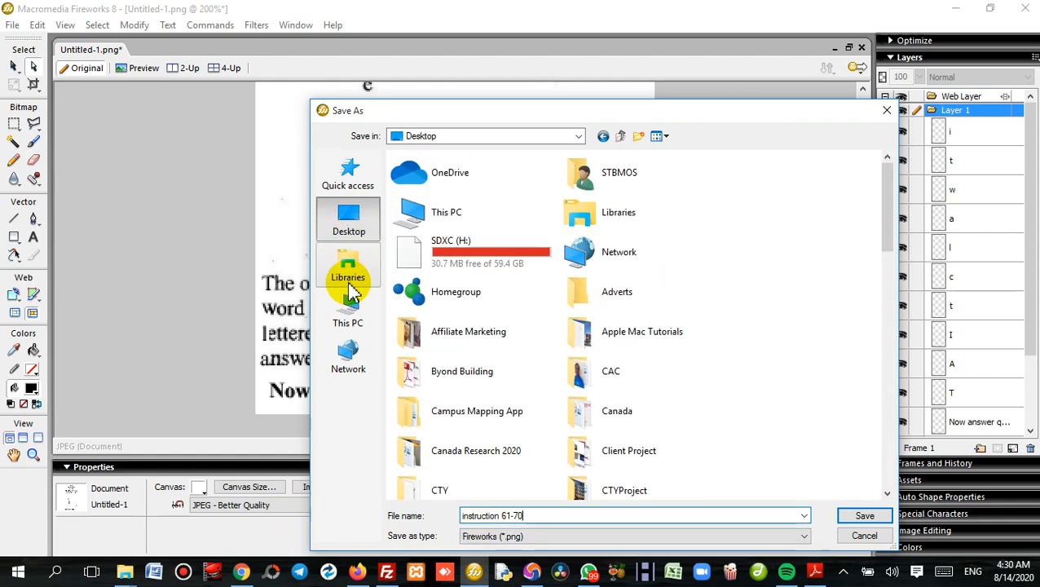
click(432, 421)
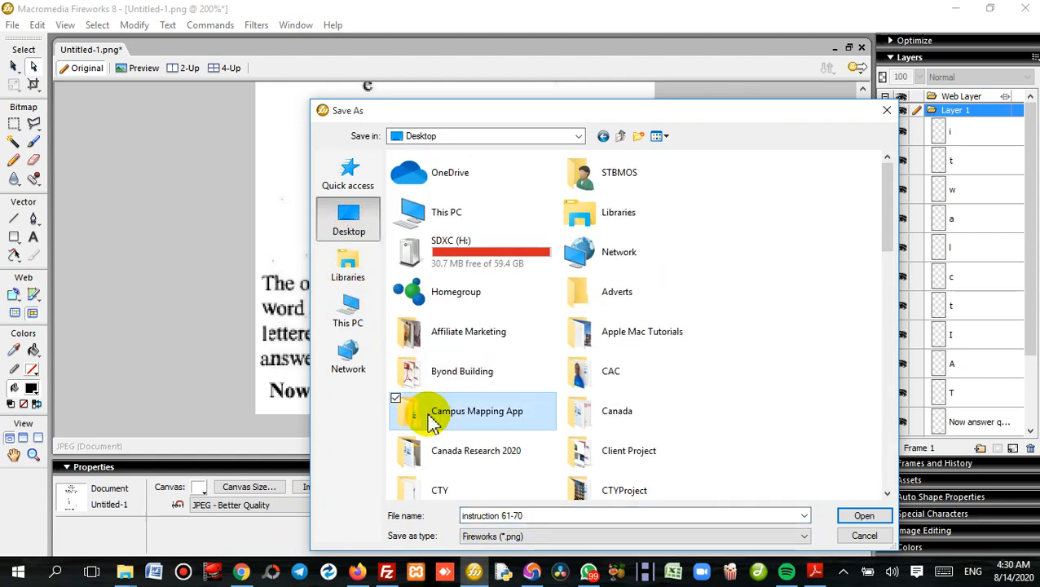
key(w)
key(Return)
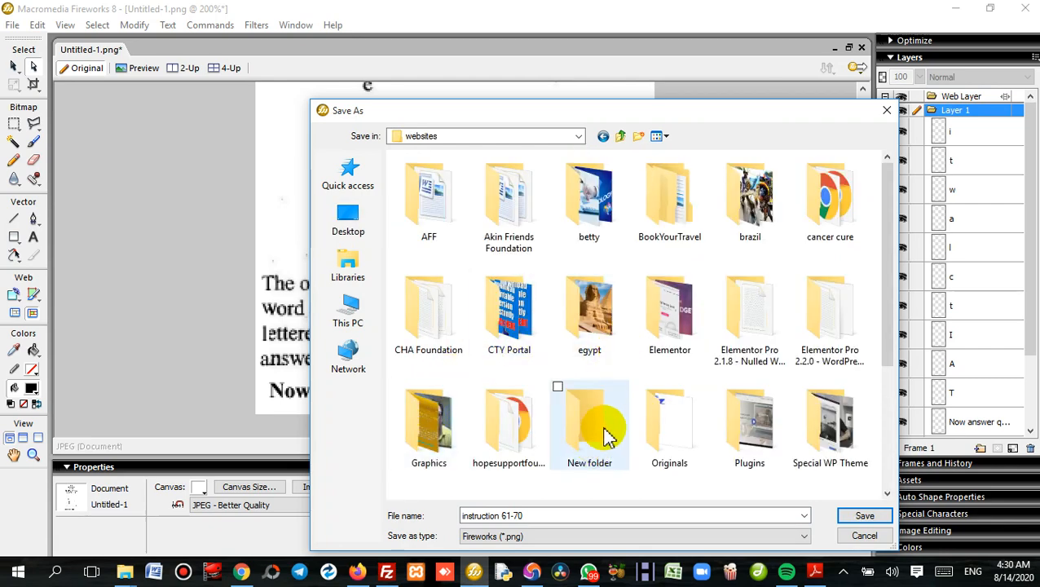
double_click(523, 304)
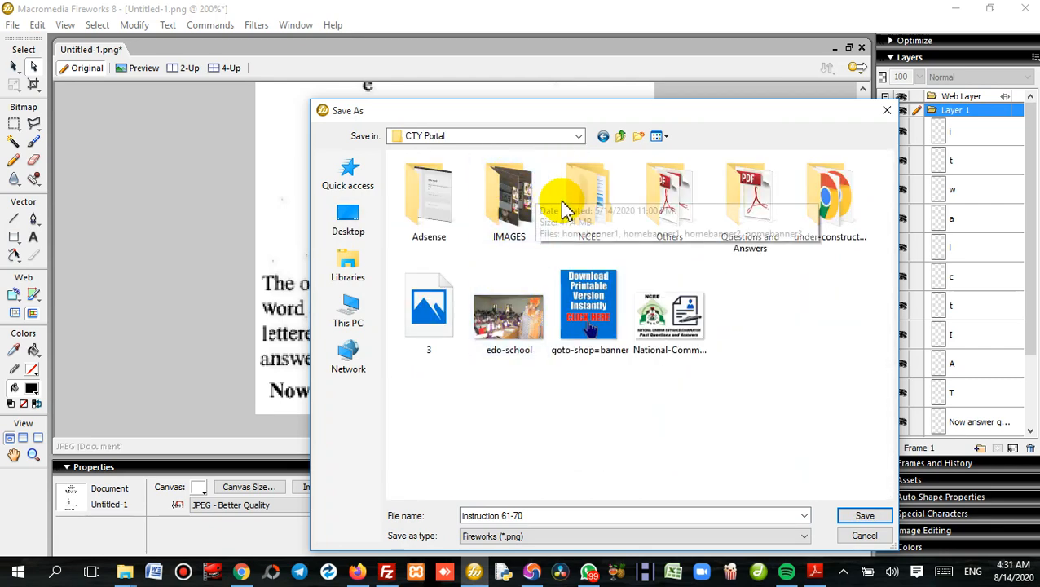
double_click(598, 210)
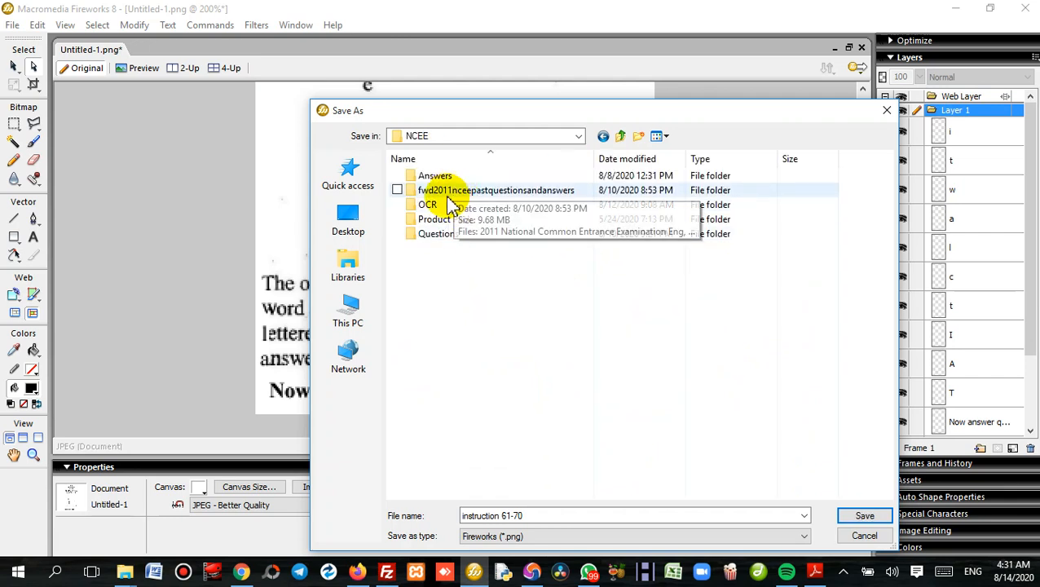
double_click(438, 236)
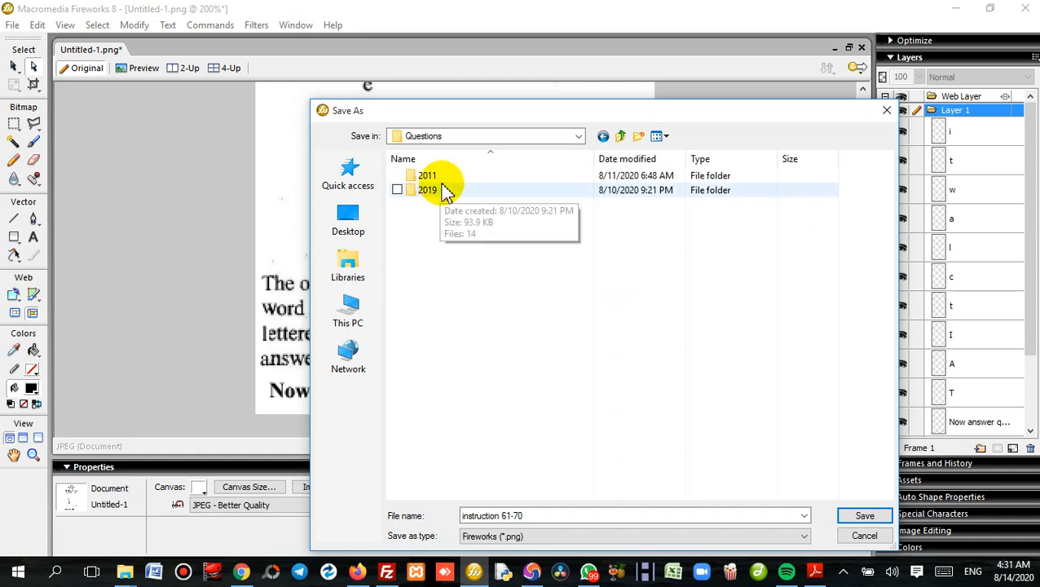
double_click(440, 176)
double_click(432, 191)
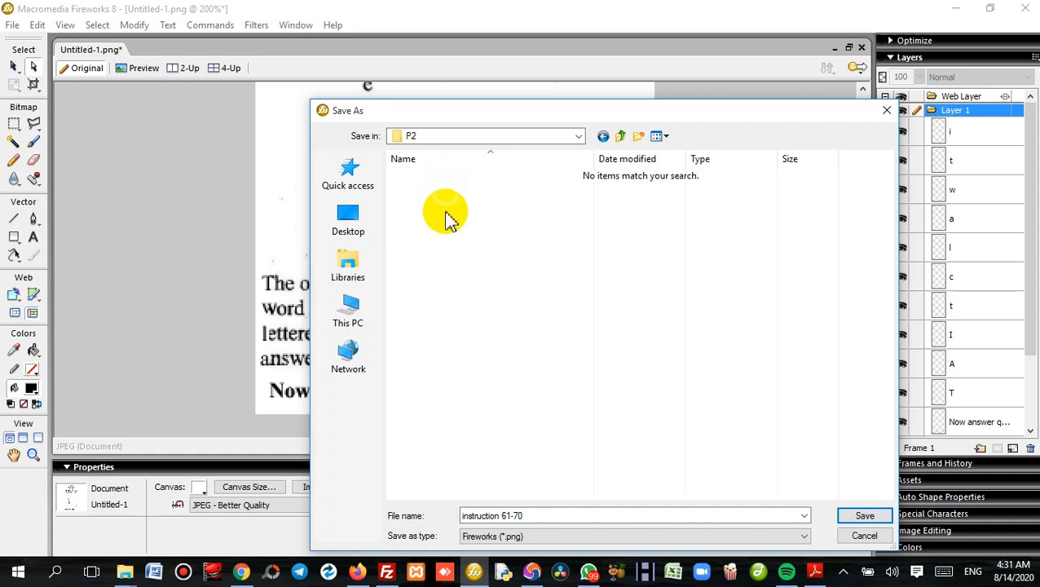
click(867, 516)
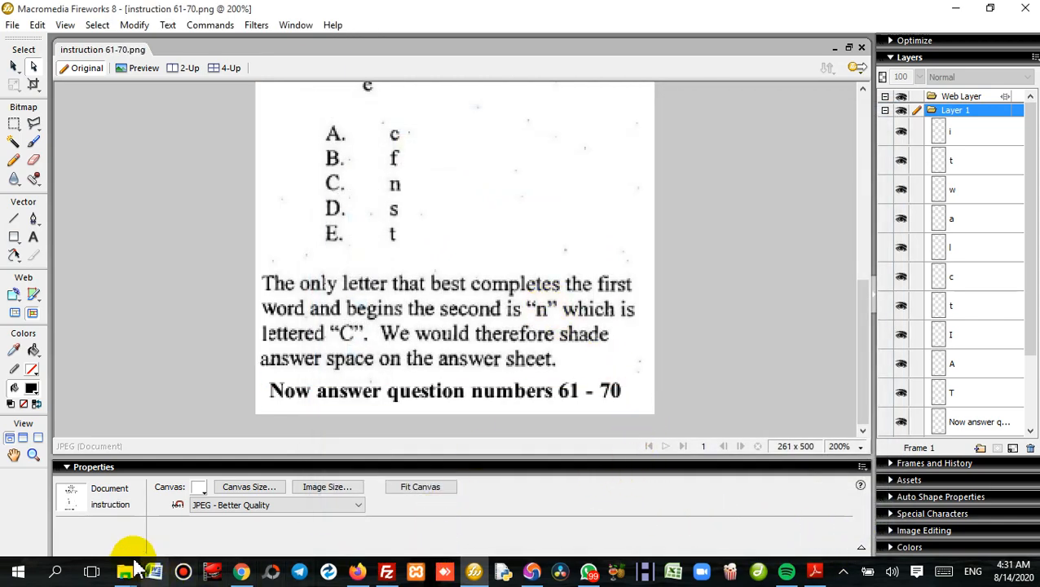
Step: Switch to the HD Quiz page in Chrome and go back from the AUTOMOBILE question to the quiz's question list
click(242, 572)
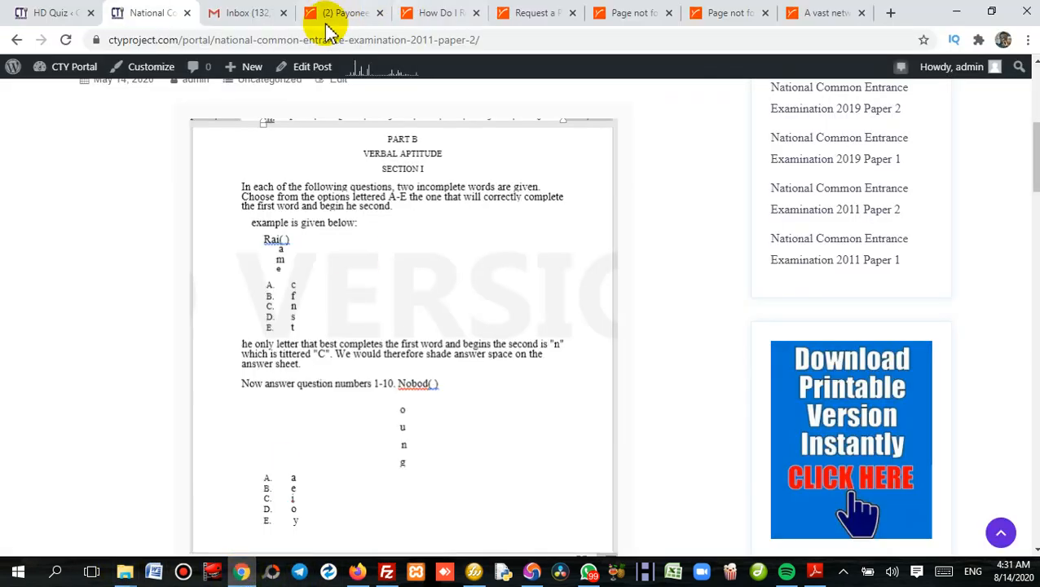
click(51, 20)
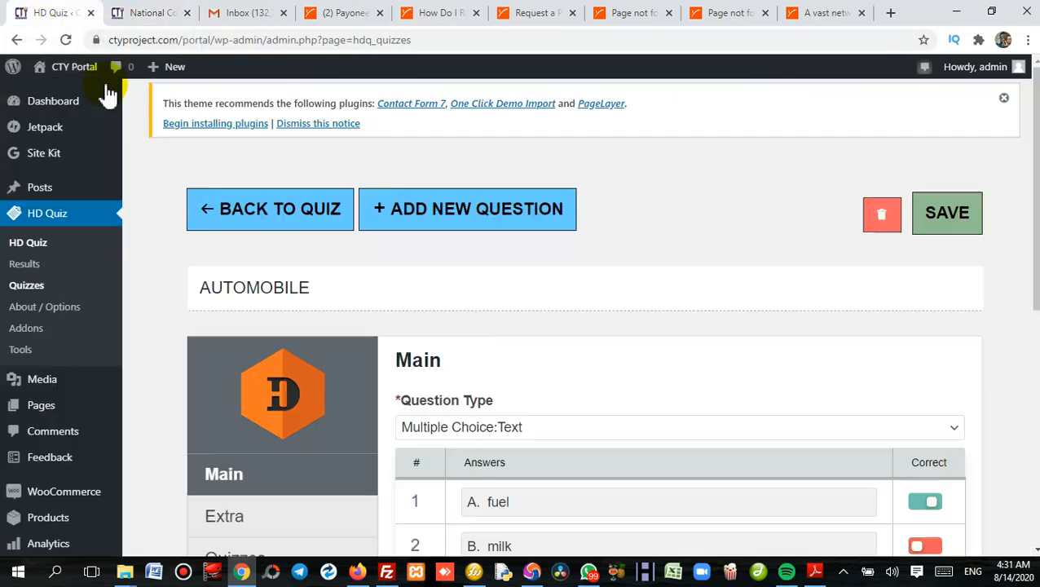
scroll(481, 413, down, 3)
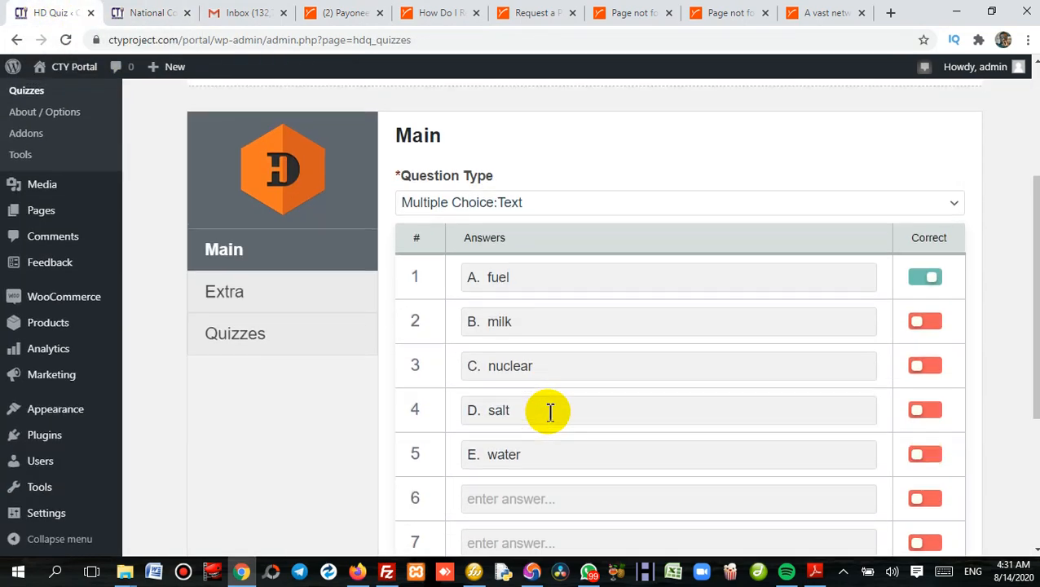
scroll(550, 413, up, 2)
scroll(551, 414, down, 5)
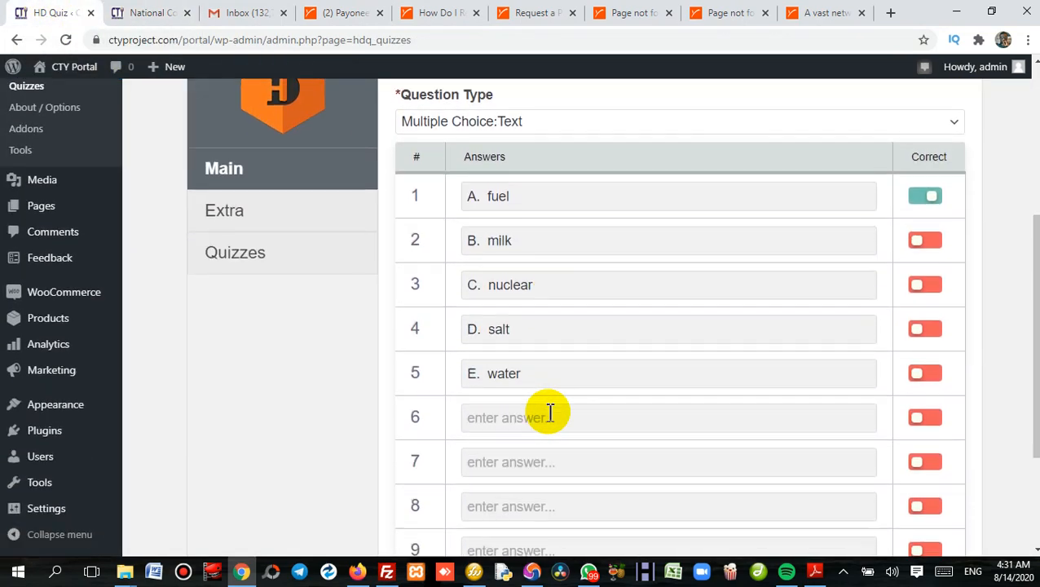
scroll(550, 413, up, 6)
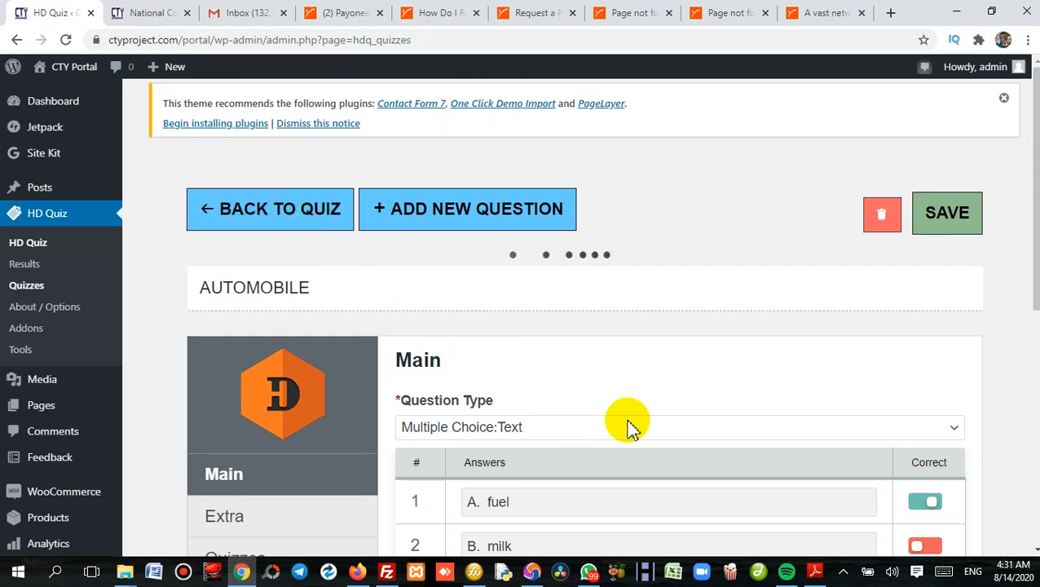
Step: Open question 61 from the quiz's question list for editing
scroll(632, 424, down, 10)
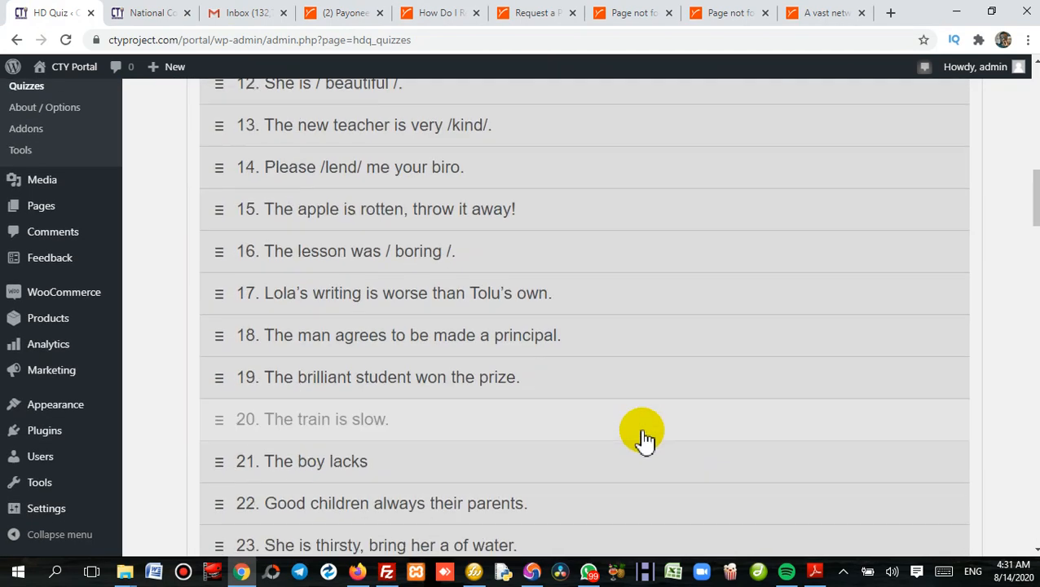
scroll(645, 440, down, 20)
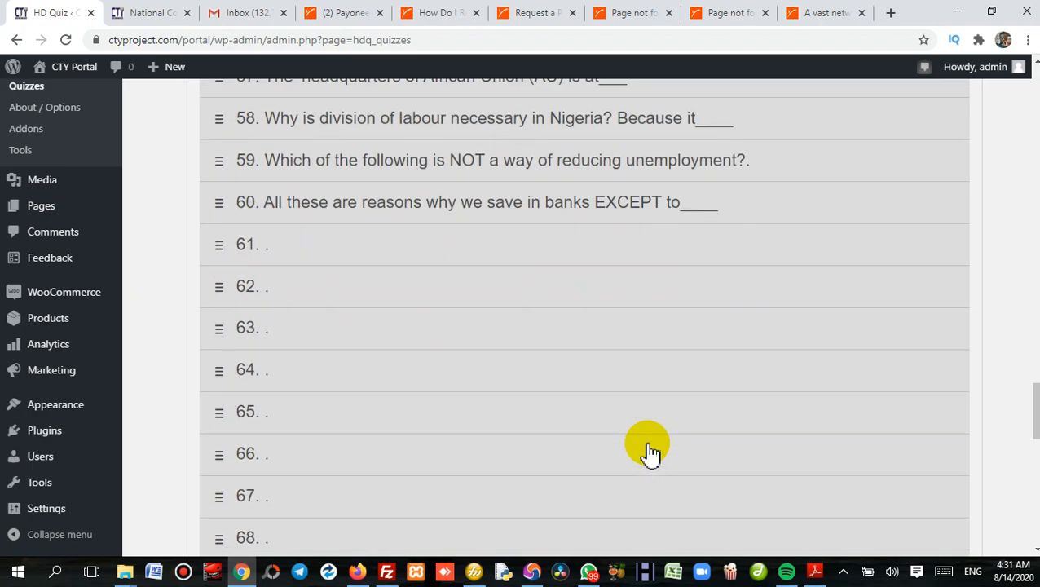
scroll(650, 451, down, 3)
scroll(650, 450, up, 3)
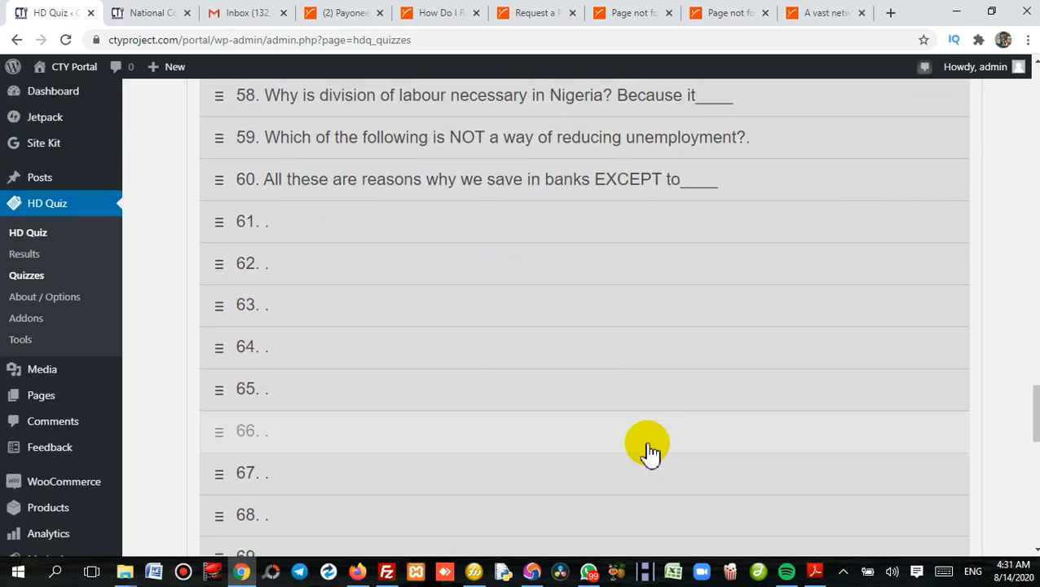
scroll(648, 449, down, 3)
scroll(645, 447, up, 3)
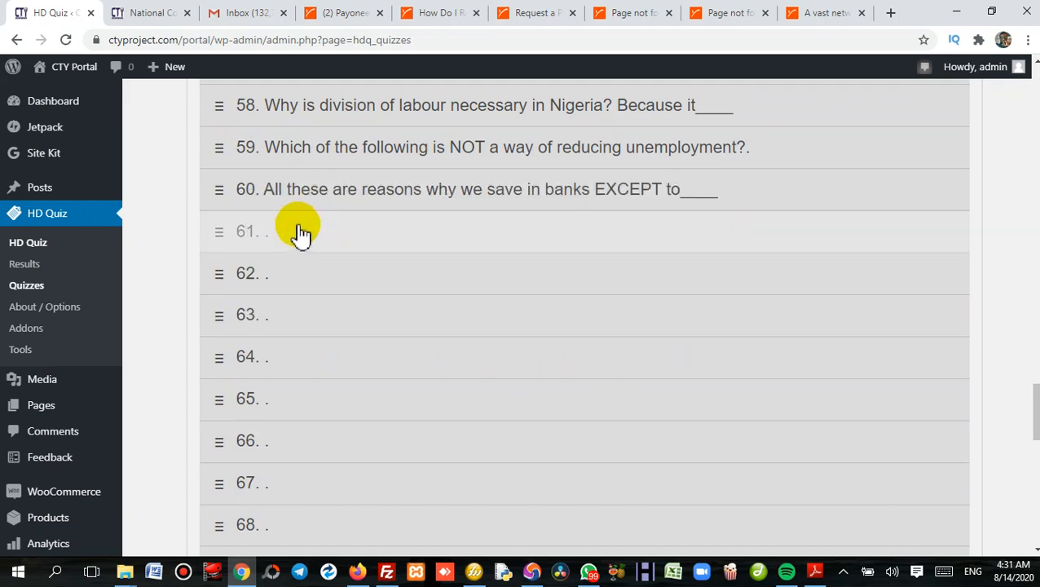
click(300, 238)
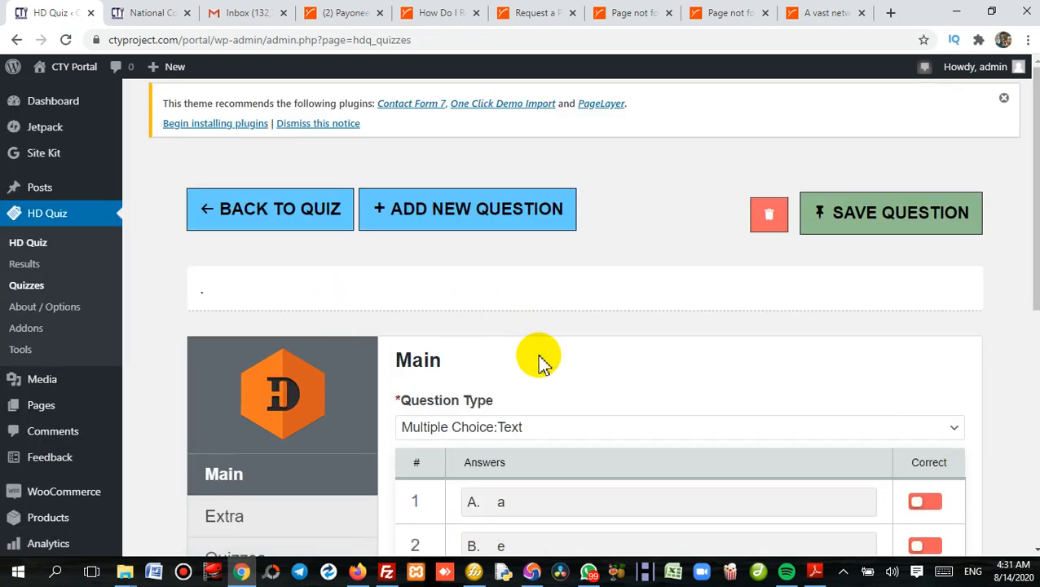
Step: Remove the option letters A to E from question 61's five answers, leaving only "a", "e", "i", "o" and "y"
scroll(542, 363, down, 6)
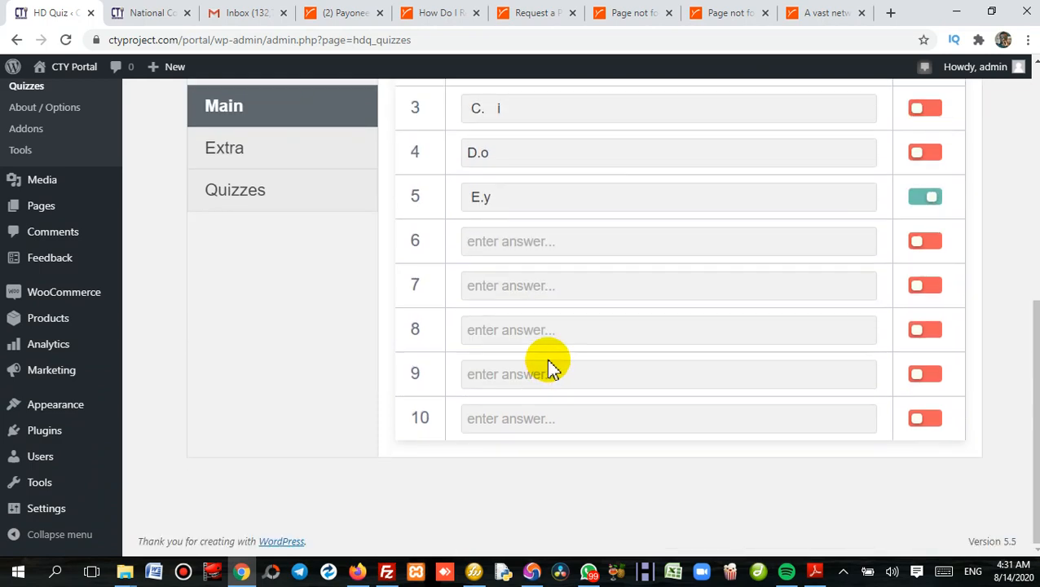
scroll(547, 363, up, 3)
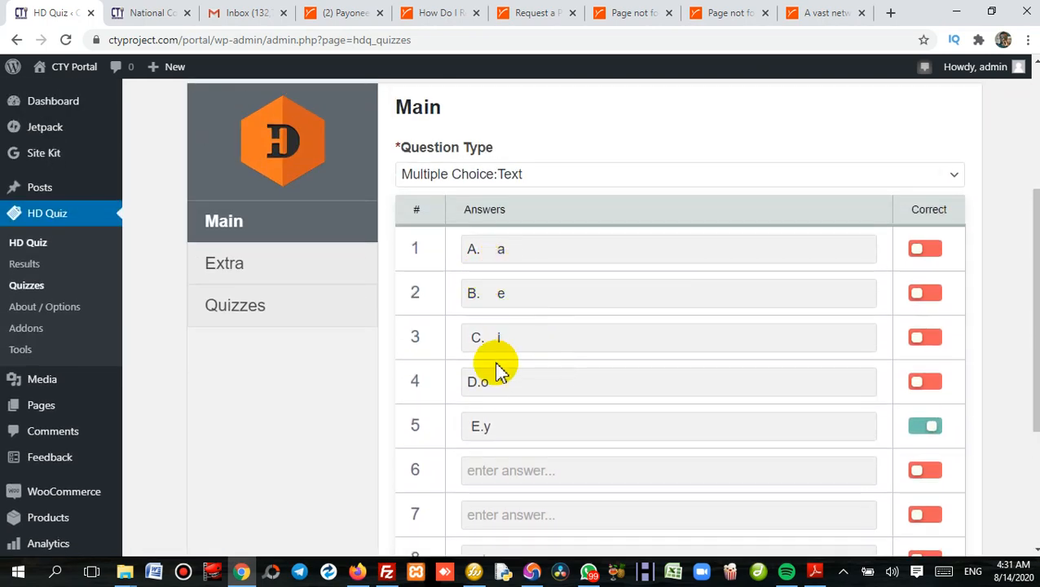
click(496, 249)
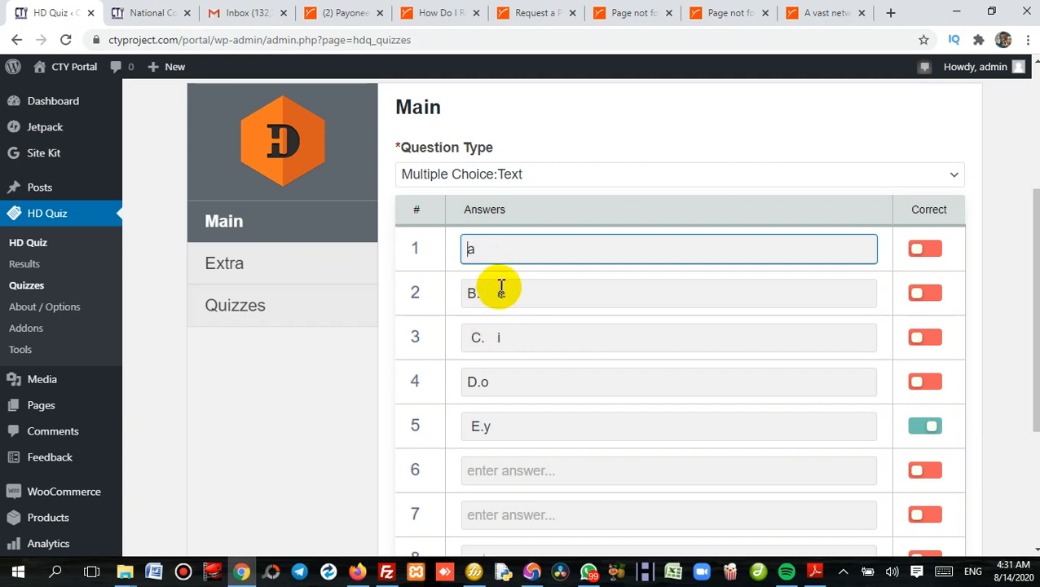
click(498, 293)
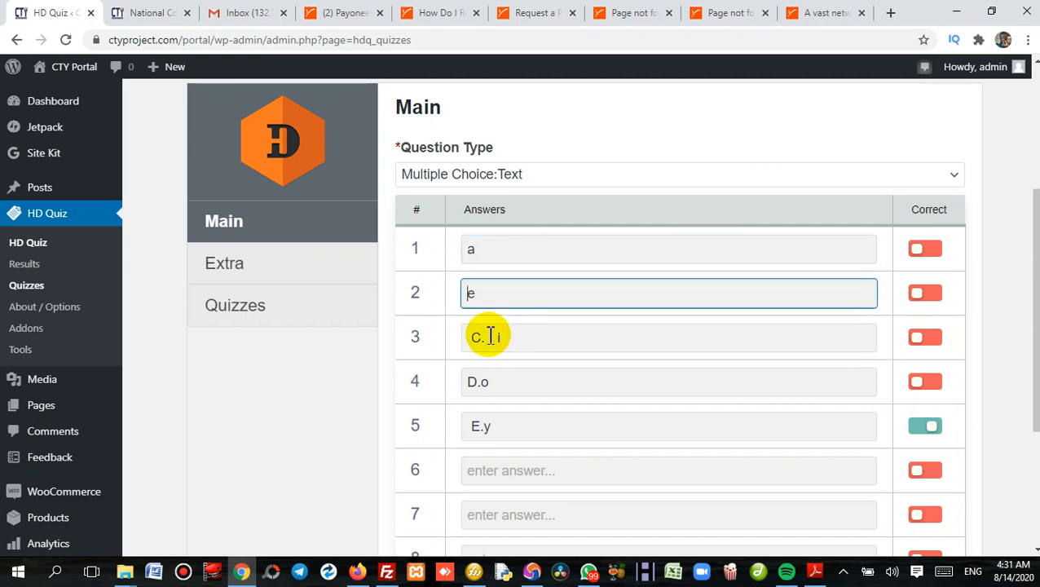
click(494, 338)
key(Delete)
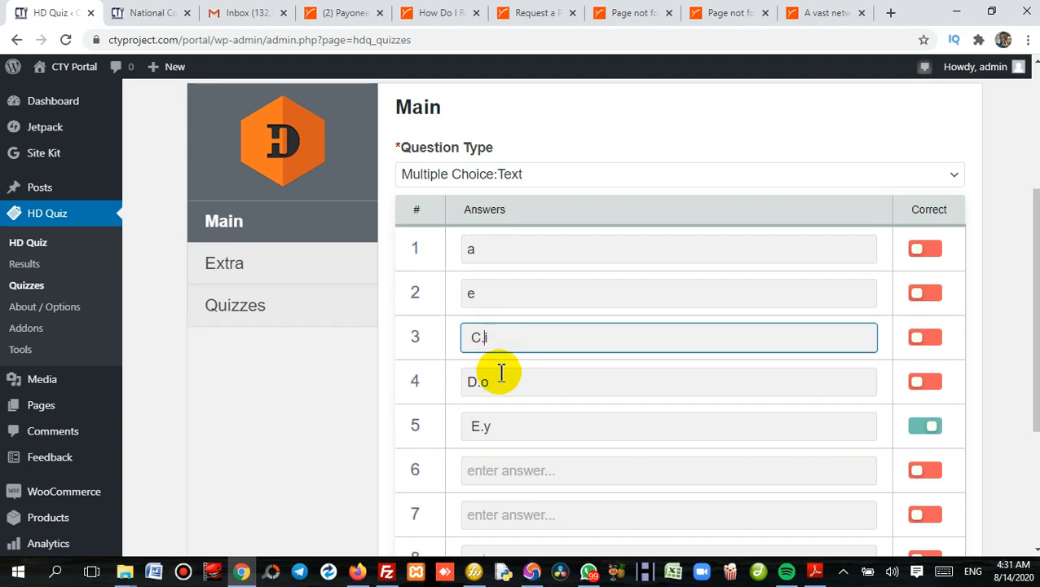
click(484, 382)
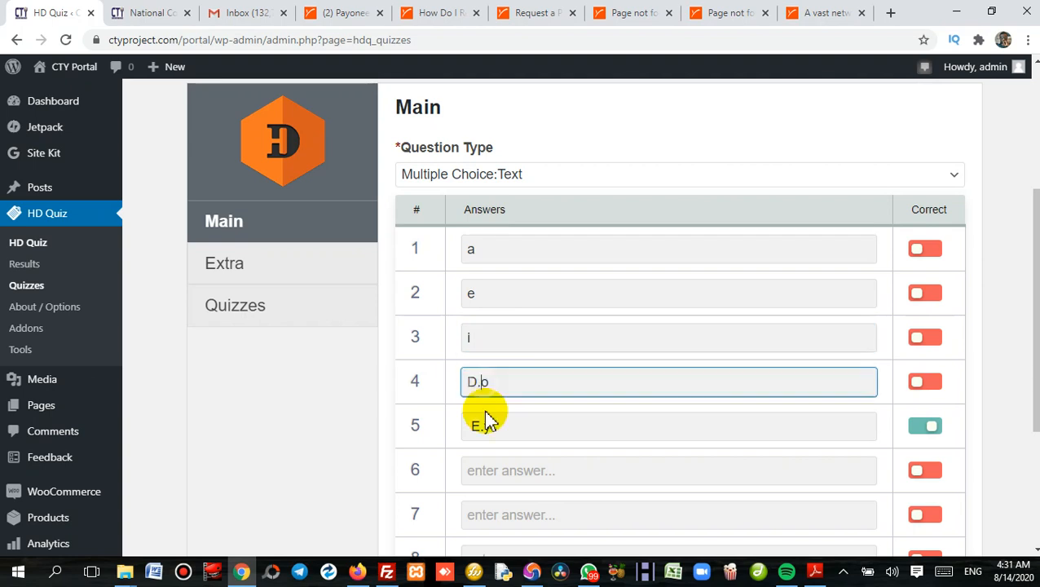
click(486, 426)
key(BackSpace)
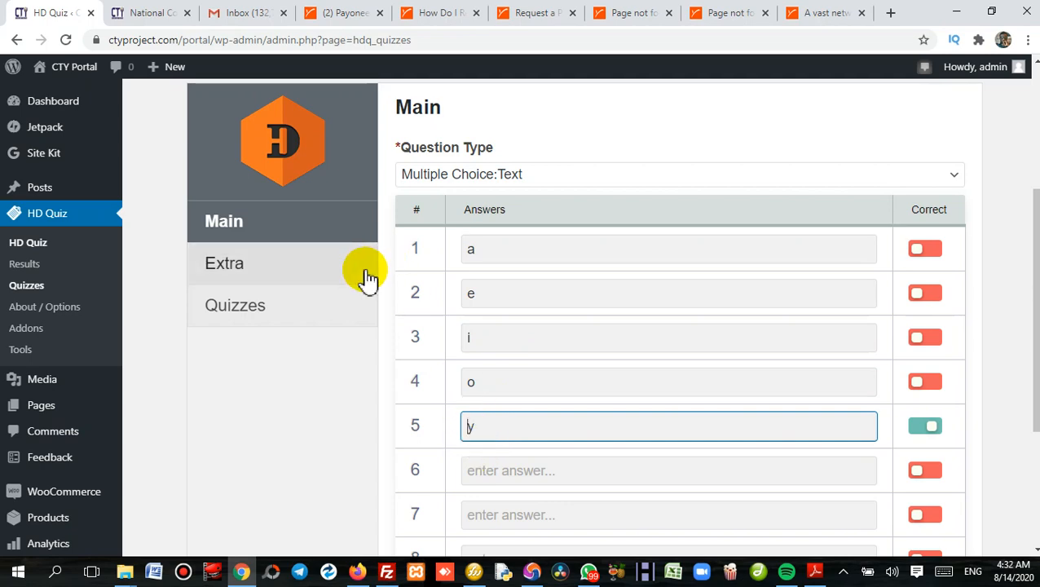
Step: Remove the current featured image from question 61's extra settings
click(259, 277)
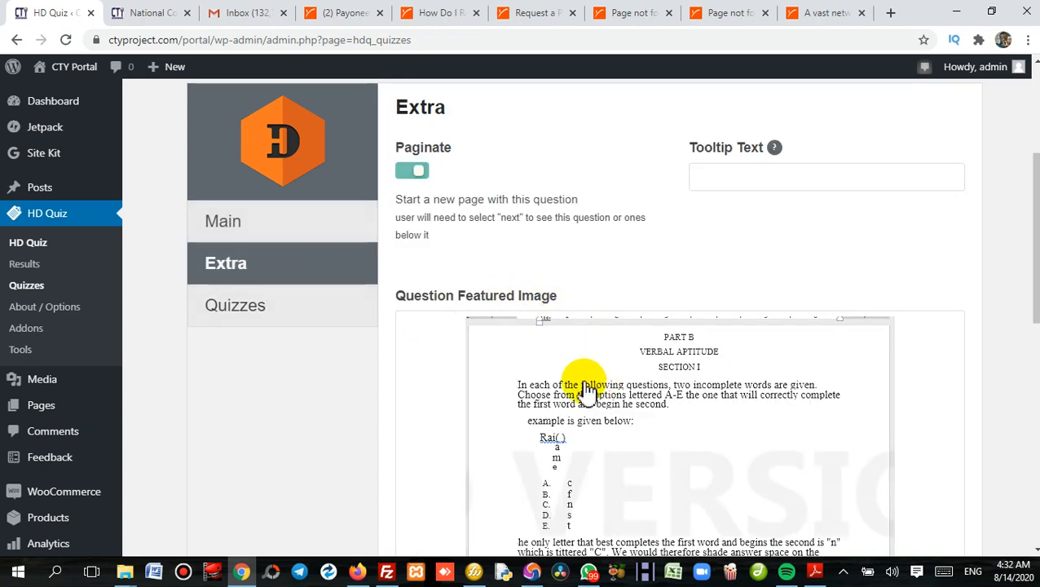
scroll(599, 381, down, 3)
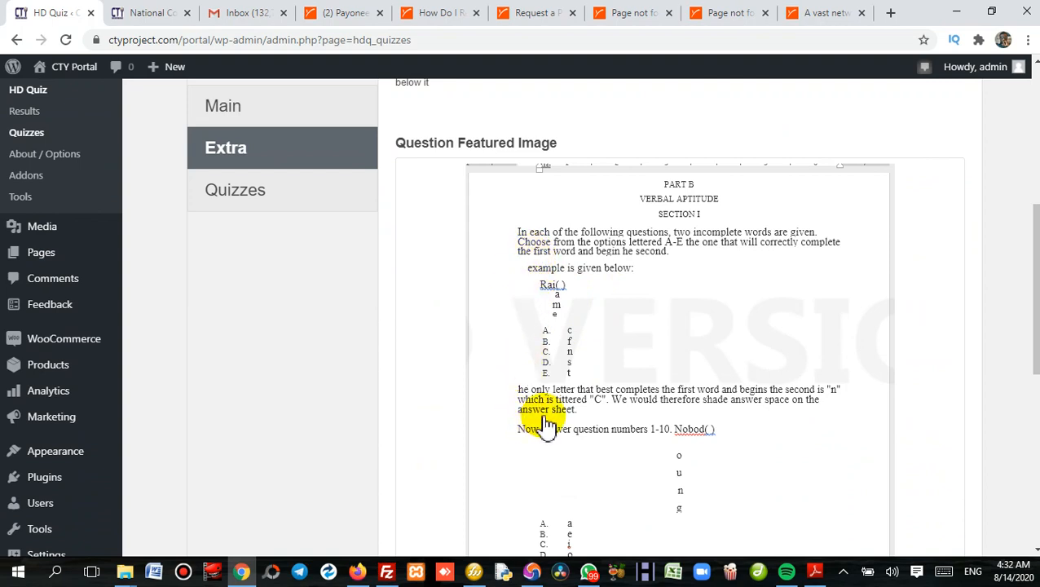
scroll(543, 424, down, 3)
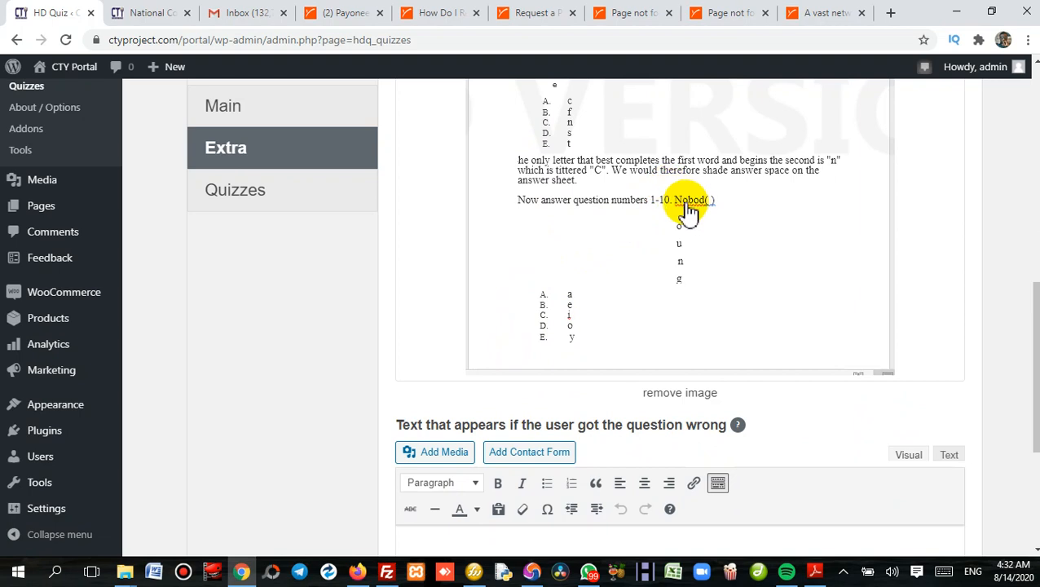
click(680, 399)
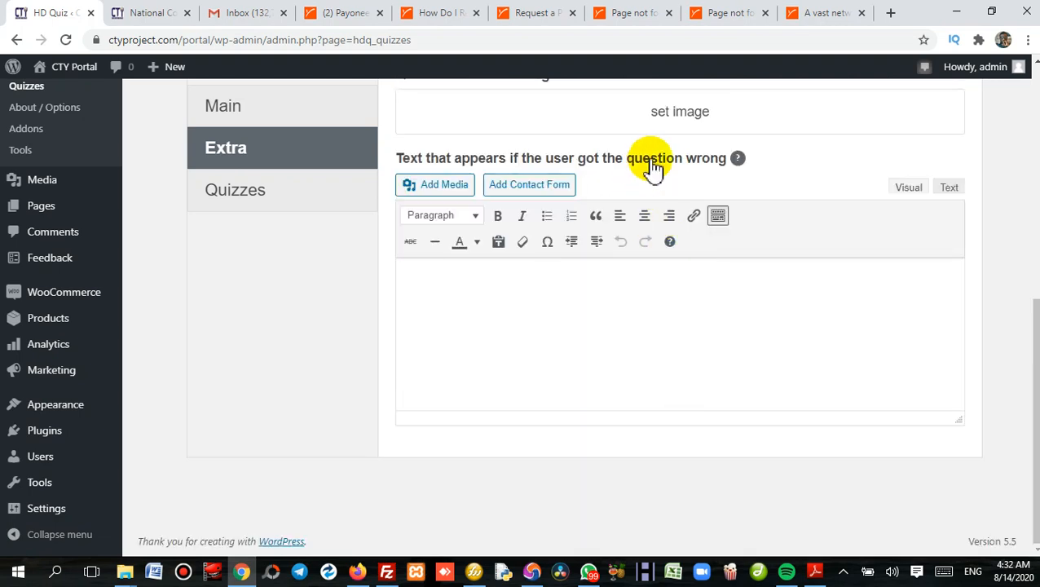
Step: Open the file chooser for uploading a new featured image to question 61
scroll(650, 187, up, 1)
click(657, 196)
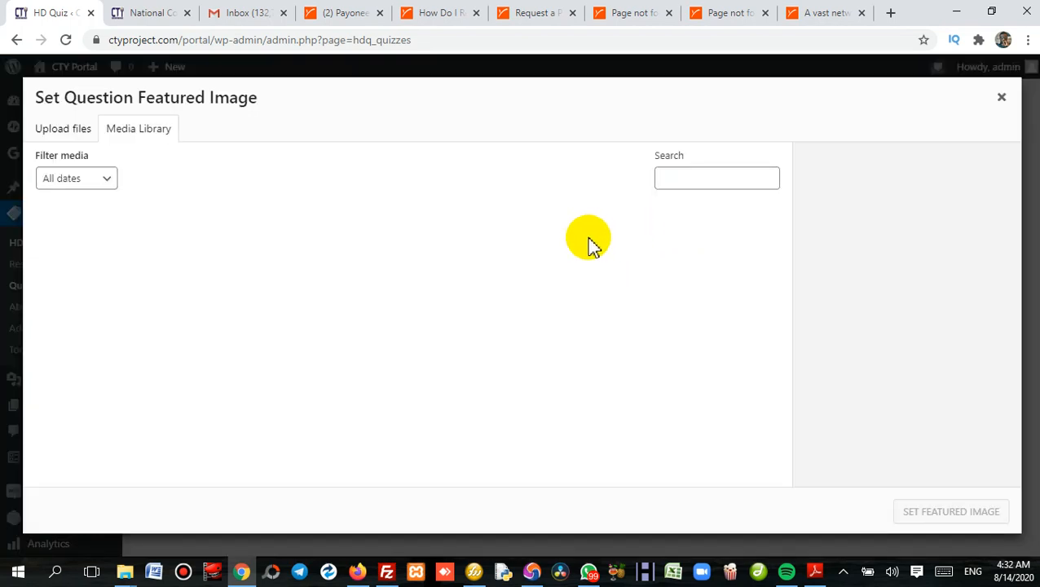
click(61, 135)
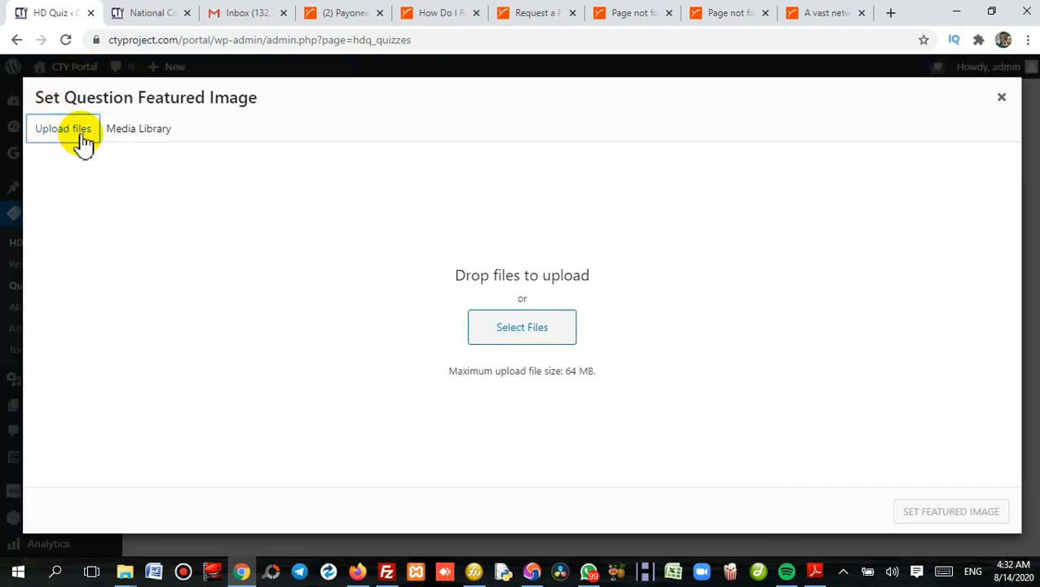
click(504, 326)
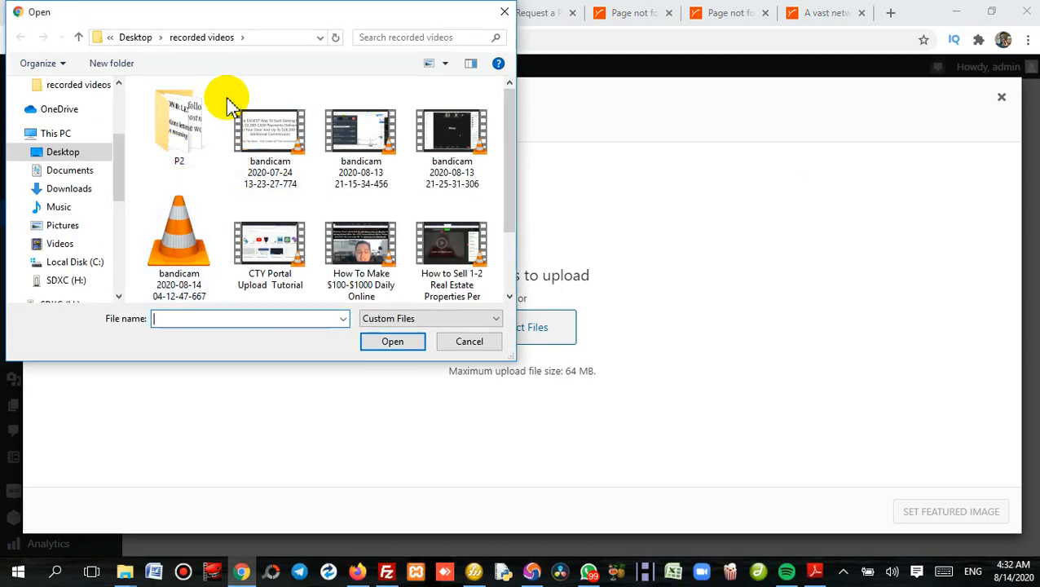
Step: Browse from the Desktop through the websites and CTY Portal folders to the NCEE folder
click(141, 41)
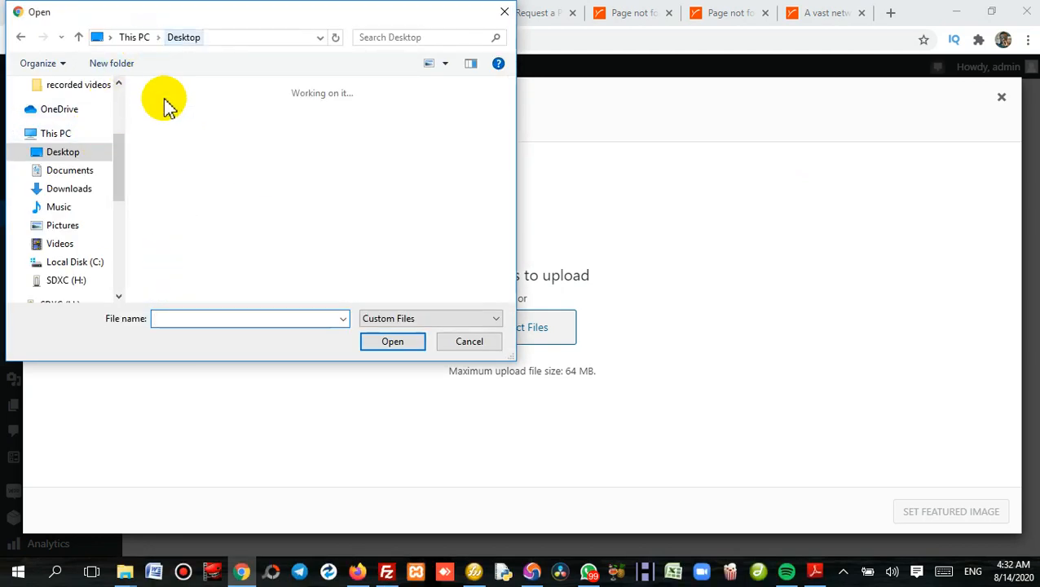
scroll(310, 244, down, 5)
click(436, 248)
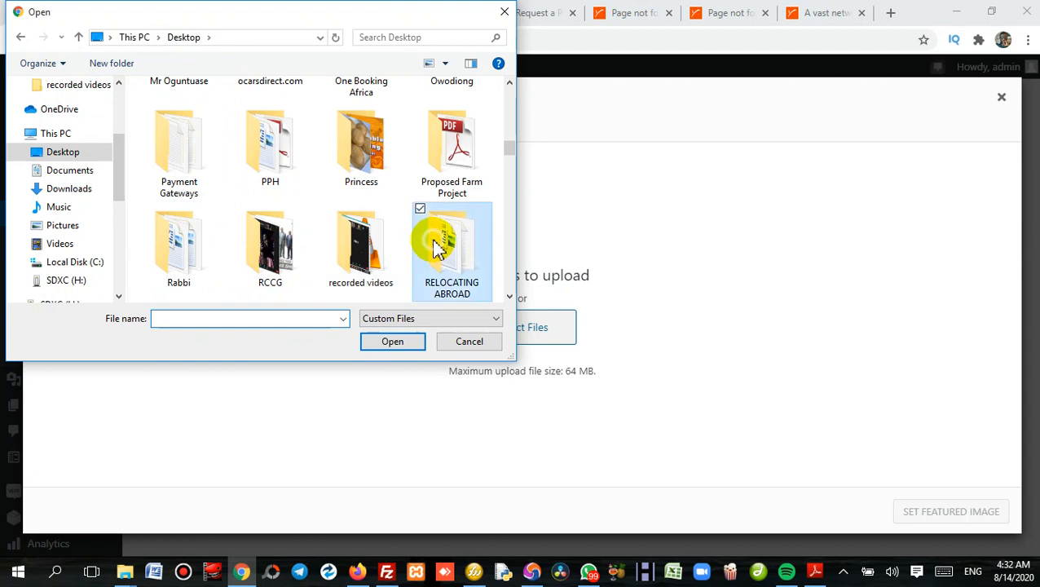
scroll(435, 239, down, 3)
click(367, 152)
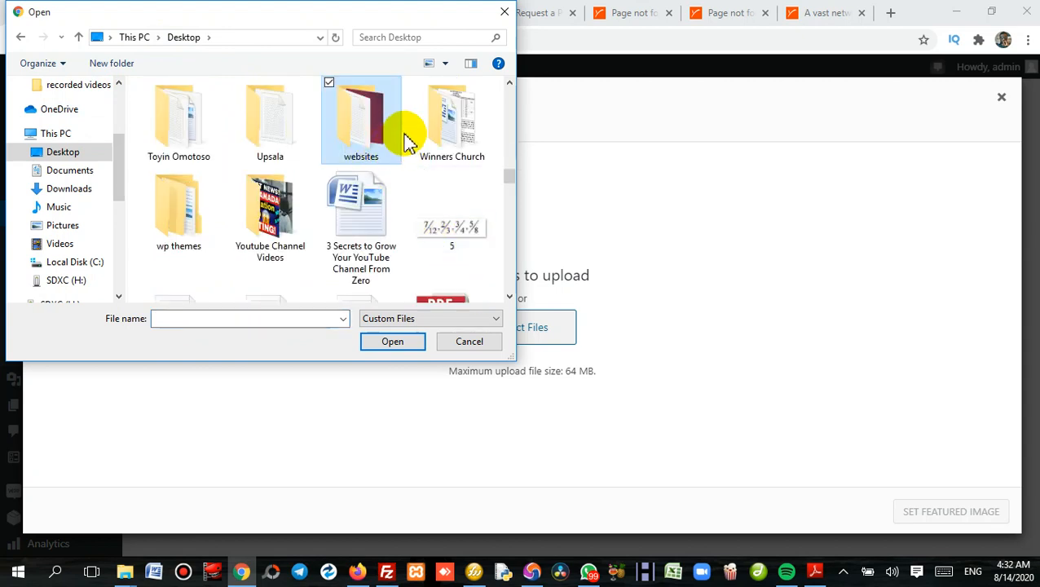
double_click(375, 153)
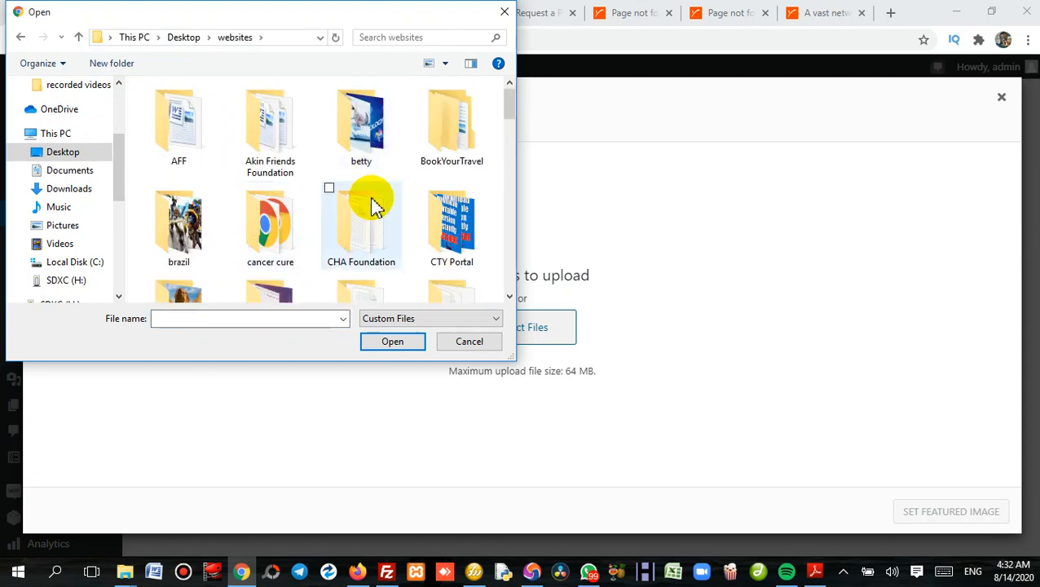
double_click(441, 241)
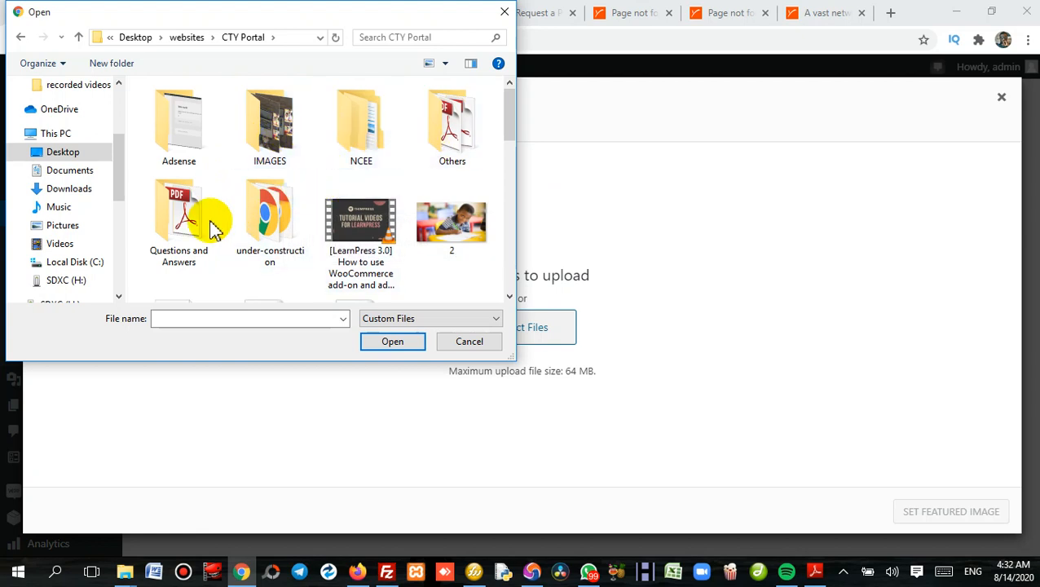
double_click(366, 135)
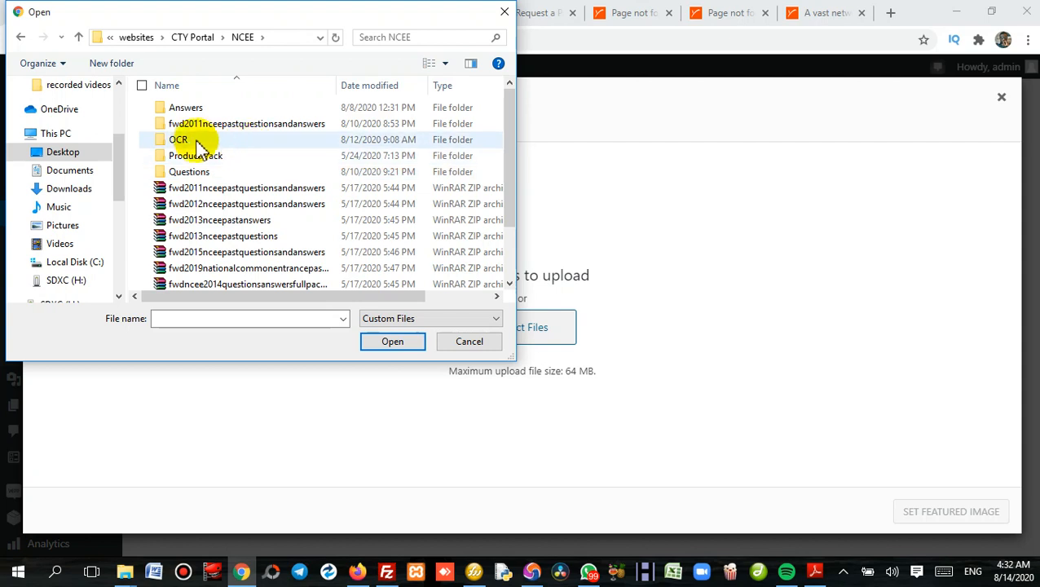
Step: Upload "instruction 61-70" from the Questions/2011/P2 folder and set it as question 61's featured image
click(186, 175)
double_click(187, 175)
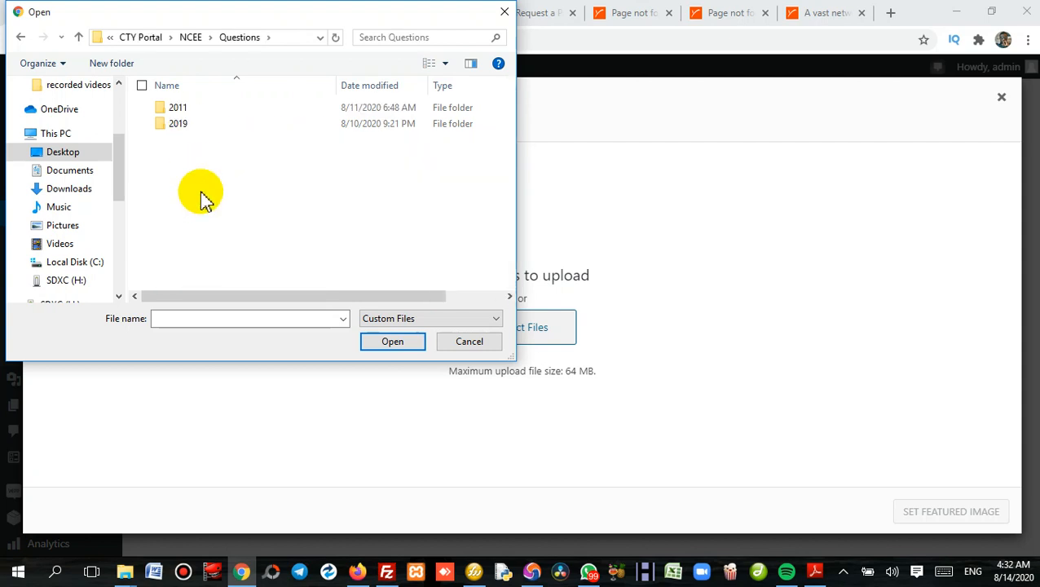
double_click(186, 110)
double_click(198, 135)
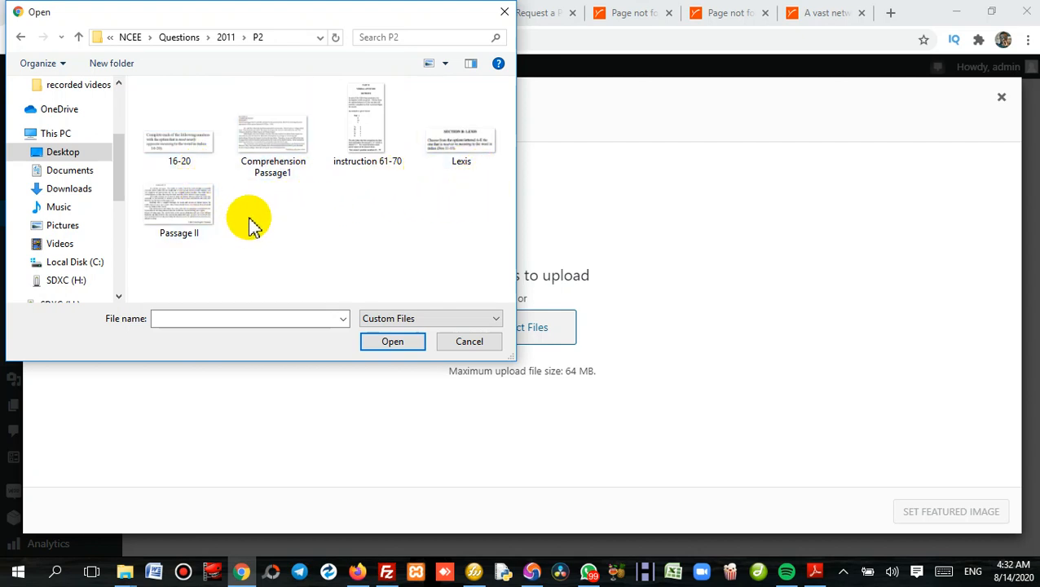
click(372, 157)
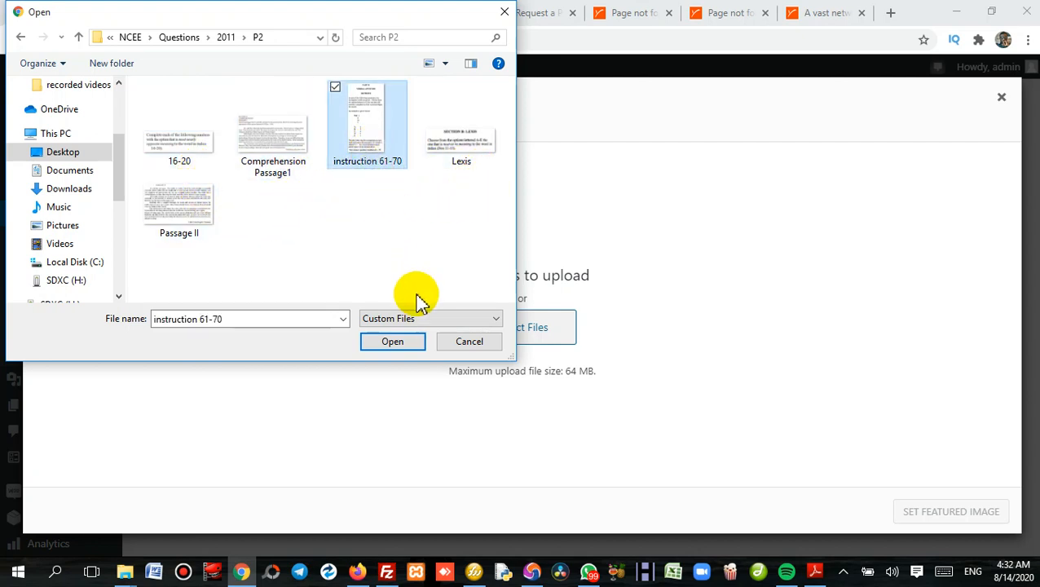
click(392, 342)
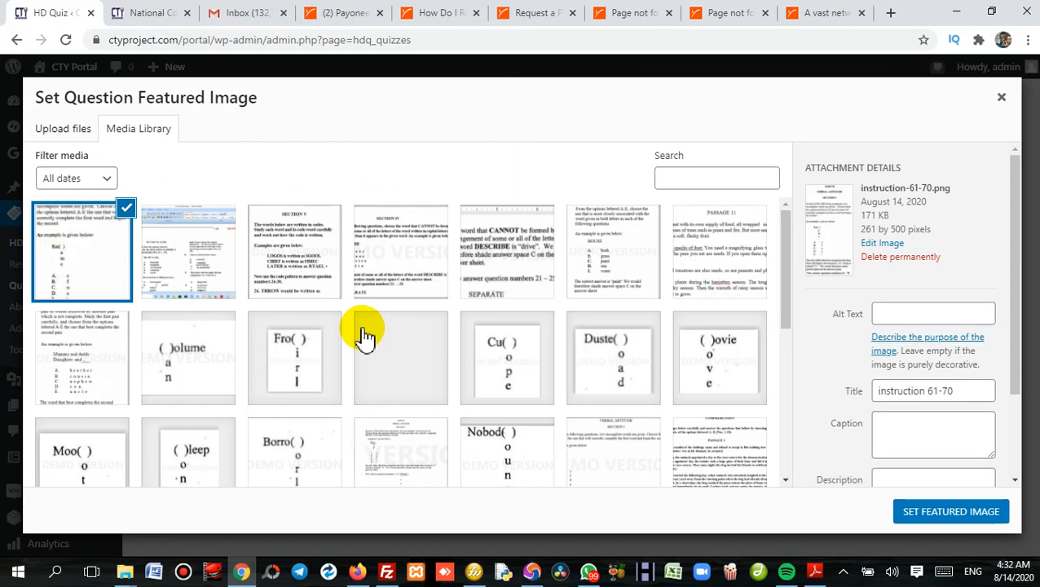
click(946, 514)
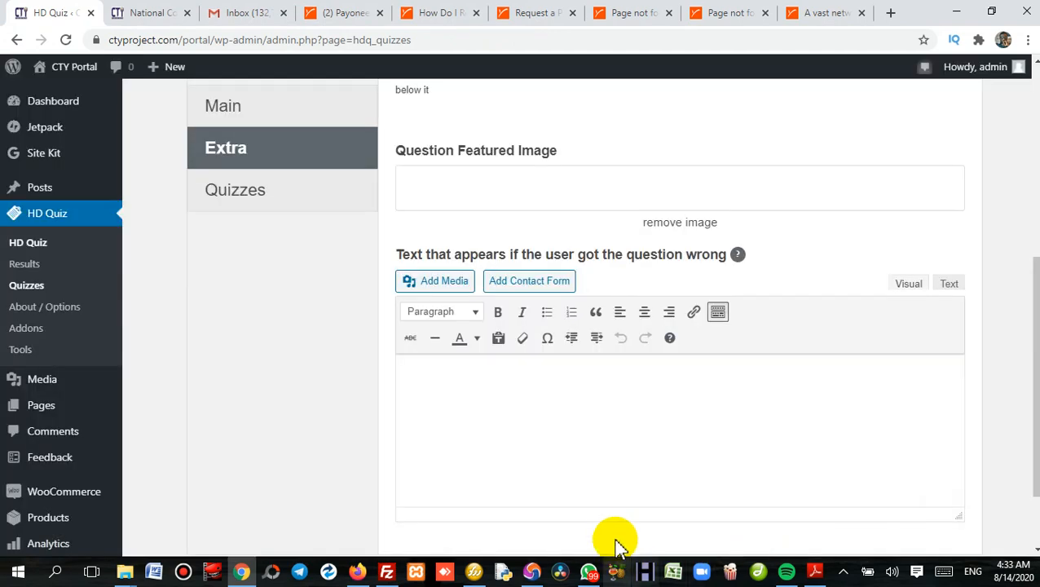
Step: Check the new featured image in question 61's extra settings and save the question
scroll(790, 452, down, 3)
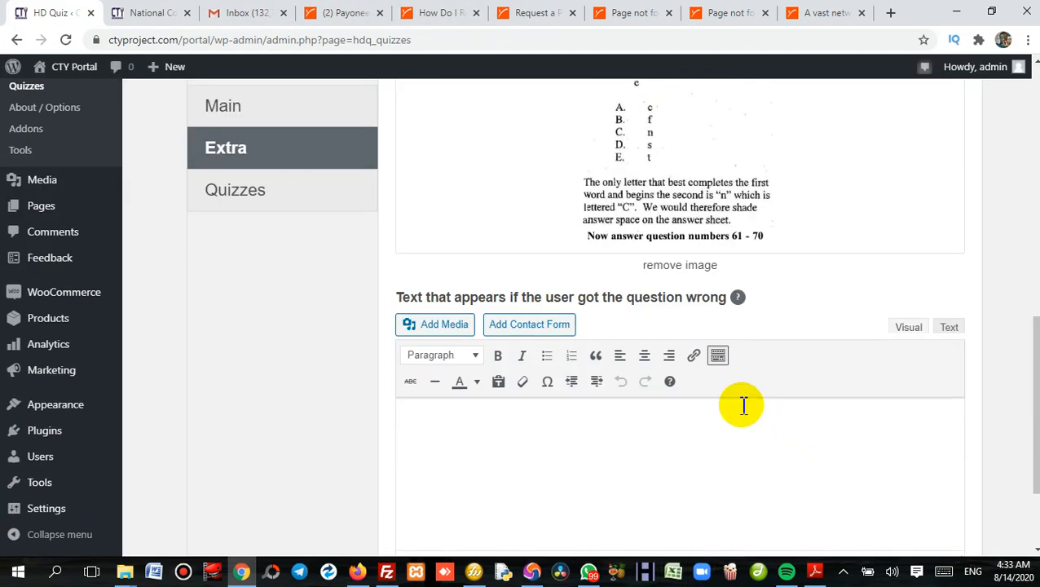
scroll(542, 290, up, 3)
scroll(530, 289, up, 4)
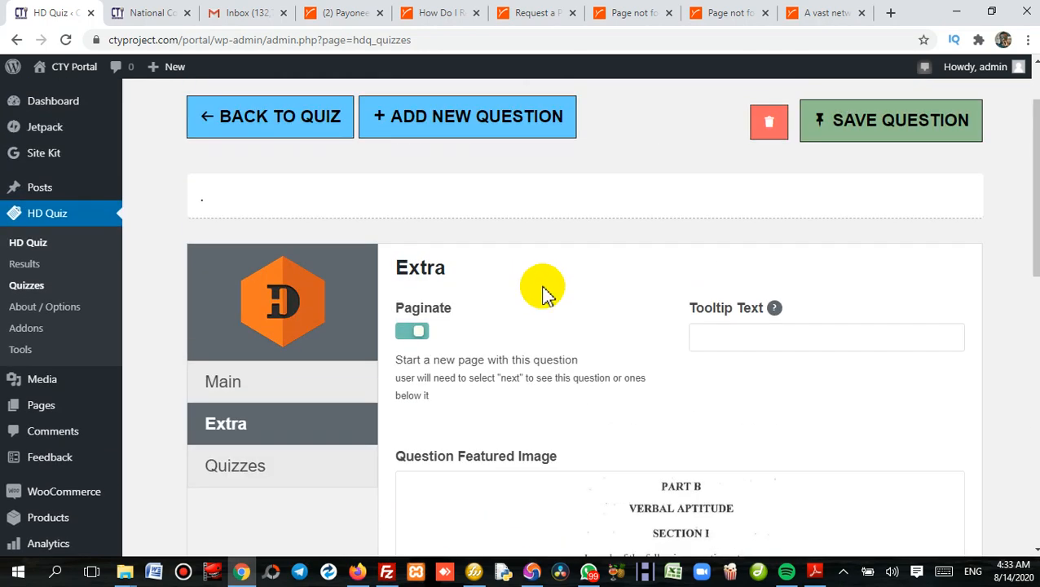
click(884, 133)
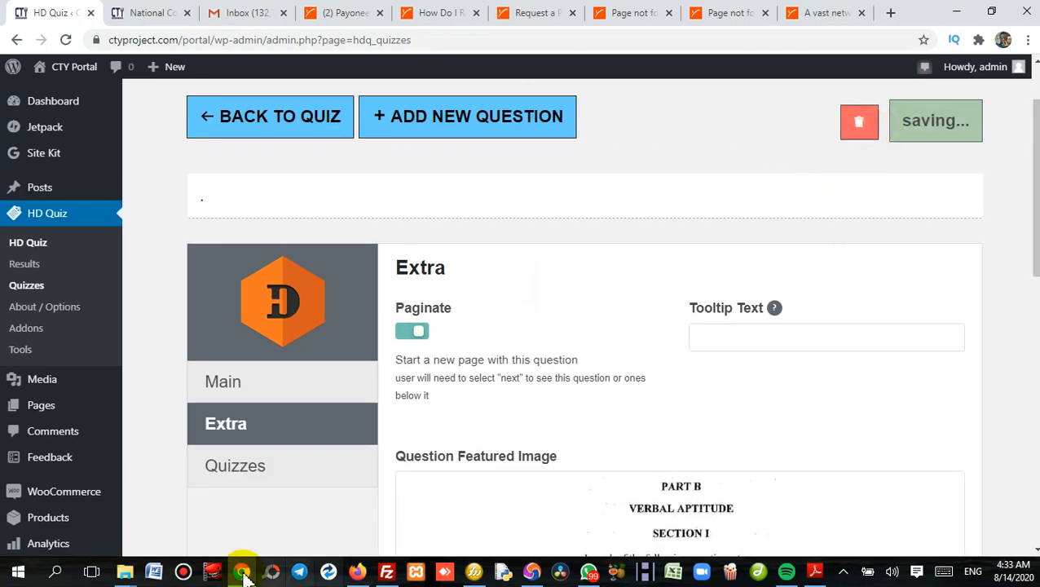
Step: Switch to the live National Common Entrance Examination 2011 Paper 2 page and reload it
click(142, 17)
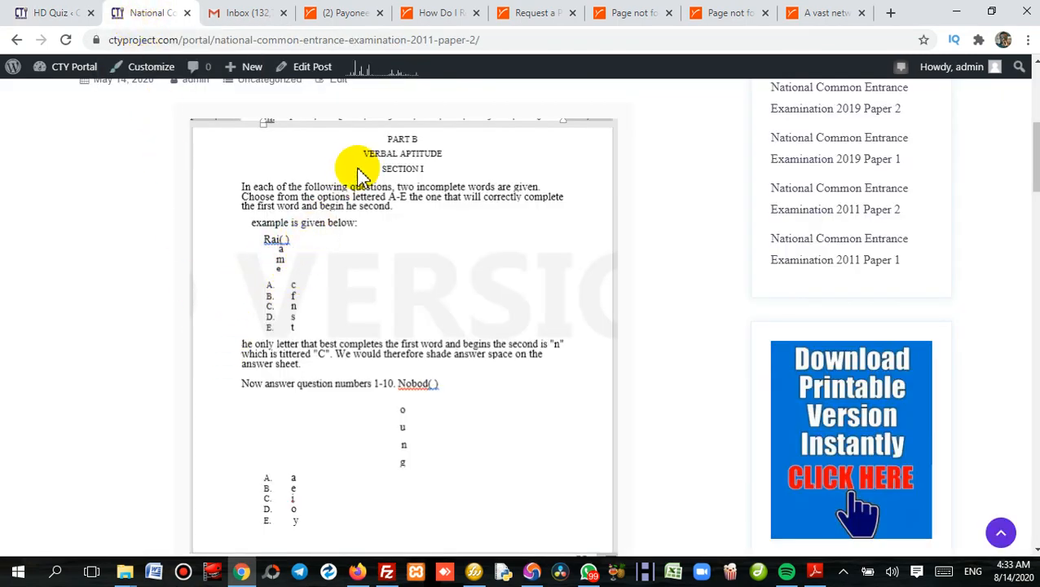
click(427, 42)
key(Return)
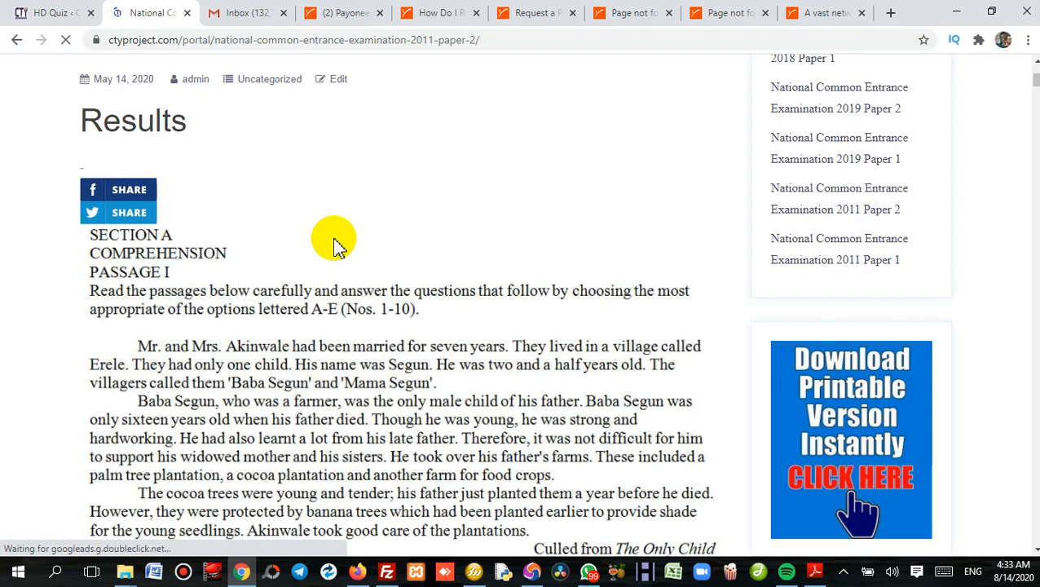
Step: Page through questions 1 to 10 of the live quiz without answering them
scroll(342, 269, down, 9)
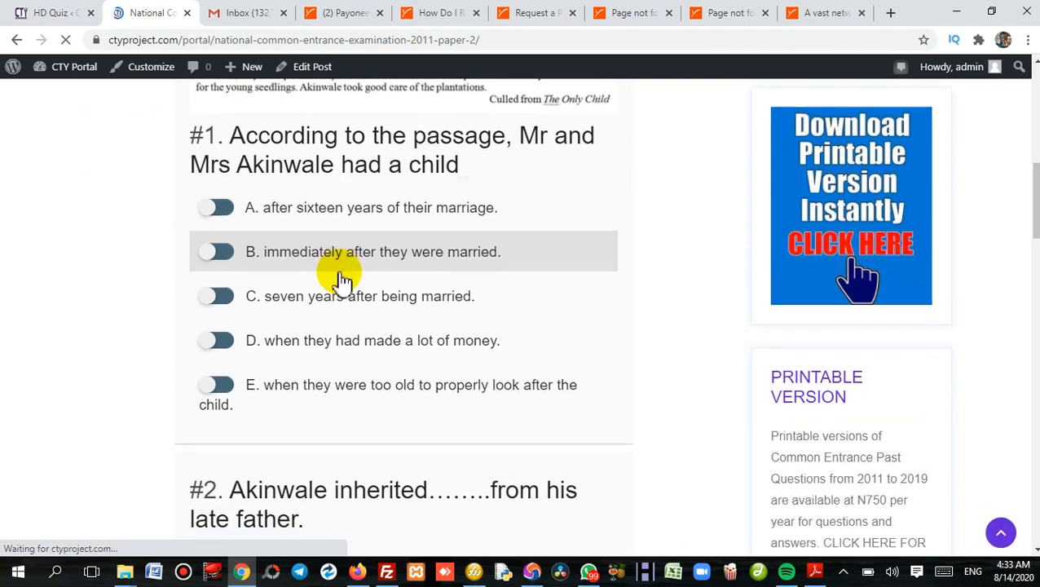
scroll(340, 280, down, 8)
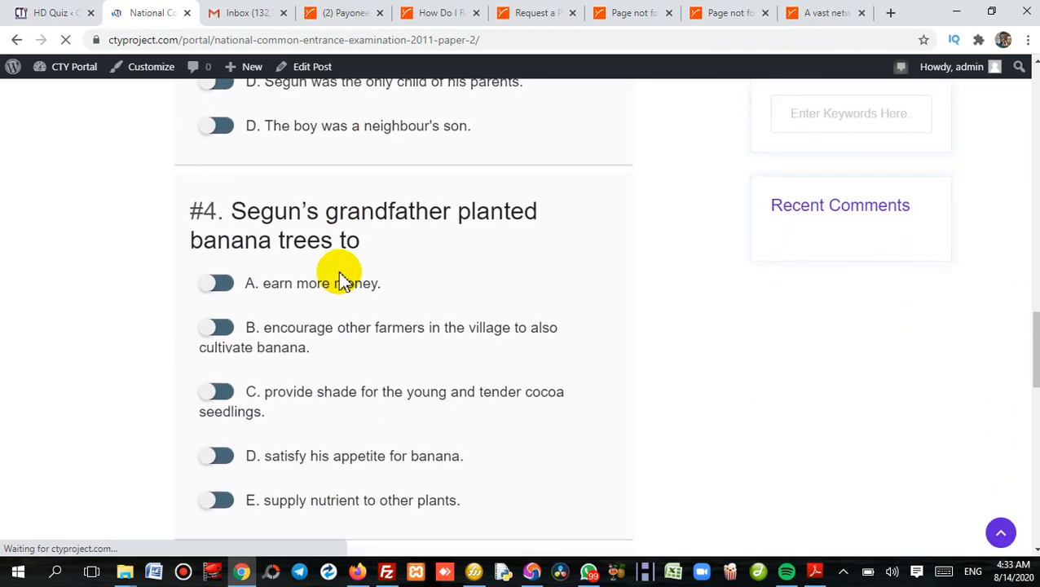
scroll(341, 277, down, 4)
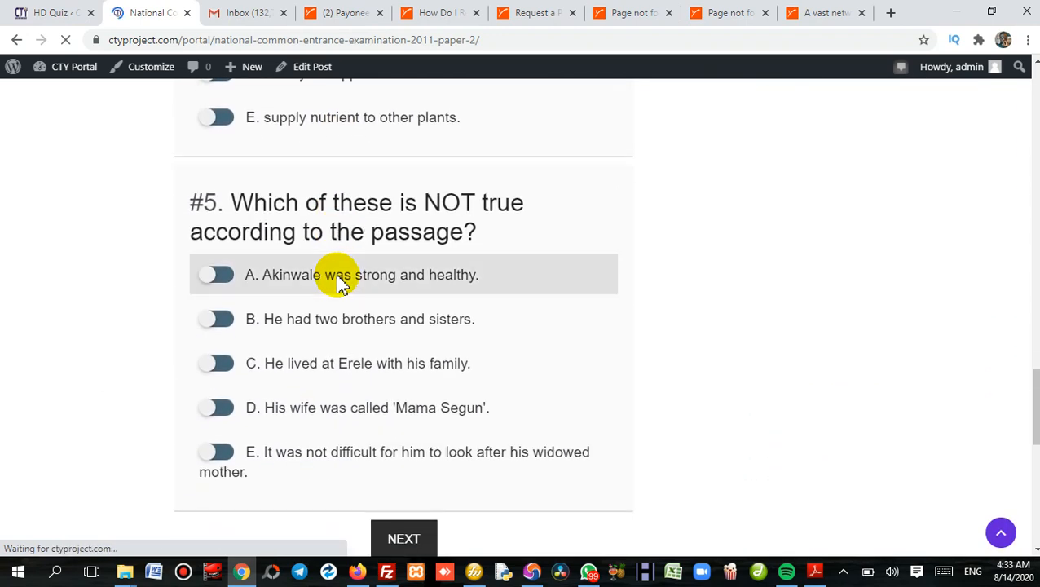
click(441, 390)
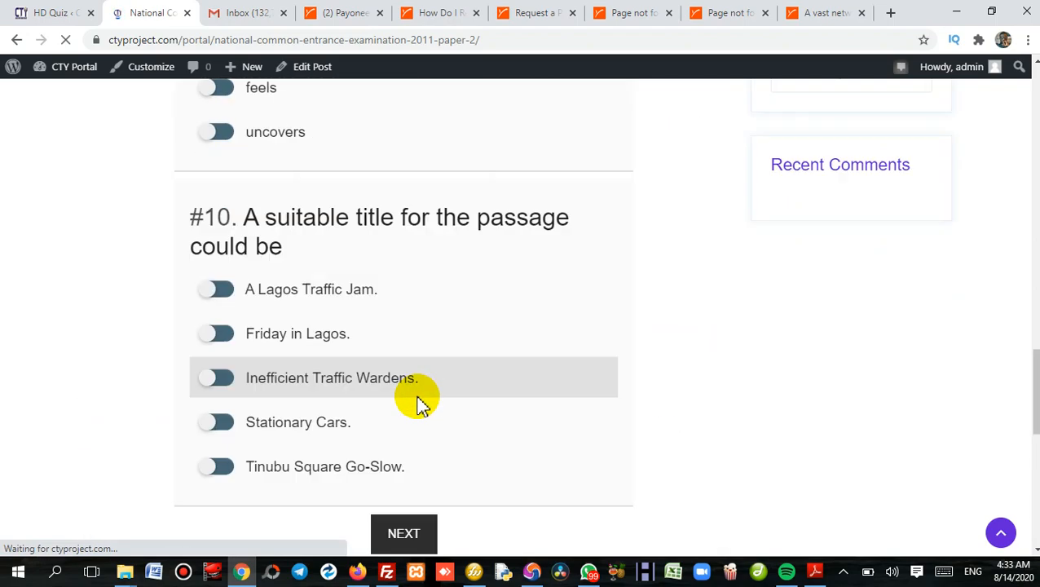
scroll(431, 367, down, 15)
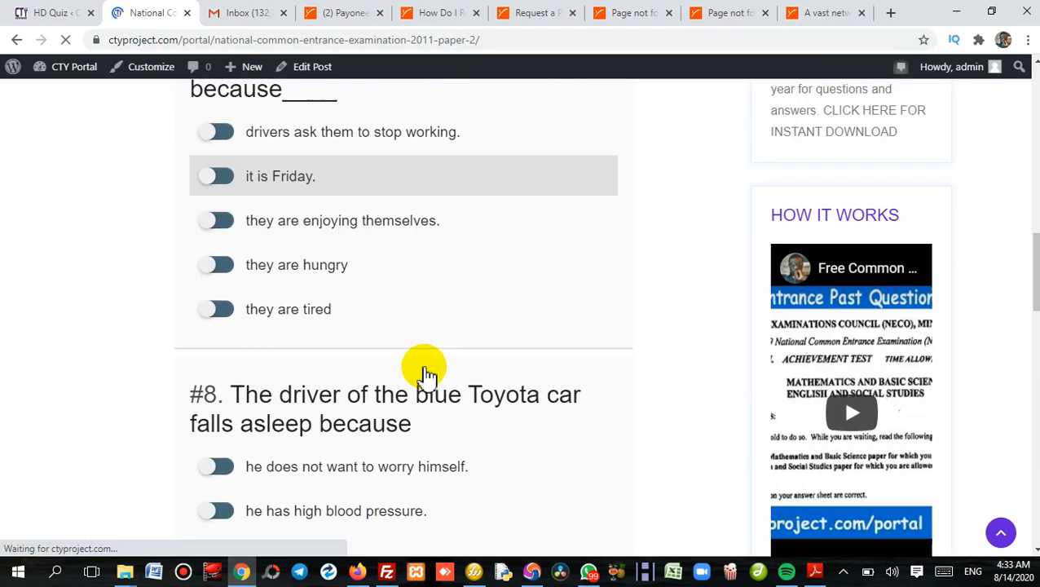
scroll(424, 379, down, 5)
click(404, 123)
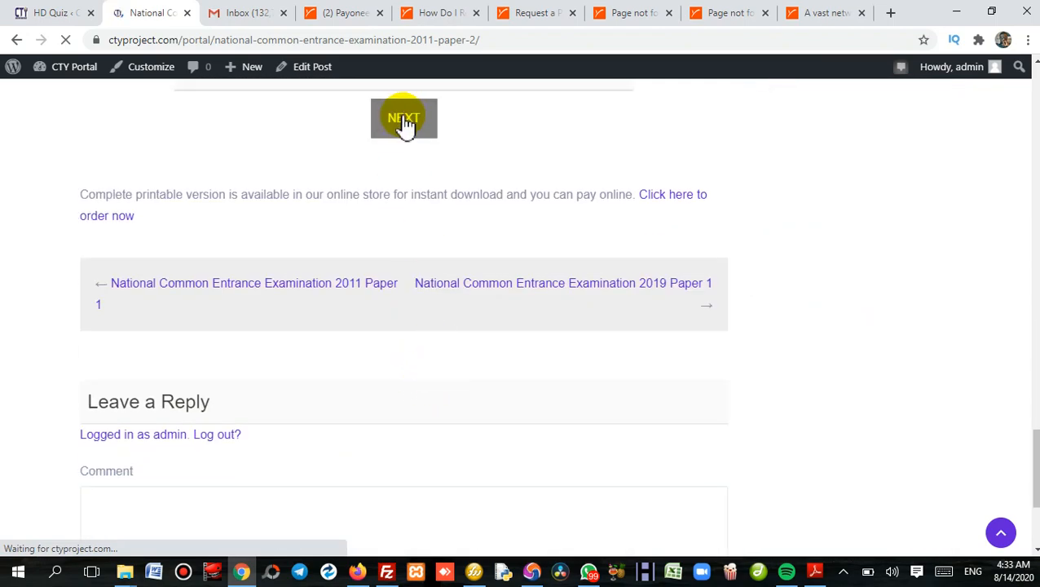
Step: Continue past questions 11 to 20 of the live quiz, leaving them unanswered
scroll(382, 265, down, 20)
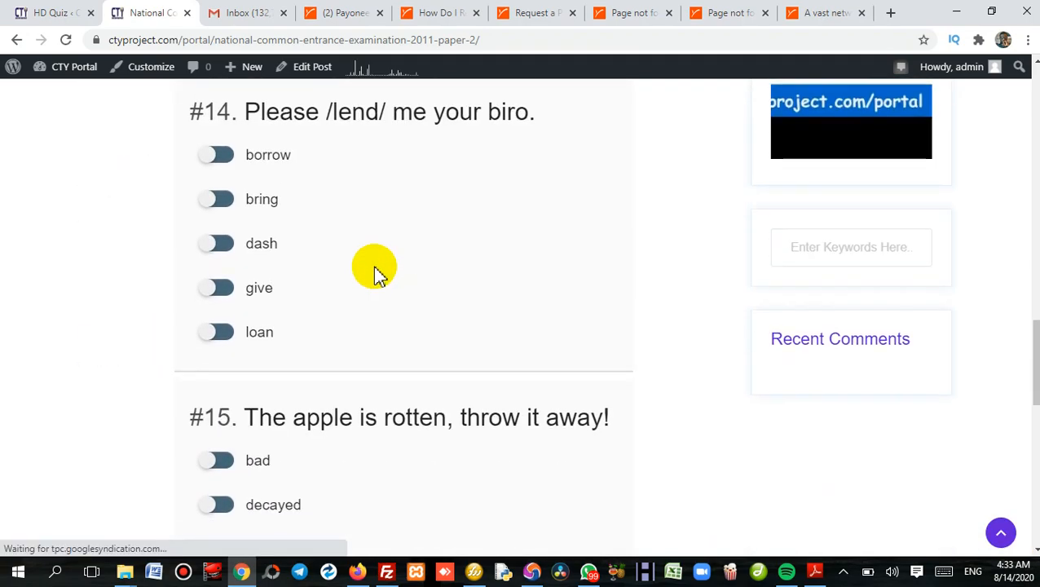
click(400, 175)
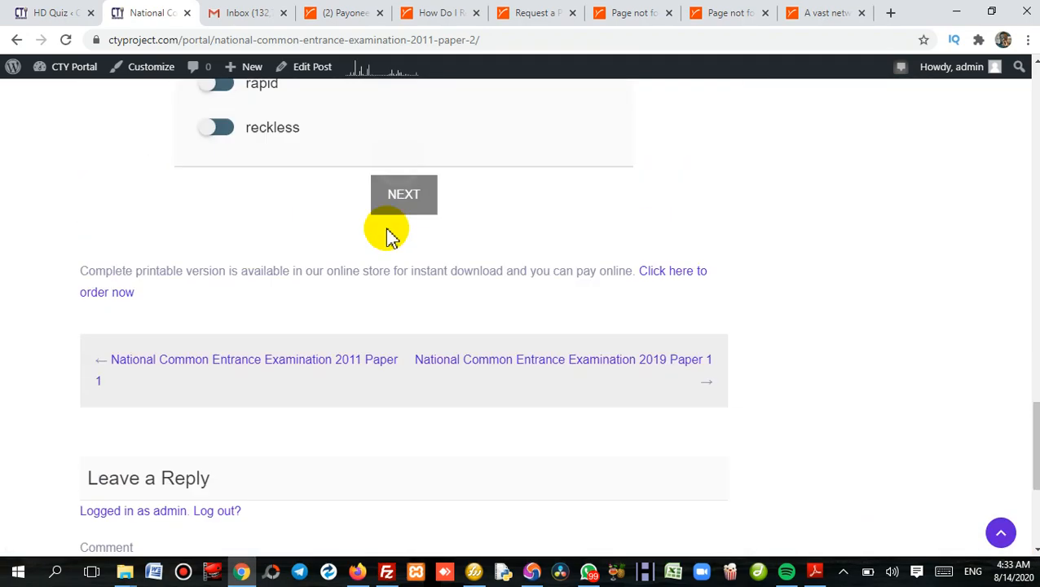
scroll(378, 252, down, 4)
scroll(377, 257, down, 16)
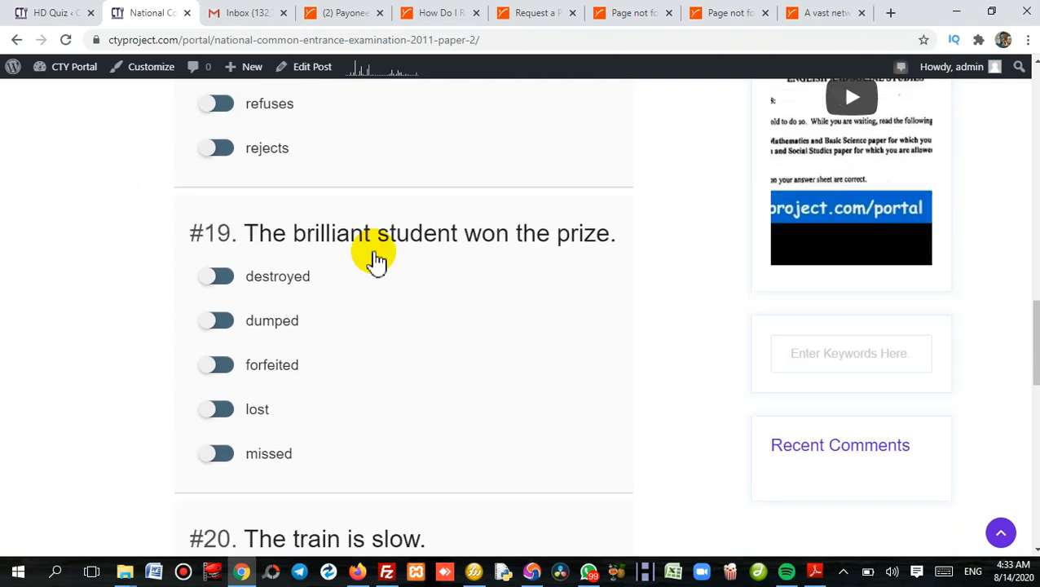
click(405, 120)
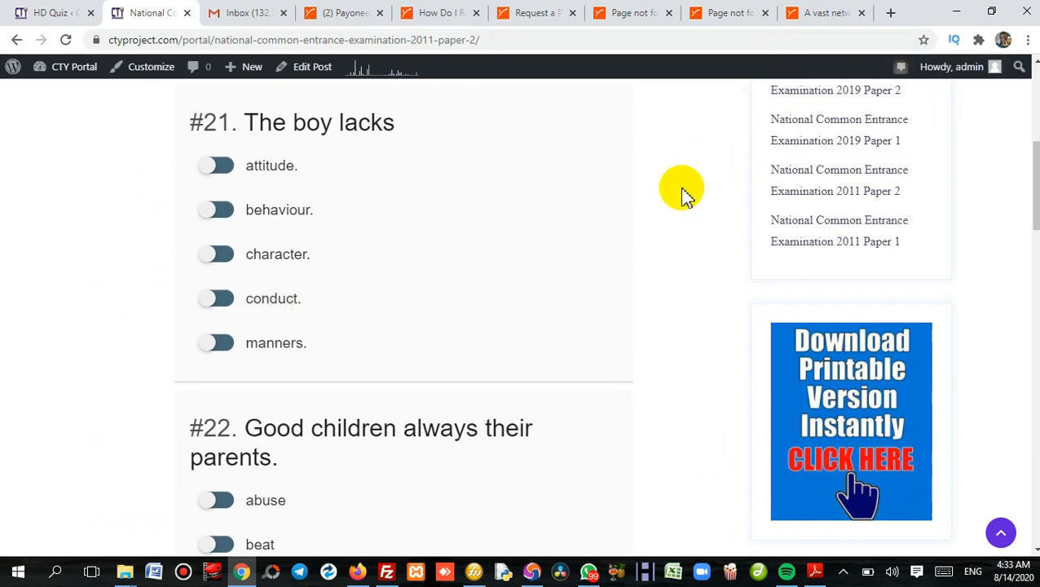
Step: Page through questions 21 to 30 of the live quiz without choosing any answers
scroll(684, 207, down, 3)
scroll(726, 213, down, 9)
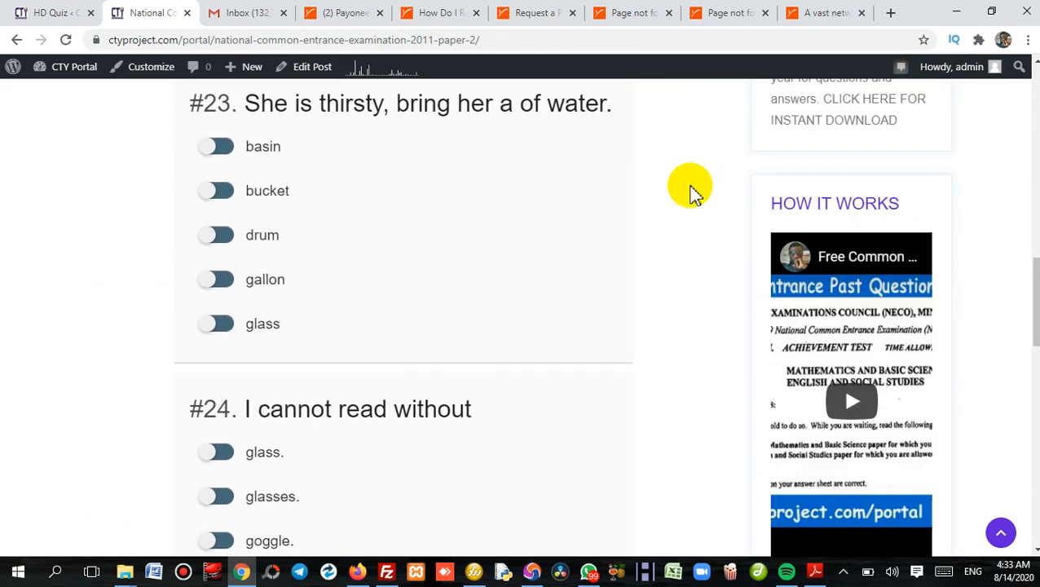
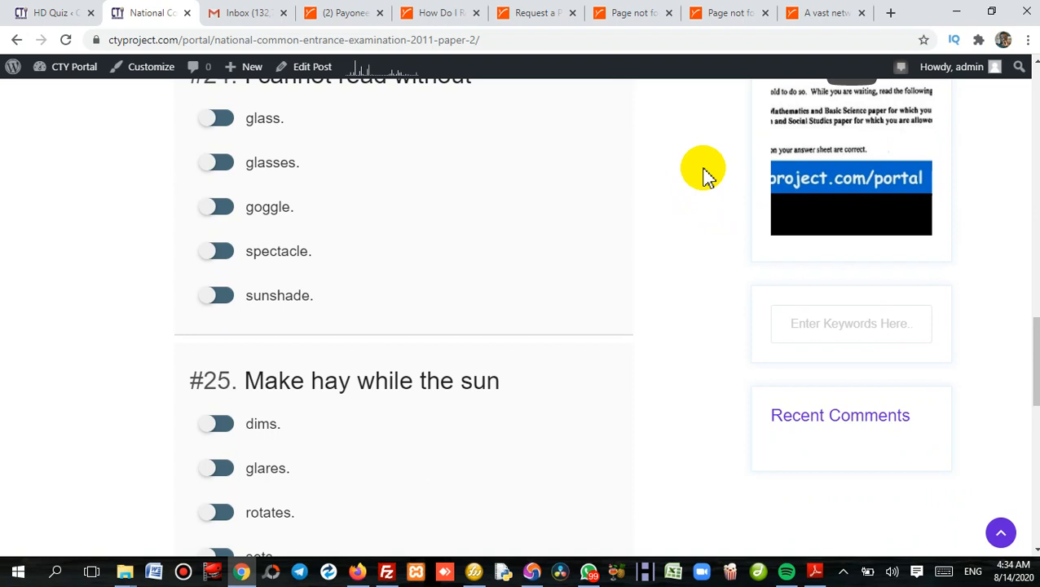
scroll(428, 236, down, 5)
click(404, 222)
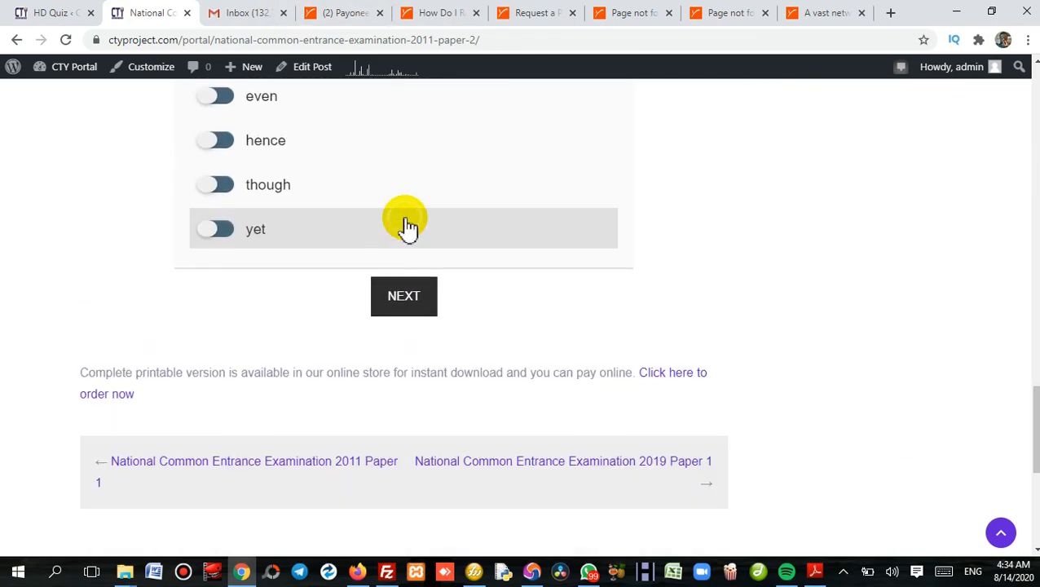
scroll(441, 342, down, 2)
scroll(440, 325, down, 12)
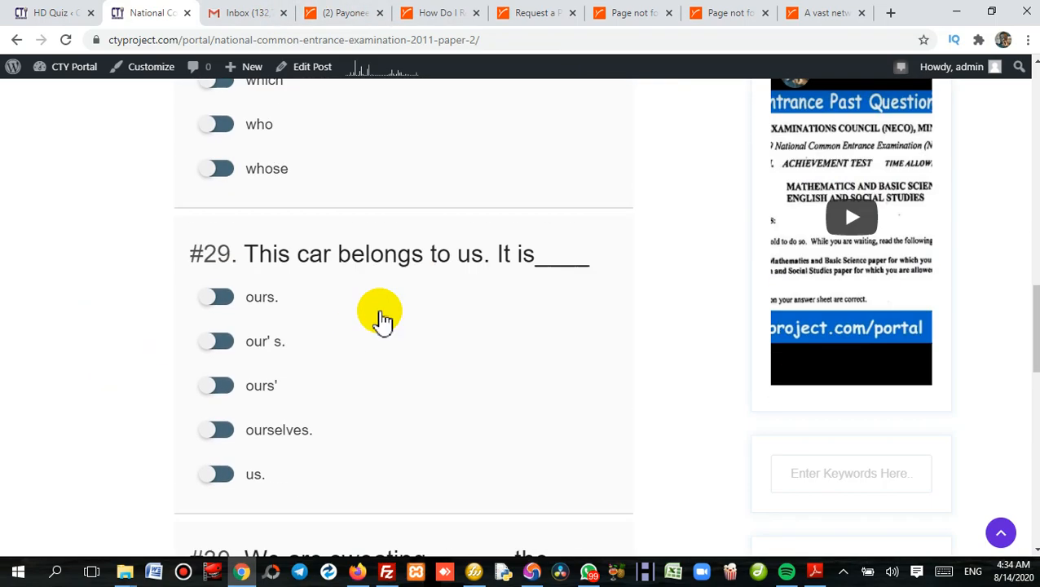
scroll(451, 407, down, 6)
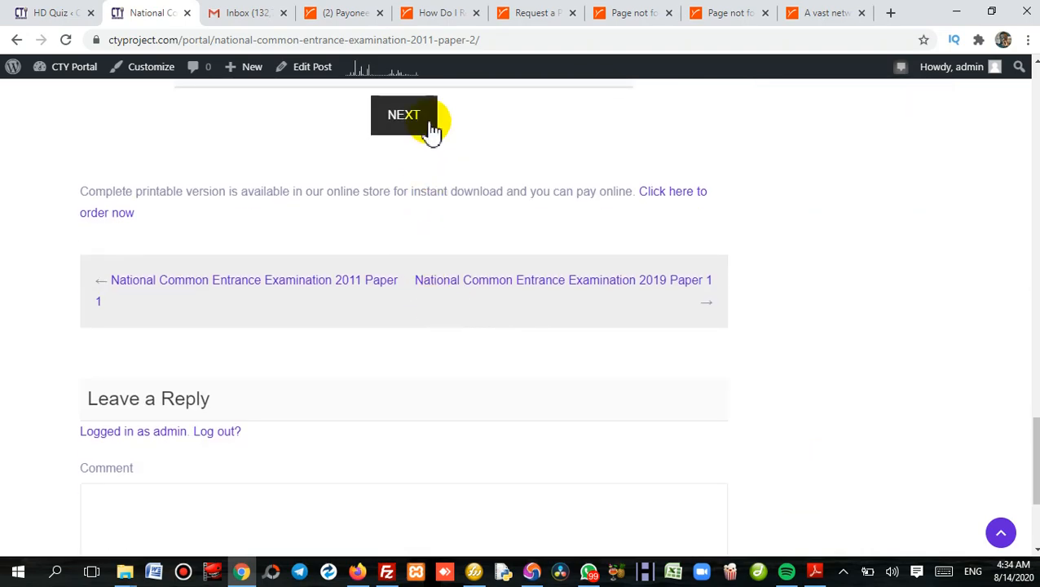
click(424, 123)
Step: Continue past questions 31 to 40 of the live quiz, leaving them unanswered
scroll(424, 207, down, 10)
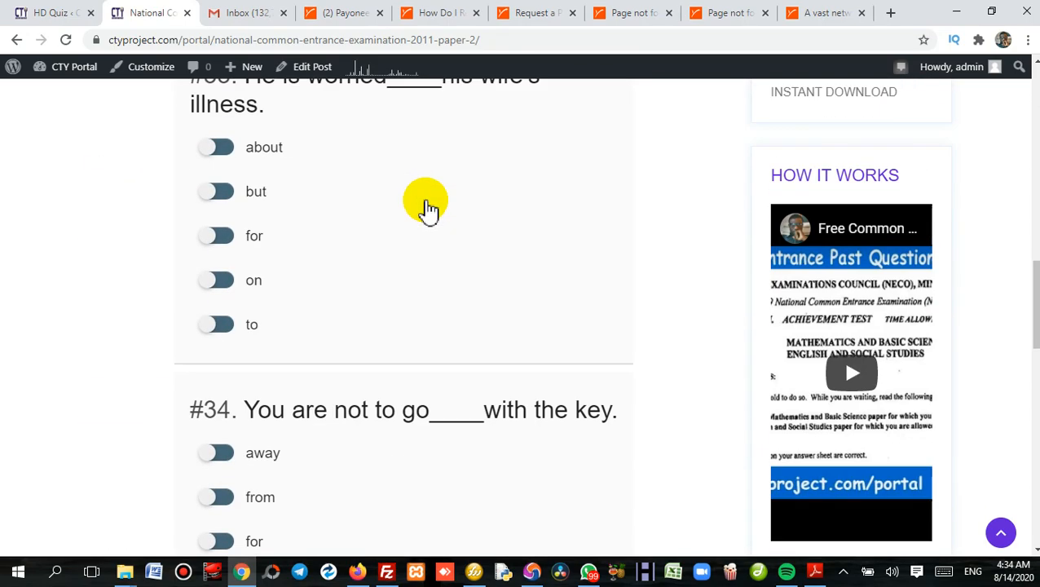
scroll(425, 196, down, 1)
click(420, 171)
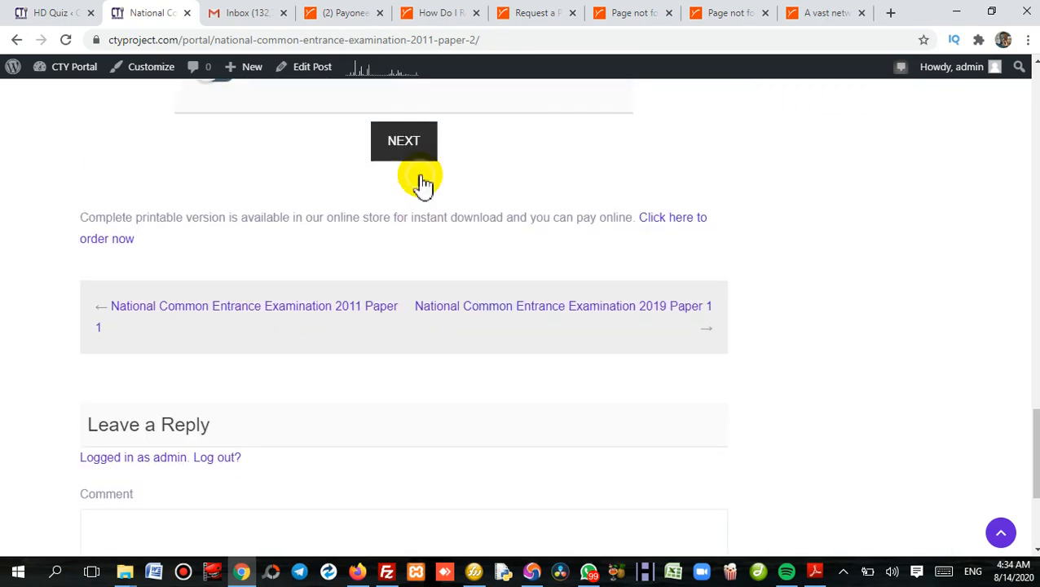
scroll(455, 162, down, 6)
scroll(455, 155, down, 7)
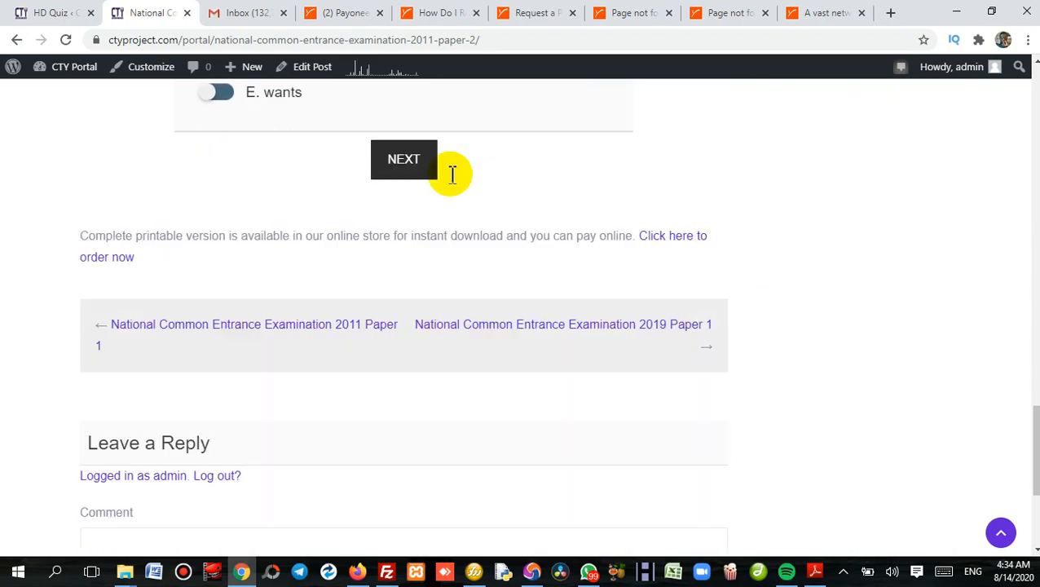
click(406, 175)
Step: Go through questions 41 to 50 of the live quiz without answering and advance to question 51
scroll(430, 153, down, 6)
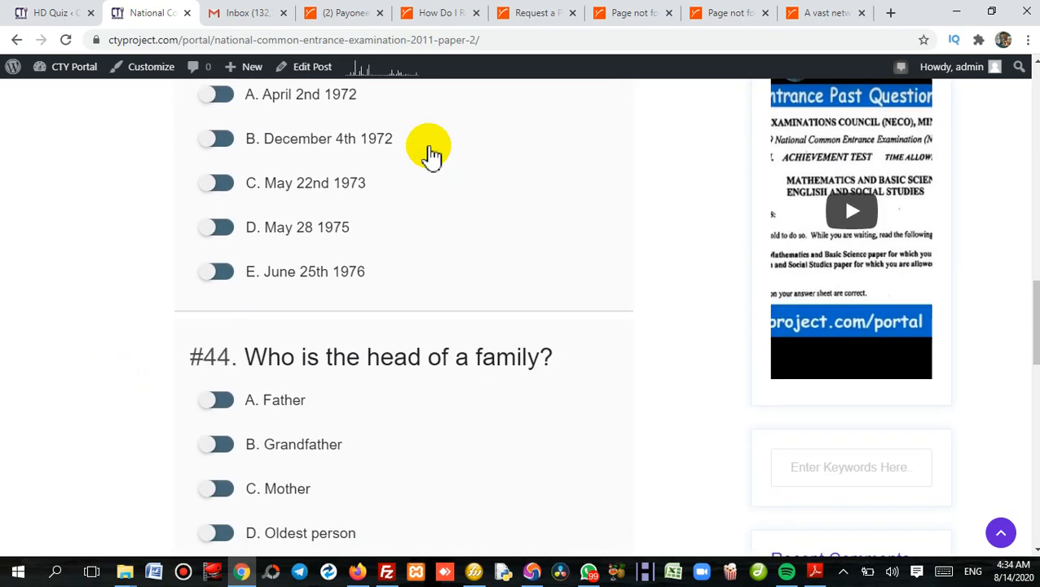
scroll(424, 155, down, 4)
click(406, 346)
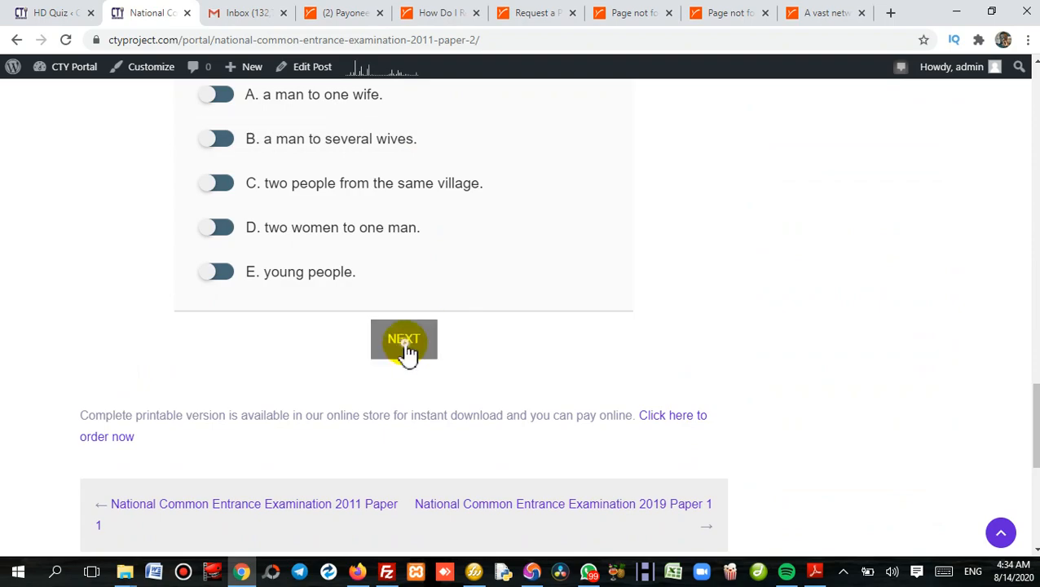
scroll(483, 237, down, 5)
scroll(483, 237, down, 8)
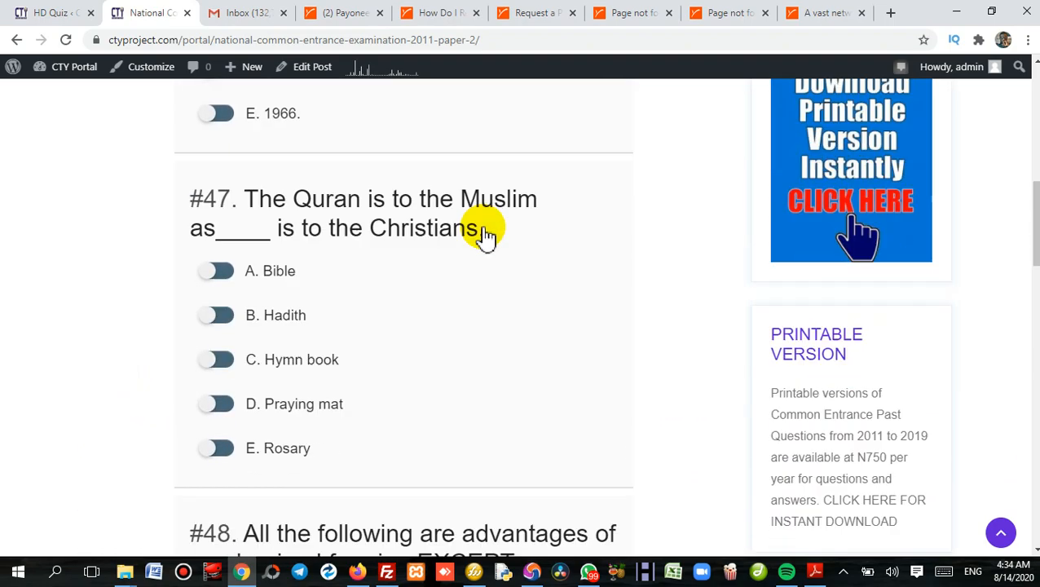
scroll(484, 237, down, 10)
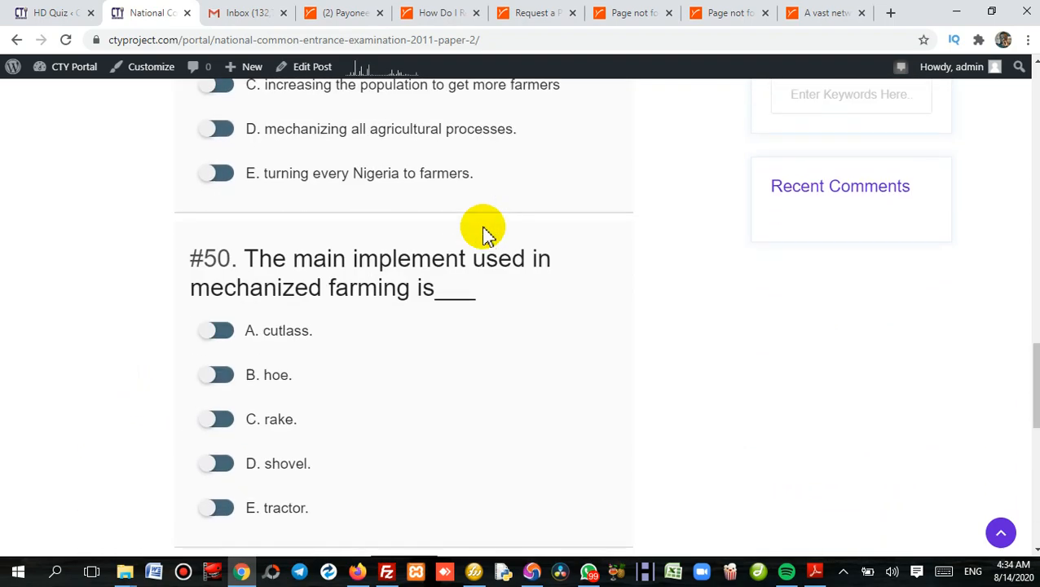
scroll(483, 234, down, 2)
click(420, 202)
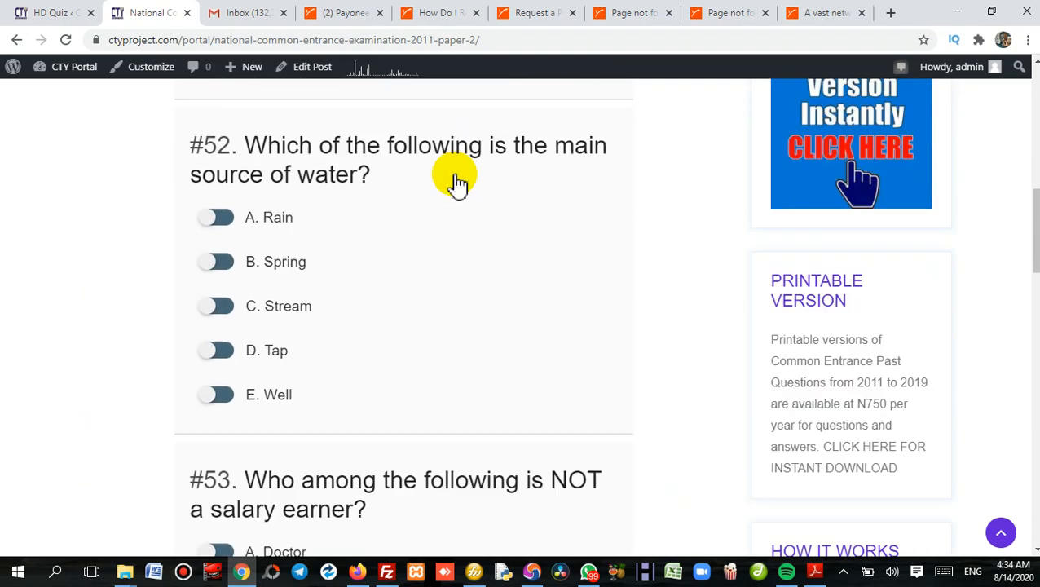
Step: Skip past questions 51 to 60 of the live quiz to reach the verbal aptitude questions
scroll(458, 181, down, 3)
scroll(455, 184, down, 9)
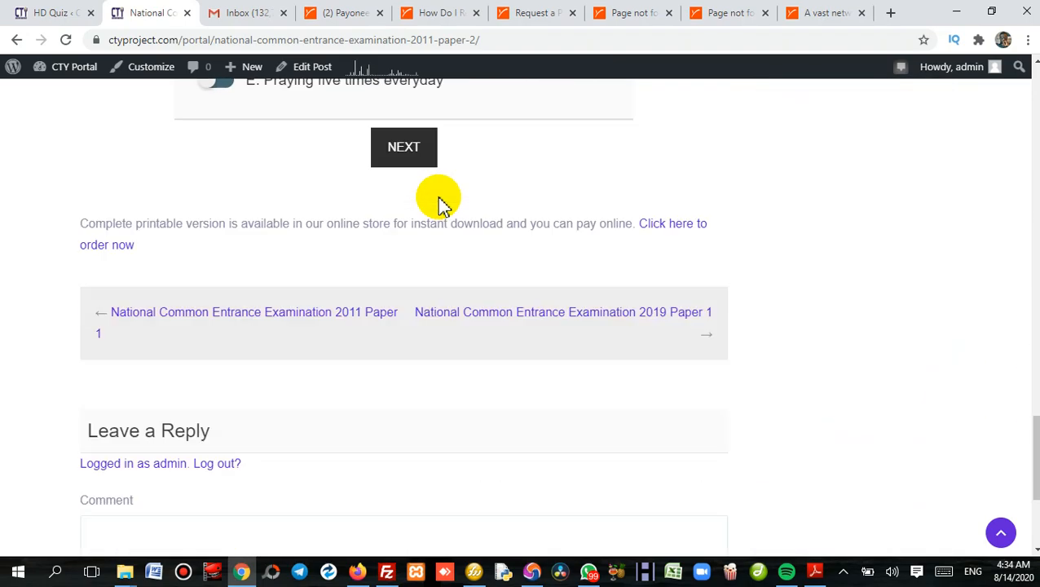
click(405, 159)
scroll(457, 156, down, 7)
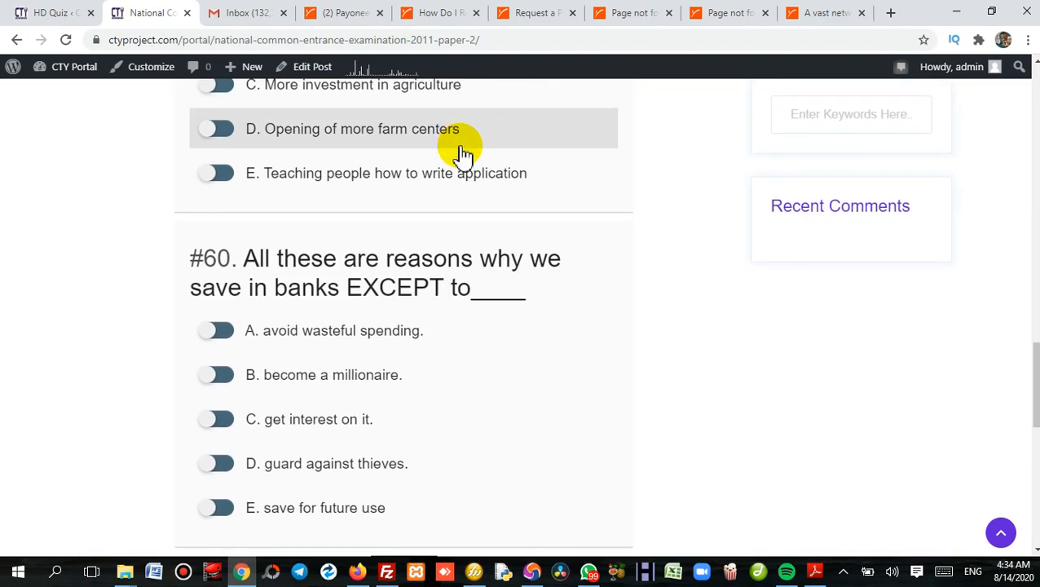
click(414, 277)
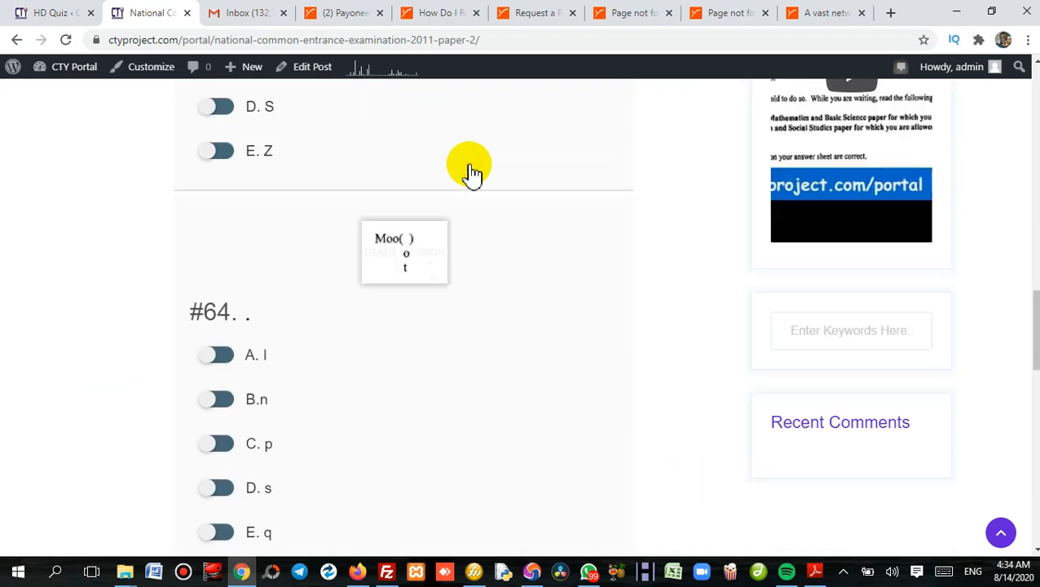
Step: Examine questions 61 to 65 on the live page, including question 61's instruction image and its missing question figure
scroll(470, 172, down, 3)
scroll(471, 172, down, 8)
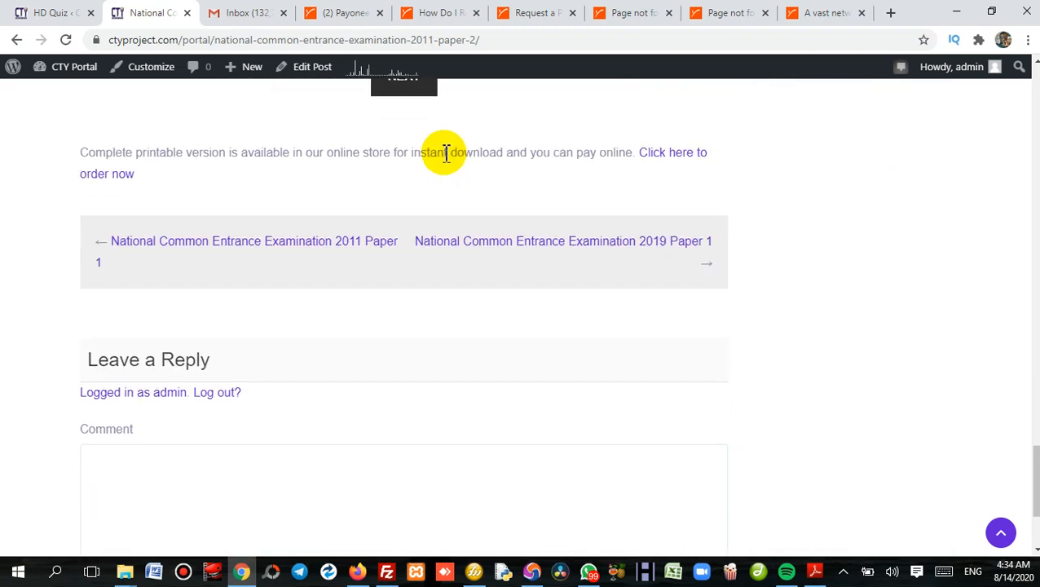
scroll(443, 151, up, 2)
scroll(444, 149, up, 10)
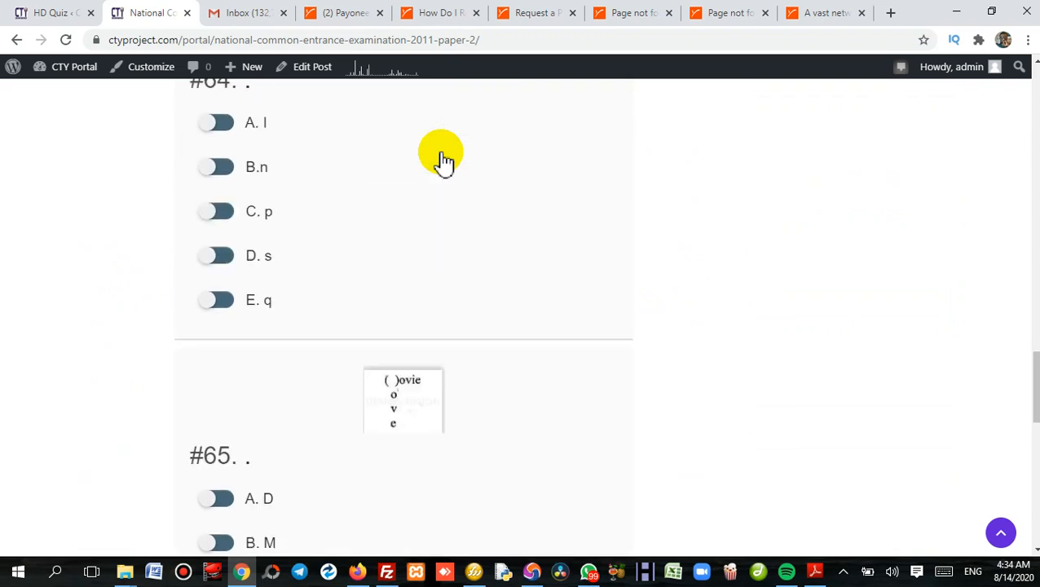
scroll(443, 161, up, 20)
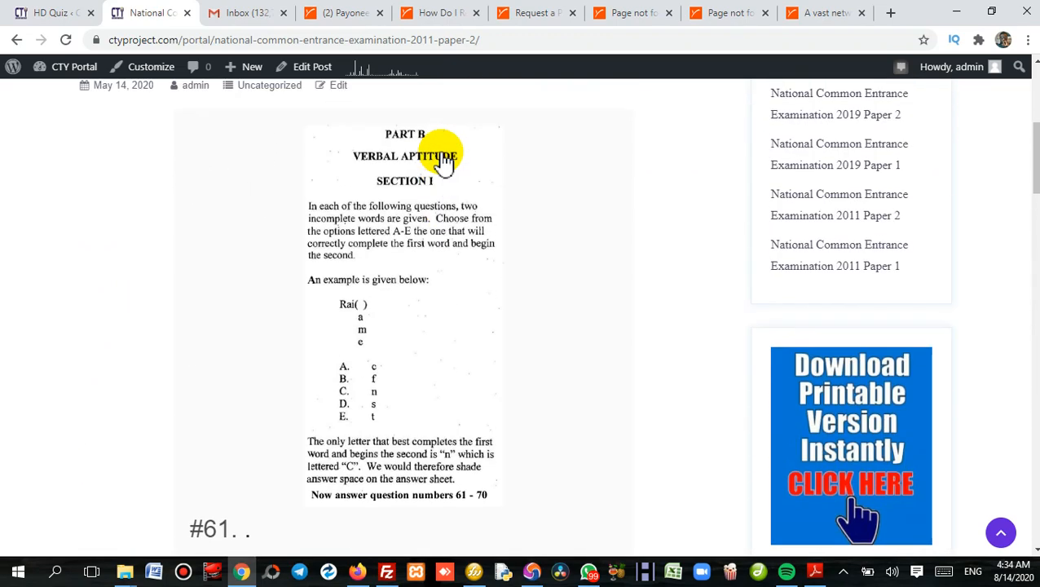
scroll(443, 161, down, 3)
scroll(444, 160, down, 1)
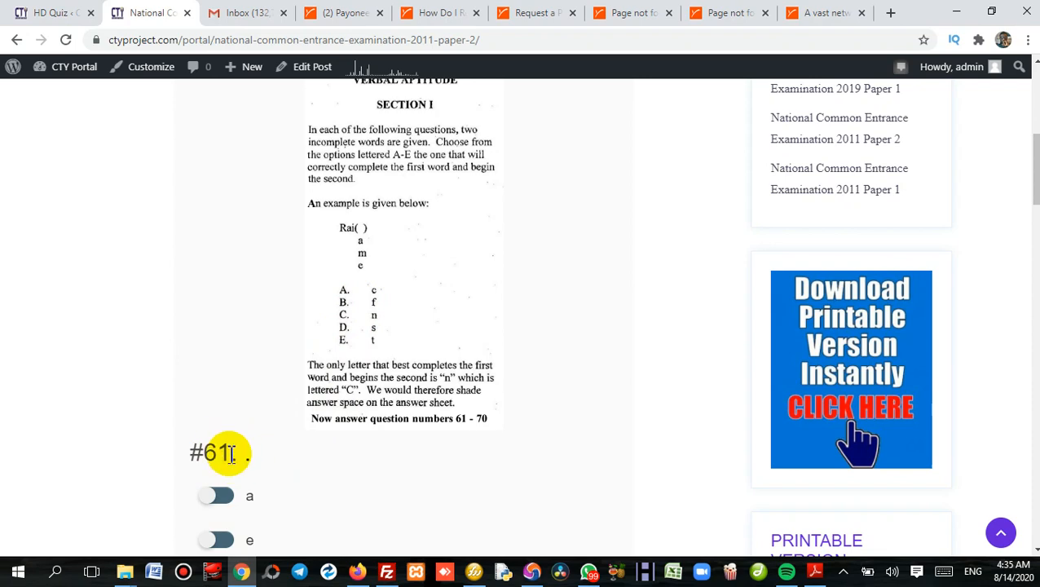
Step: Switch to 2011 NCEE Paper 2.pdf in Adobe Reader, bring the "Nobod( )" question on page 10 into view, and capture the screen
click(815, 573)
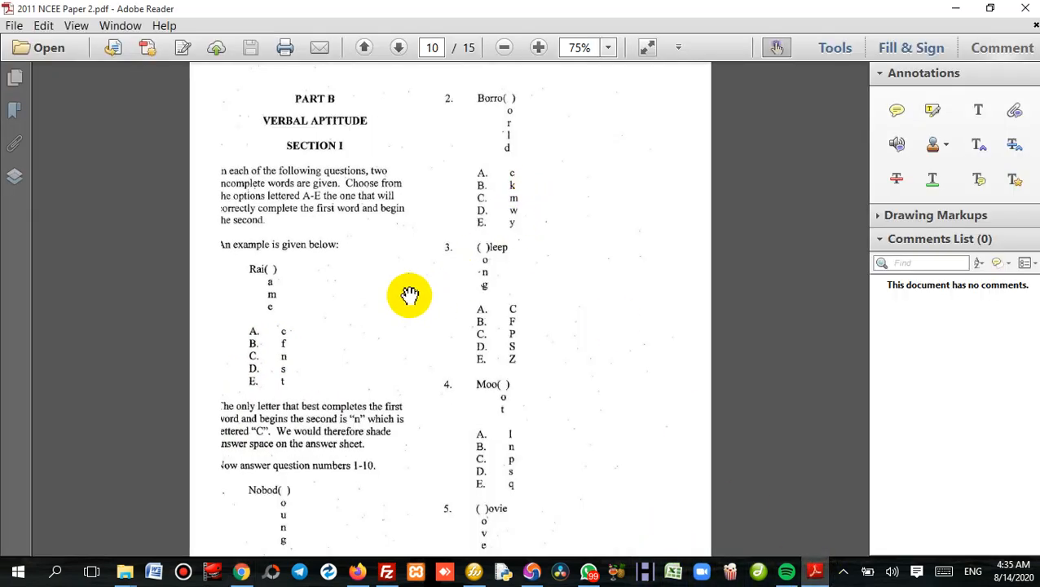
scroll(406, 299, down, 1)
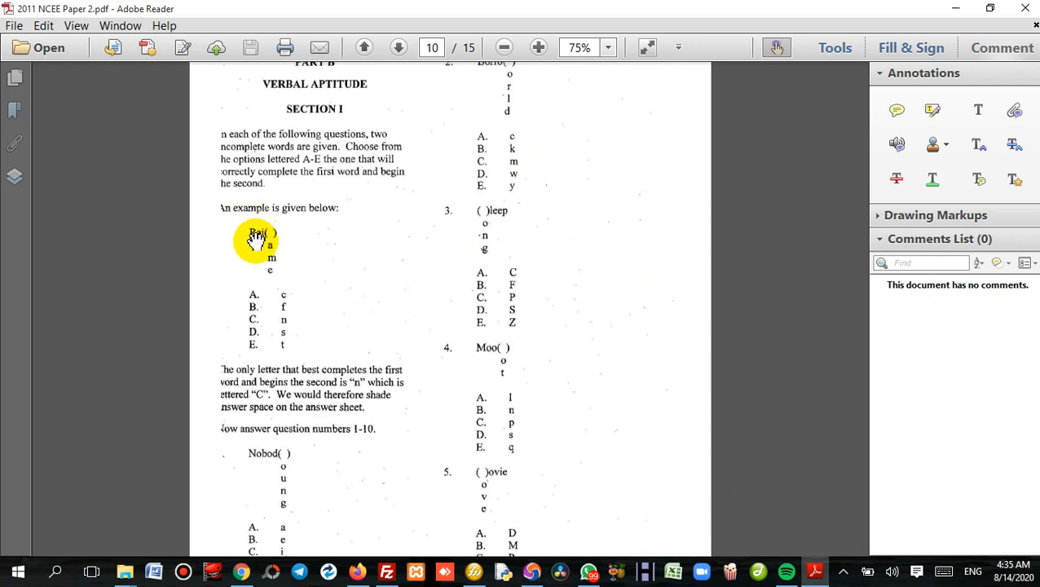
scroll(334, 298, down, 3)
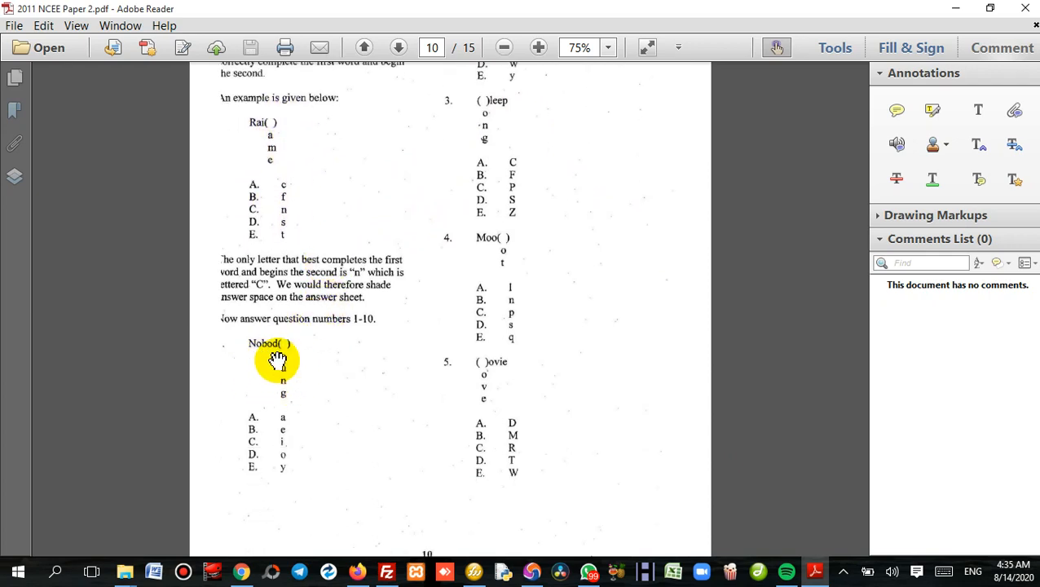
scroll(278, 361, down, 1)
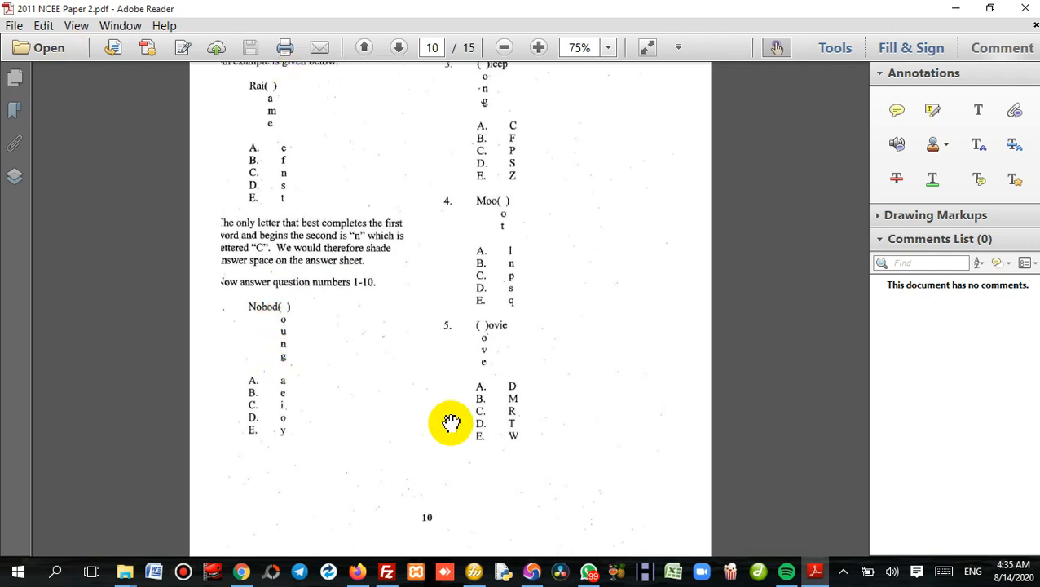
Step: Switch to Fireworks, paste the captured page into a new 1366 x 768 transparent document, and position it to show the "Nobod( )" question
click(475, 571)
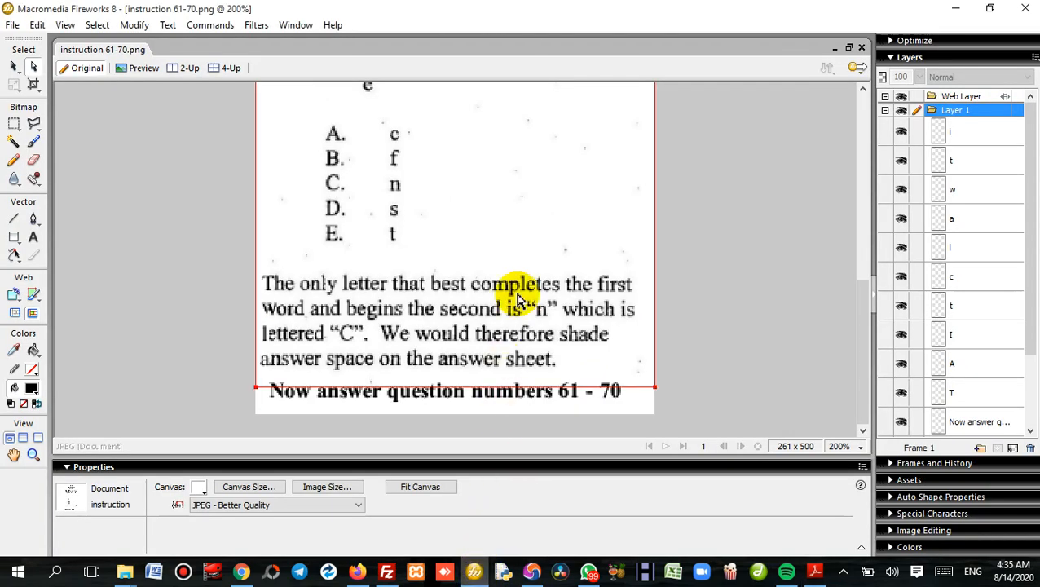
key(ctrl+n)
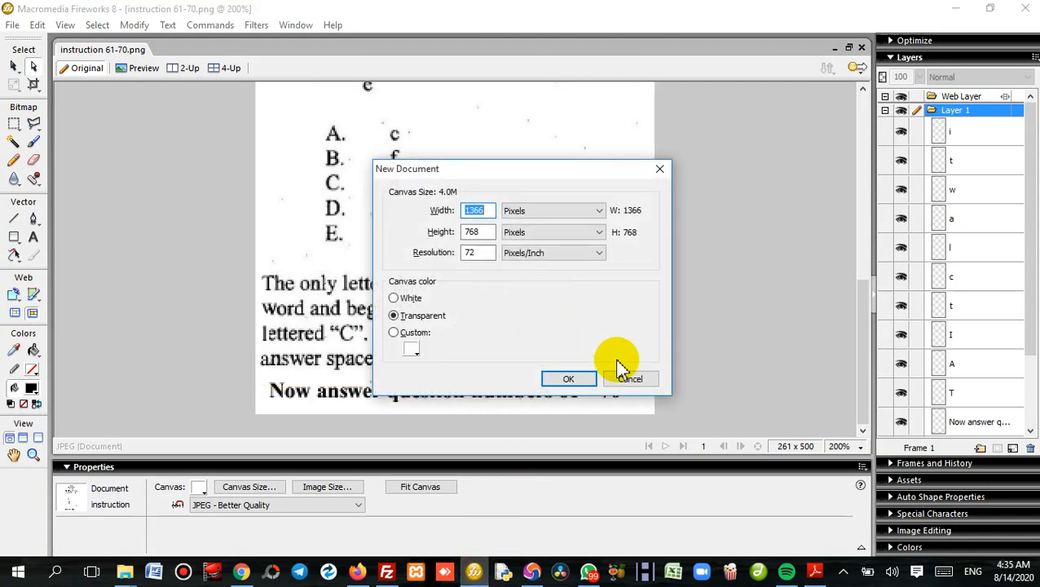
click(569, 379)
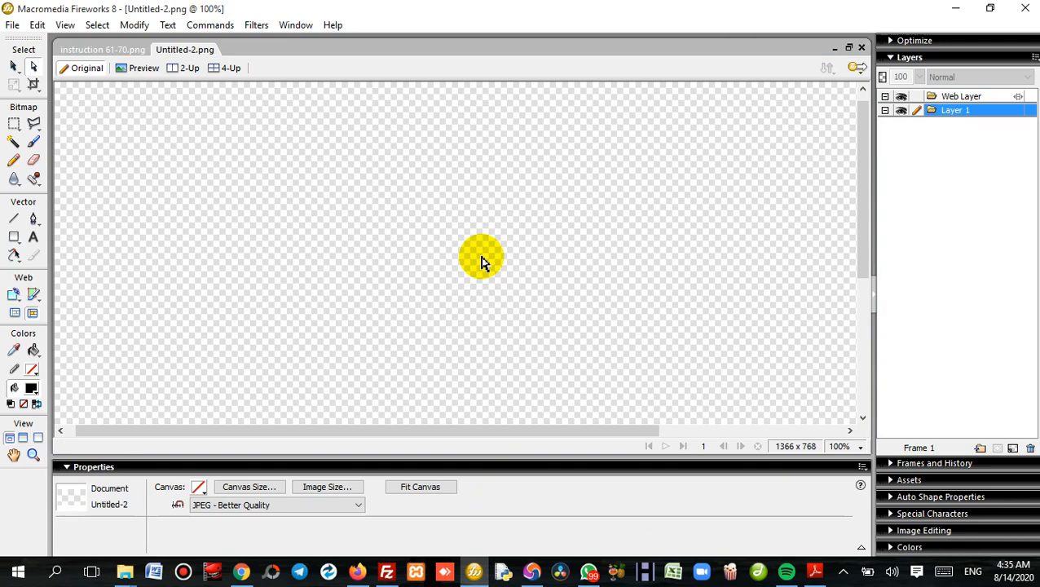
key(ctrl+v)
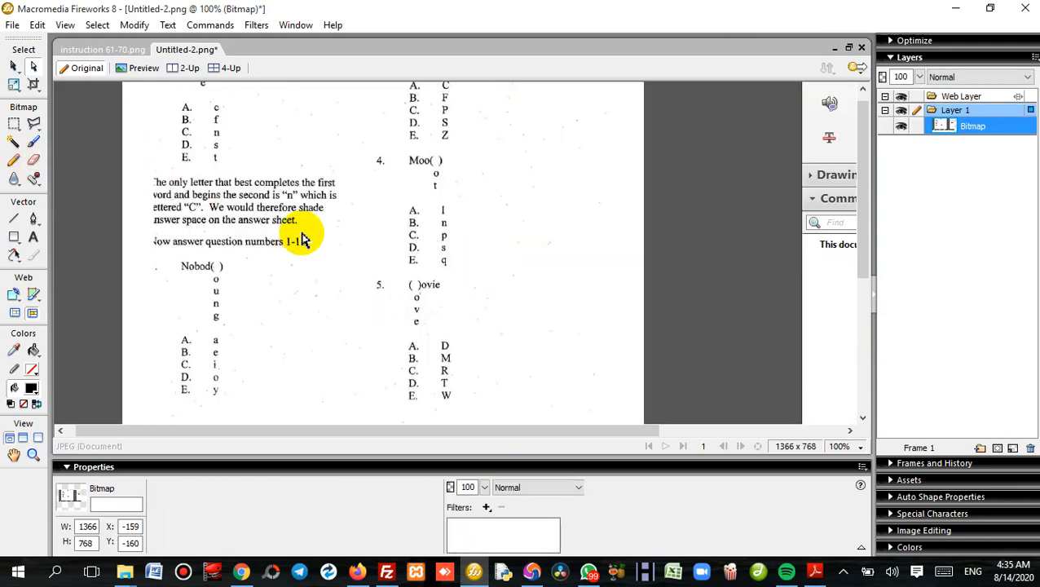
drag(302, 238, 339, 277)
drag(330, 329, 315, 154)
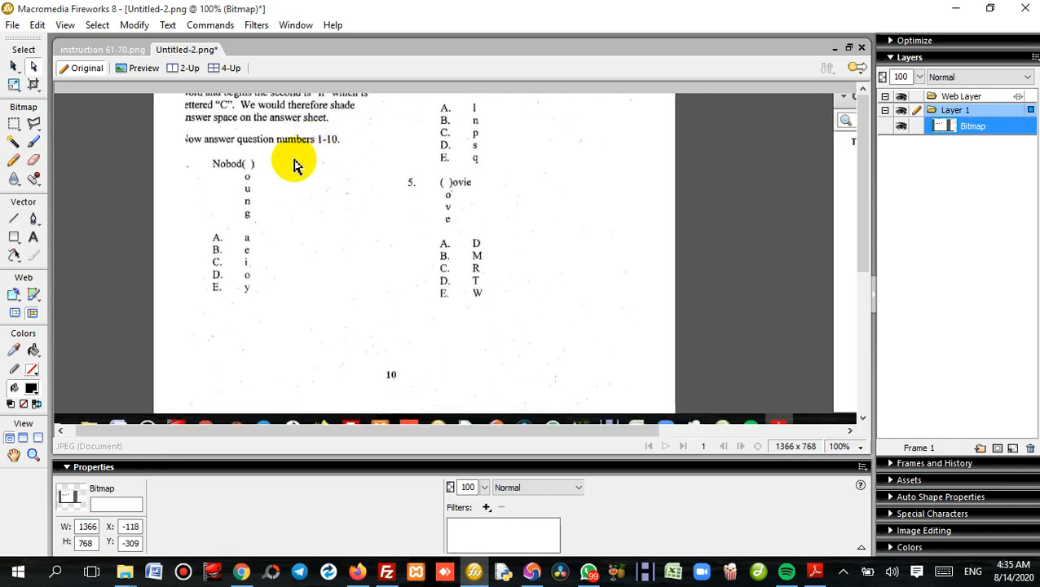
Step: Crop the document tightly around the "Nobod( )" word puzzle, excluding its answer options, to 109 x 97 pixels
click(33, 84)
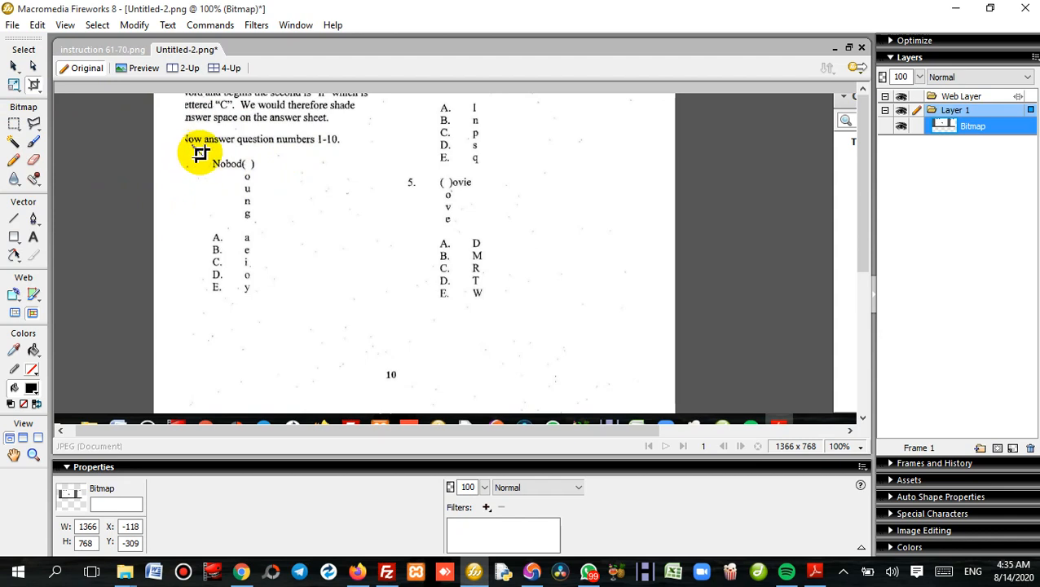
drag(200, 153, 274, 229)
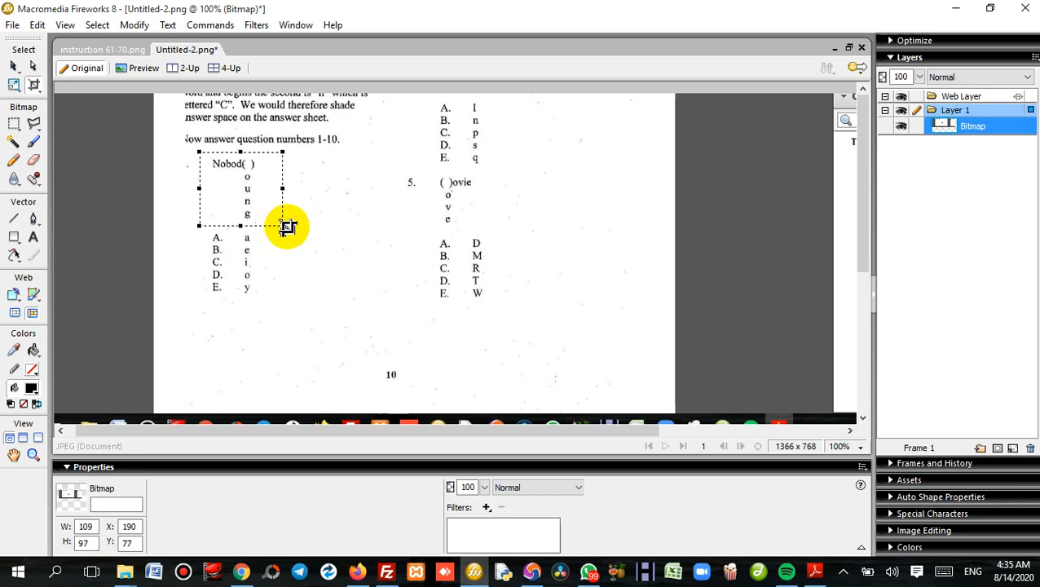
key(Return)
Step: Save the cropped puzzle image as 41 in the P2 folder and switch back to the live quiz page in Chrome
click(12, 25)
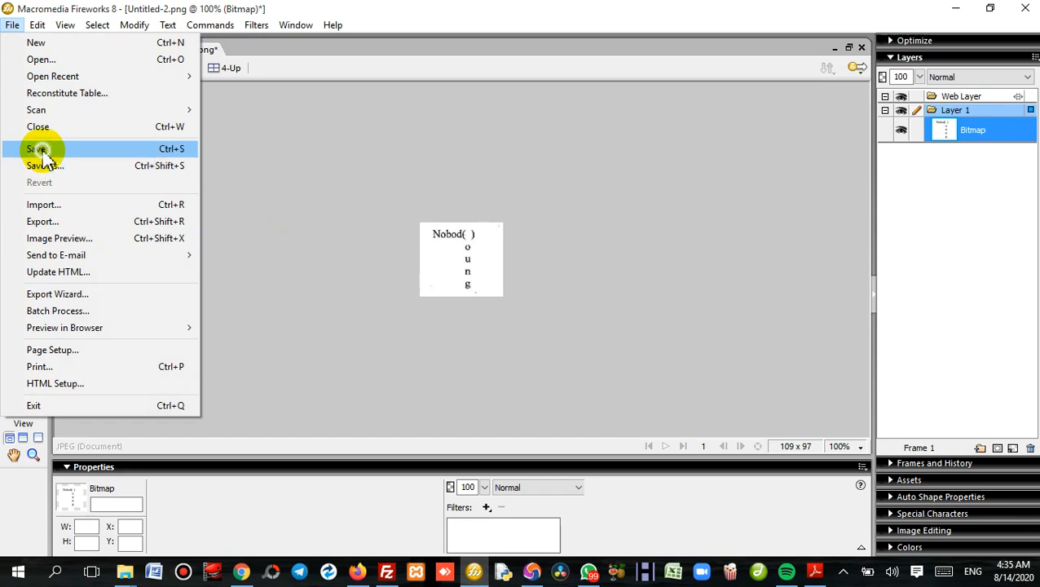
click(39, 149)
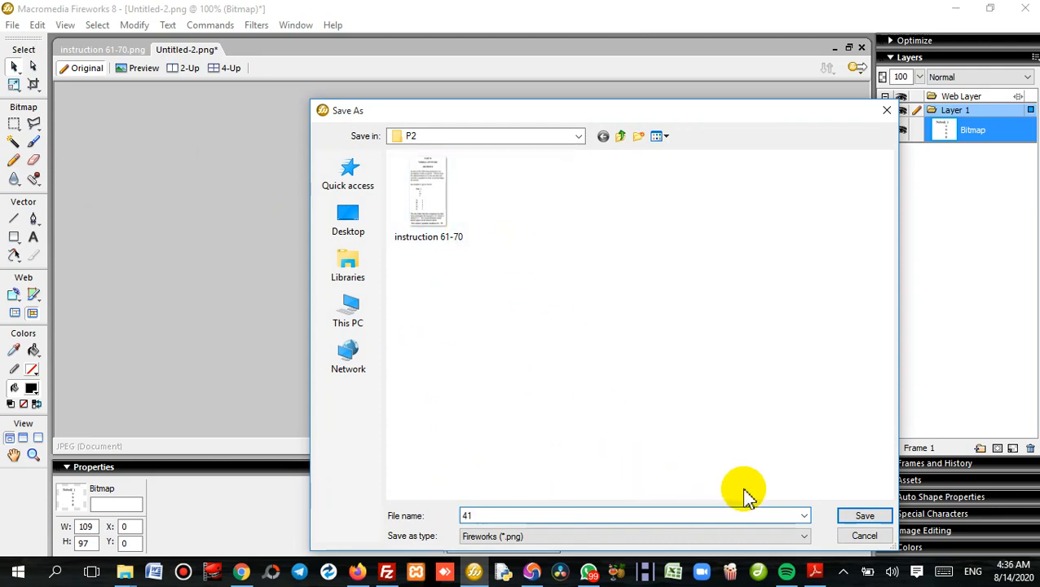
click(881, 517)
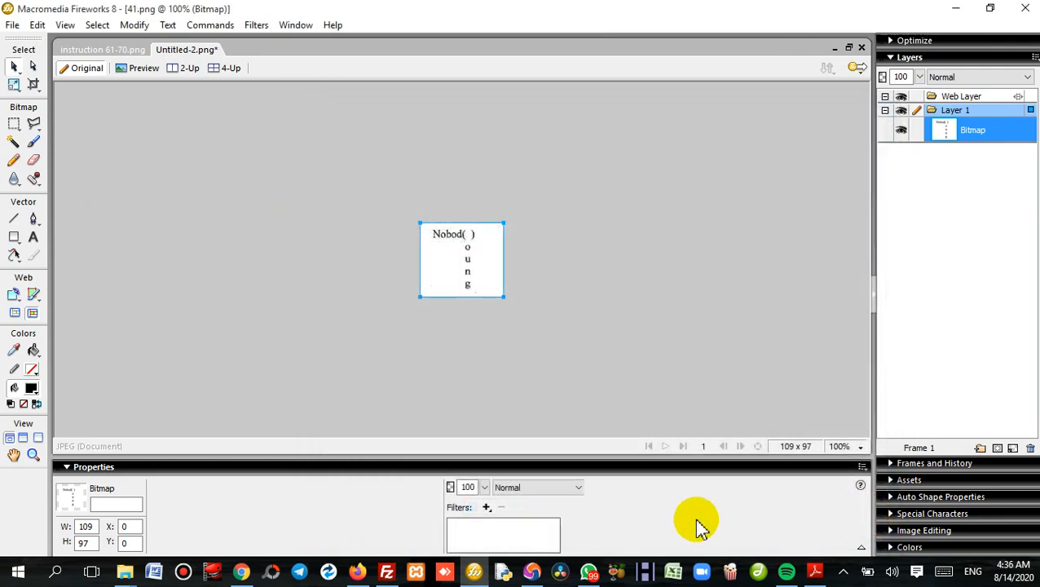
click(242, 573)
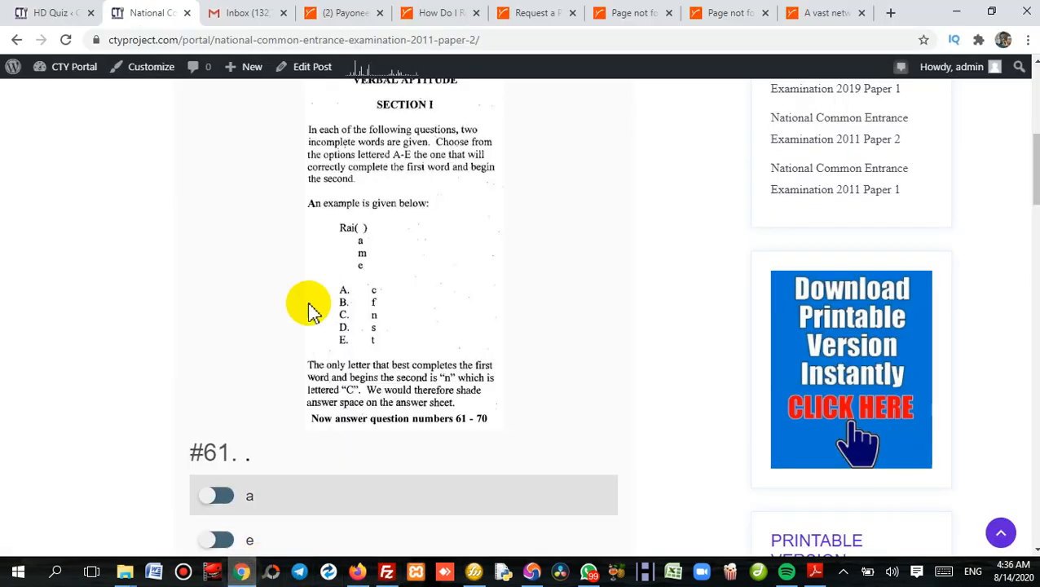
Step: Switch to the HD Quiz editor, return to the 2011 Paper 2 question list, and open question 61
click(53, 12)
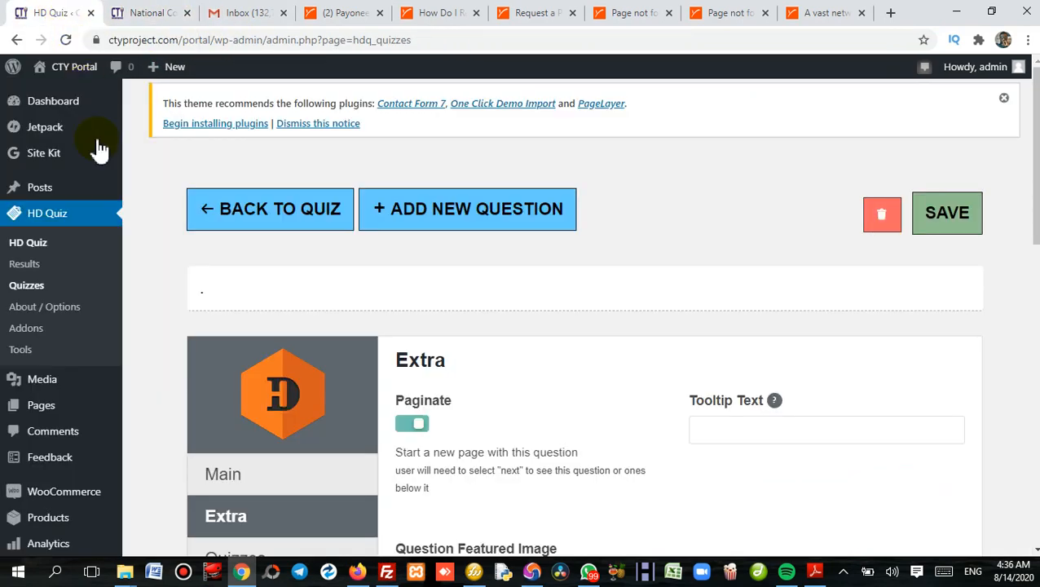
scroll(870, 320, down, 4)
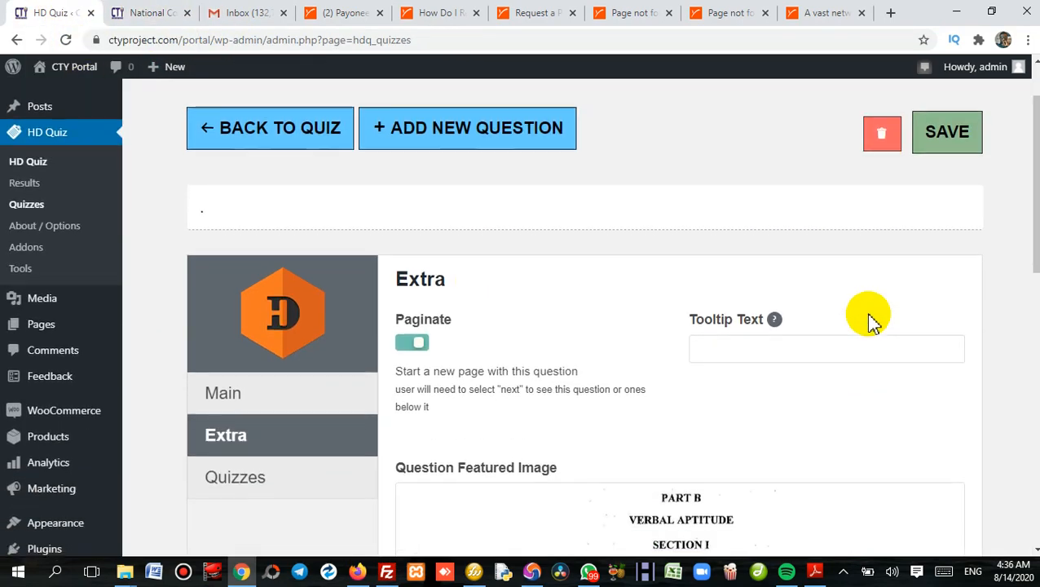
scroll(871, 319, down, 2)
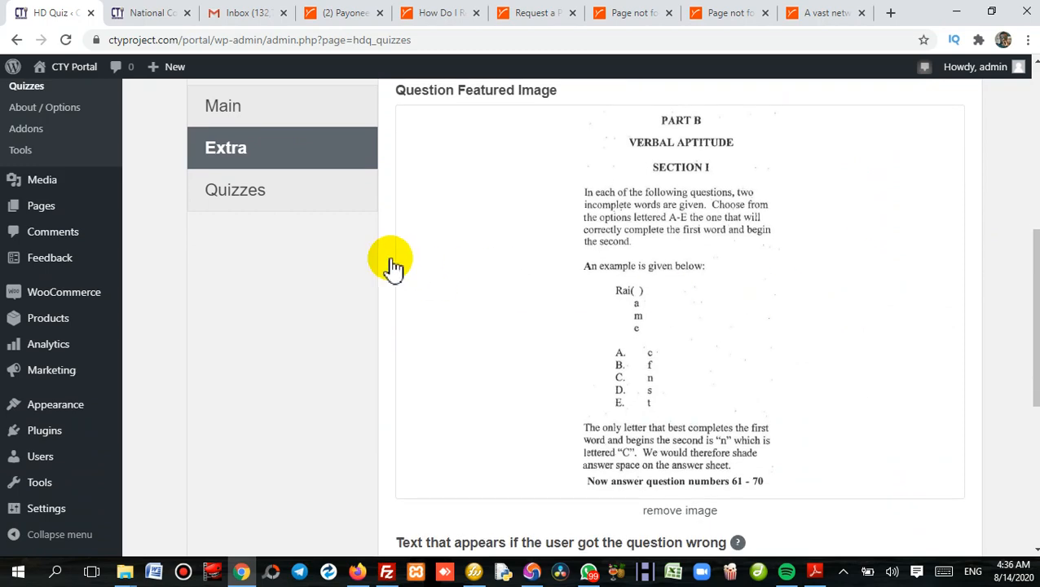
scroll(558, 268, up, 2)
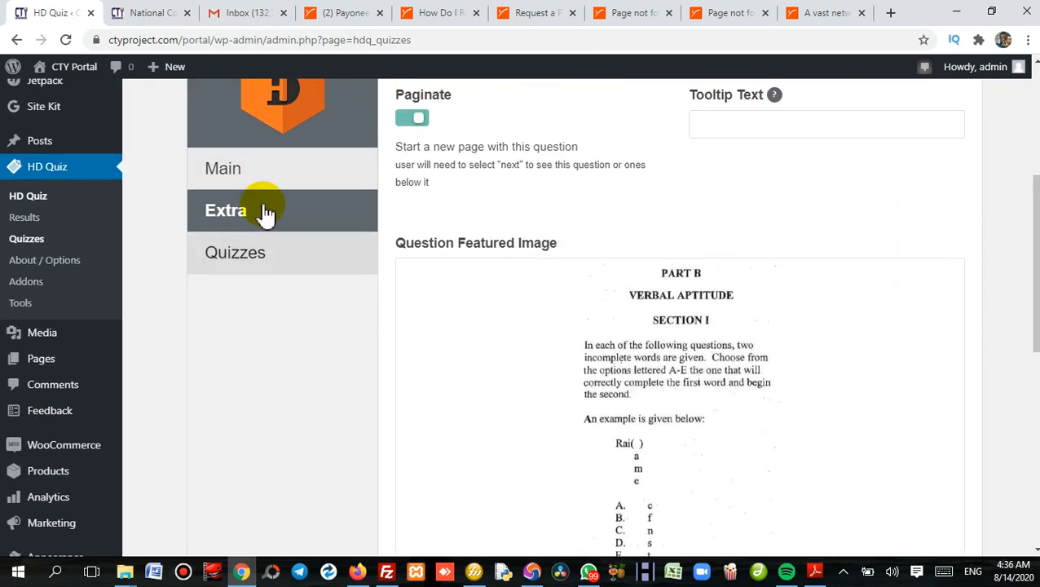
scroll(423, 212, up, 3)
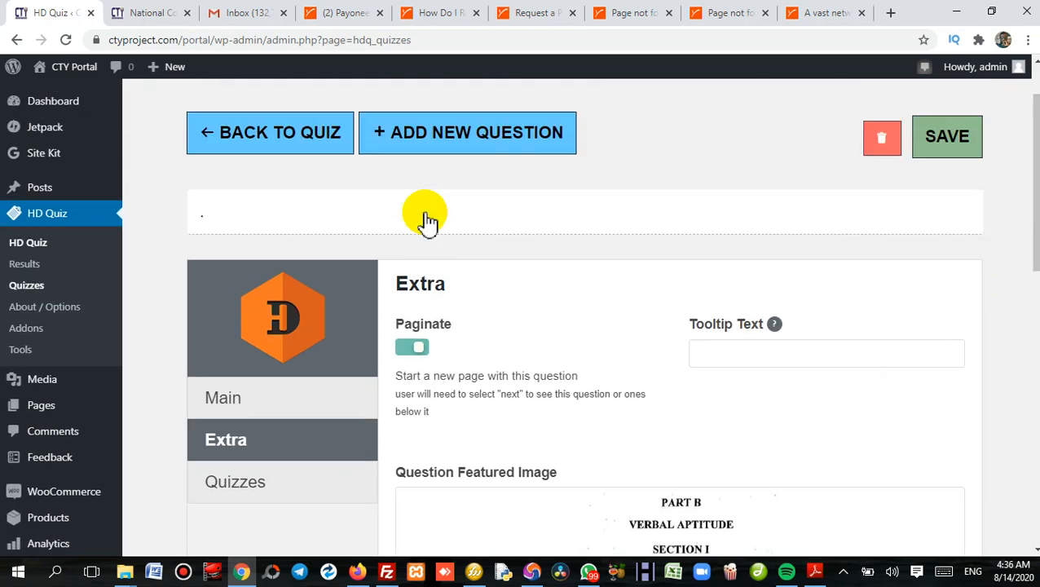
click(297, 139)
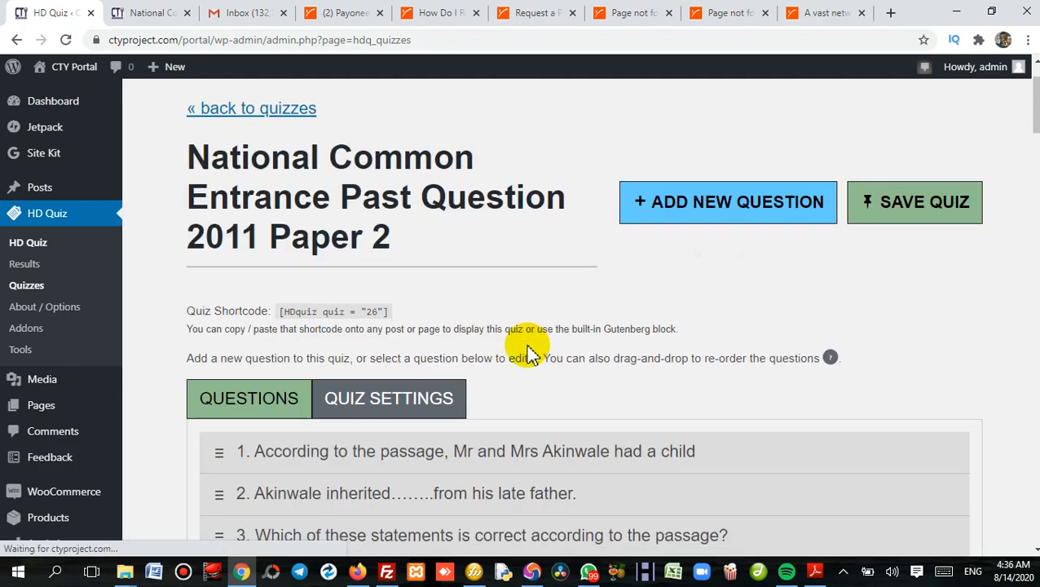
scroll(530, 352, down, 17)
scroll(529, 352, down, 14)
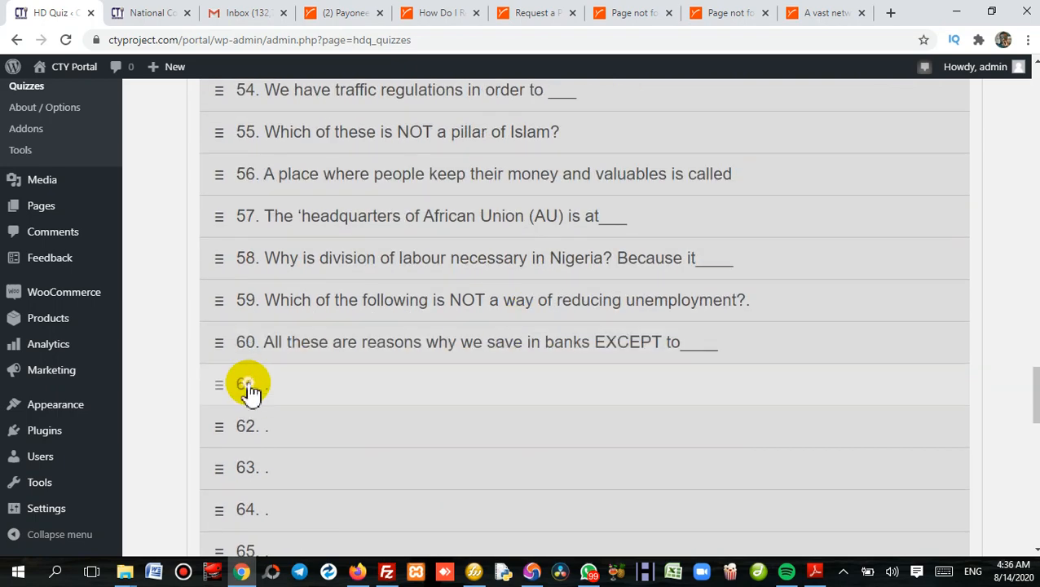
click(248, 384)
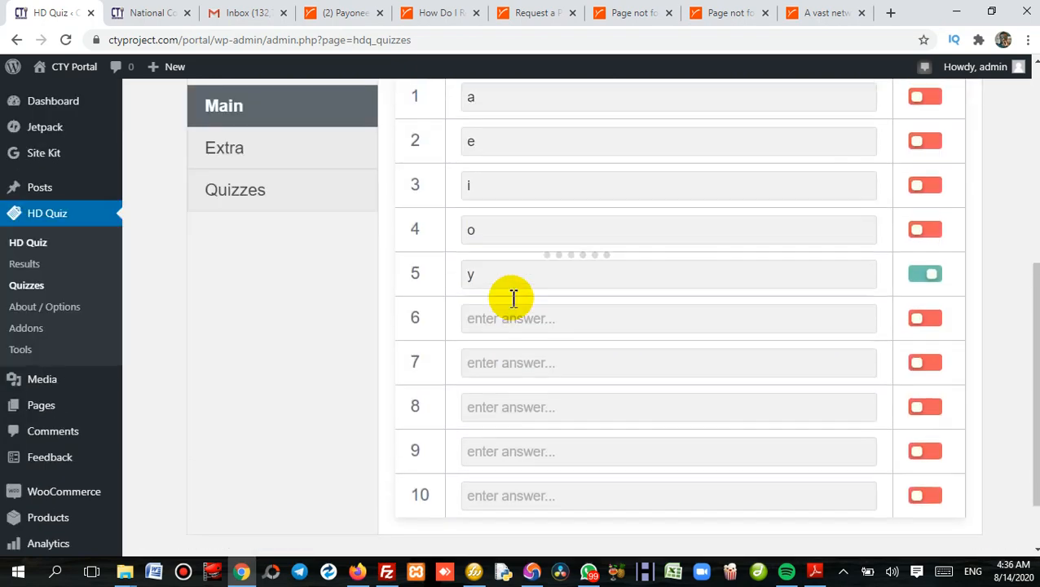
Step: Review question 61's question type, answer choices and marked correct answer
scroll(519, 298, down, 4)
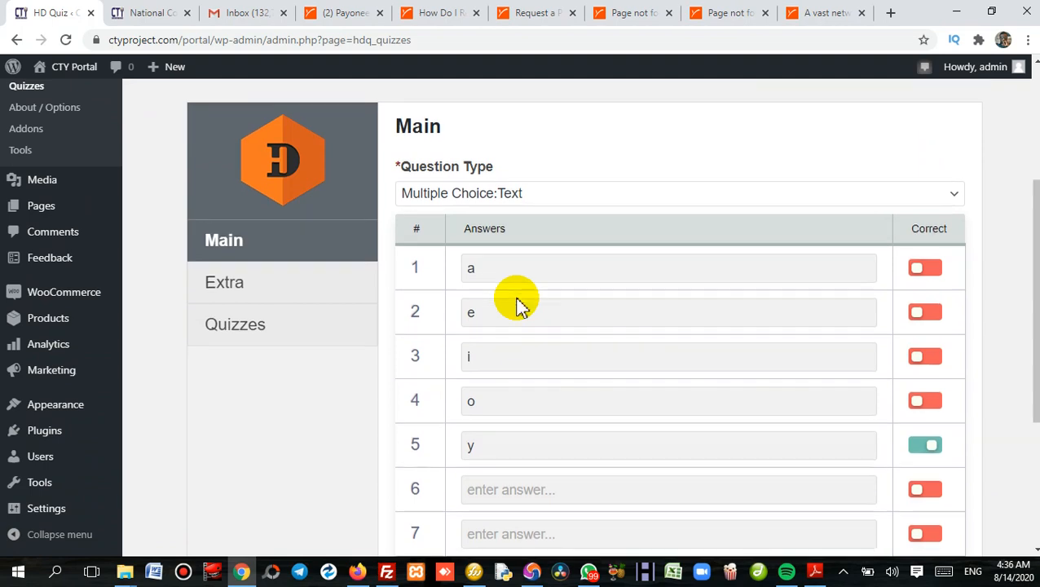
scroll(516, 300, down, 1)
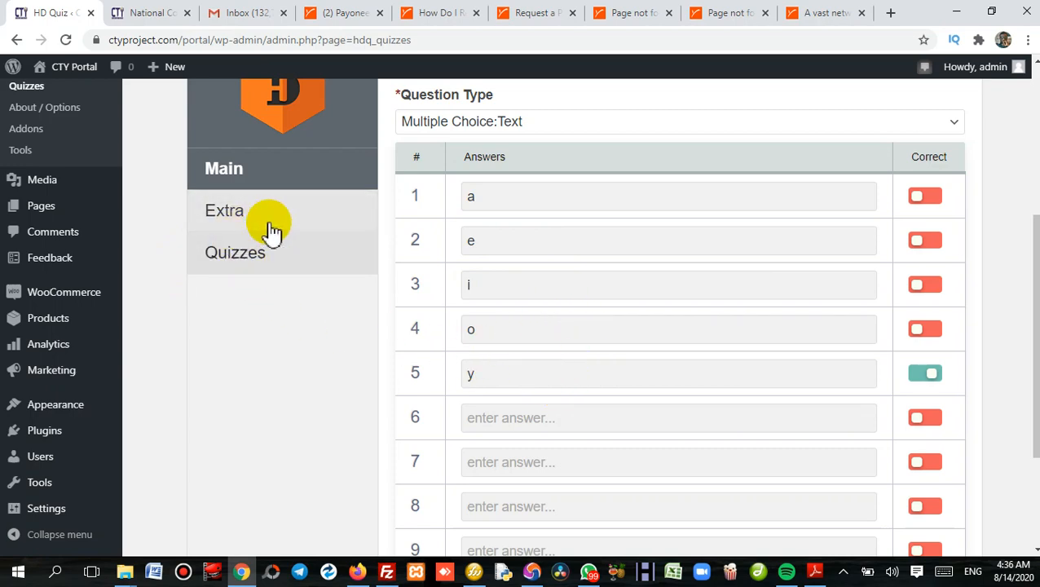
scroll(503, 232, down, 2)
scroll(505, 232, up, 4)
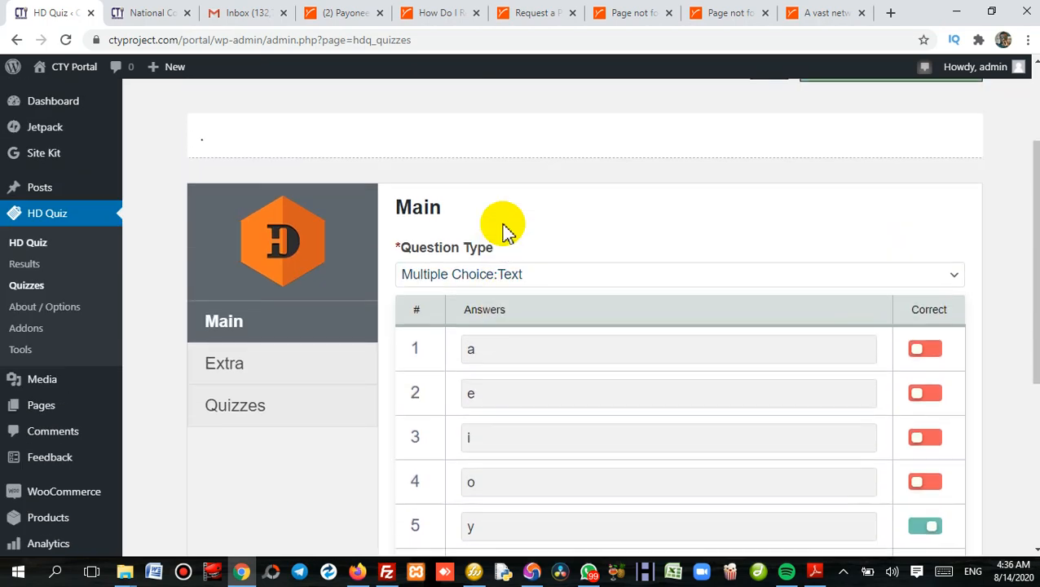
scroll(502, 233, up, 2)
scroll(511, 255, down, 2)
scroll(236, 118, up, 1)
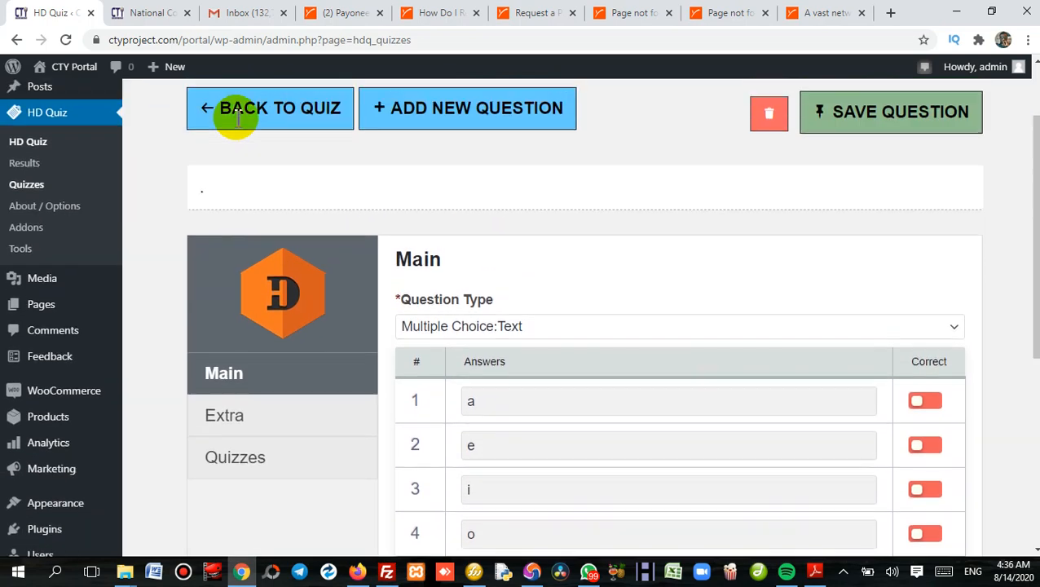
scroll(268, 171, up, 1)
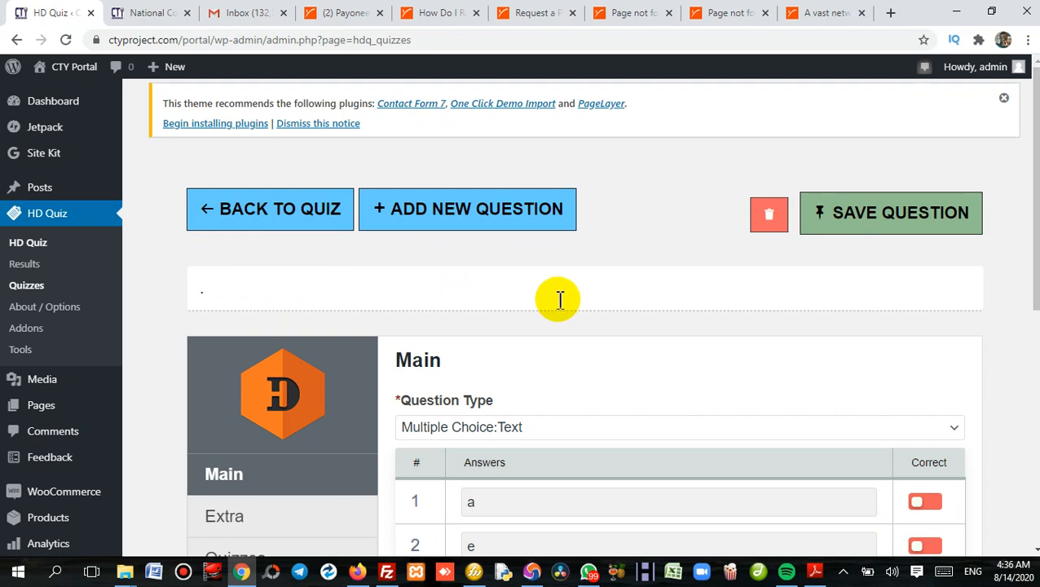
scroll(534, 324, down, 2)
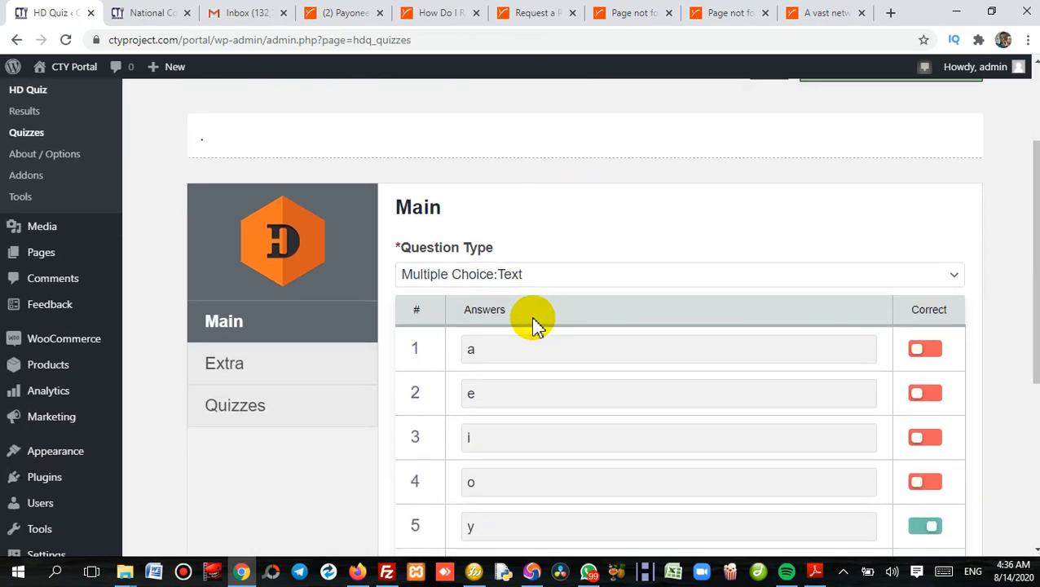
Step: Reopen question 61 from the quiz's question list and remove its featured image with the 61 - 70 instructions
scroll(531, 321, up, 2)
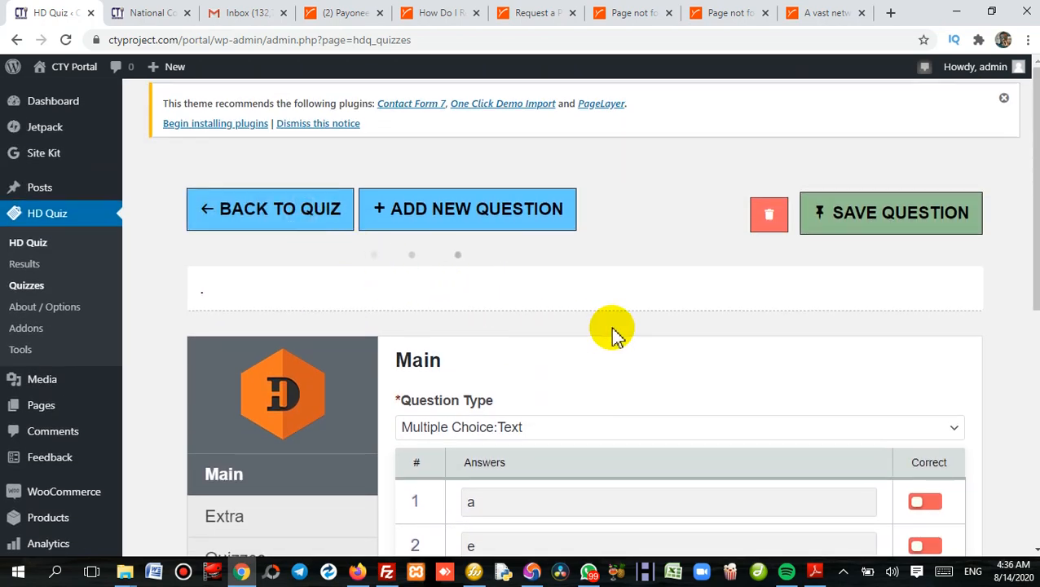
scroll(616, 334, down, 17)
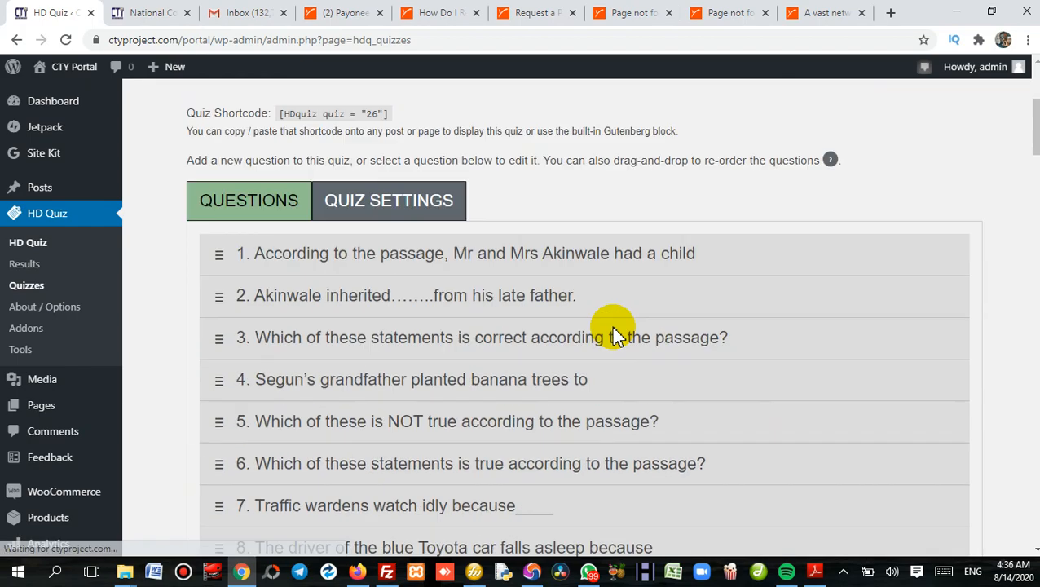
scroll(617, 336, down, 14)
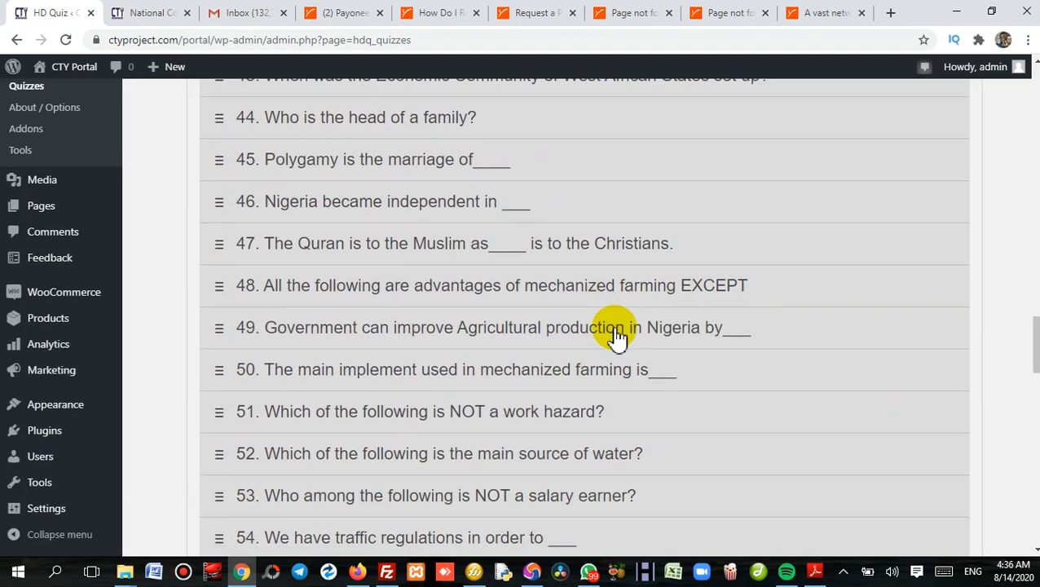
scroll(618, 336, down, 1)
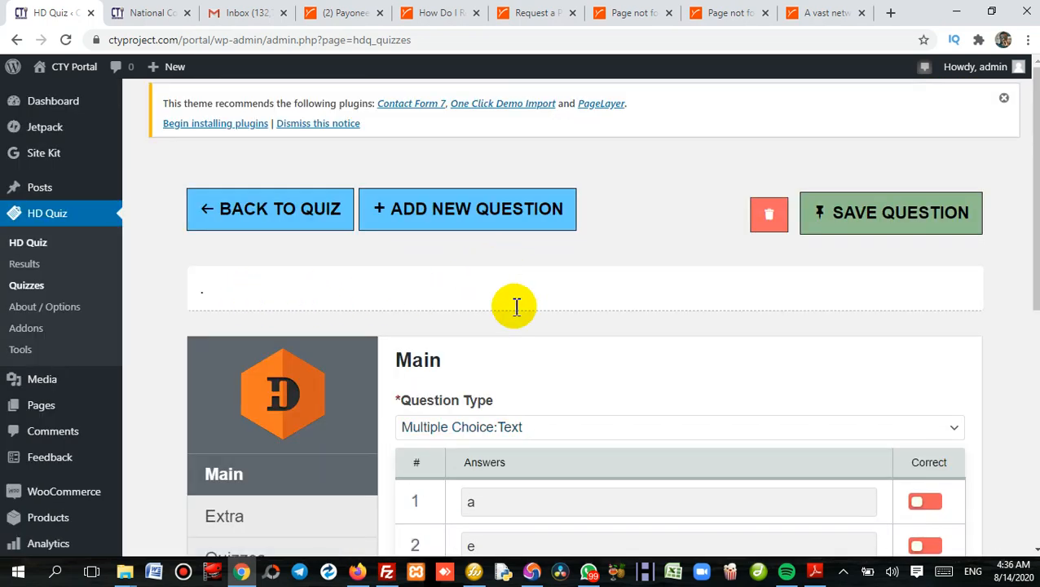
scroll(515, 310, down, 2)
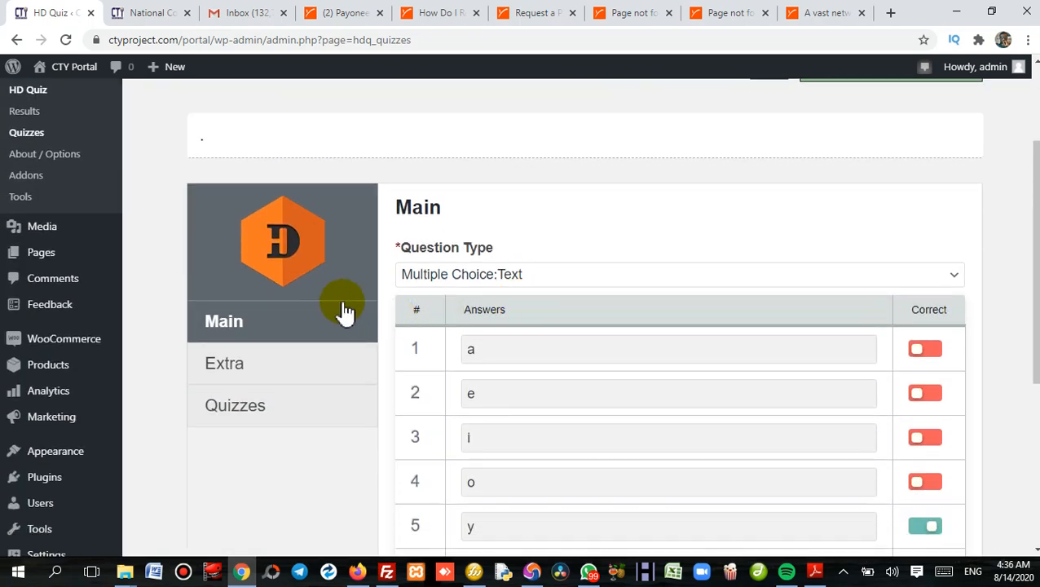
click(216, 368)
scroll(713, 376, down, 3)
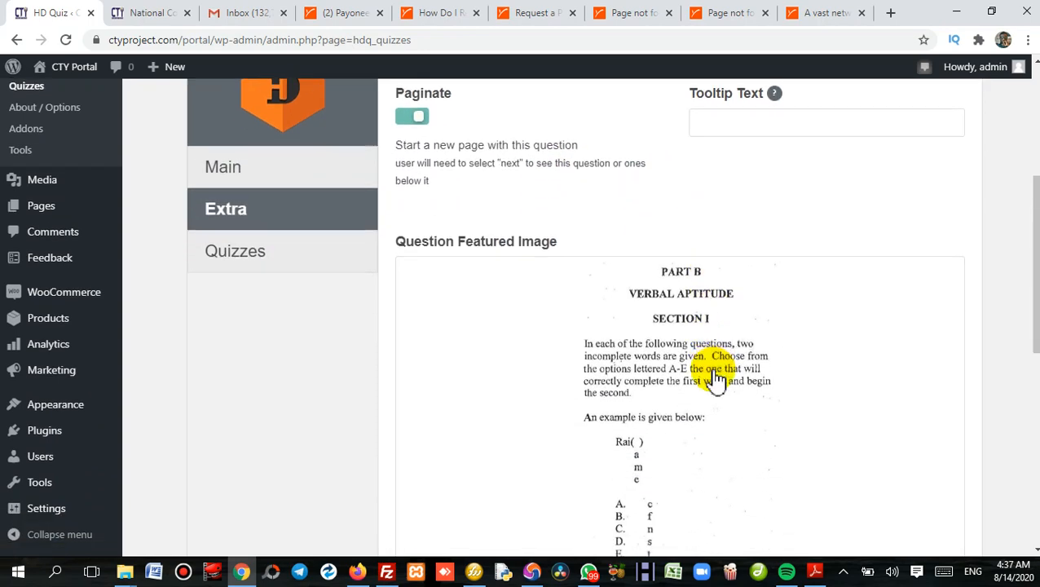
scroll(604, 326, down, 3)
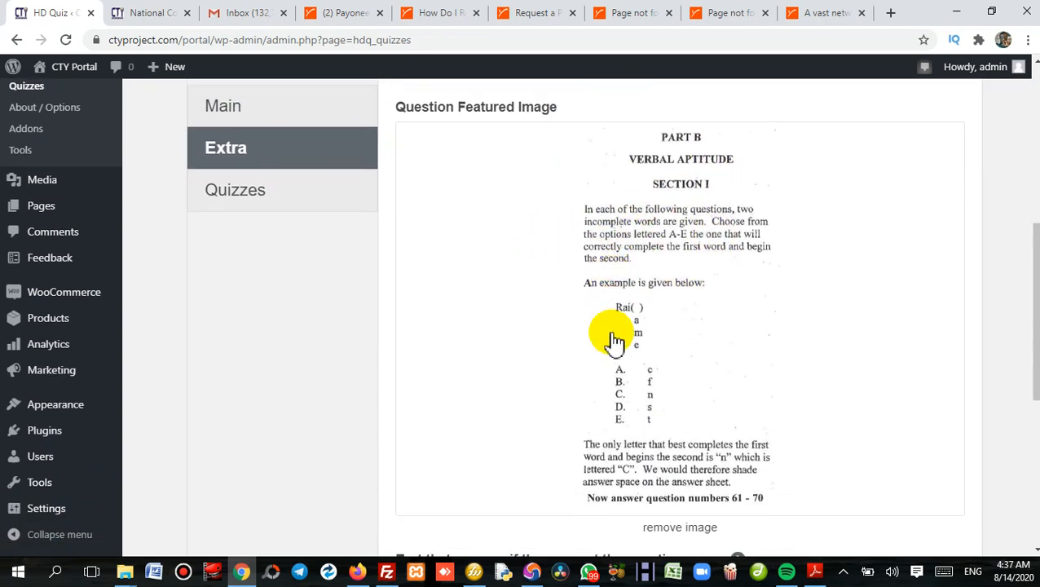
click(676, 358)
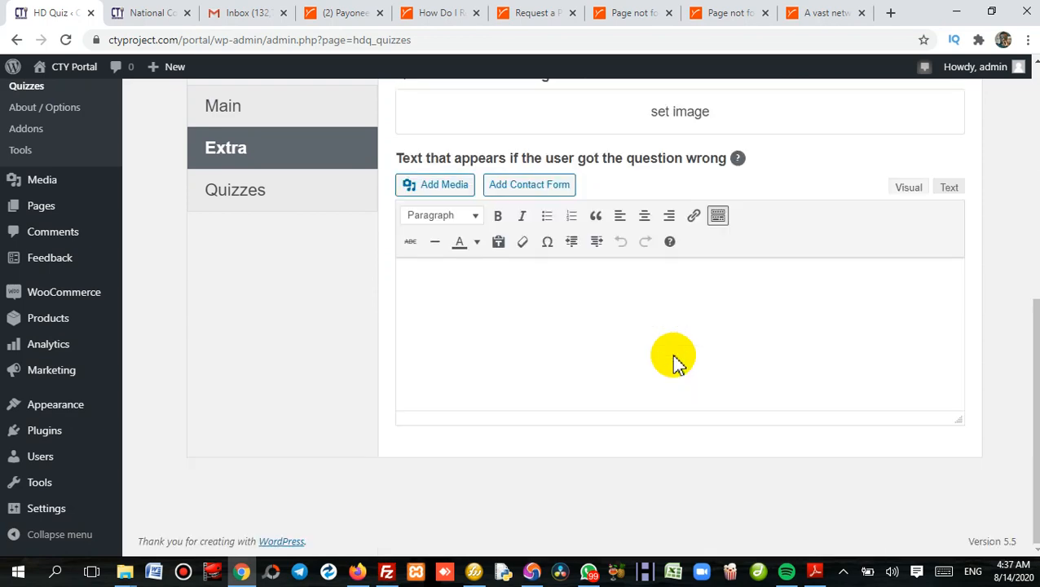
Step: Upload the "Nobod( )" puzzle image 41 from the P2 folder and set it as question 61's featured image
scroll(681, 183, up, 1)
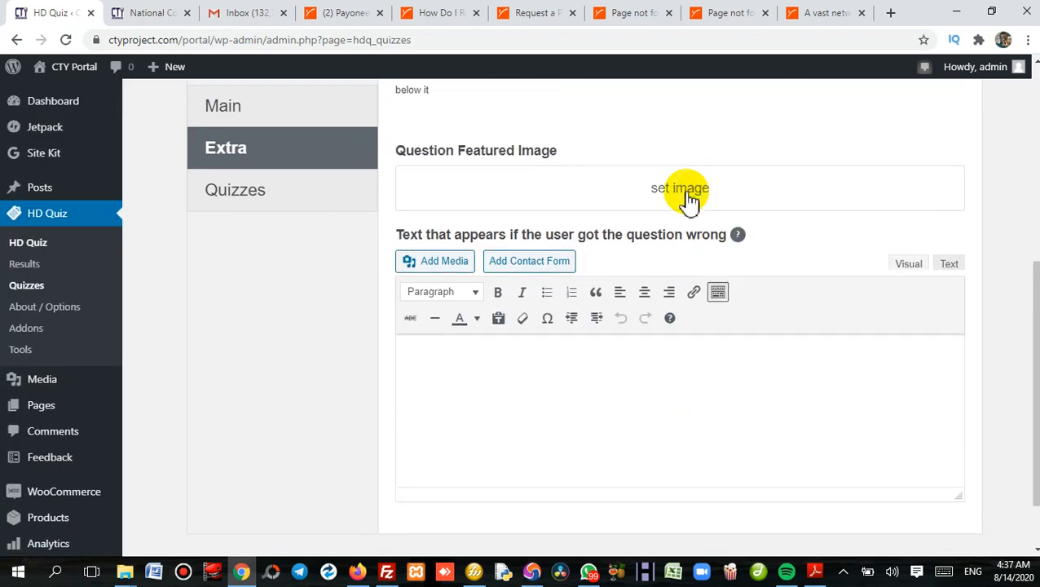
click(462, 204)
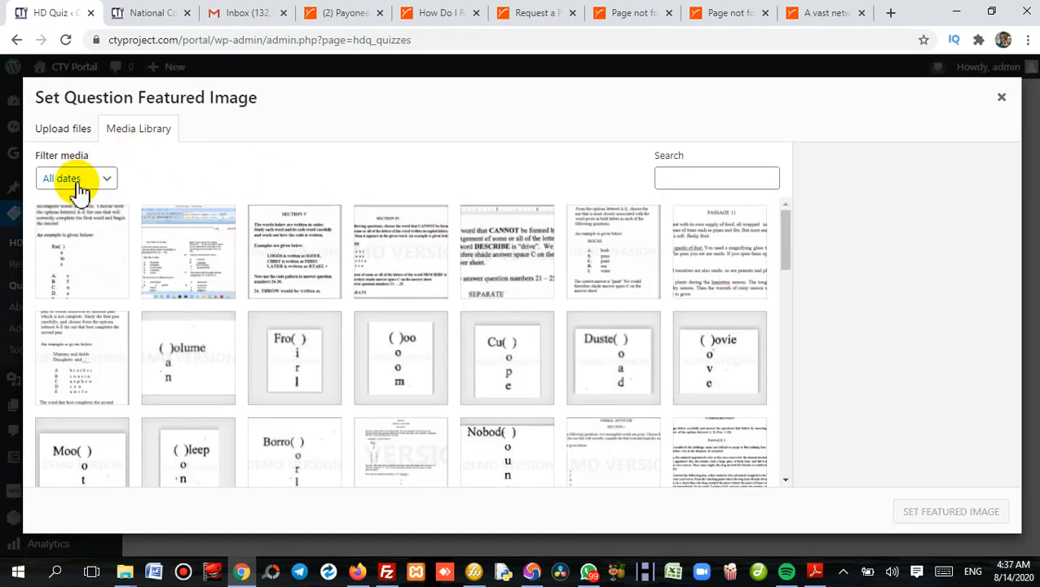
click(50, 134)
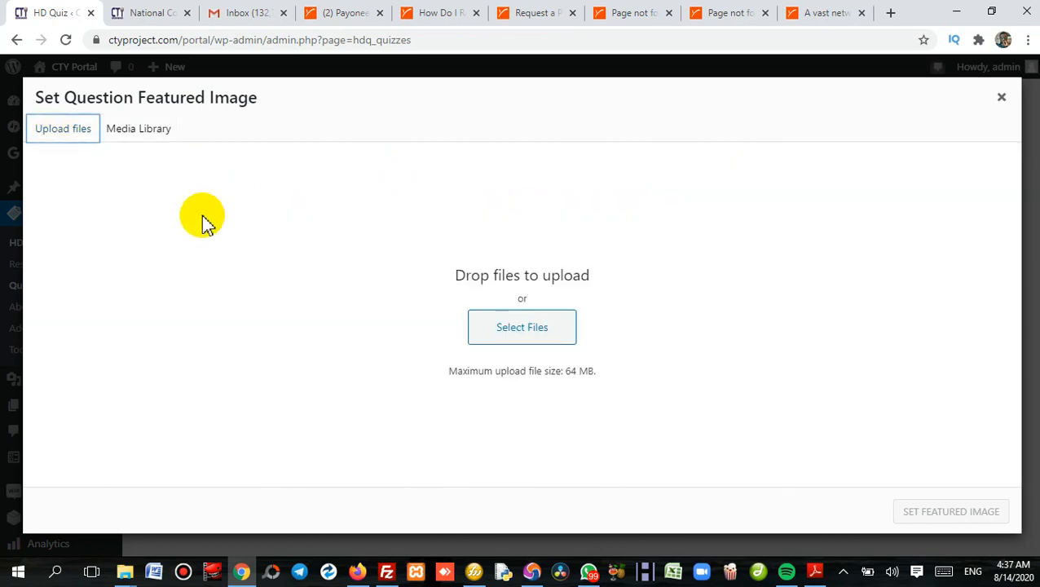
click(507, 326)
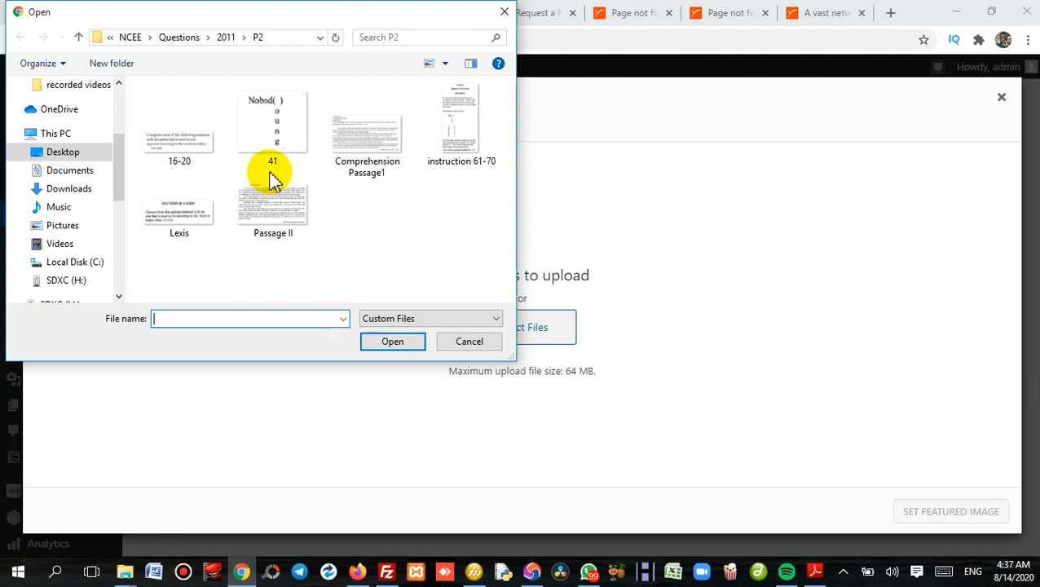
click(487, 575)
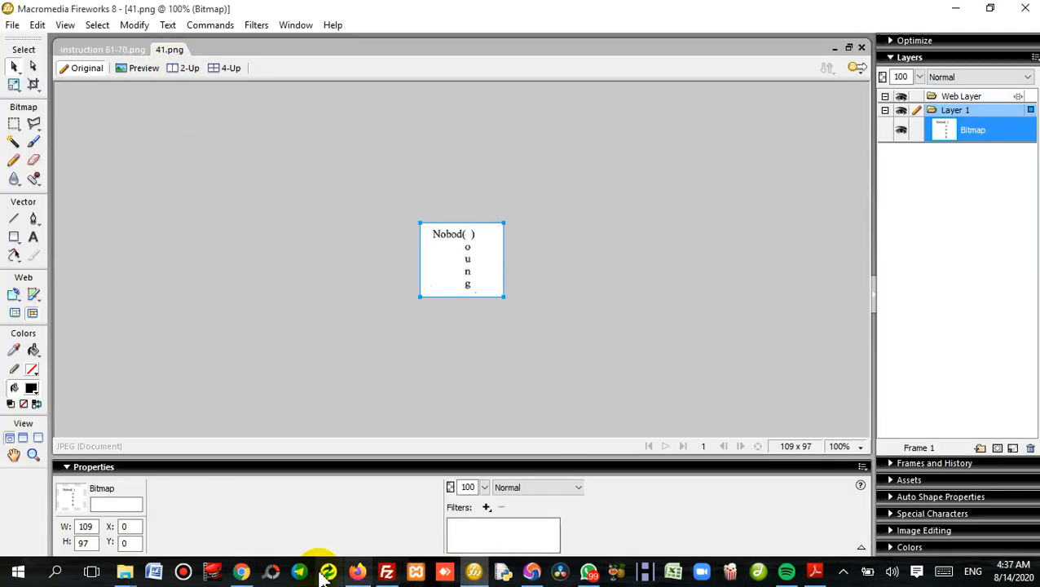
click(238, 573)
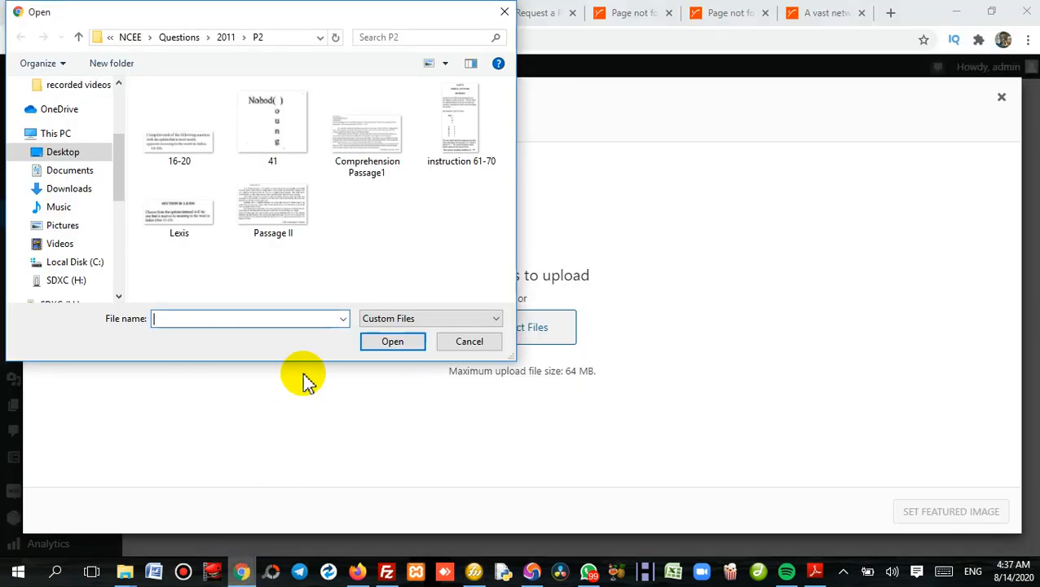
click(262, 121)
click(393, 341)
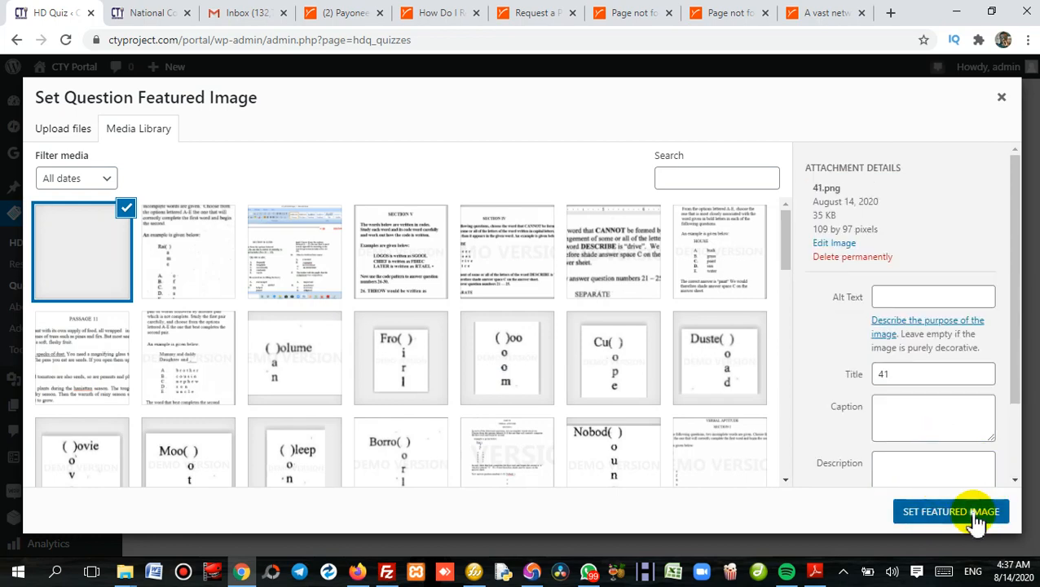
click(977, 517)
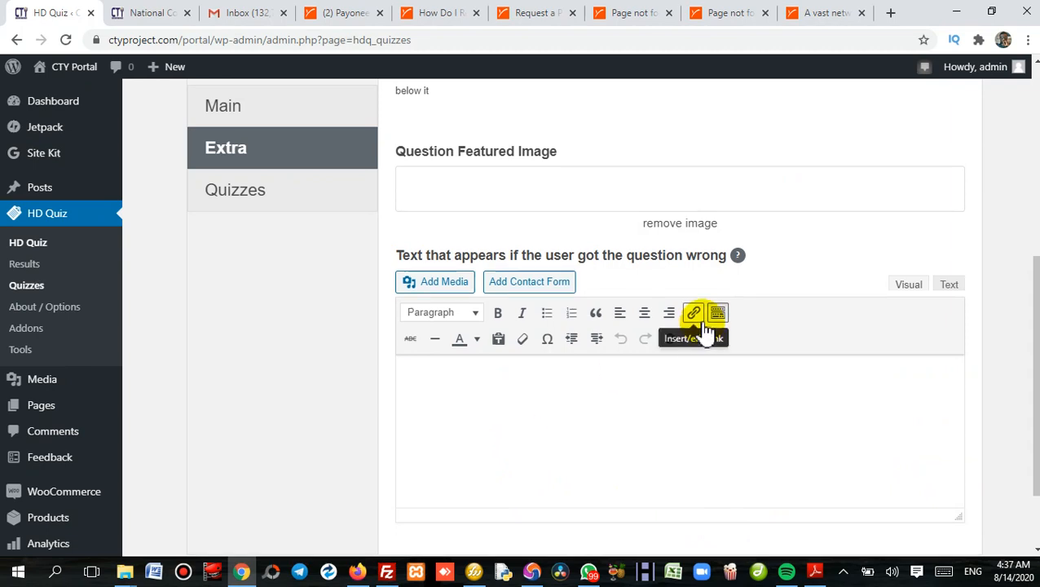
Step: Save question 61 with its new featured image and reload the live 2011 Paper 2 quiz page
scroll(689, 339, up, 3)
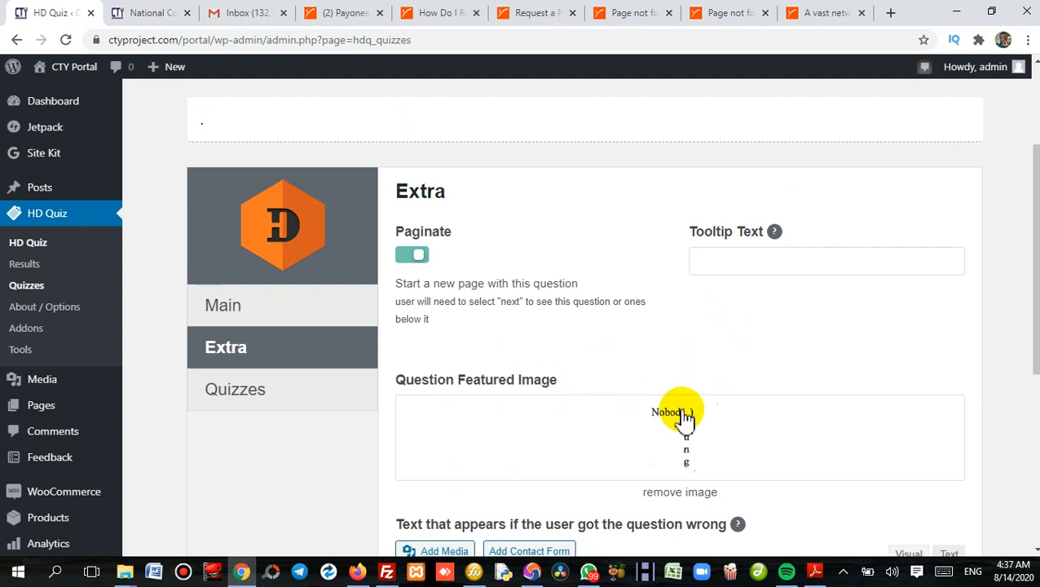
scroll(715, 467, up, 1)
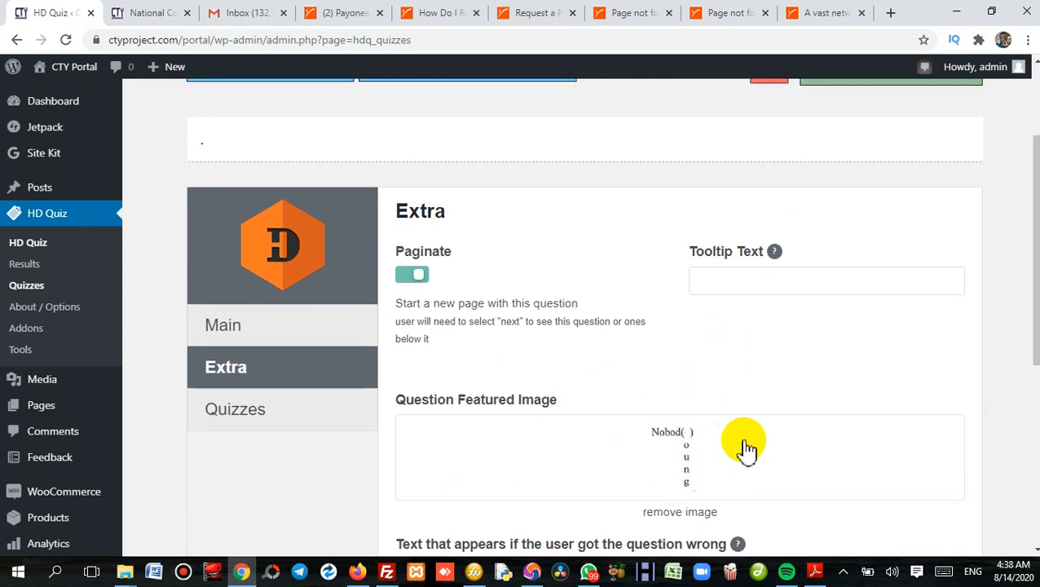
click(854, 121)
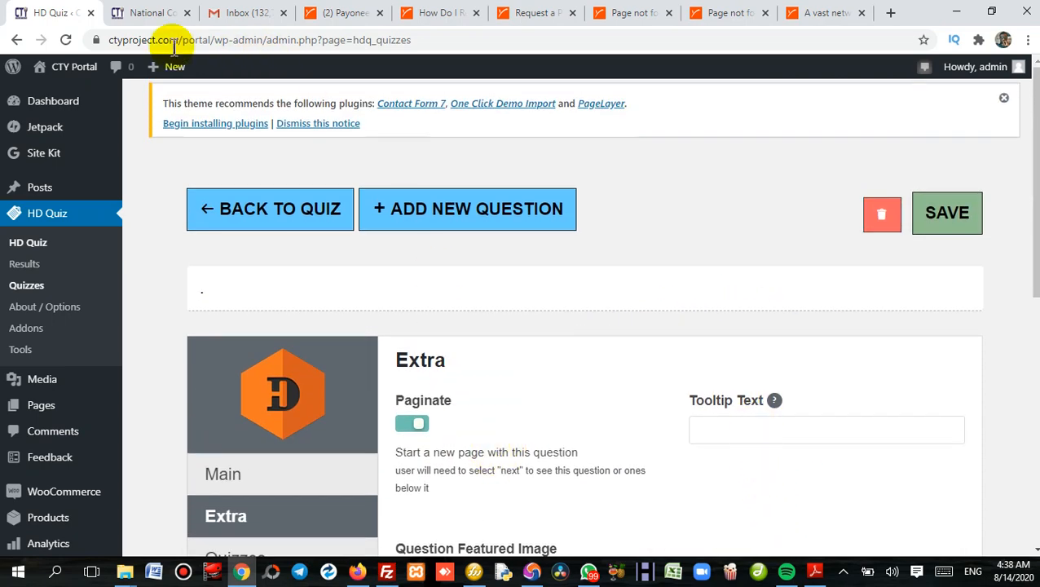
click(159, 13)
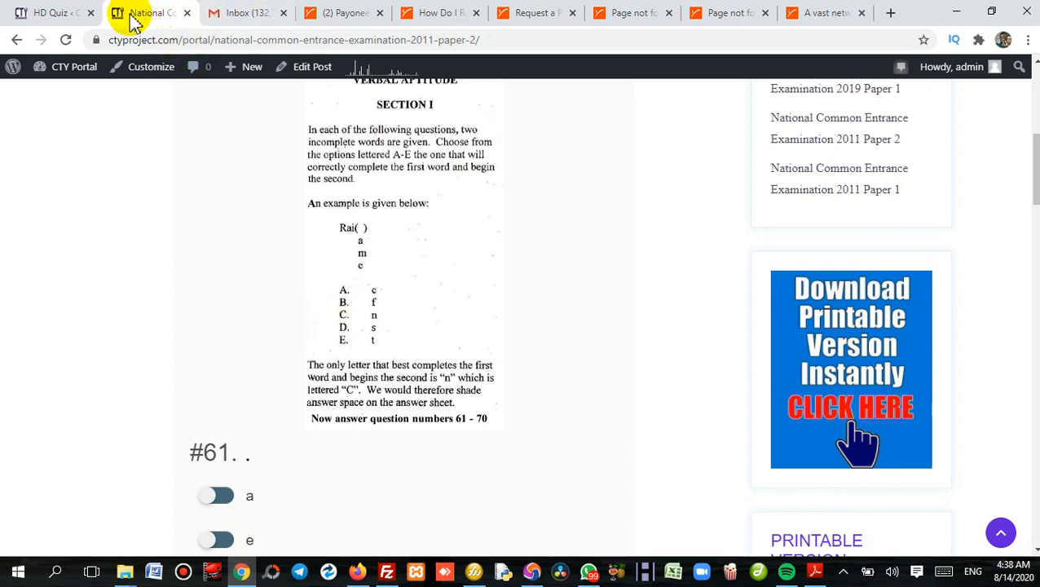
click(66, 41)
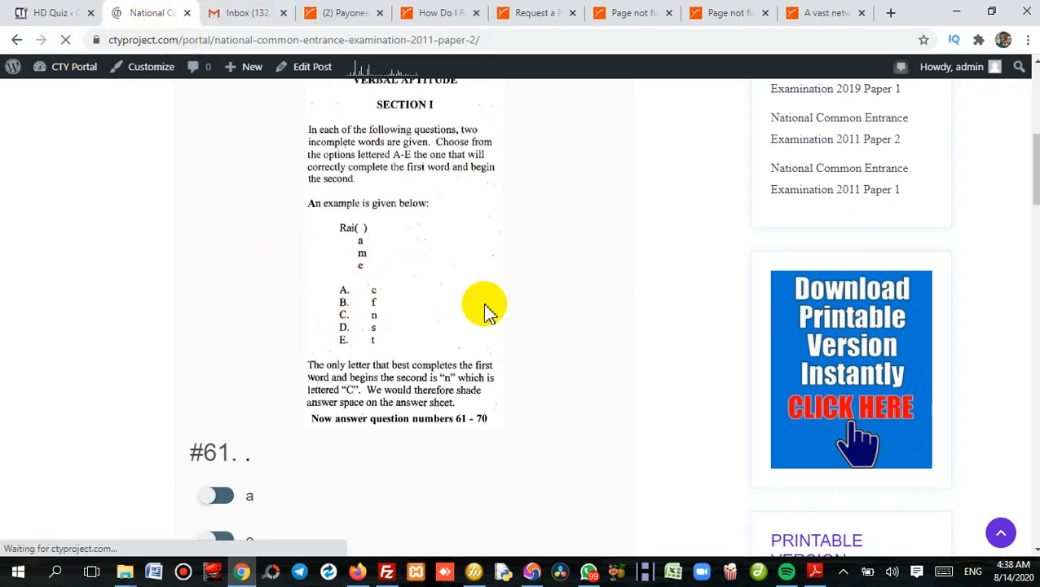
Step: Advance the live 2011 Paper 2 quiz past questions 1 to 15 without answering them
scroll(506, 308, down, 15)
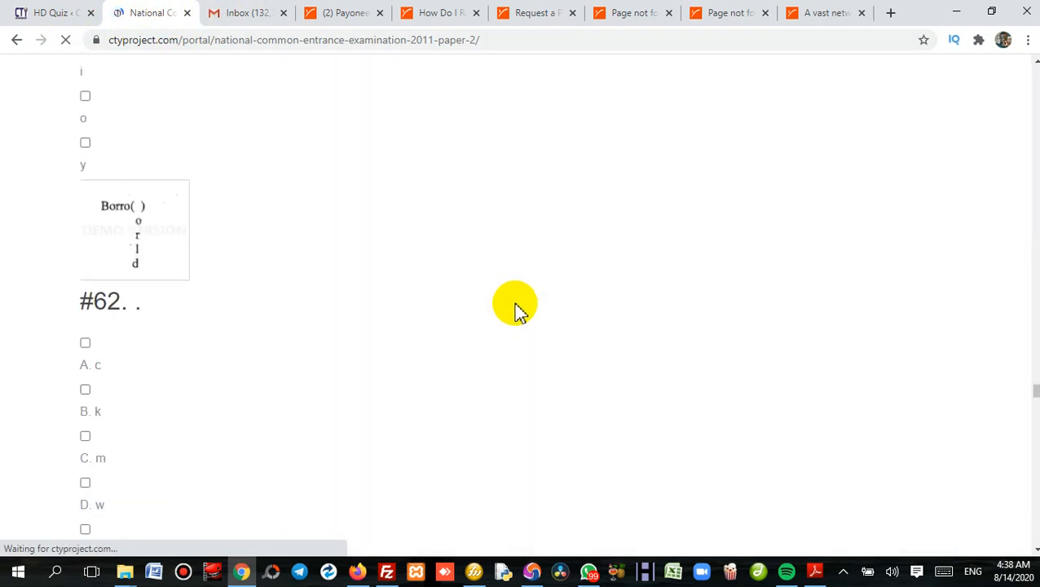
scroll(514, 308, up, 2)
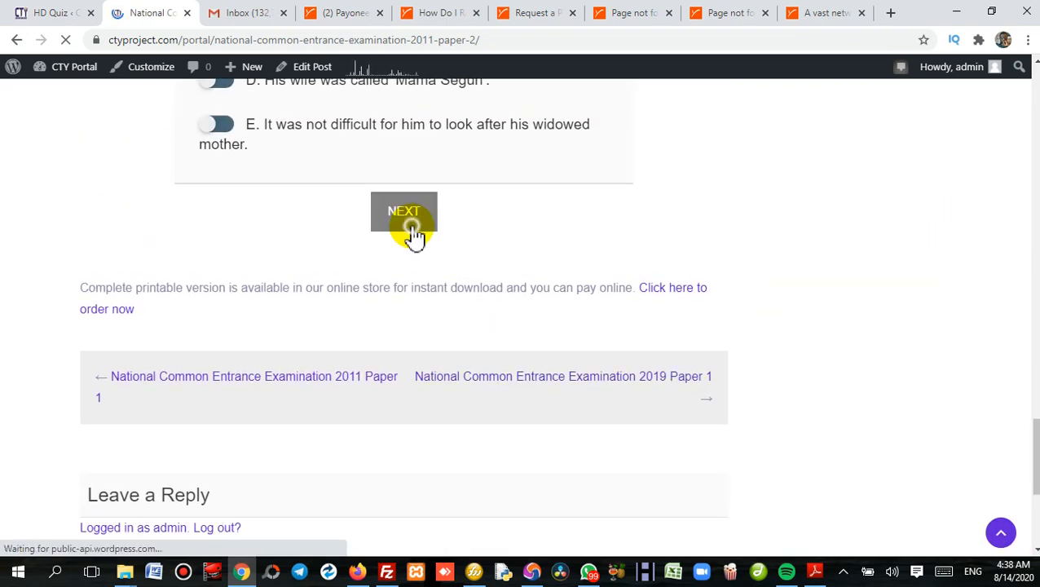
click(408, 216)
scroll(518, 220, down, 12)
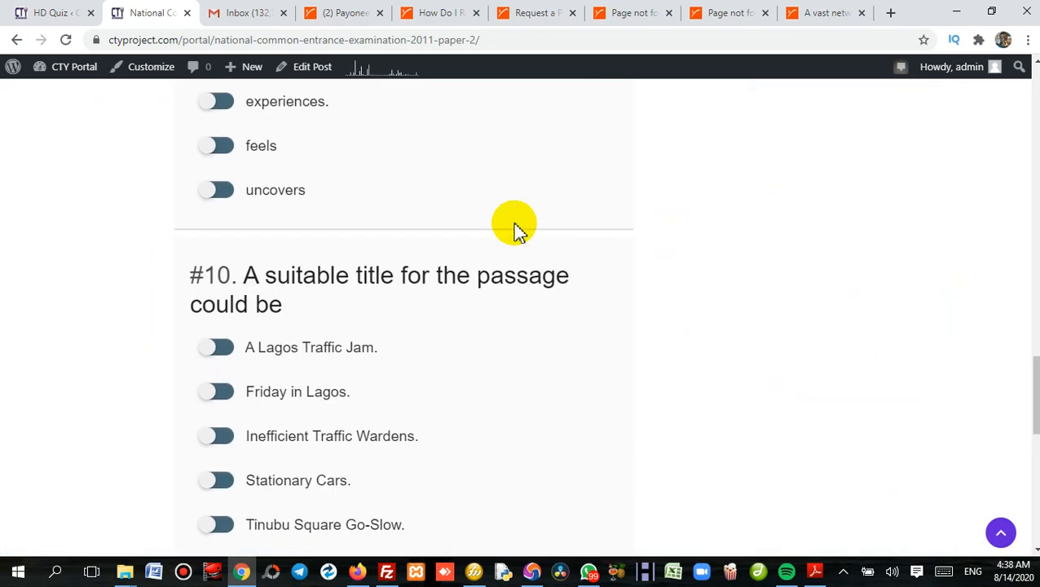
scroll(515, 231, down, 3)
scroll(410, 241, up, 2)
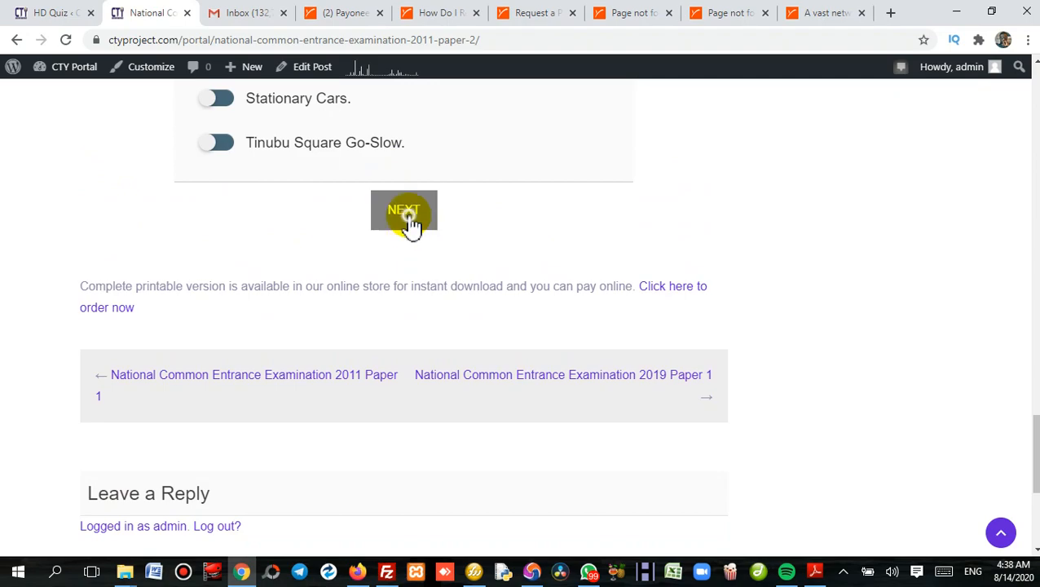
click(411, 227)
scroll(490, 242, down, 5)
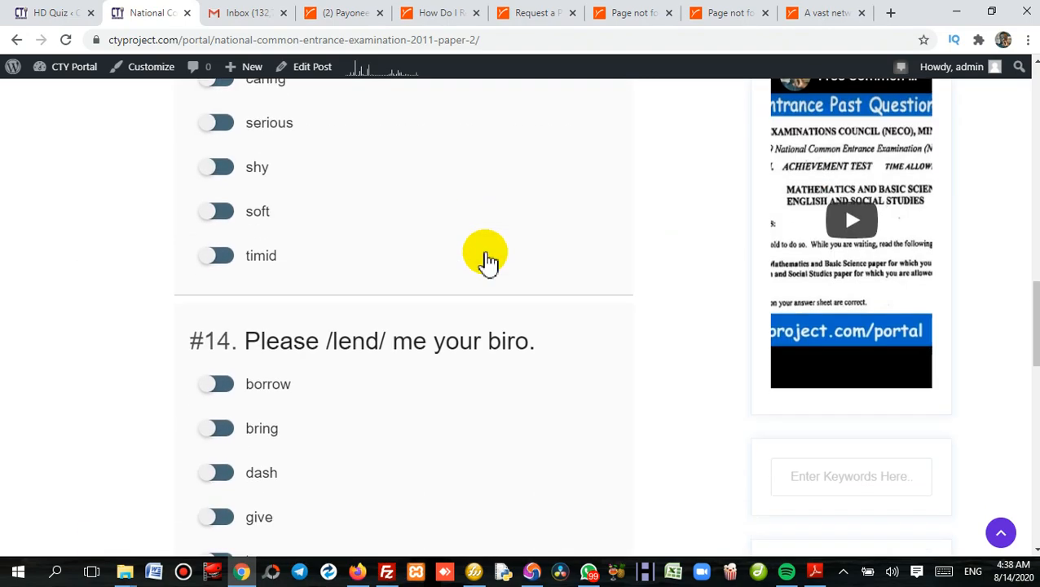
scroll(487, 261, down, 8)
click(413, 327)
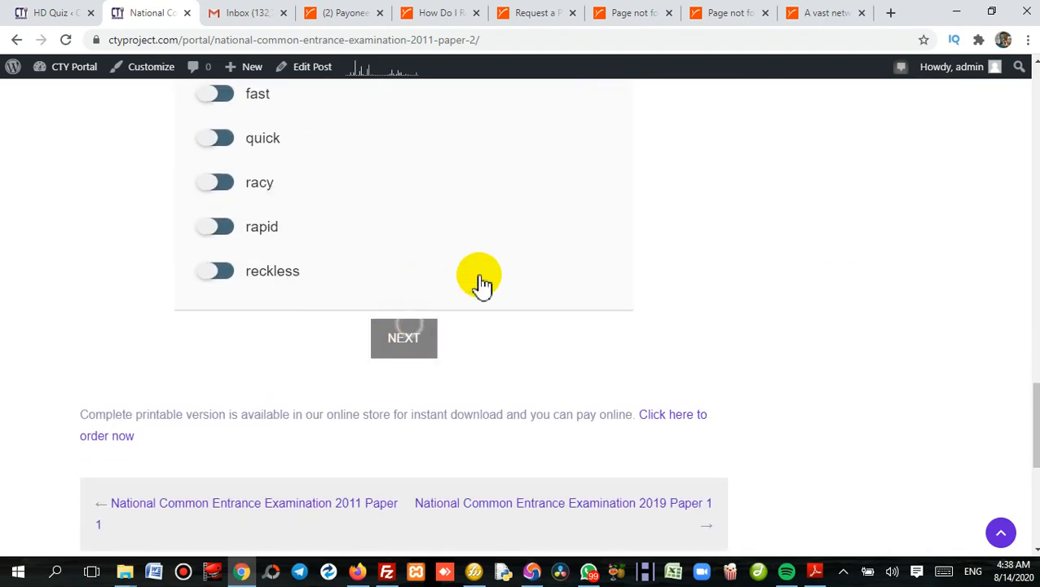
Step: Continue through quiz questions 16 to 35, leaving them unanswered
scroll(545, 225, down, 12)
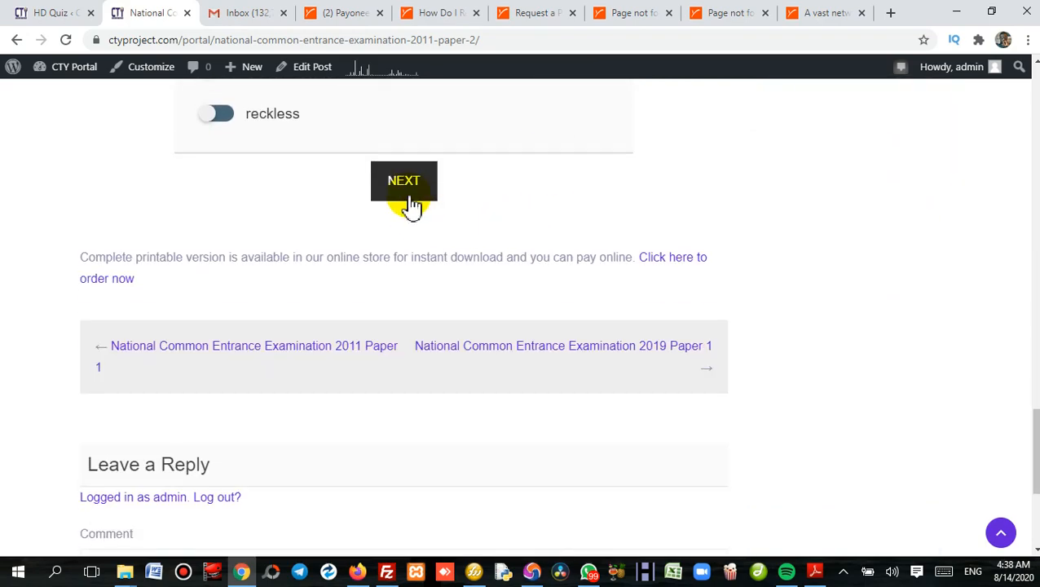
click(412, 206)
scroll(548, 191, down, 5)
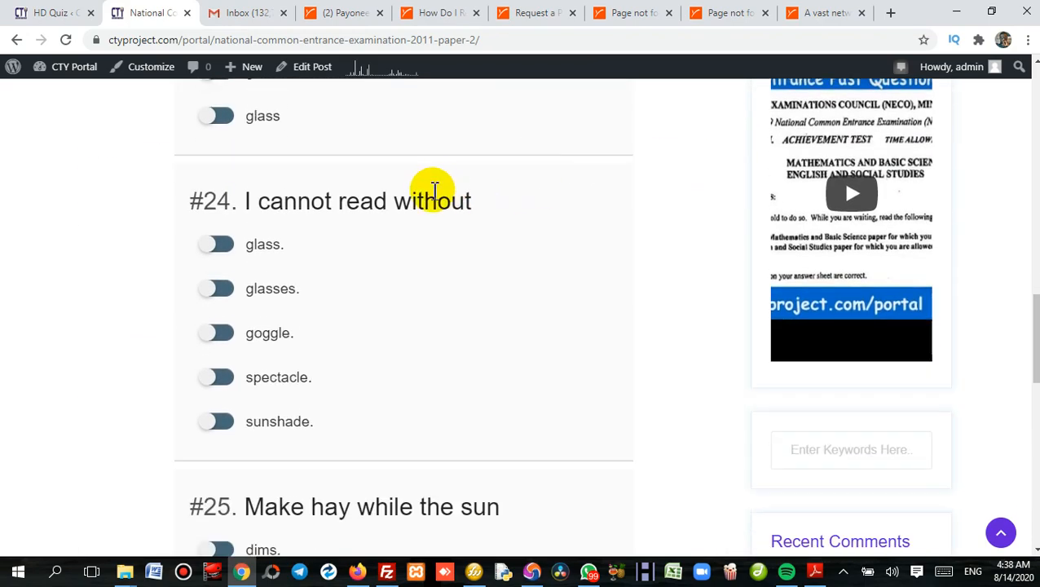
scroll(436, 274, down, 7)
click(401, 193)
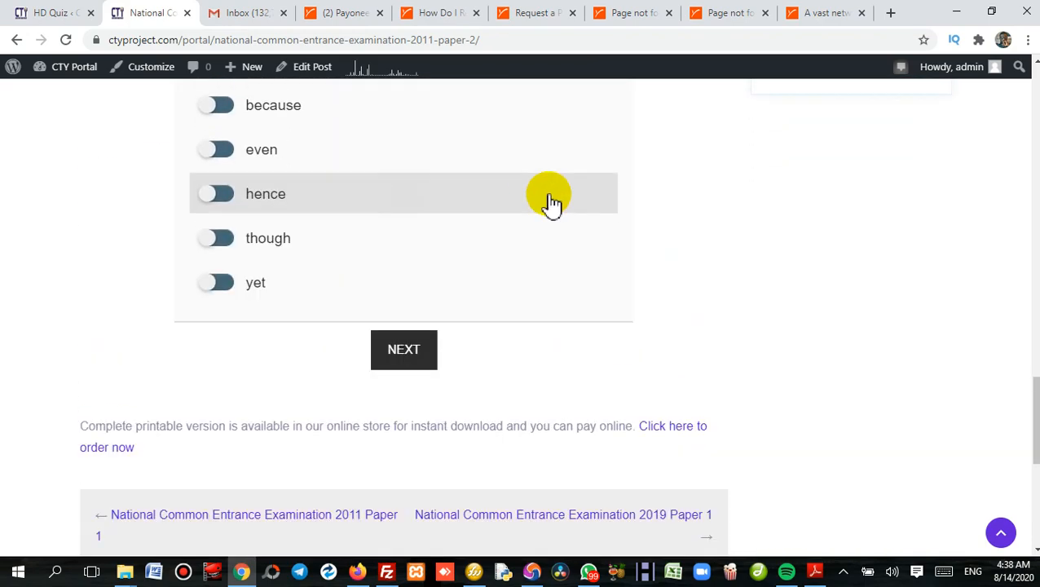
scroll(553, 202, down, 9)
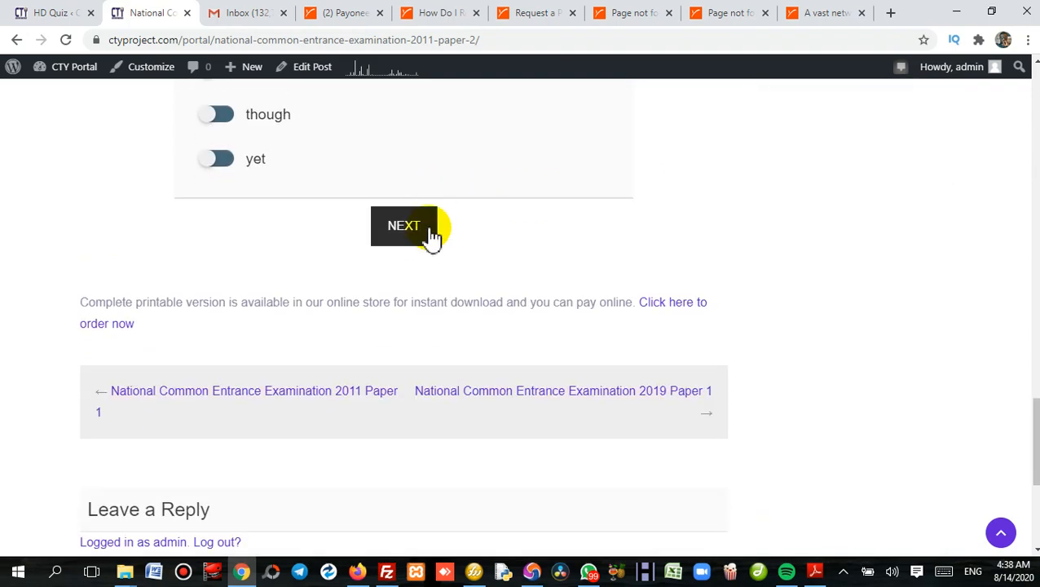
scroll(569, 151, down, 12)
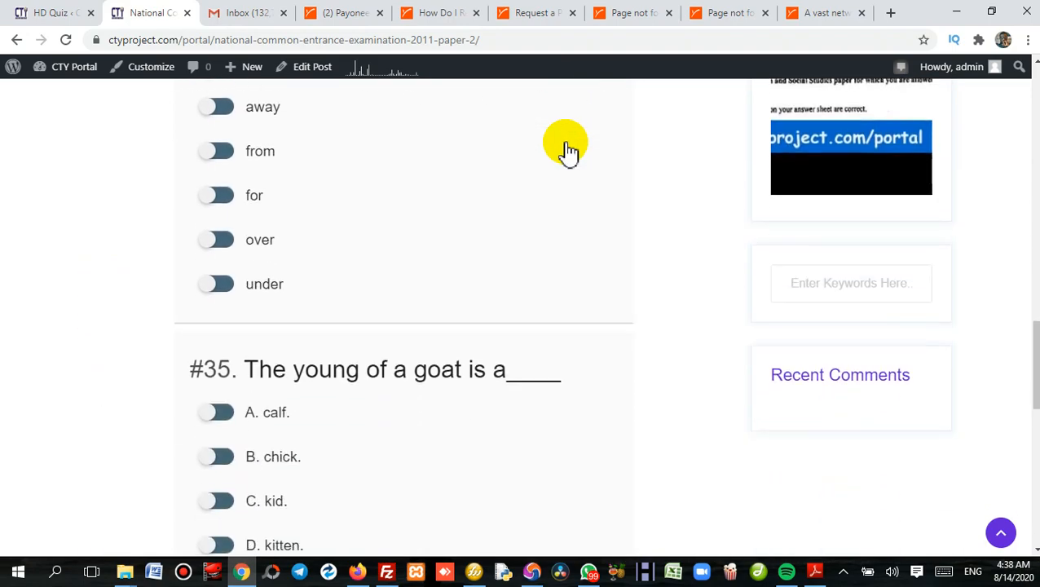
scroll(568, 151, down, 4)
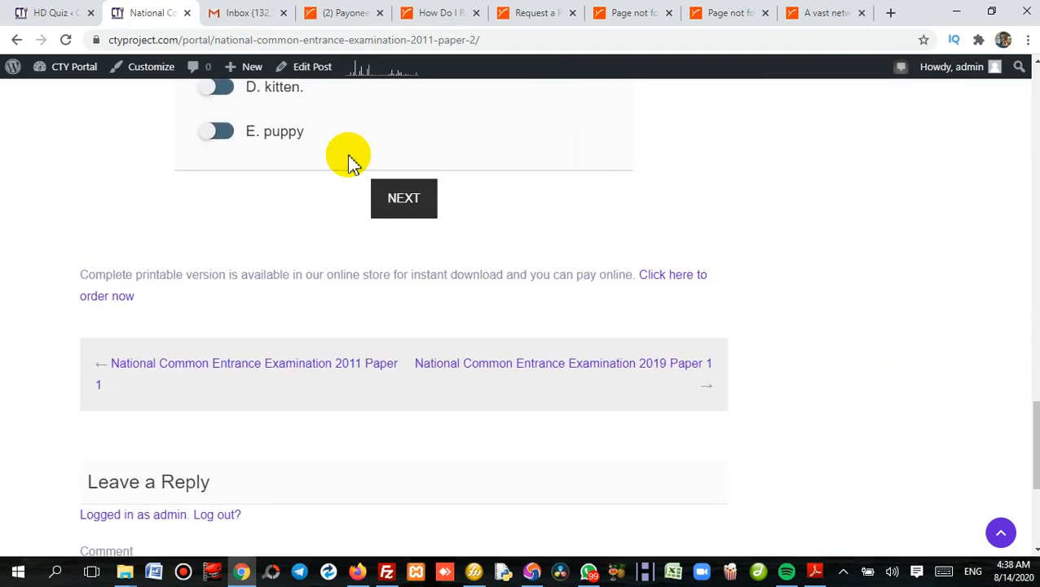
click(404, 203)
Step: Skip through questions 36 to 60 to reach the quiz page that starts with question 61
scroll(511, 198, down, 10)
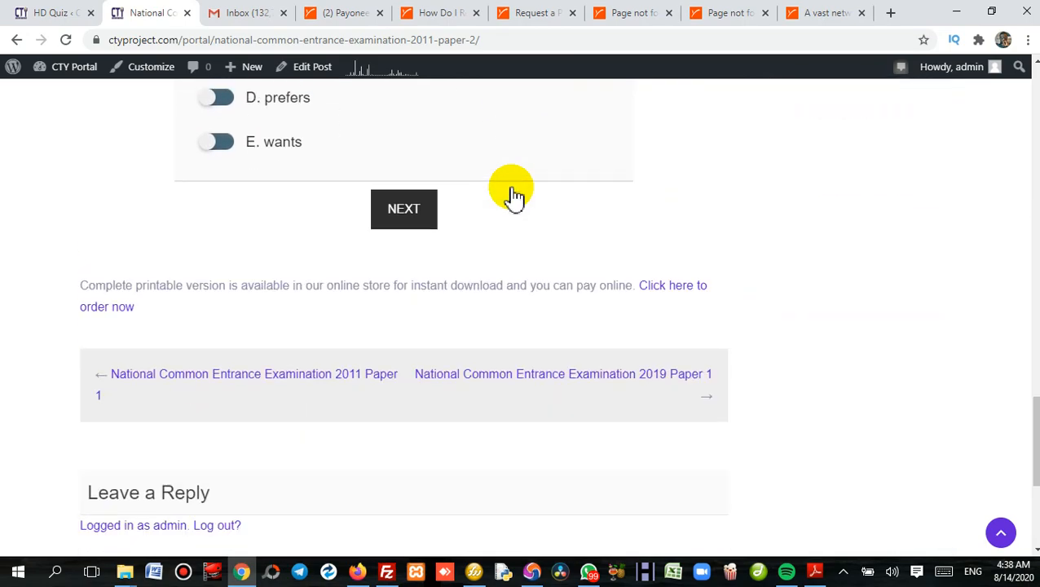
click(406, 205)
scroll(499, 181, up, 9)
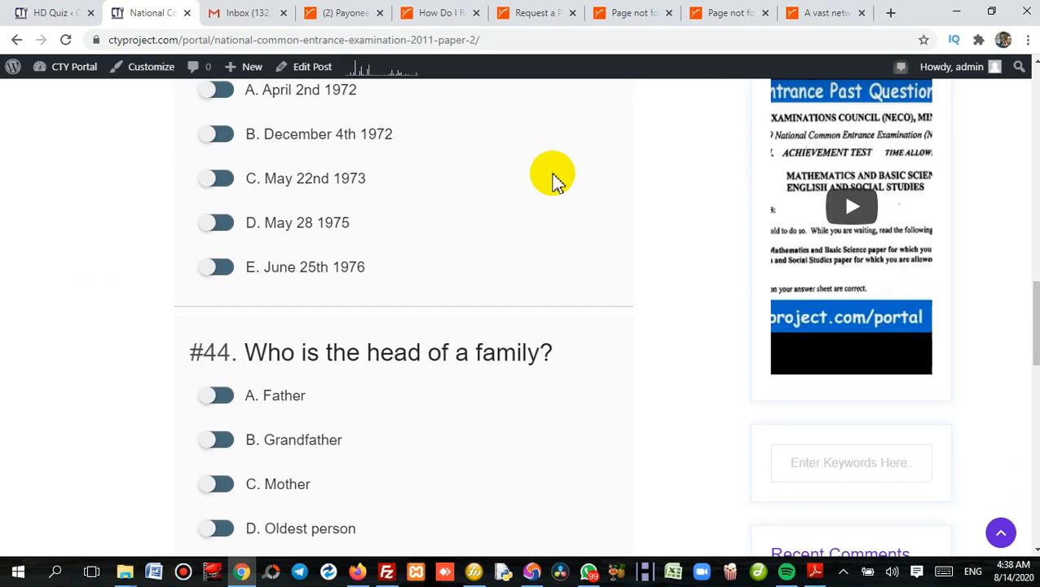
scroll(552, 179, down, 10)
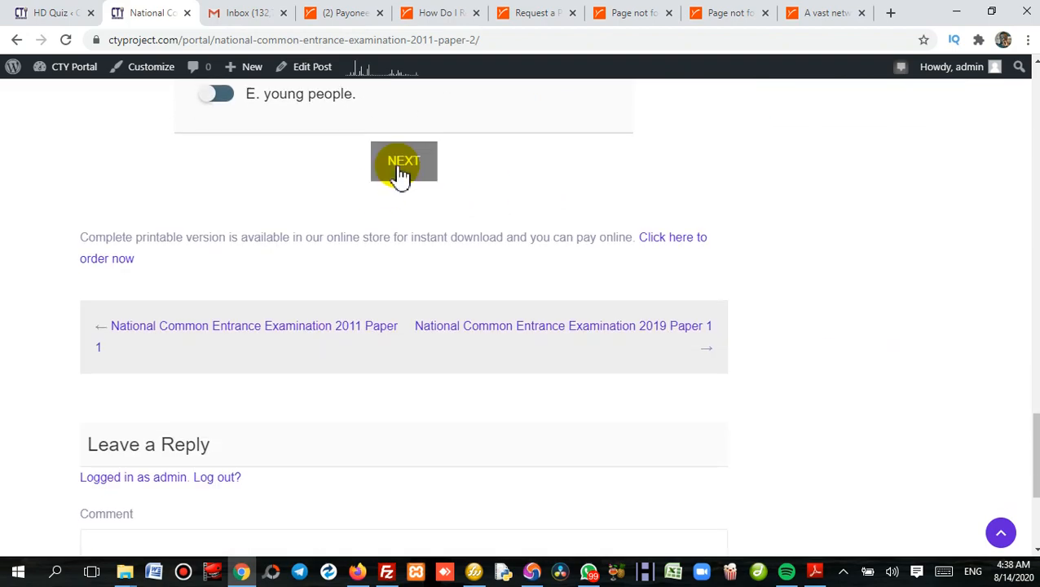
click(404, 161)
scroll(476, 181, down, 10)
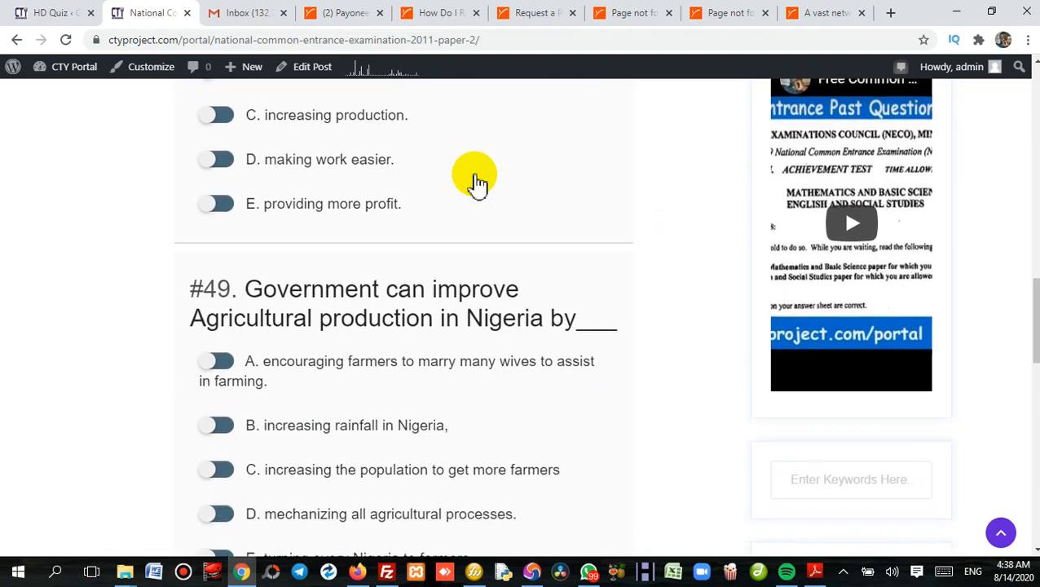
scroll(477, 181, down, 8)
click(429, 330)
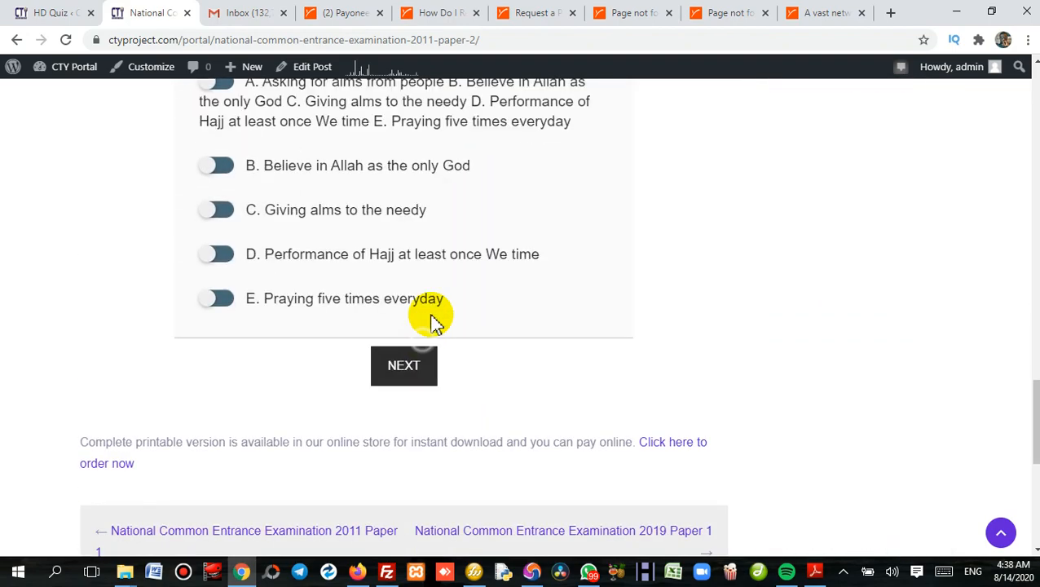
scroll(489, 208, down, 15)
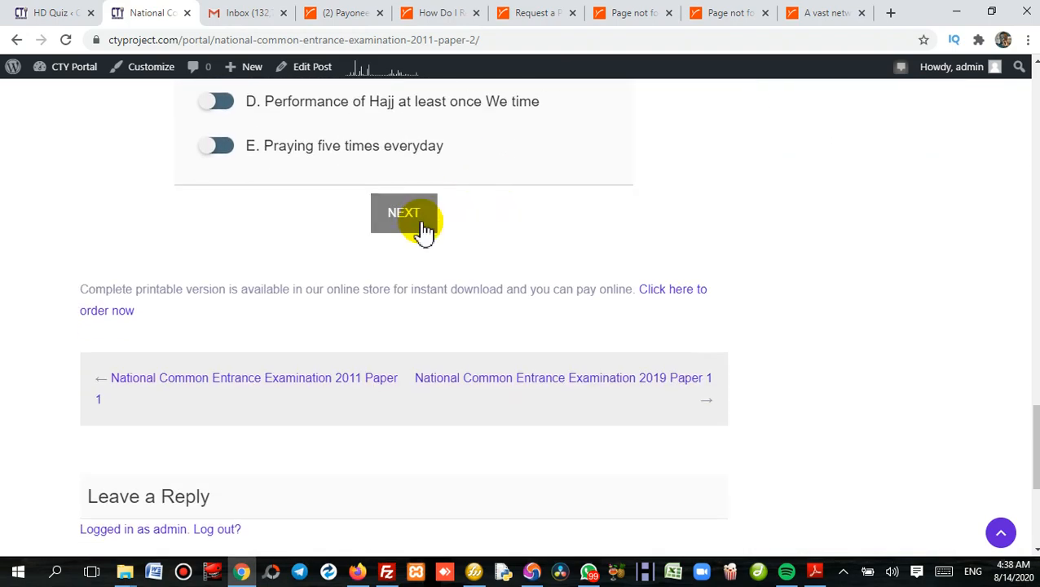
click(422, 225)
scroll(476, 180, down, 14)
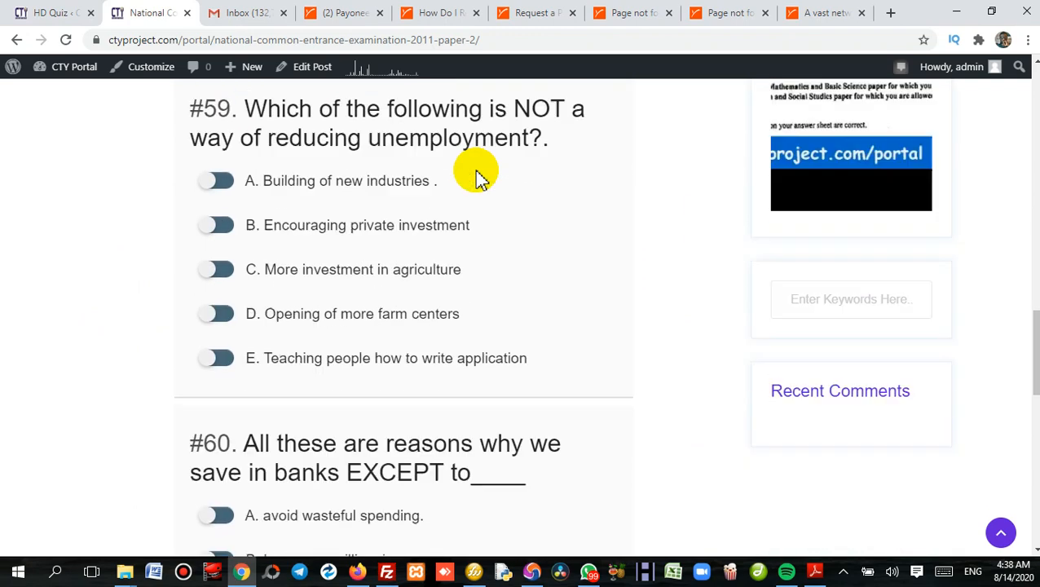
scroll(476, 178, down, 6)
click(422, 259)
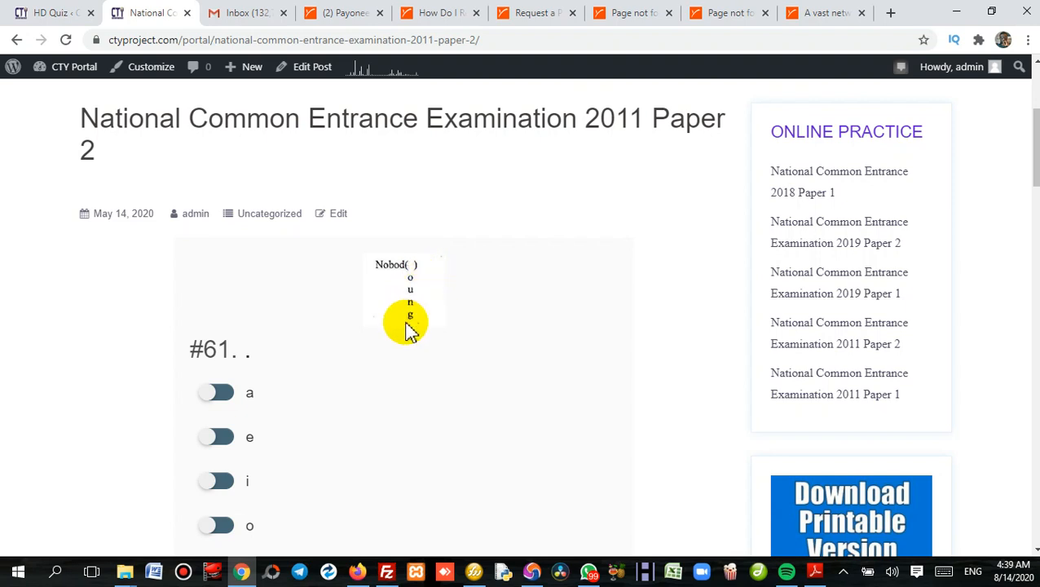
Step: Check question 61's "Nobod( )" puzzle image and choose y as its answer
scroll(269, 449, down, 1)
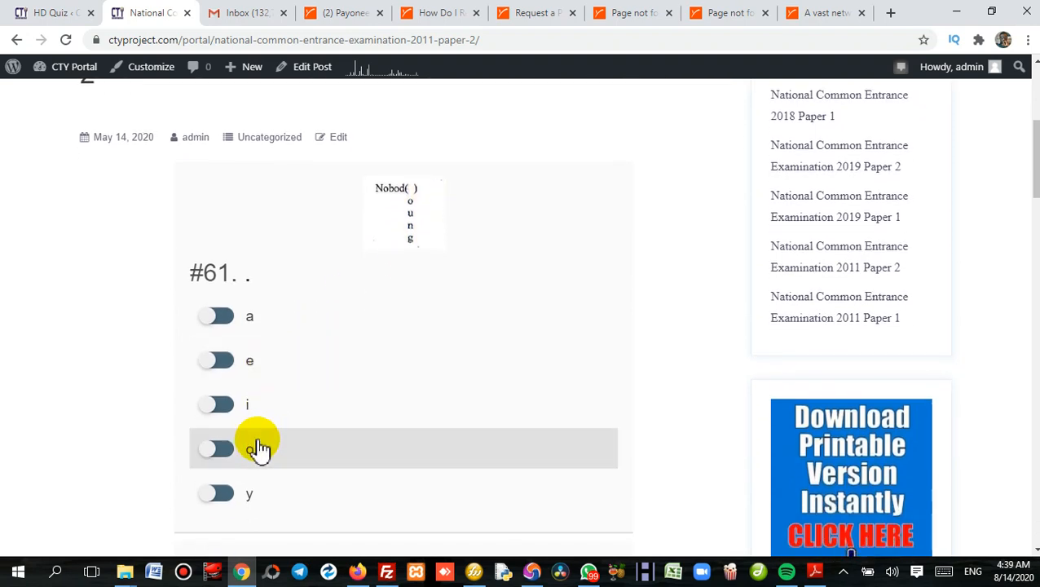
scroll(258, 449, down, 2)
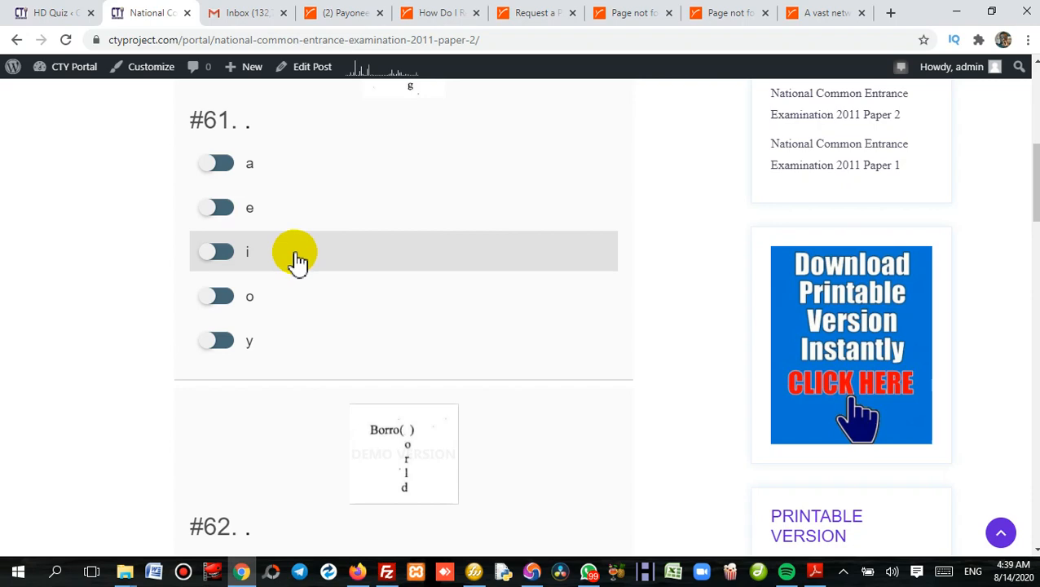
click(254, 344)
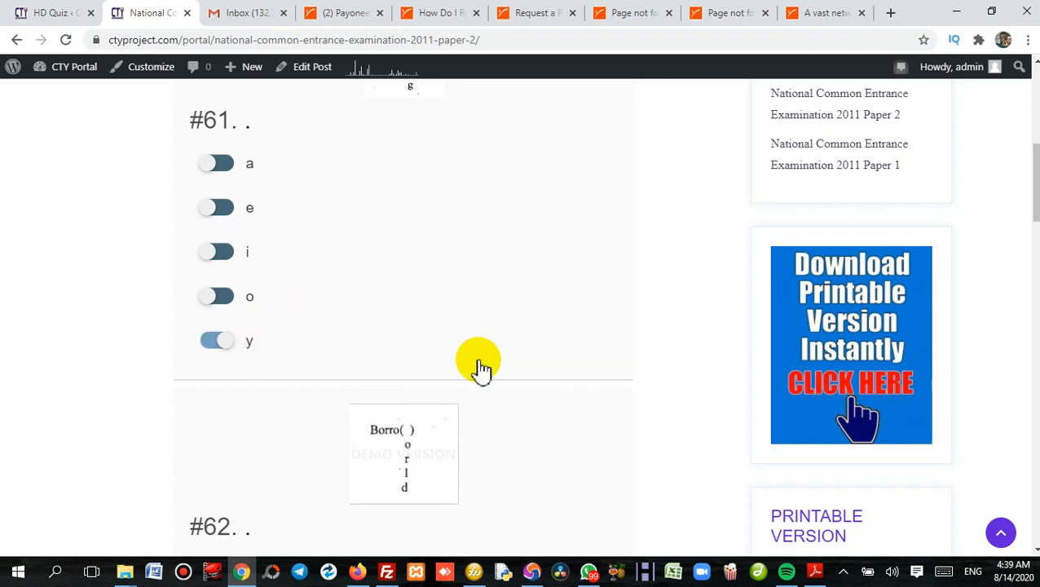
Step: Look over the puzzle images of questions 62 to 70 and advance the quiz to question 71
scroll(500, 329, down, 4)
scroll(503, 325, down, 14)
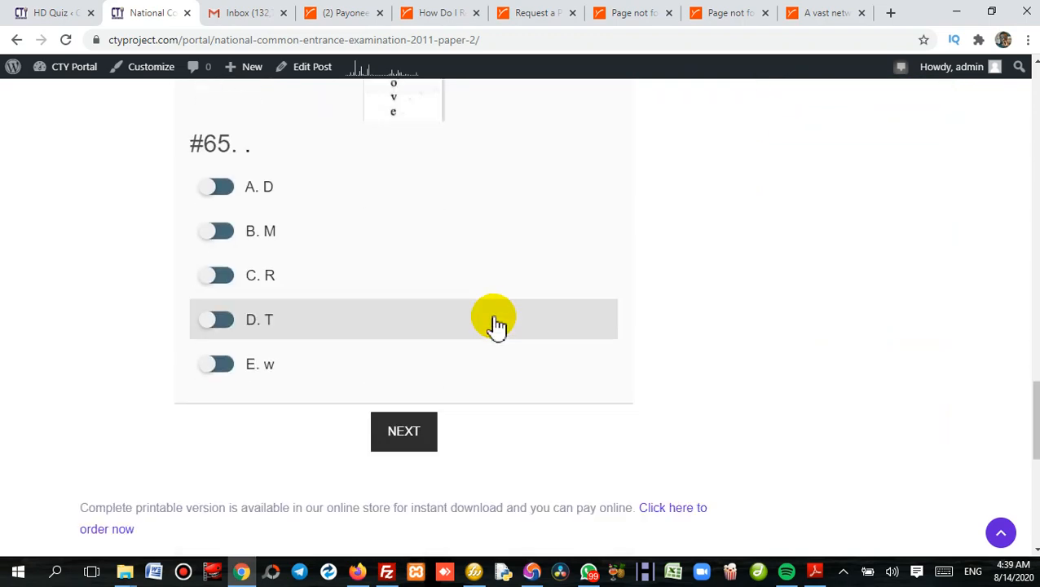
click(411, 439)
scroll(489, 208, up, 5)
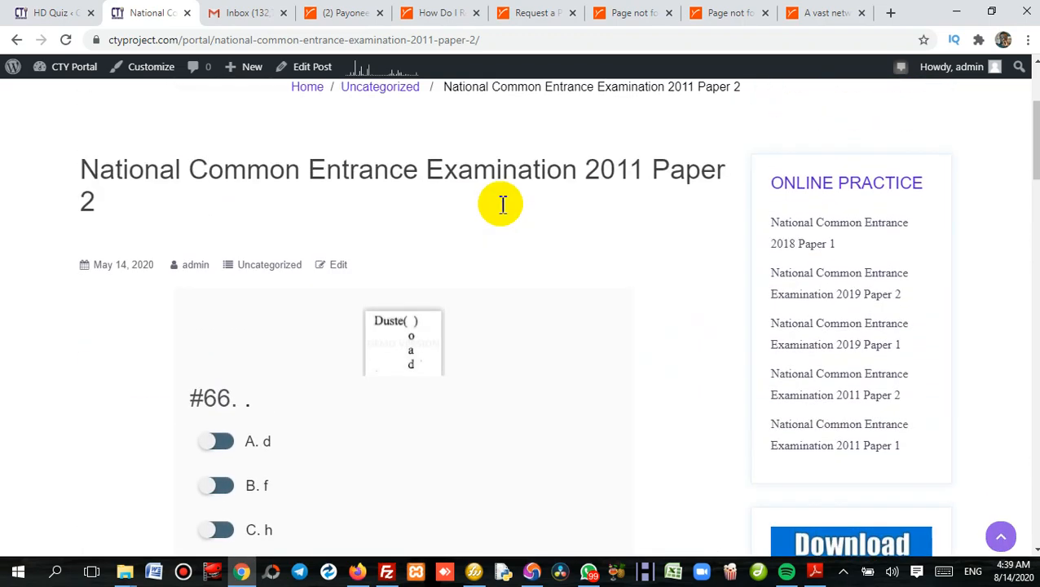
scroll(502, 212, down, 5)
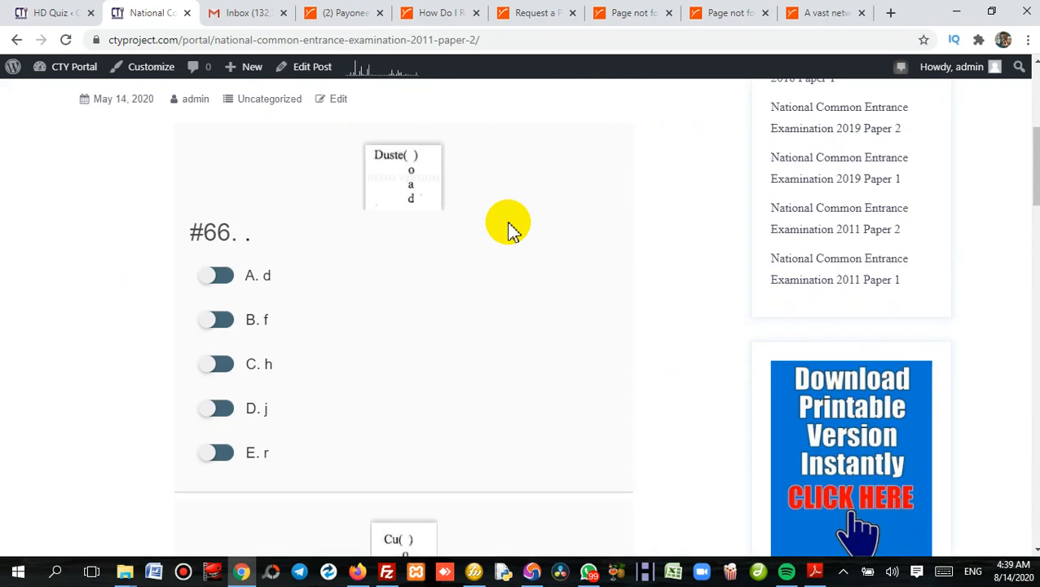
scroll(509, 225, up, 3)
scroll(508, 225, down, 3)
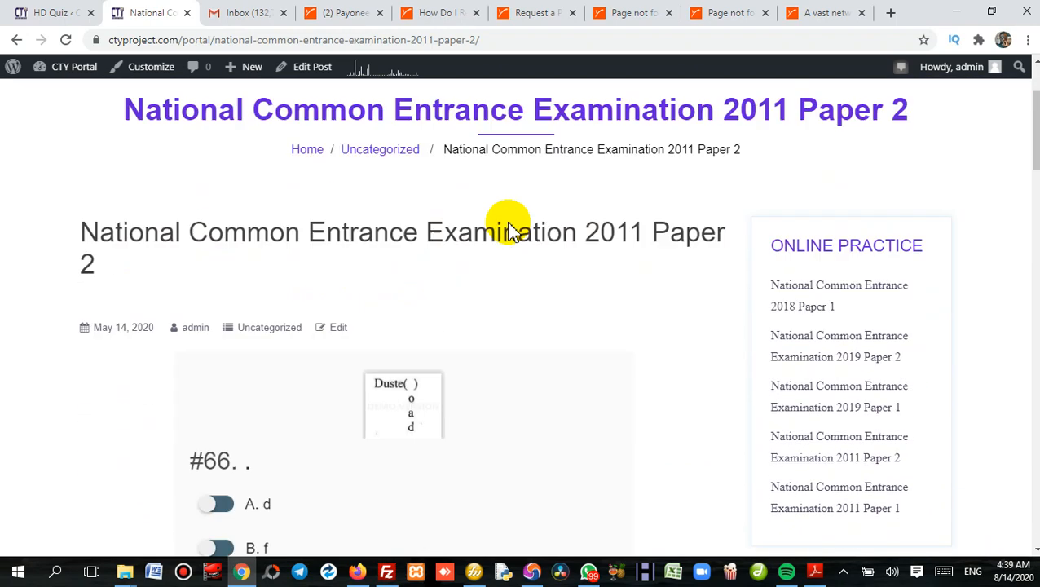
scroll(508, 225, down, 18)
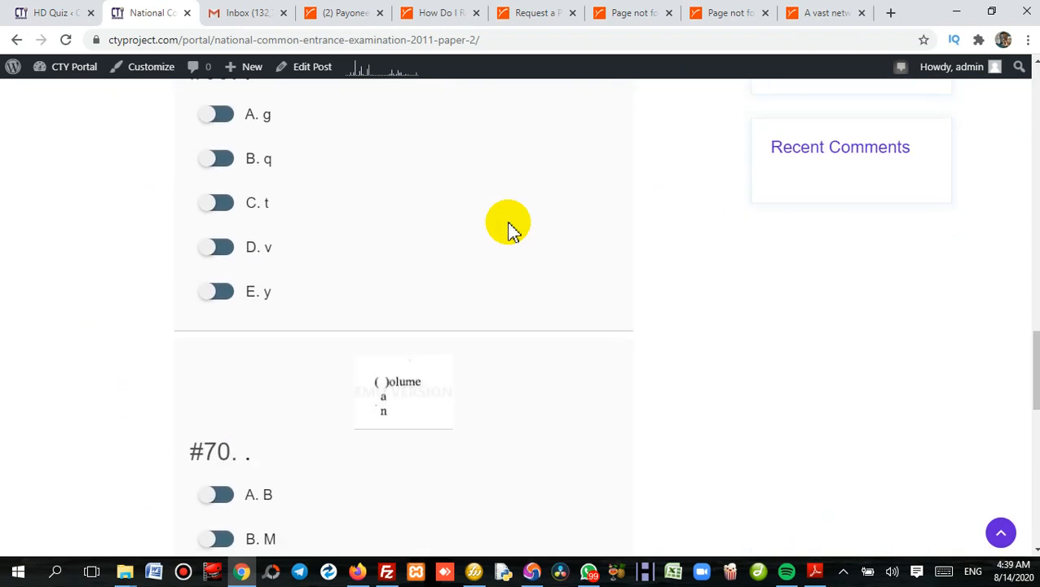
scroll(459, 208, down, 5)
scroll(441, 195, up, 3)
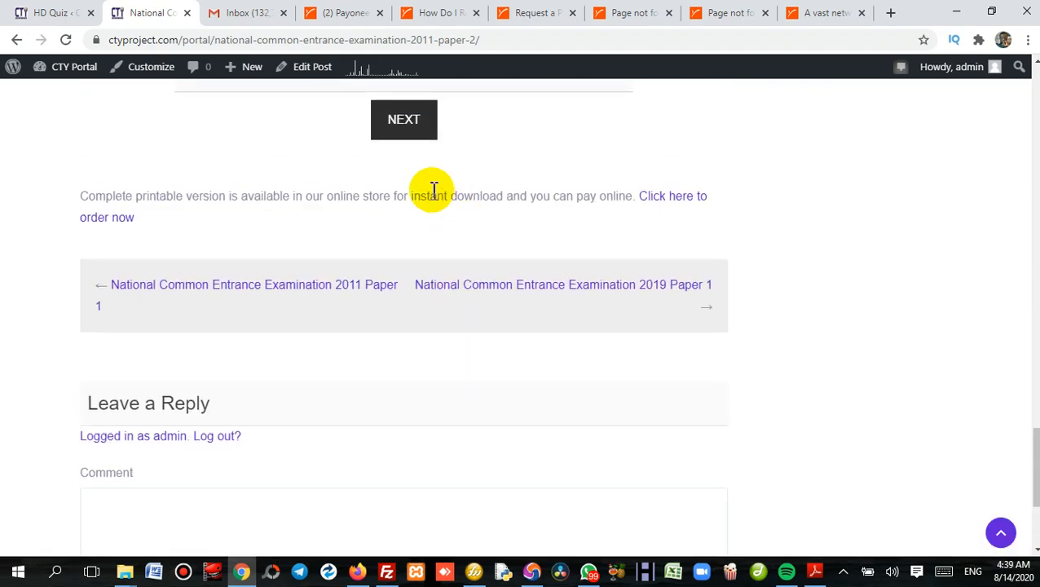
click(405, 122)
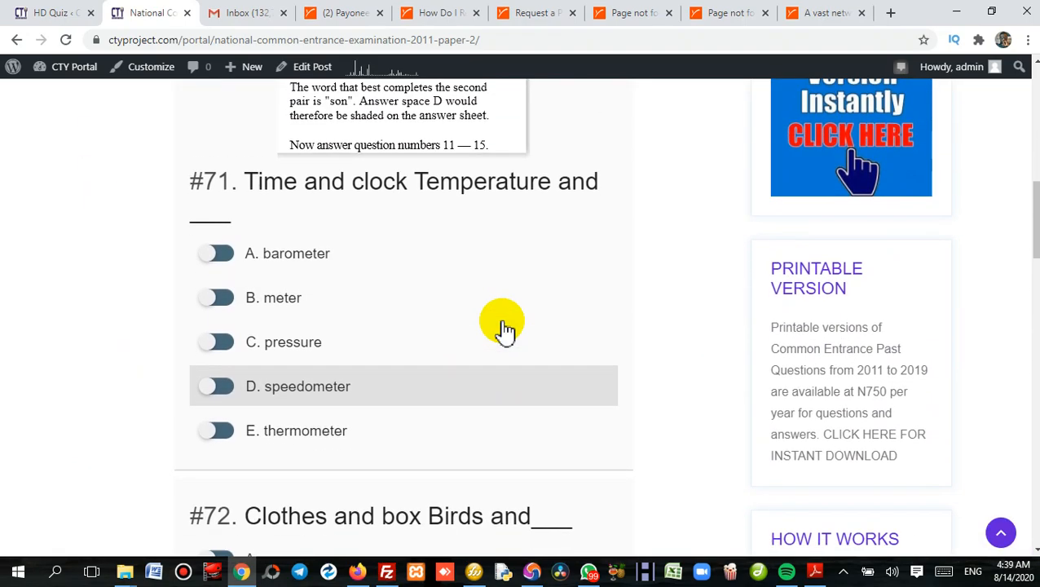
Step: Page through questions 71 to 85 unanswered and finish the quiz to view its results
scroll(505, 330, down, 16)
scroll(499, 327, down, 5)
scroll(441, 295, up, 2)
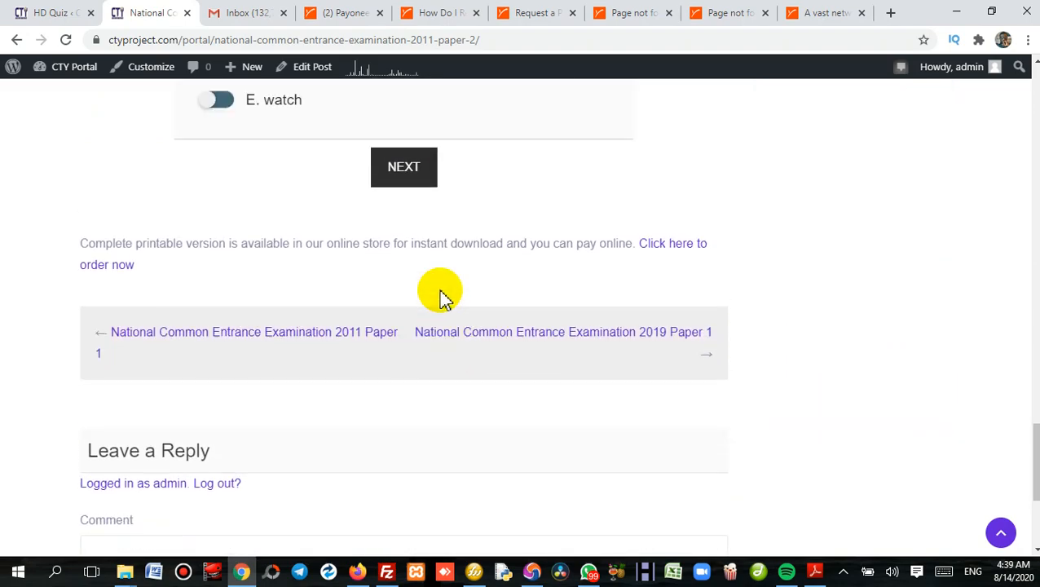
click(404, 245)
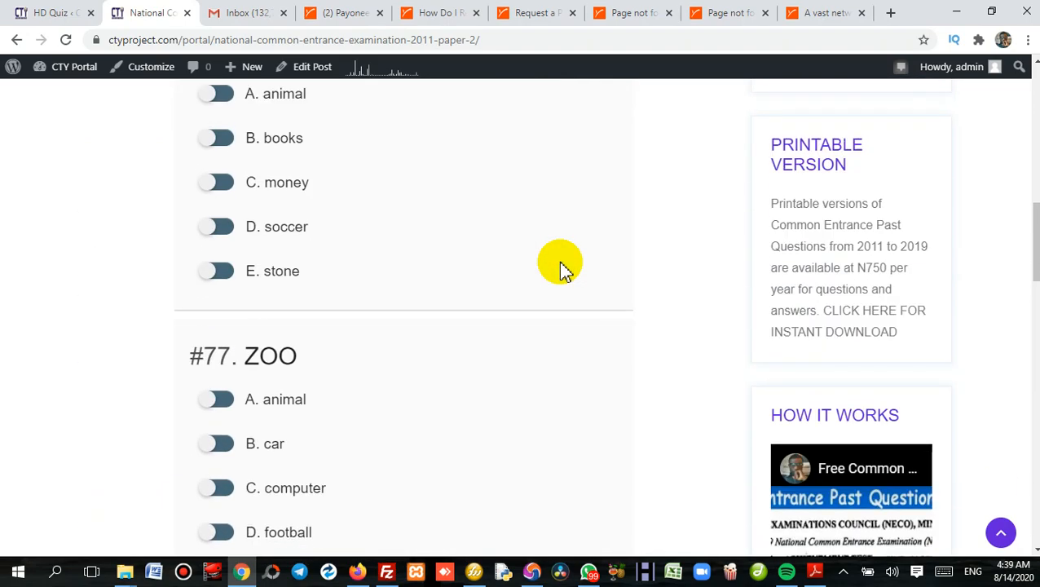
scroll(559, 269, down, 10)
scroll(568, 271, down, 5)
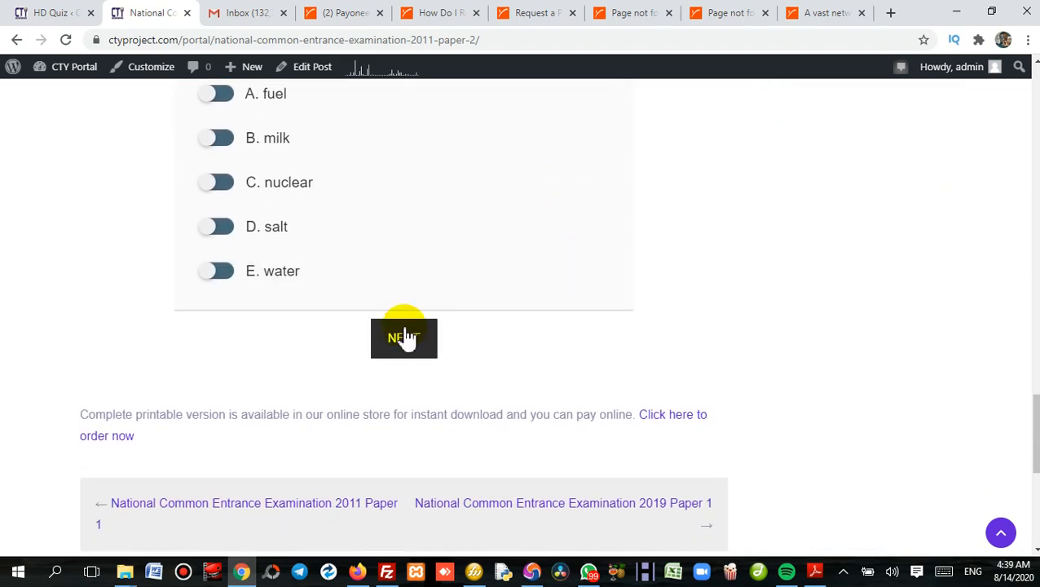
click(404, 336)
scroll(544, 265, down, 12)
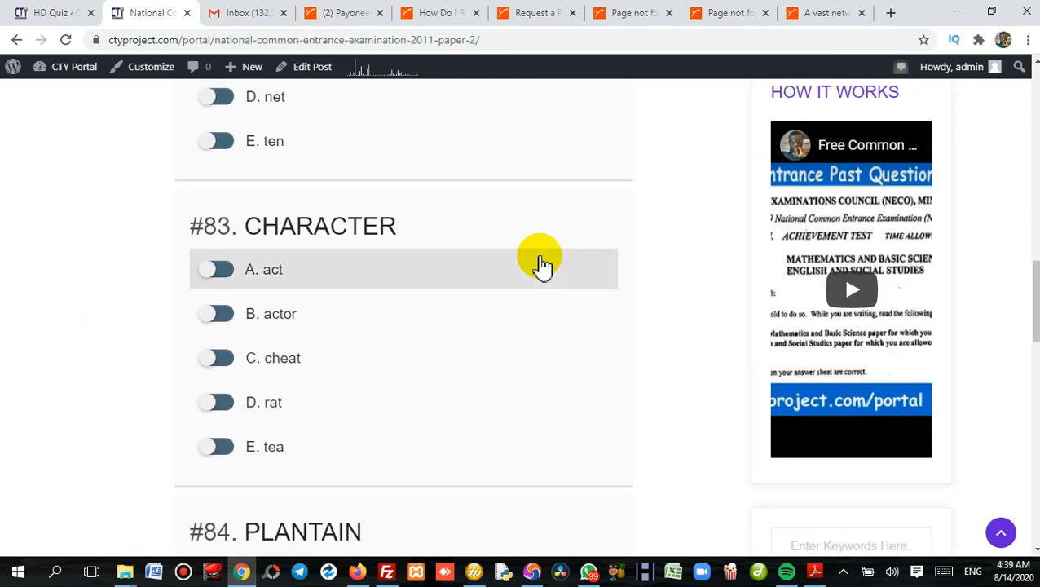
scroll(506, 318, down, 5)
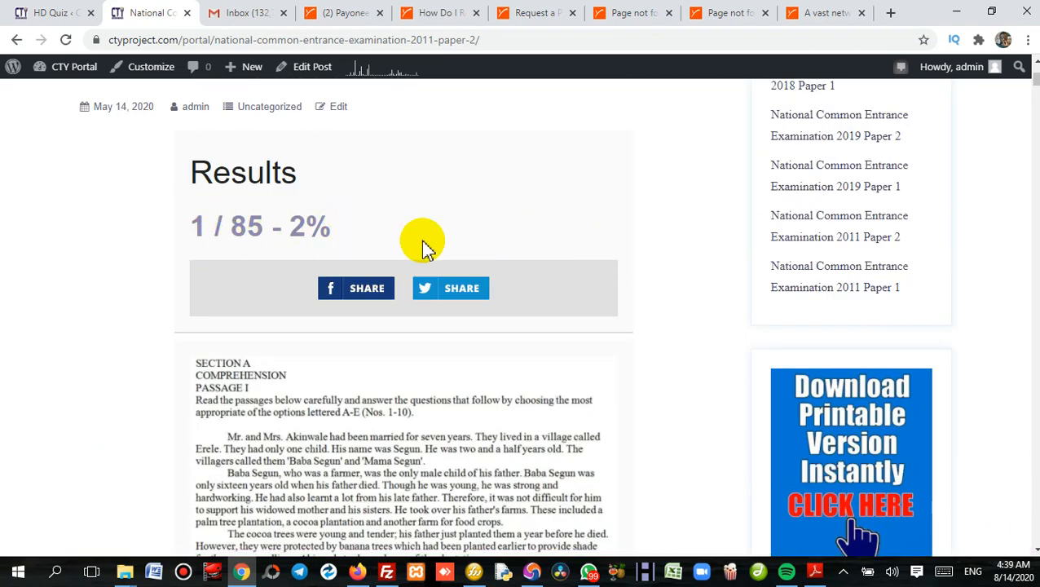
scroll(457, 261, up, 5)
scroll(517, 269, down, 5)
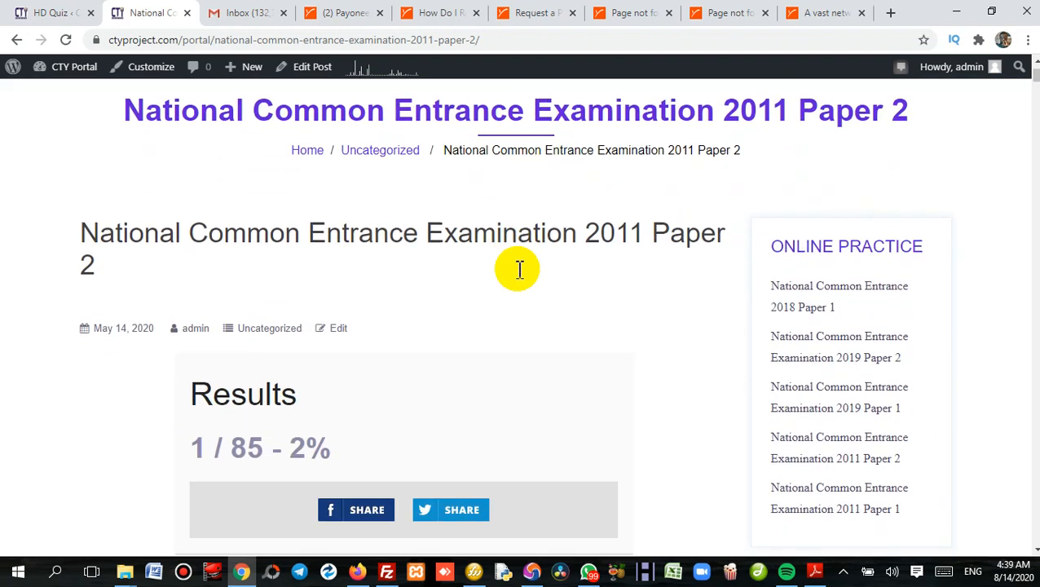